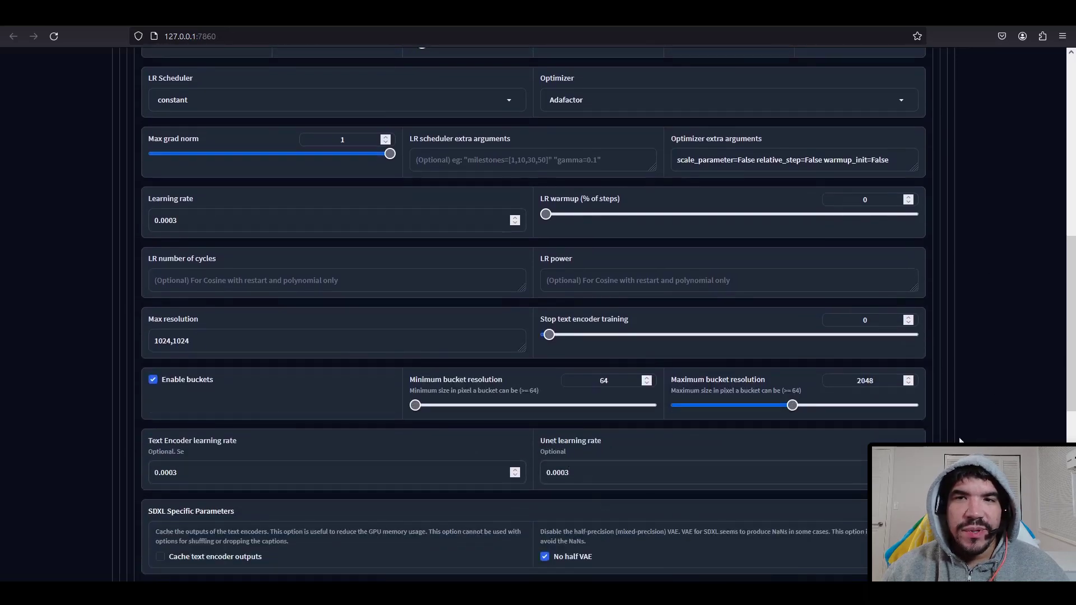
Review the basic and advanced LoRA training parameters, including the block and convolution settings
scroll(1023, 361, down, 5)
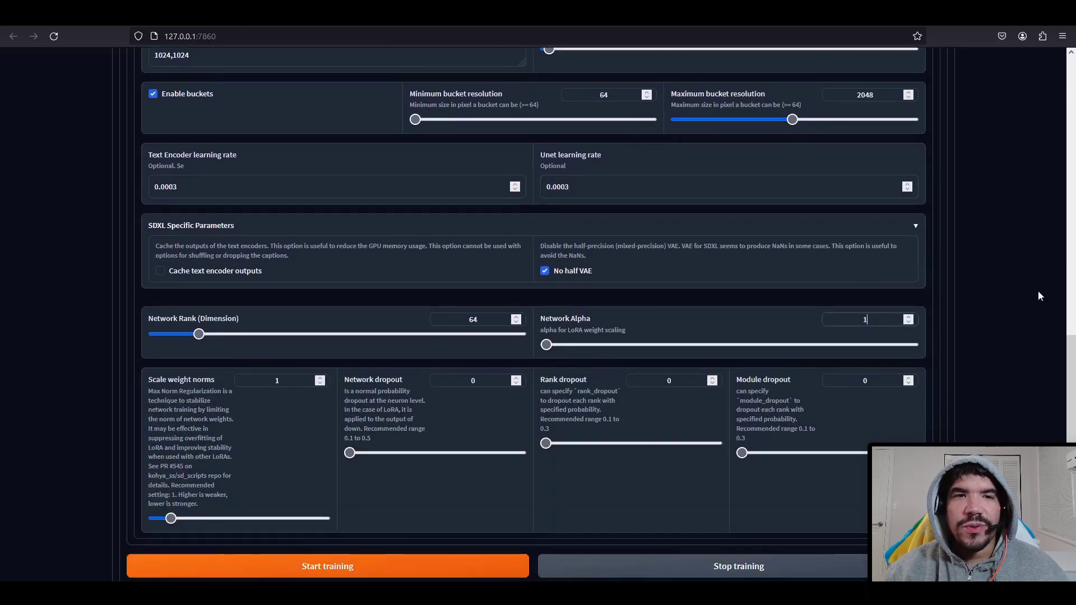
scroll(1039, 291, up, 13)
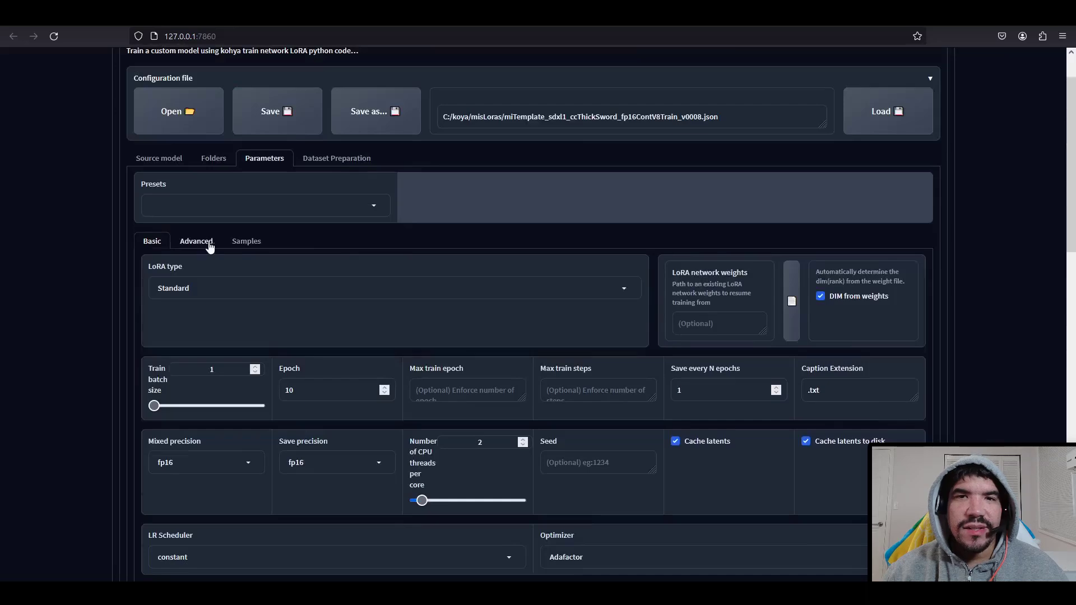
click(208, 244)
scroll(1034, 278, down, 3)
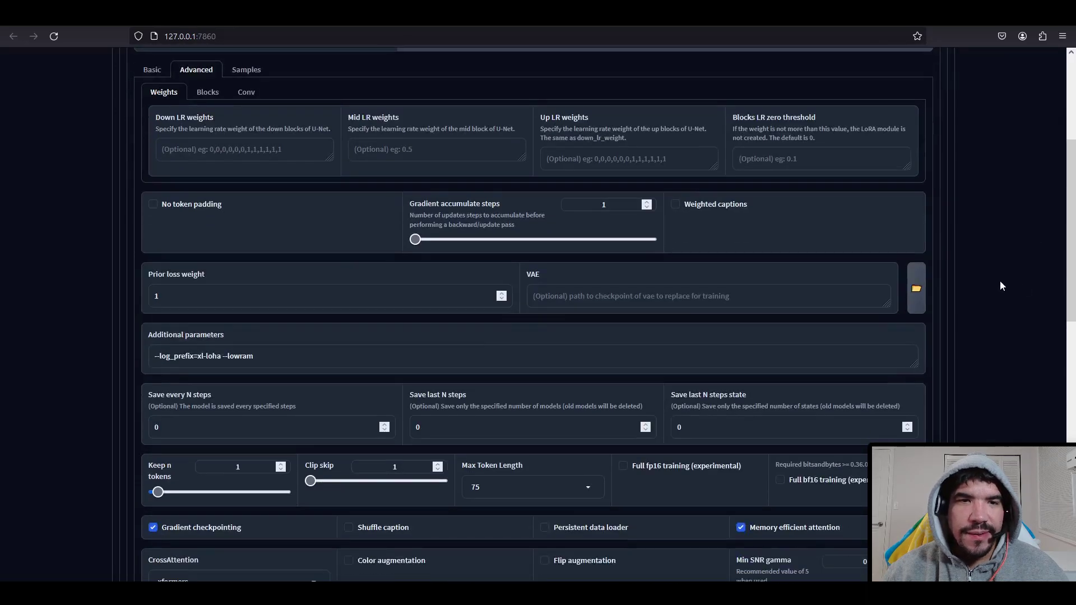
scroll(952, 297, down, 1)
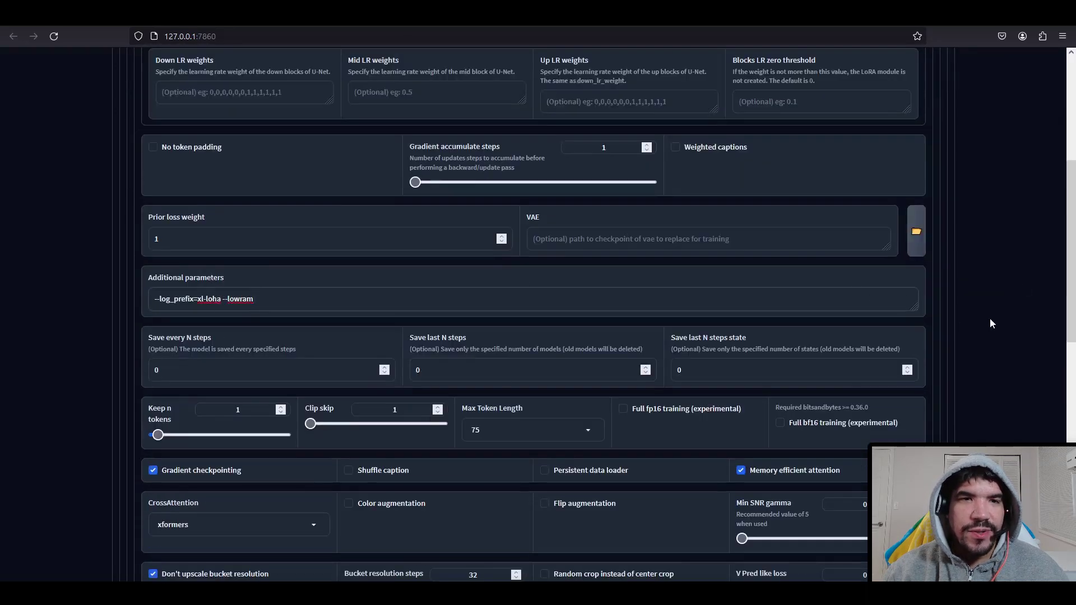
scroll(992, 323, down, 3)
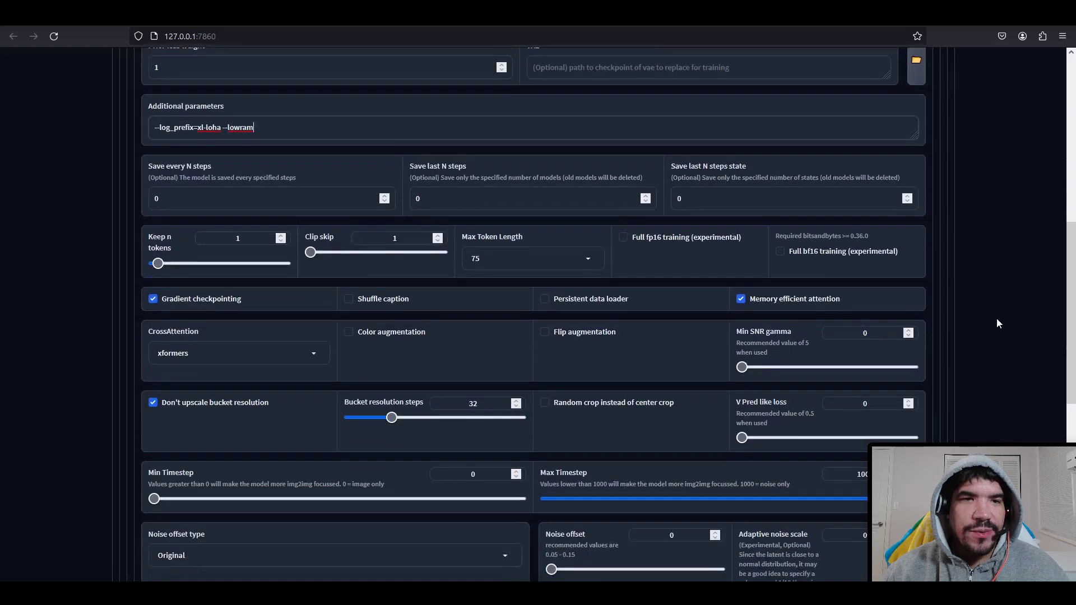
scroll(997, 323, down, 2)
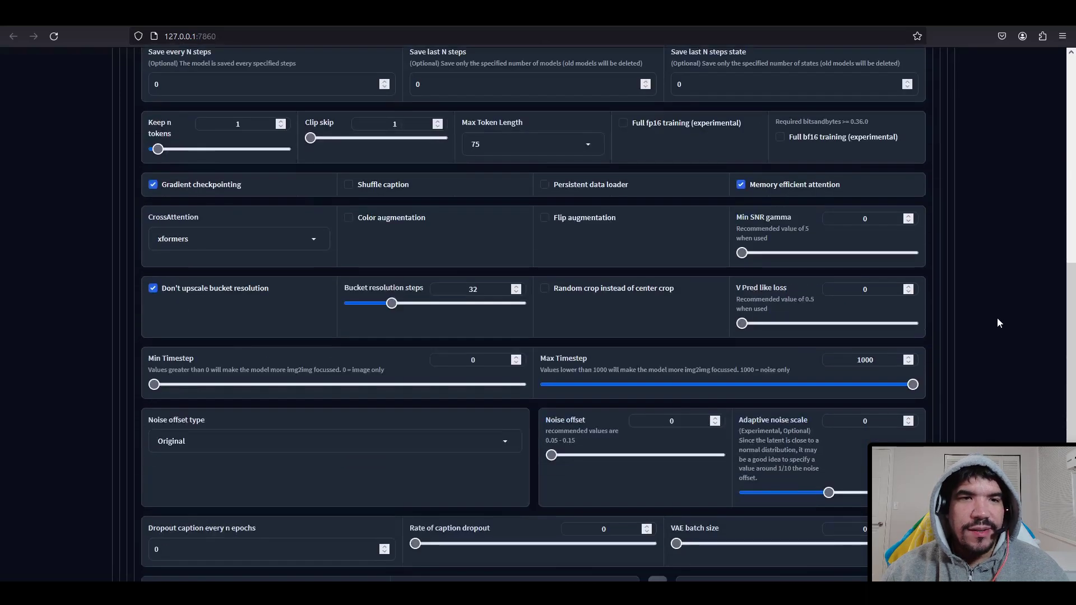
scroll(998, 322, down, 1)
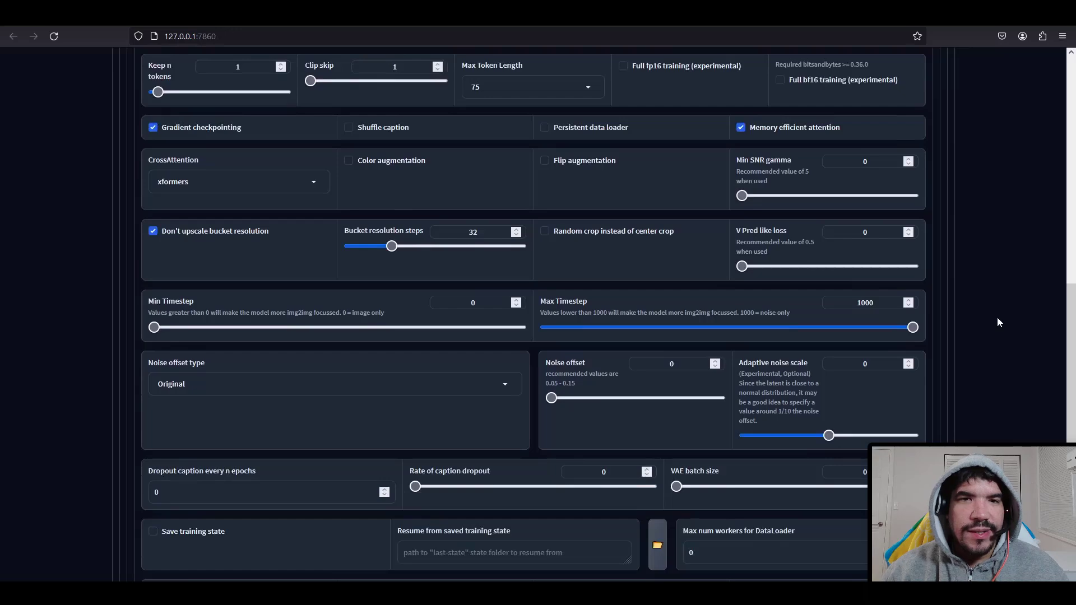
scroll(997, 318, down, 1)
scroll(997, 317, down, 3)
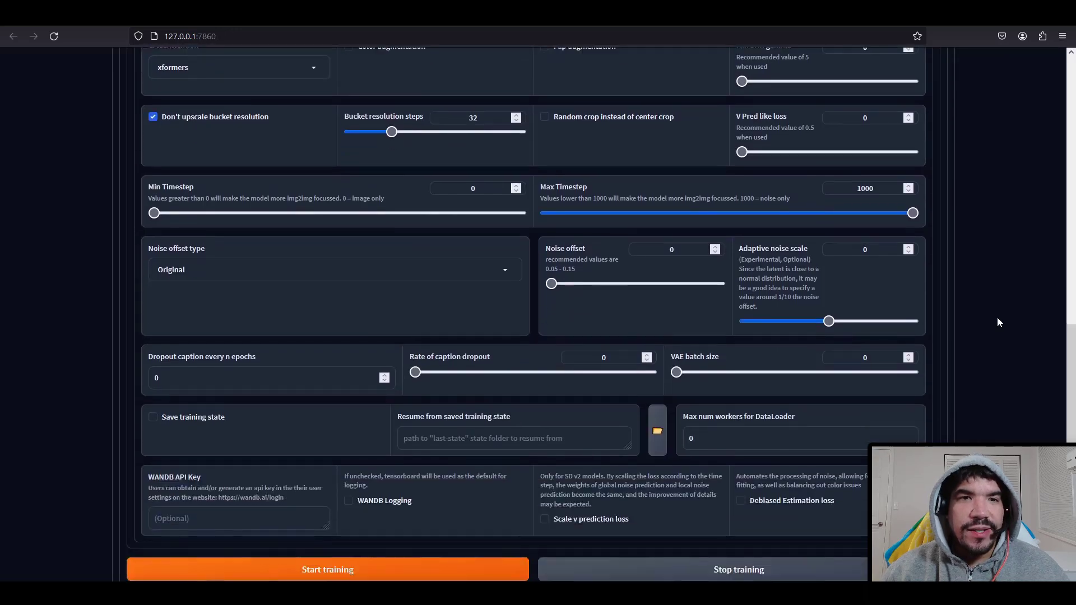
scroll(997, 317, up, 13)
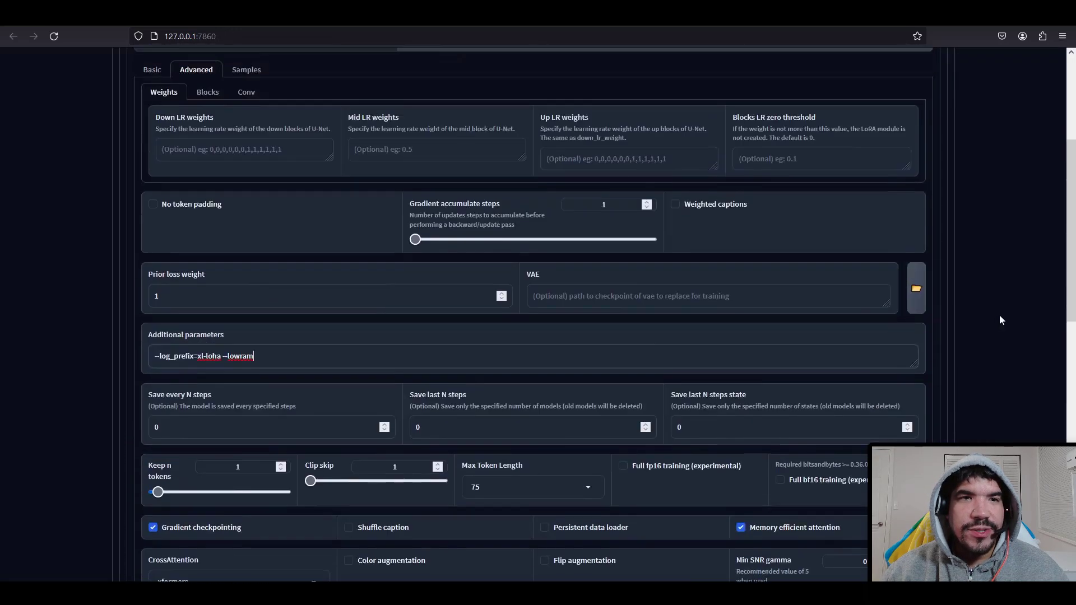
click(207, 149)
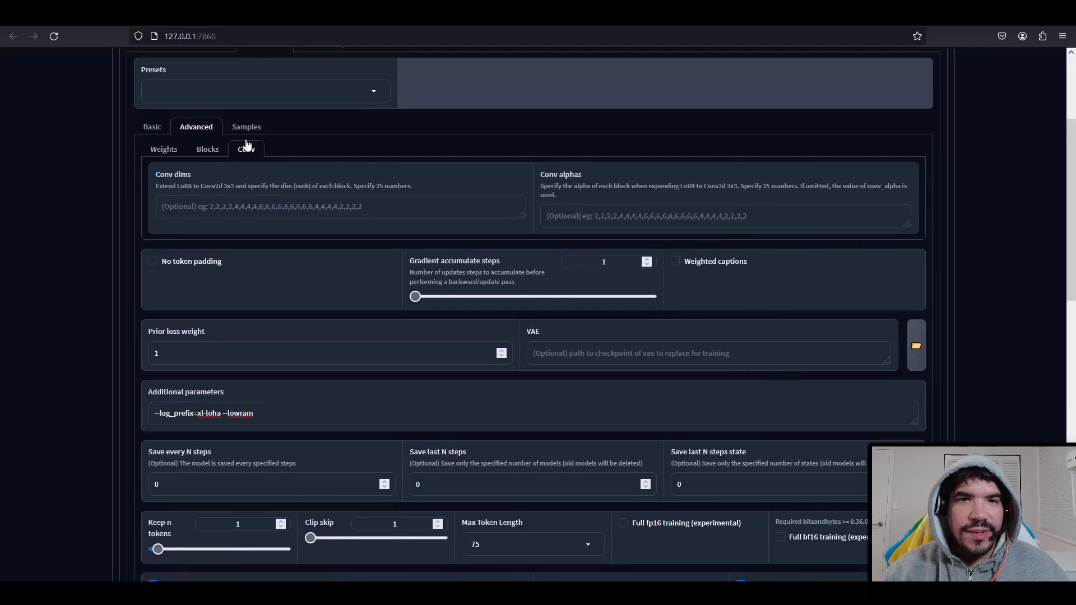
Check the sample generation settings and prompt, and return to the basic training parameters
click(242, 128)
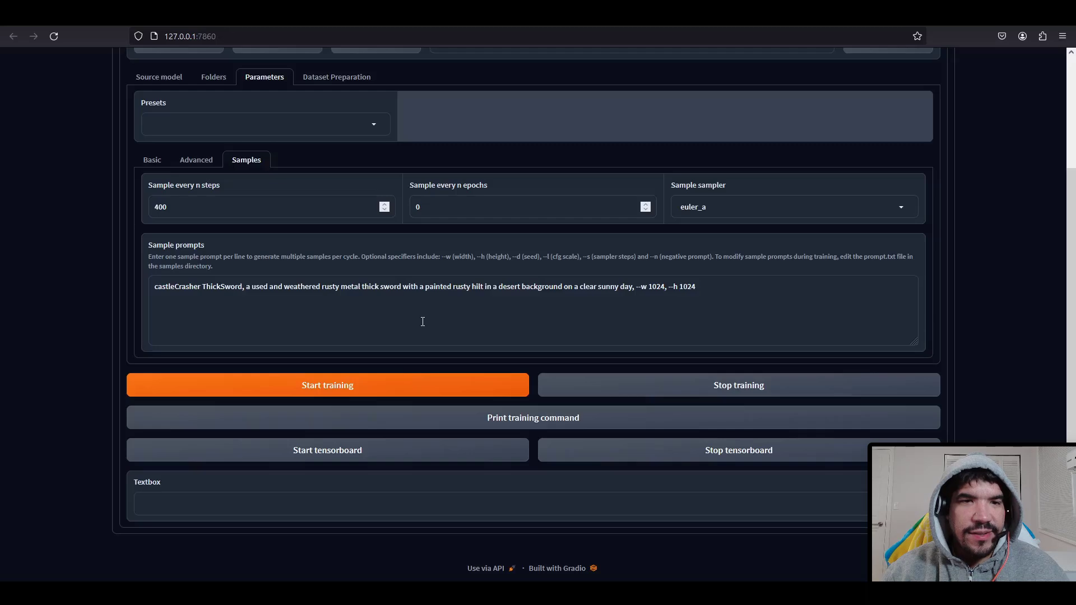
click(152, 160)
scroll(99, 334, down, 8)
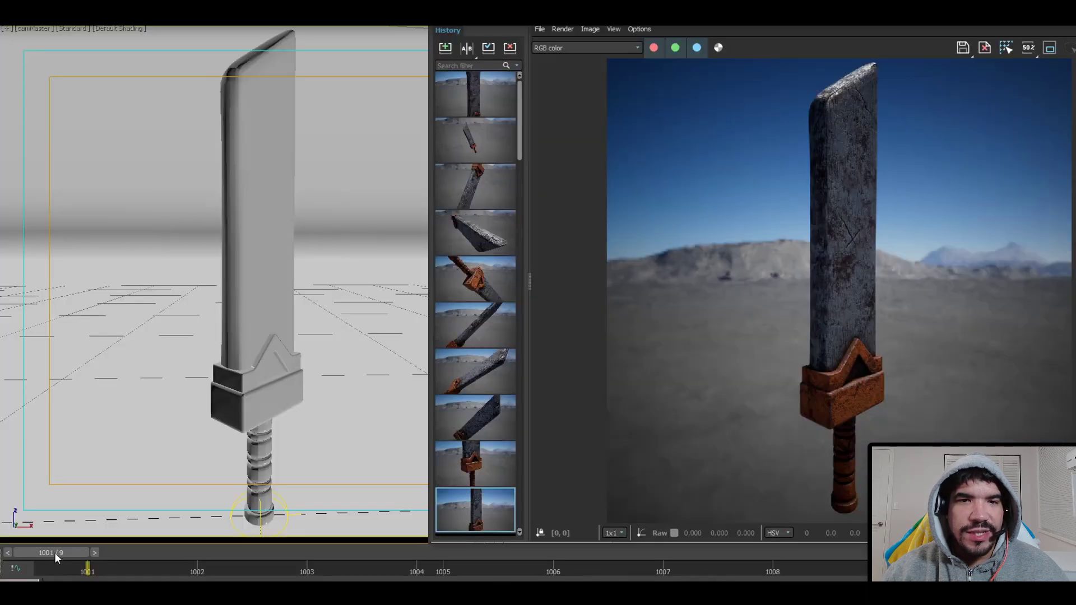
Step through the sword's camera frames from 1001 onward in 3ds Max and view the corresponding renders in the frame buffer history
click(237, 569)
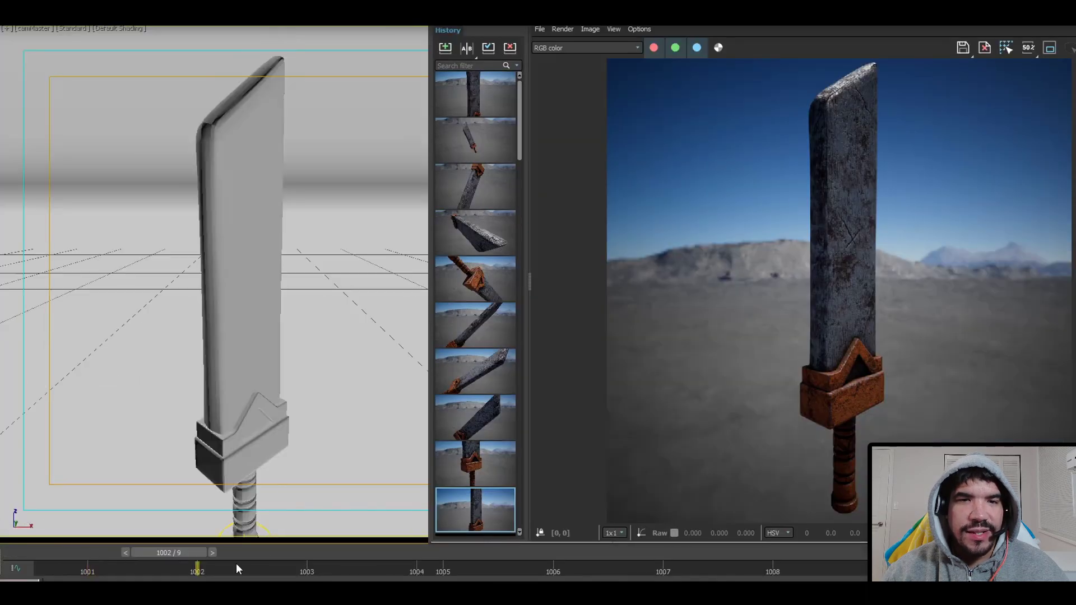
double_click(481, 93)
drag(170, 555, 292, 548)
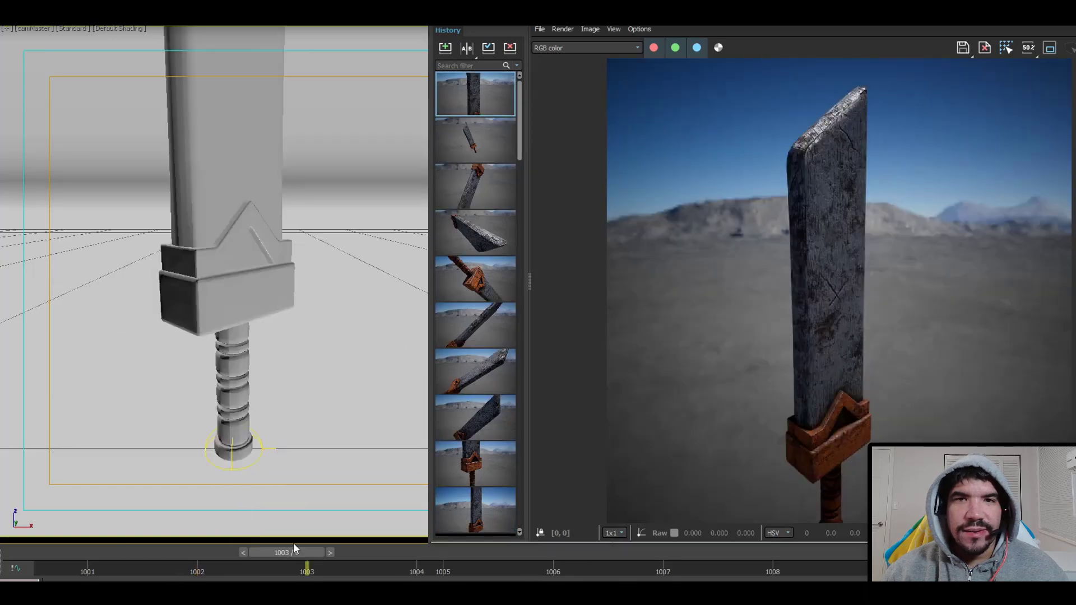
click(478, 476)
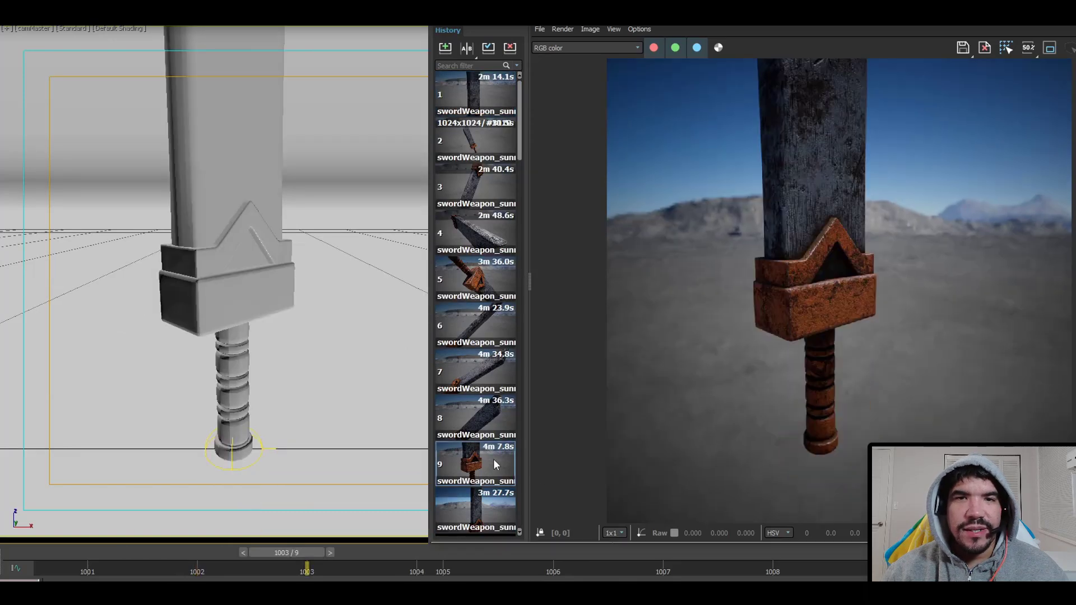
click(331, 552)
click(493, 419)
drag(396, 555, 882, 556)
click(486, 378)
click(504, 331)
click(498, 278)
click(475, 232)
click(476, 186)
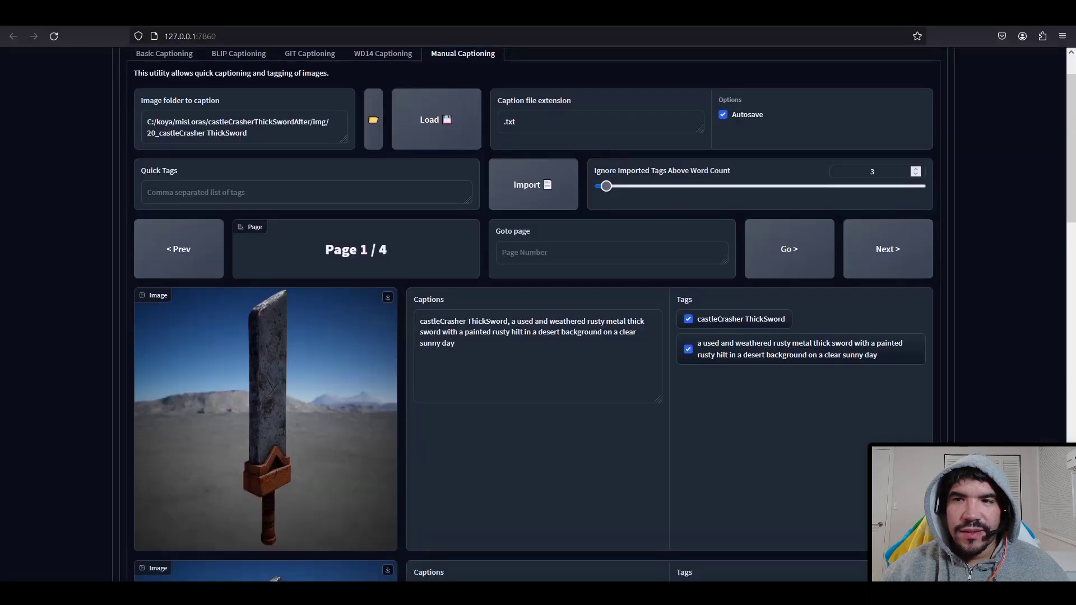
Review the manual captions of the desert-background sword images on dataset pages 1 and 2
scroll(854, 381, down, 6)
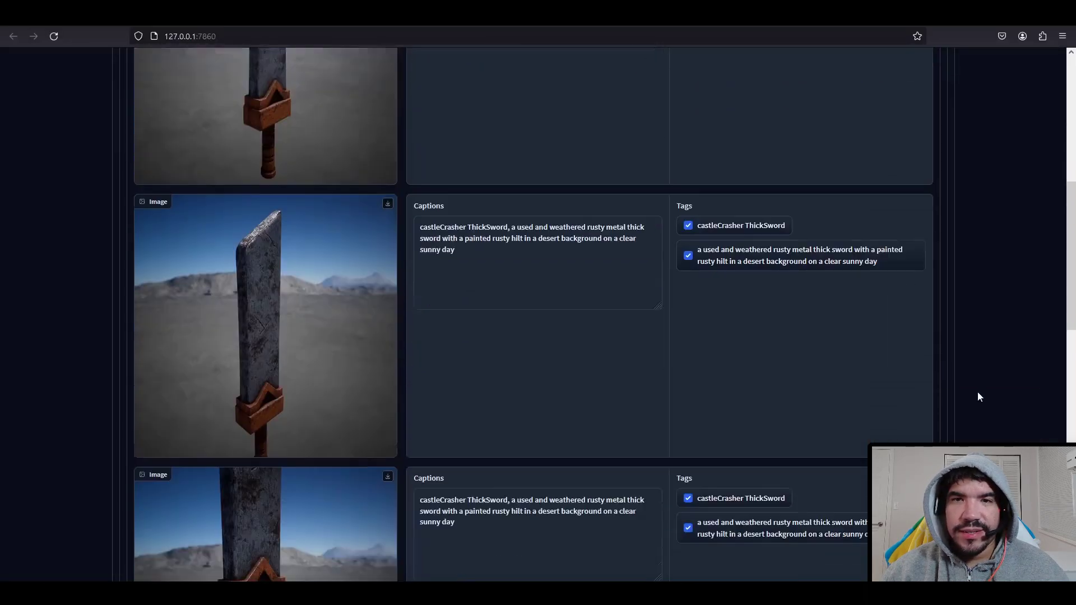
scroll(979, 397, down, 1)
scroll(987, 346, down, 5)
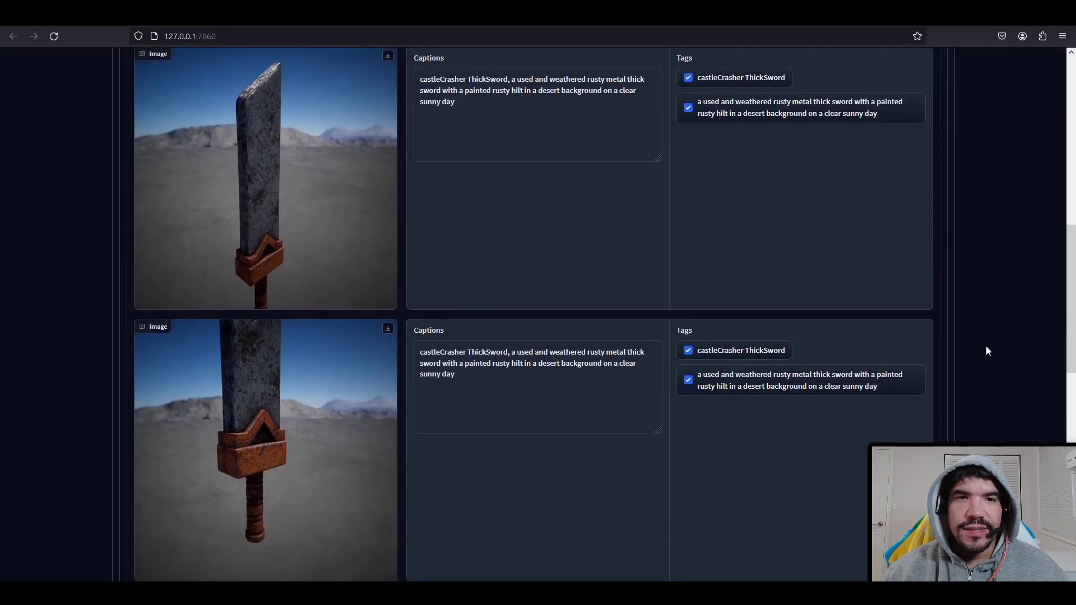
scroll(984, 344, down, 9)
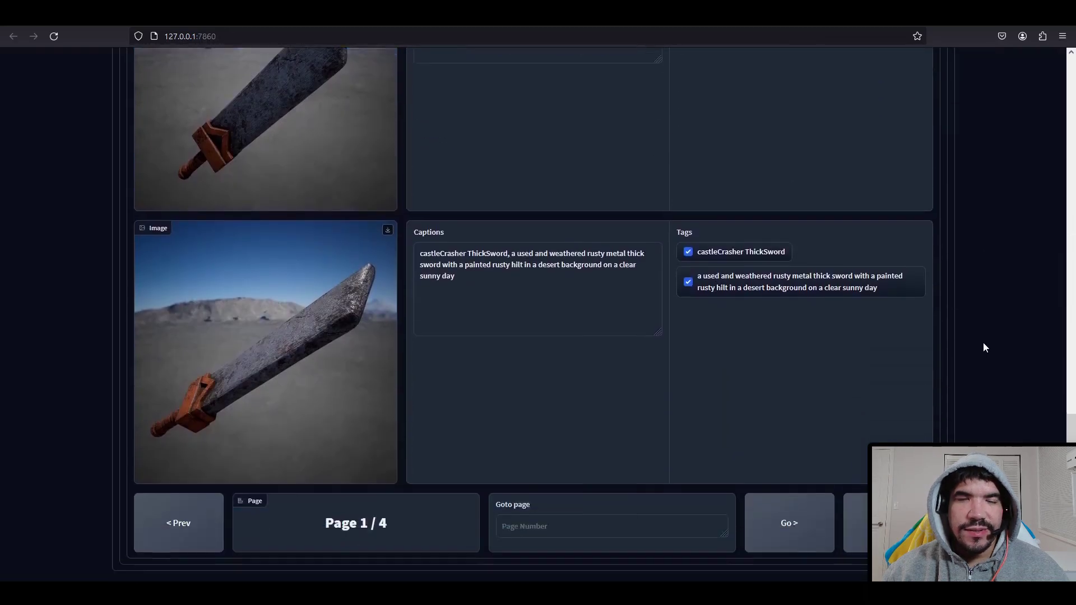
click(887, 486)
scroll(987, 330, up, 20)
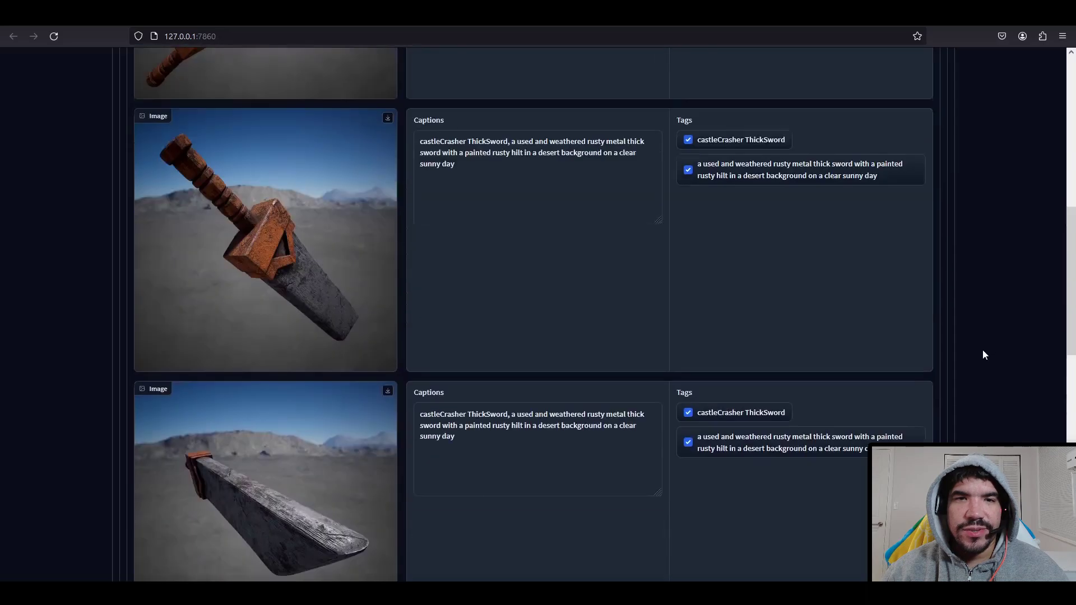
scroll(981, 348, down, 2)
scroll(979, 348, down, 14)
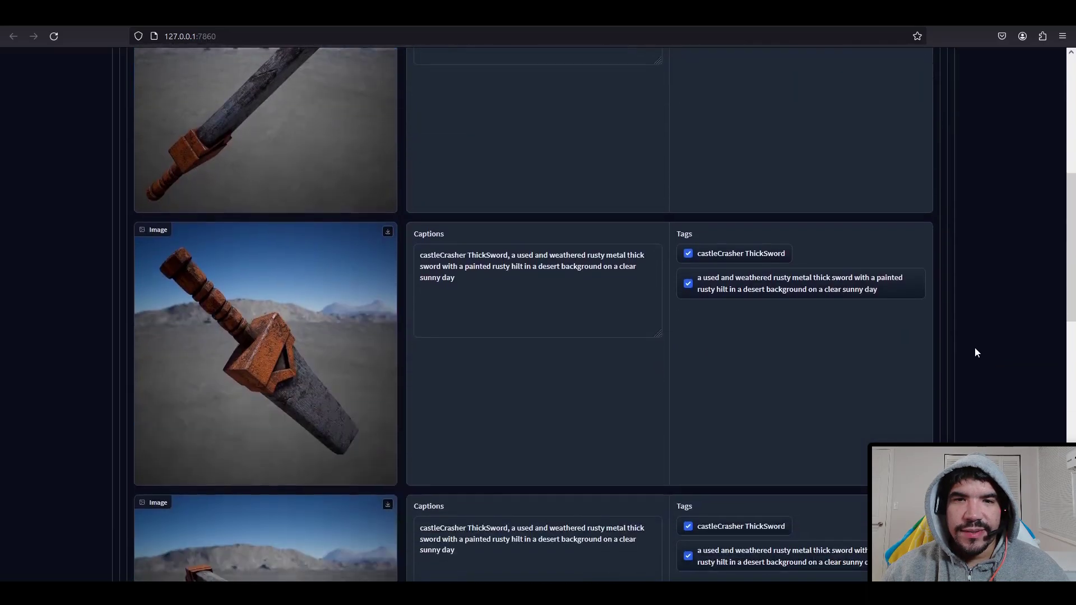
scroll(974, 349, down, 5)
Review the manual captions of the white-background sword images on dataset pages 3 and 4
click(887, 486)
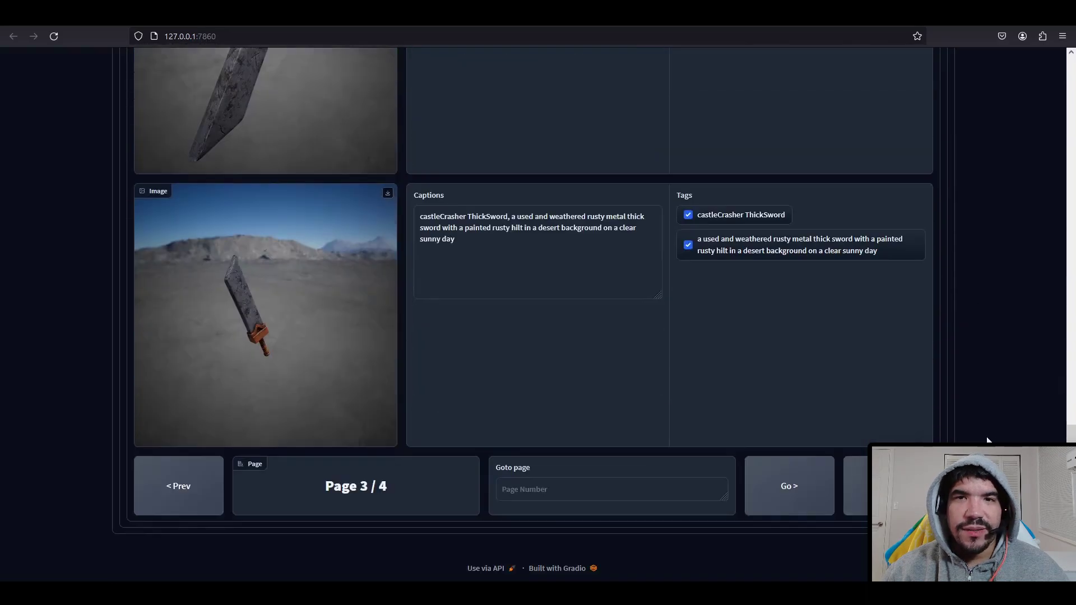
scroll(1013, 403, up, 20)
scroll(1011, 404, down, 10)
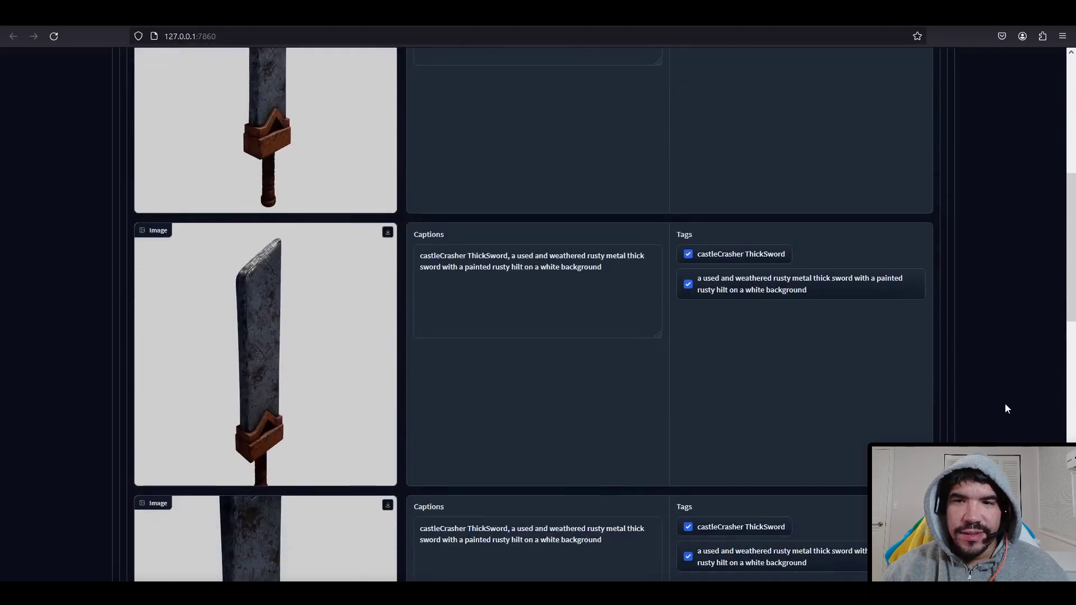
scroll(1002, 402, down, 5)
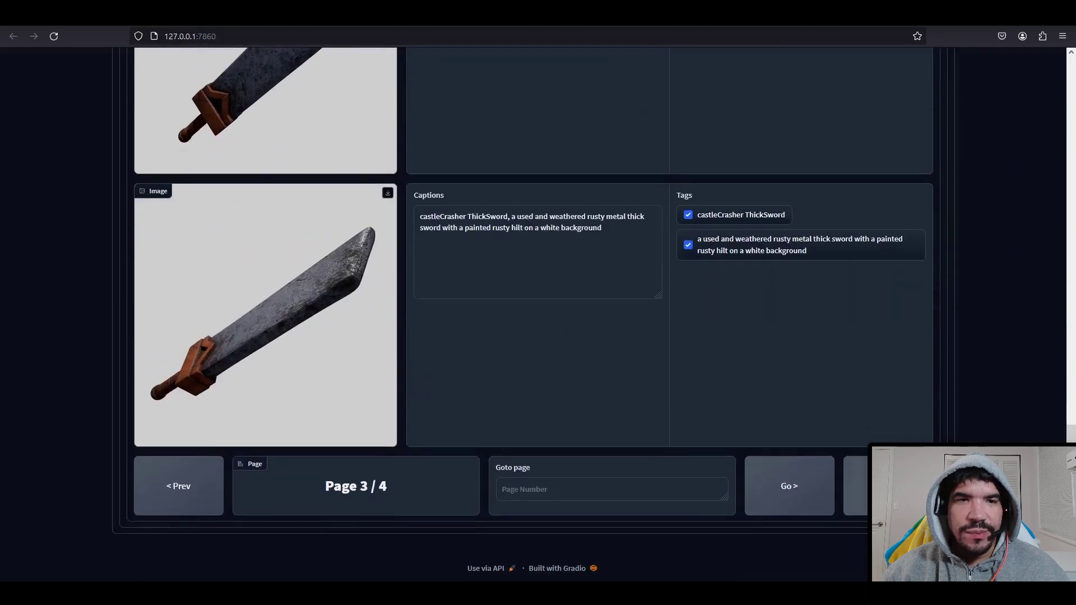
click(891, 486)
scroll(1001, 333, up, 14)
scroll(1001, 336, up, 4)
scroll(997, 339, down, 18)
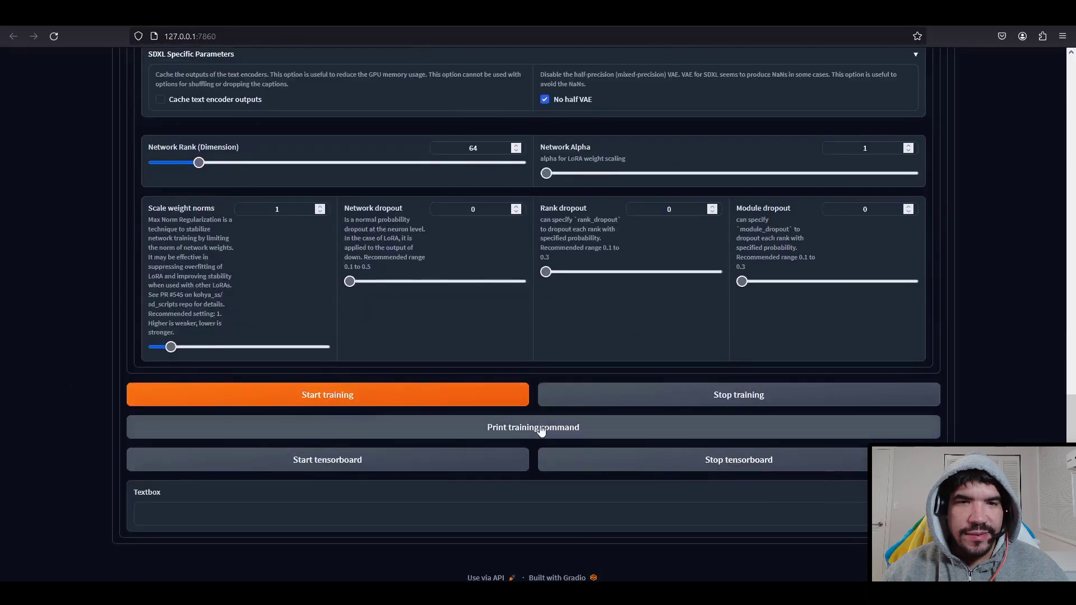
Print the LoRA training command and copy the full accelerate launch text from the console into an empty Notepad document
key(alt+Tab)
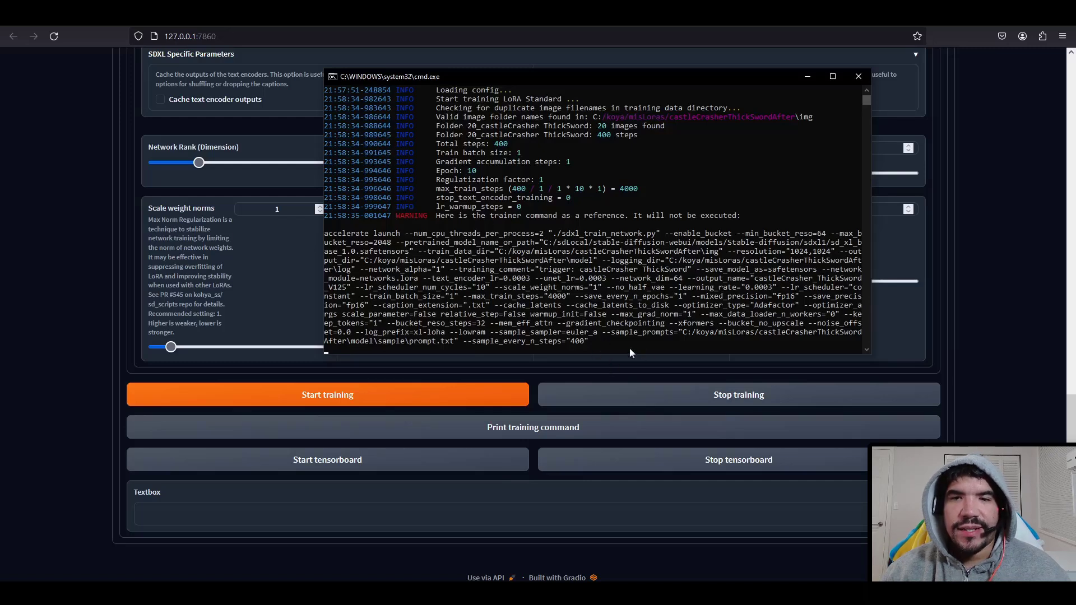
click(604, 342)
drag(605, 343, 321, 240)
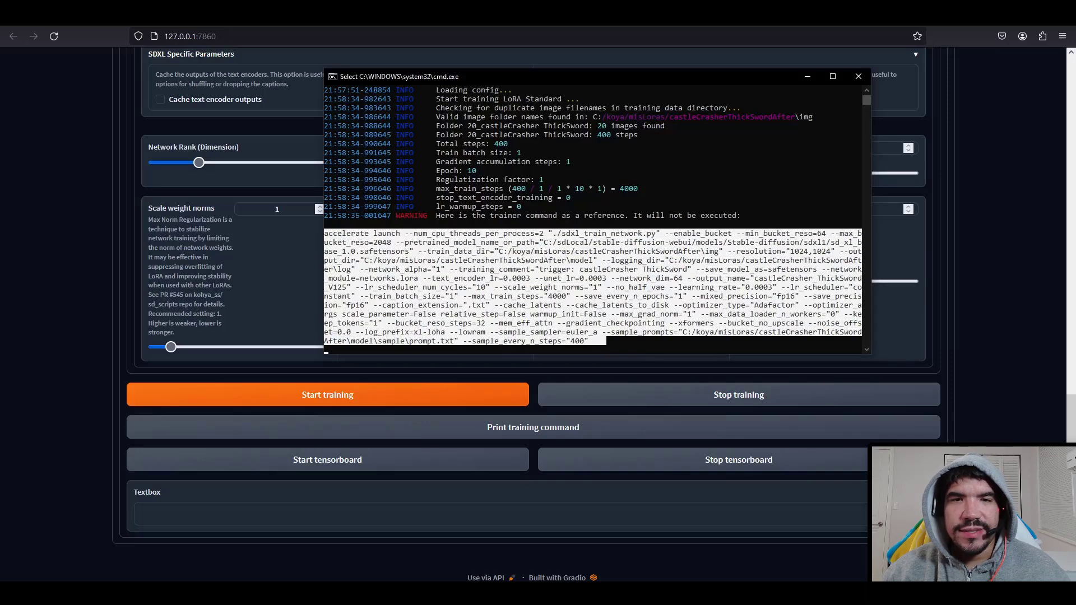
click(450, 593)
click(453, 386)
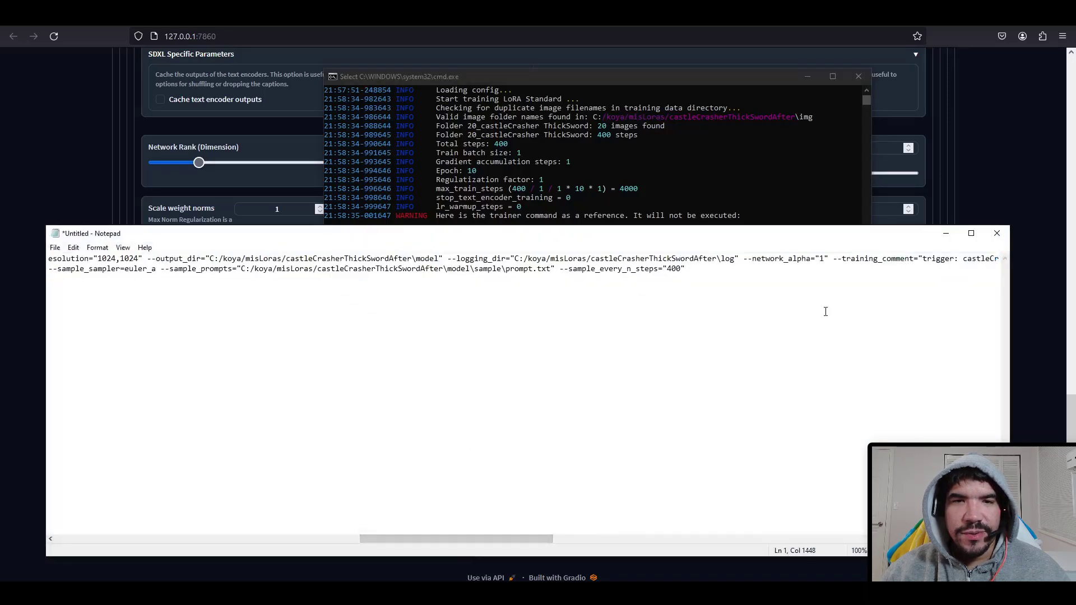
Close the Kohya web interface page and its console window
click(472, 77)
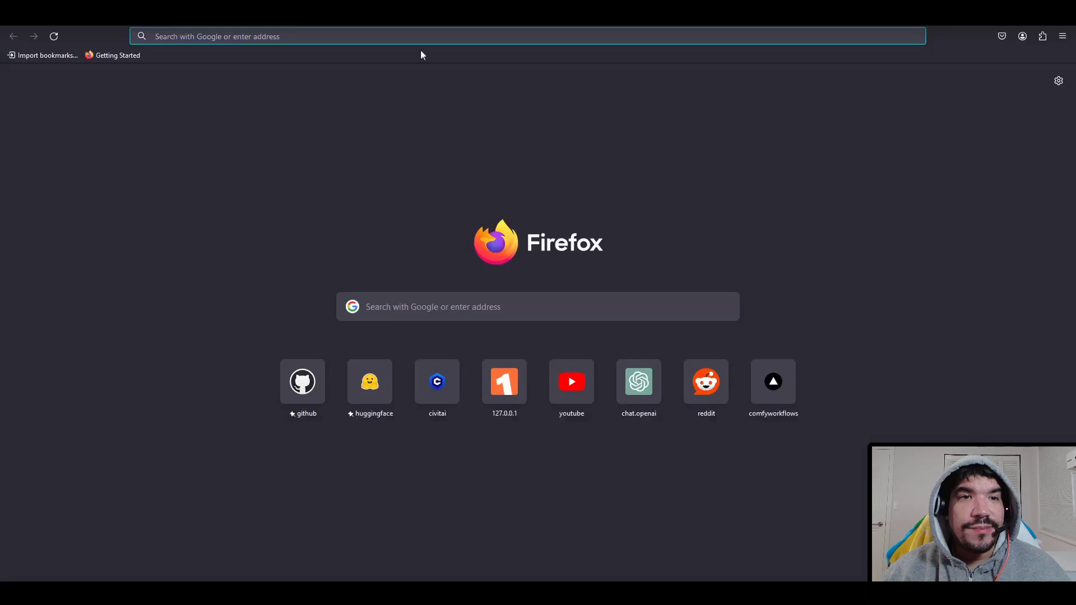
key(alt+Tab)
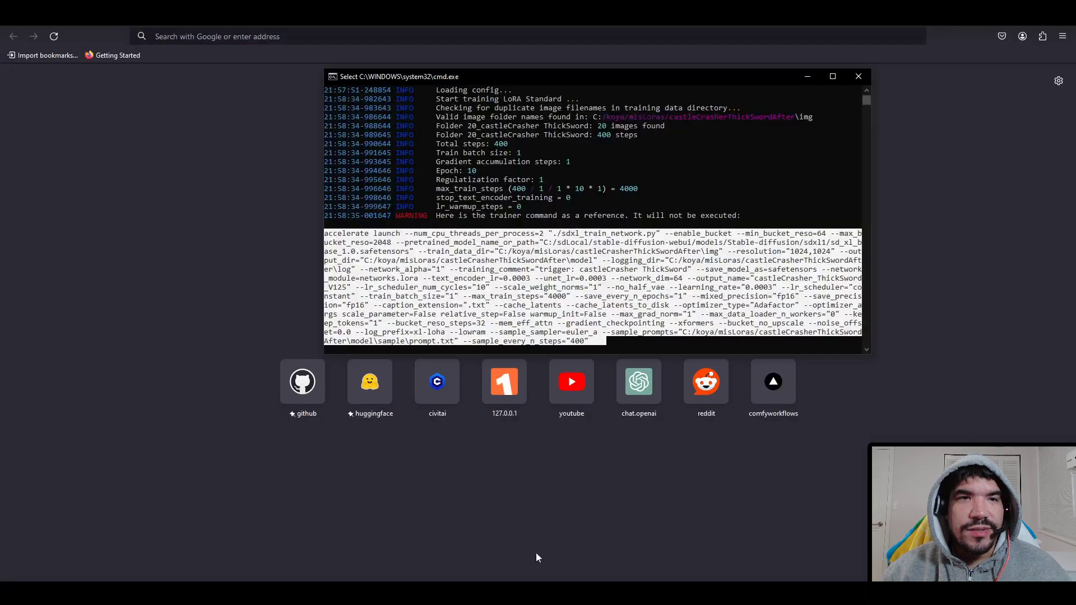
click(865, 80)
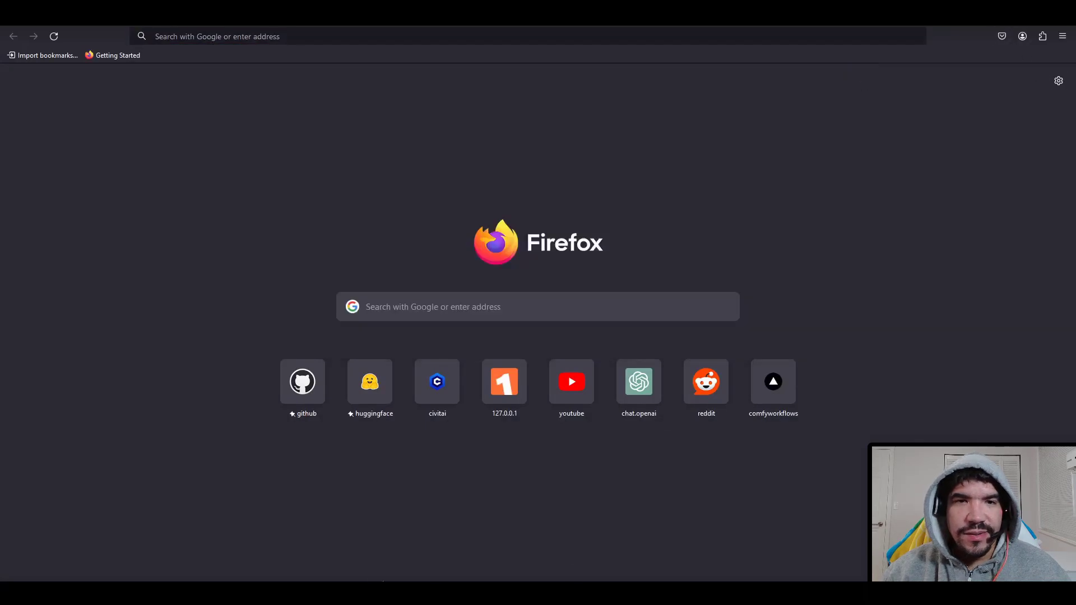
Open a command prompt in the kohya_ss\venv\Scripts folder from File Explorer
key(alt+Tab)
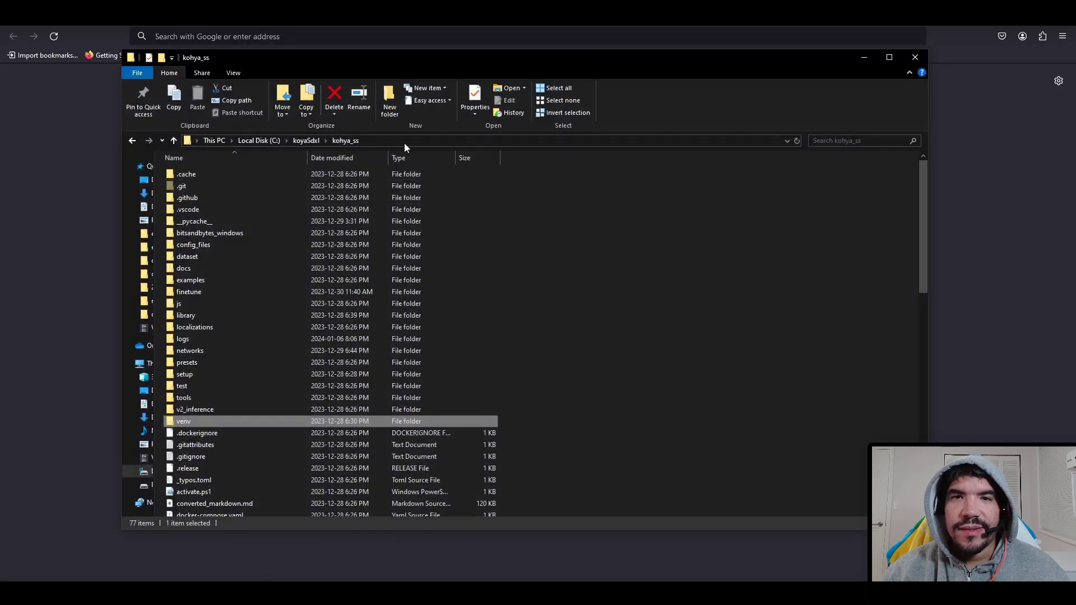
double_click(185, 423)
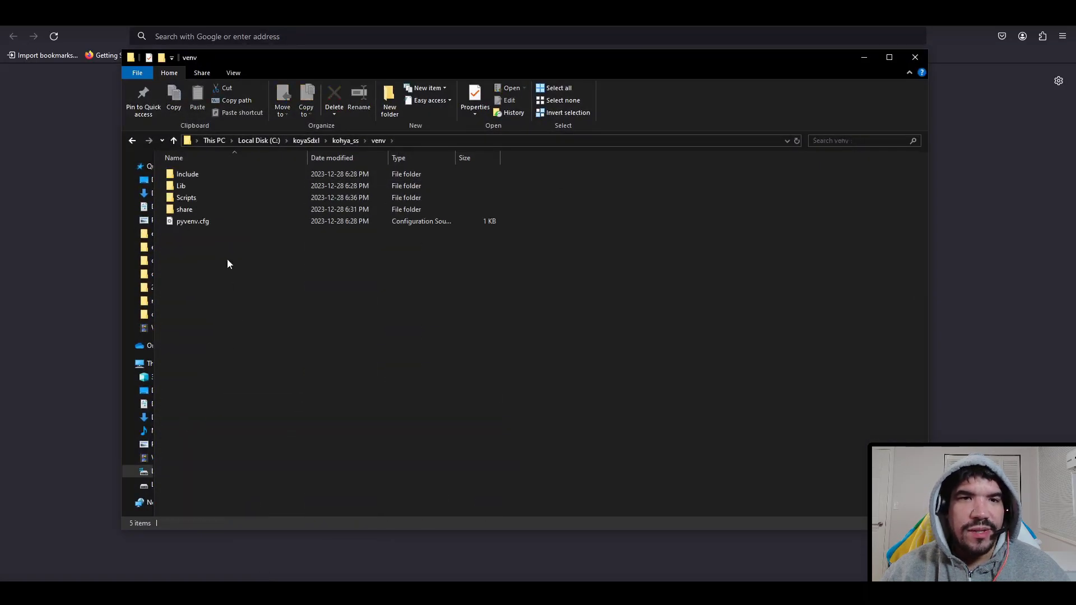
double_click(192, 198)
click(470, 143)
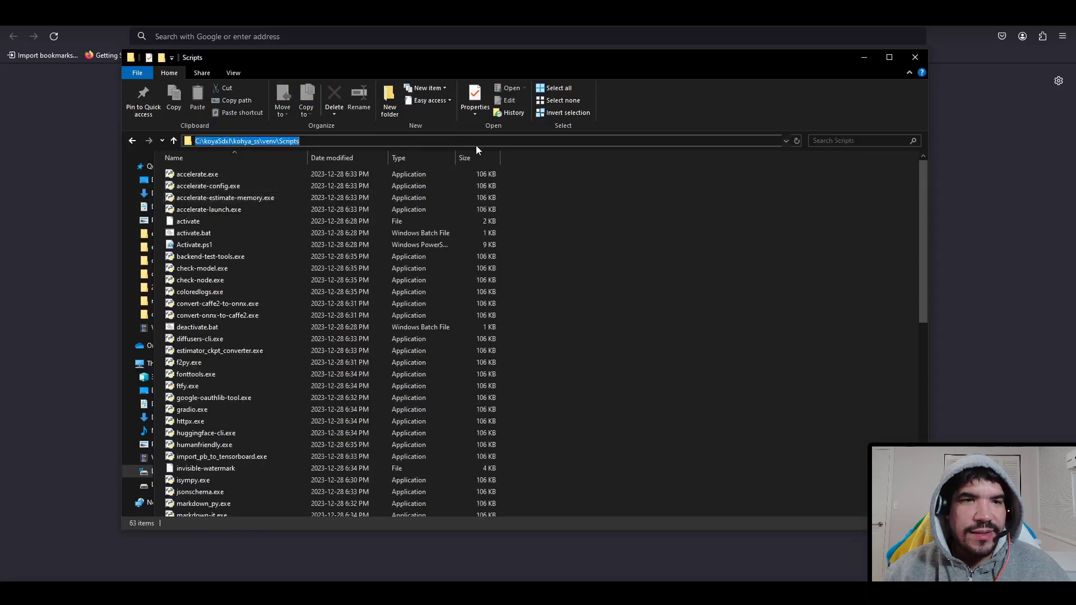
text(cmd)
key(Return)
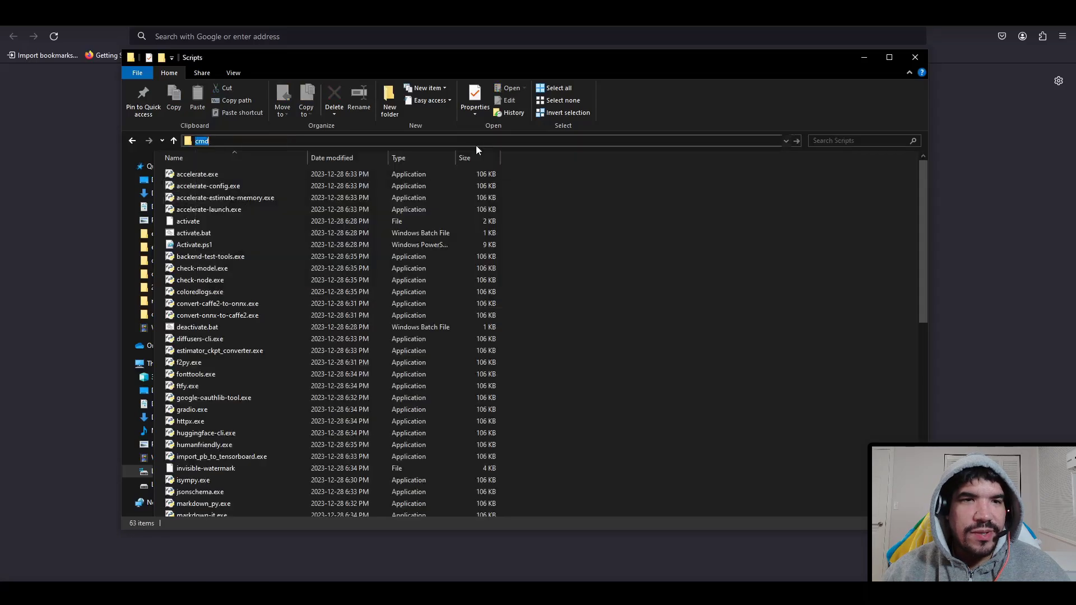
Activate the virtual environment with activate and change up two directories with cd .. to the kohya_ss folder
text(activate)
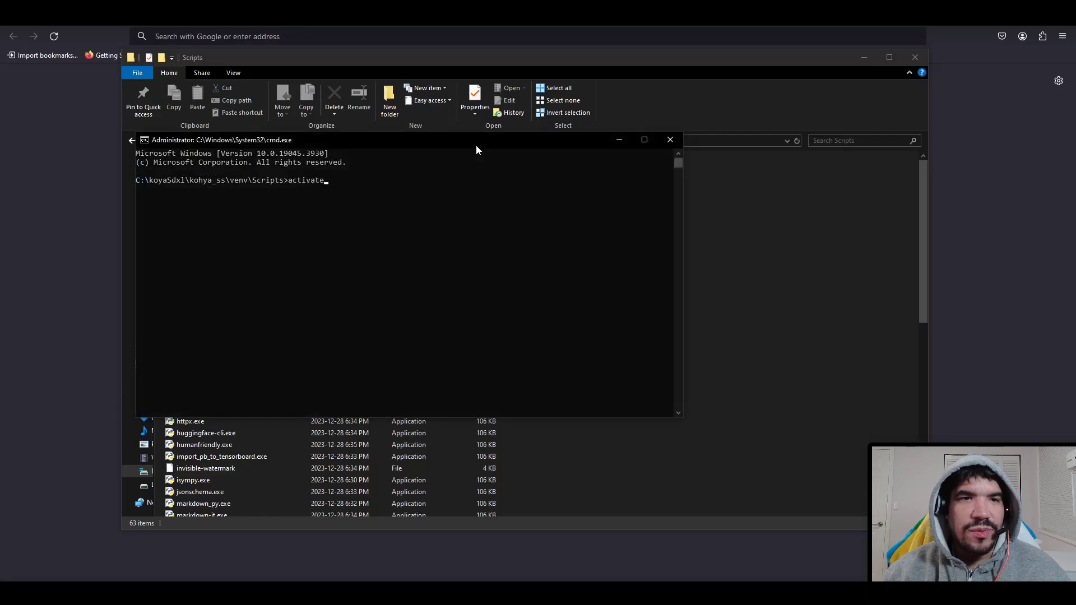
key(Return)
text(c)
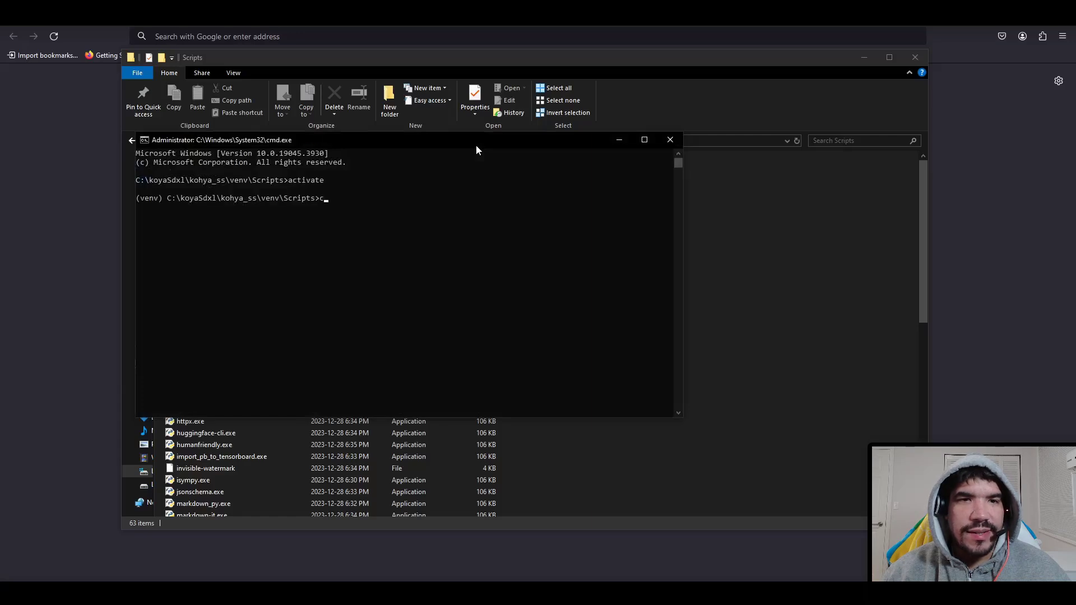
text(d ..)
key(Return)
text(c)
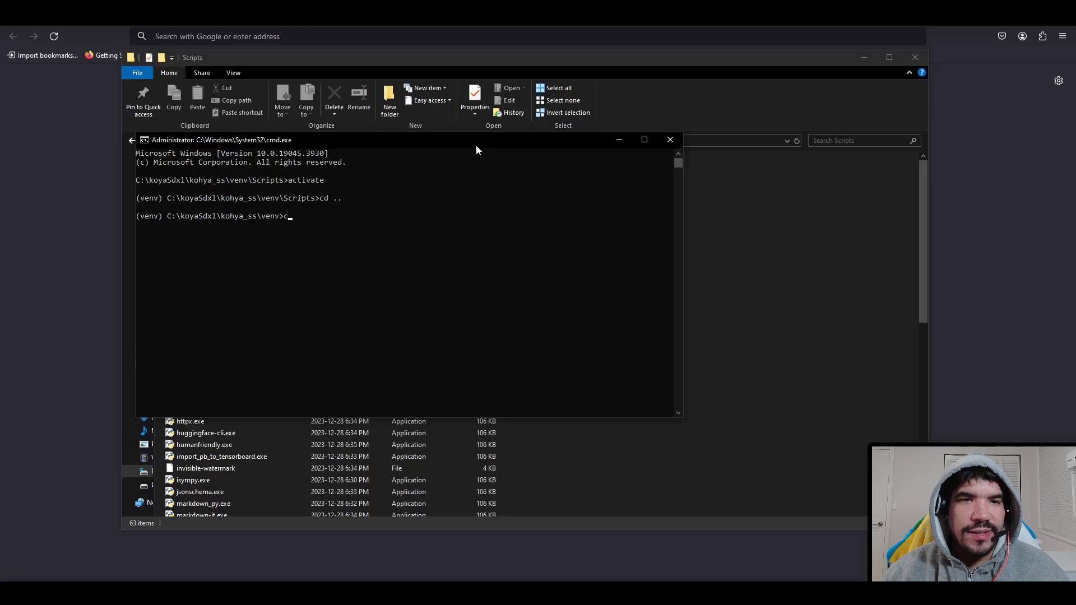
key(Return)
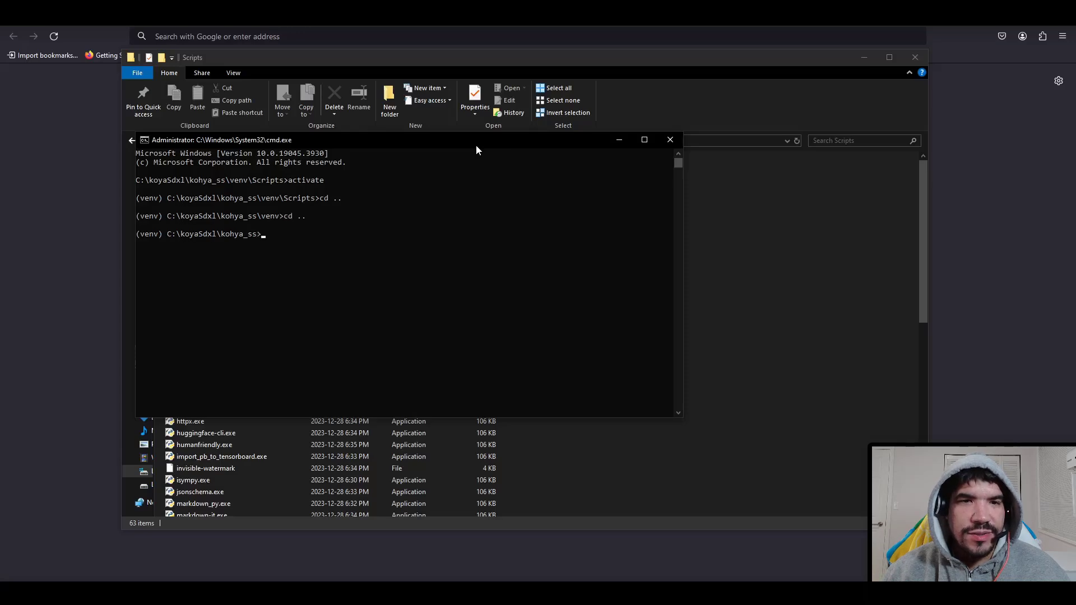
Copy the full accelerate launch command from Notepad, run it in the activated command prompt, and minimize Notepad
key(alt+Tab)
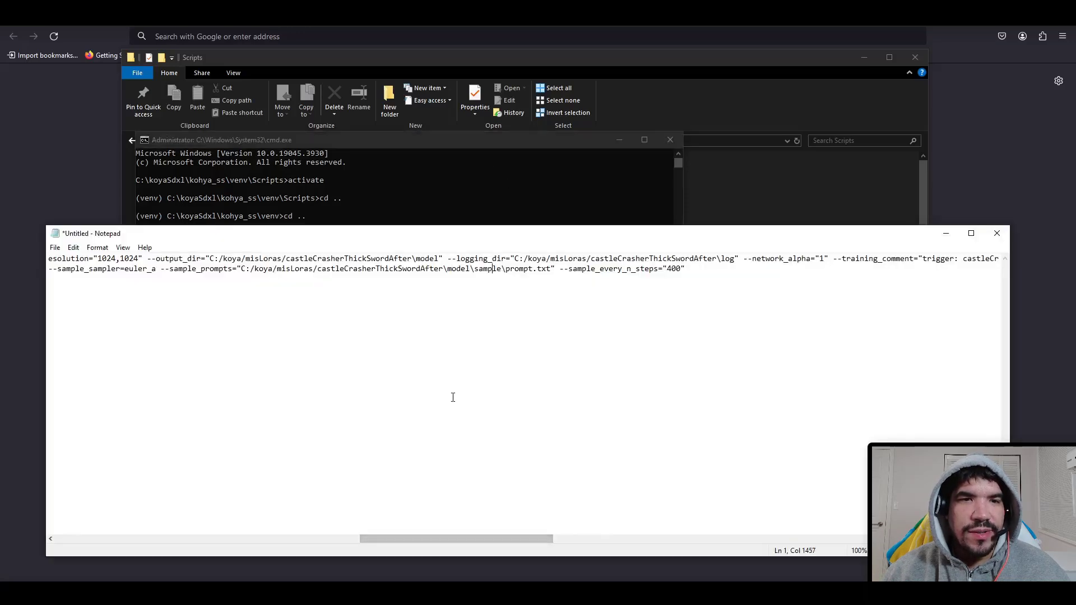
key(ctrl+a)
click(346, 162)
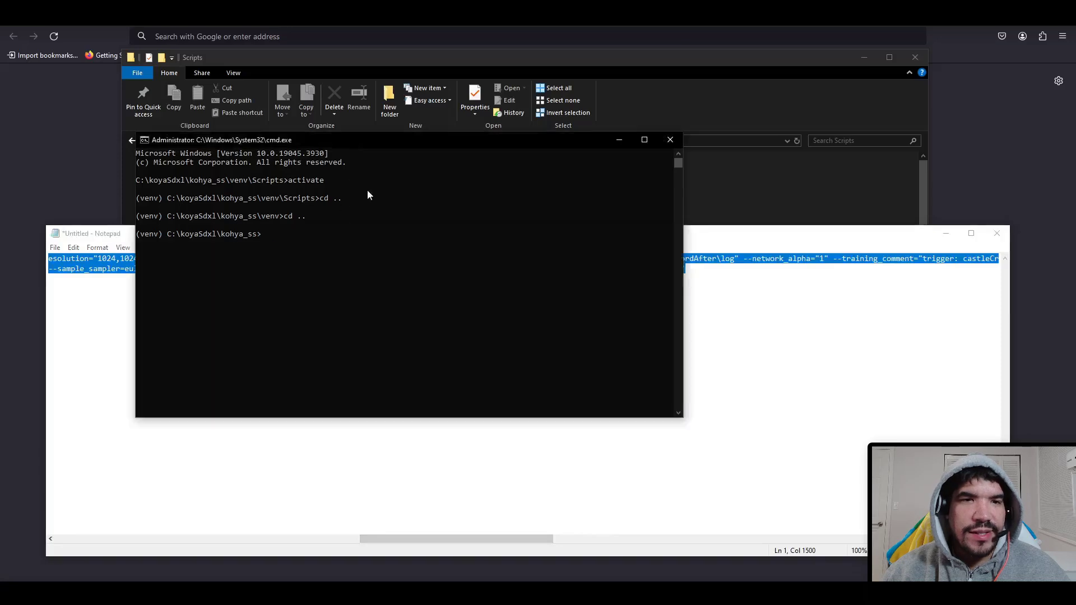
key(ctrl+v)
key(Return)
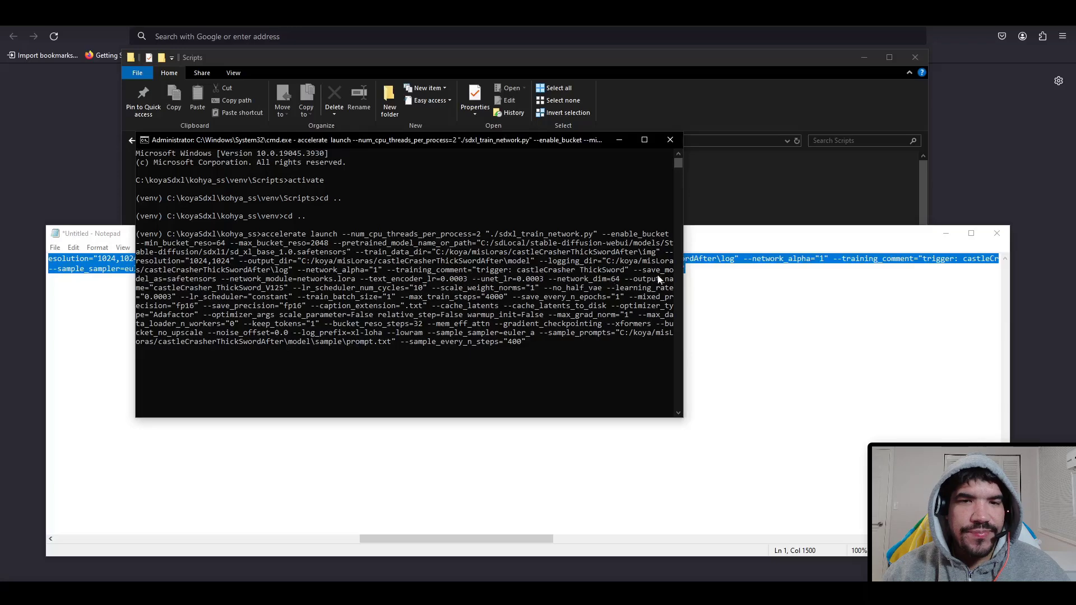
click(946, 233)
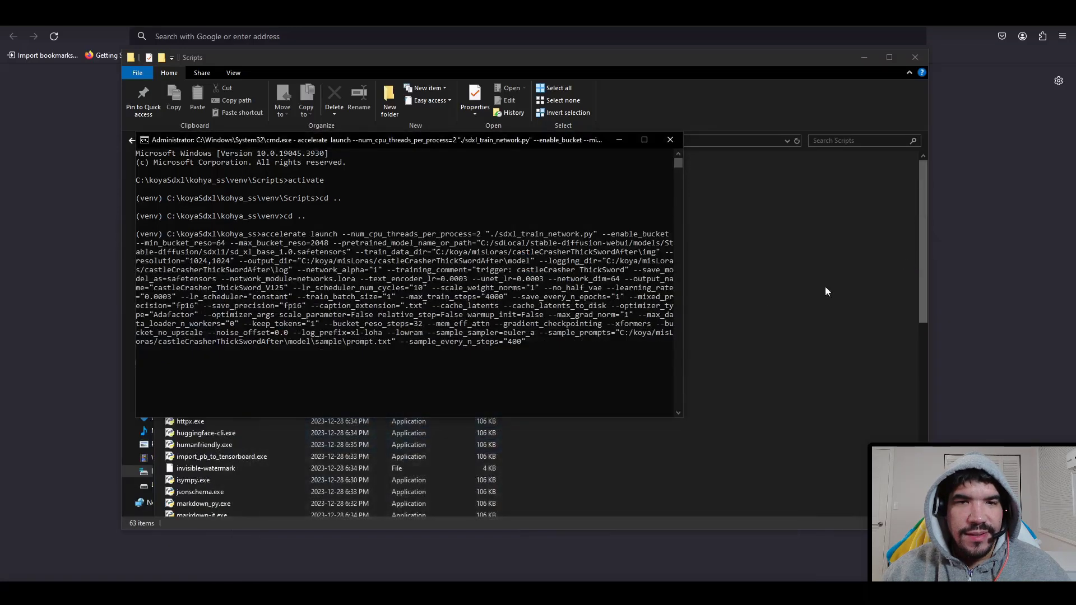
drag(384, 137, 361, 136)
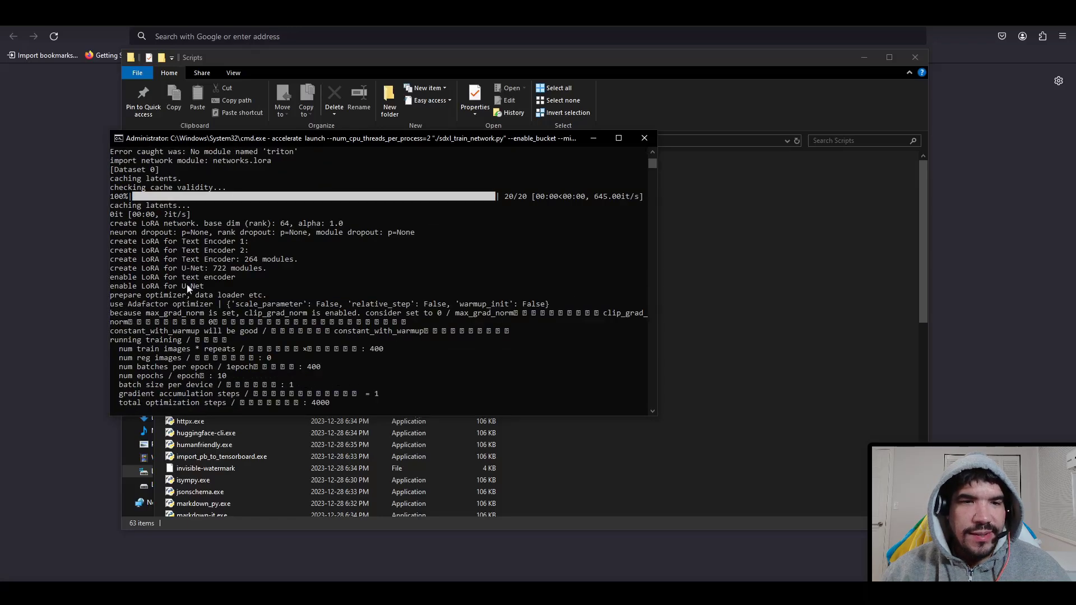
Open Task Manager and check memory and GPU usage during training, widening its window beside the console
right_click(524, 579)
click(566, 542)
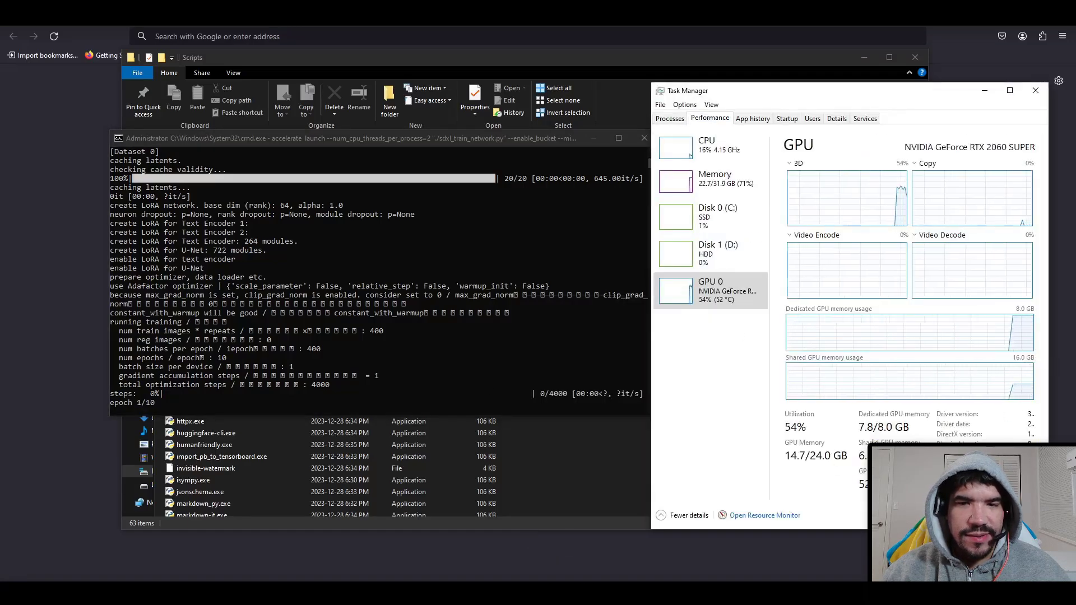
click(715, 176)
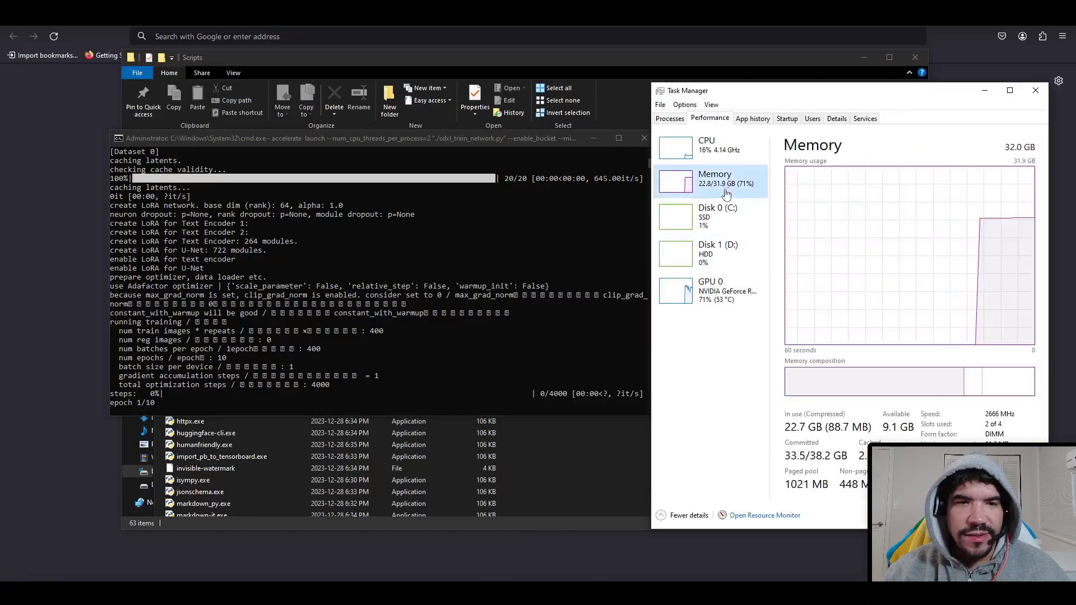
click(711, 286)
drag(319, 139, 306, 146)
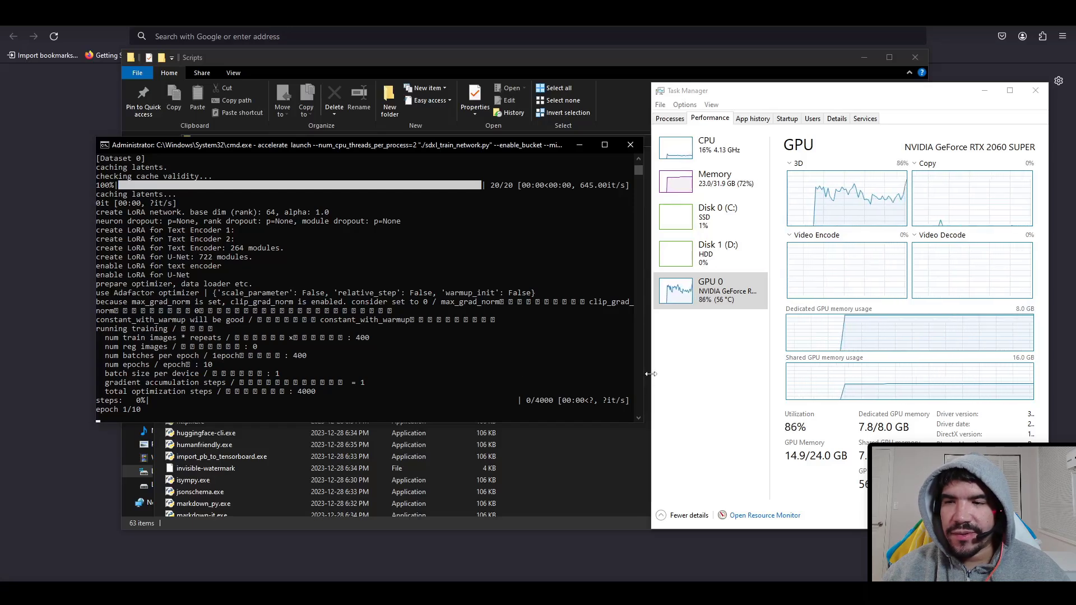
drag(651, 384, 565, 384)
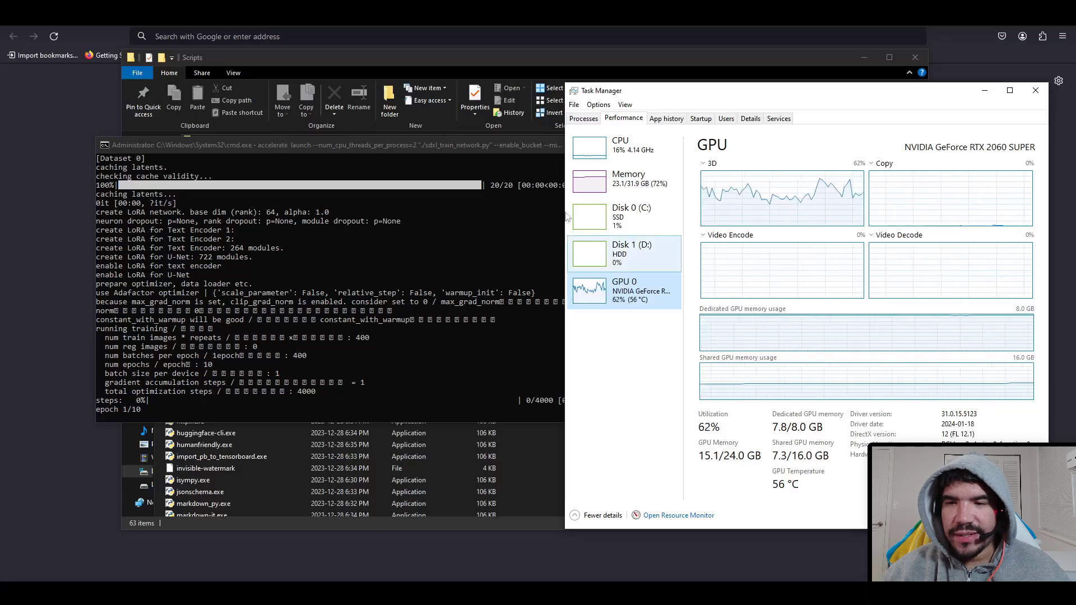
Review the training log in the console, from the dataset settings through the epochs, sample images and saved checkpoints
click(452, 365)
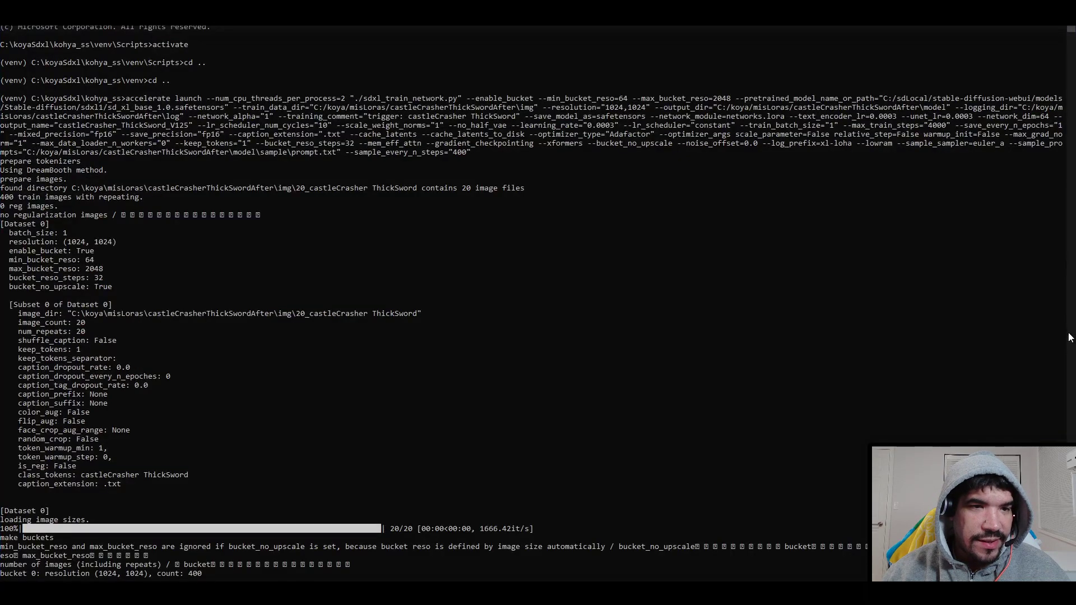
scroll(1070, 337, down, 5)
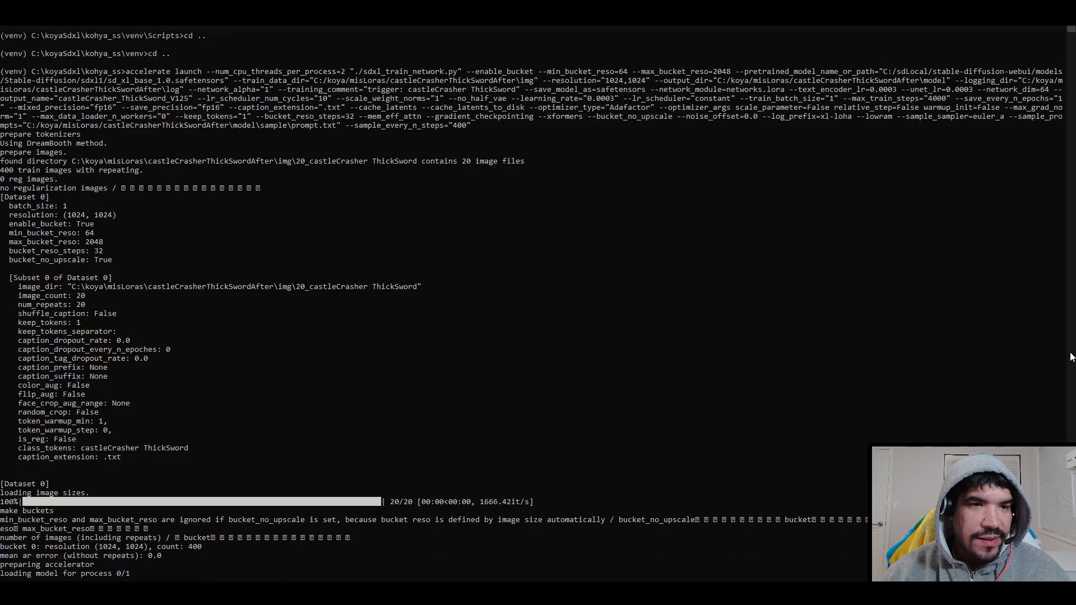
scroll(1070, 358, down, 9)
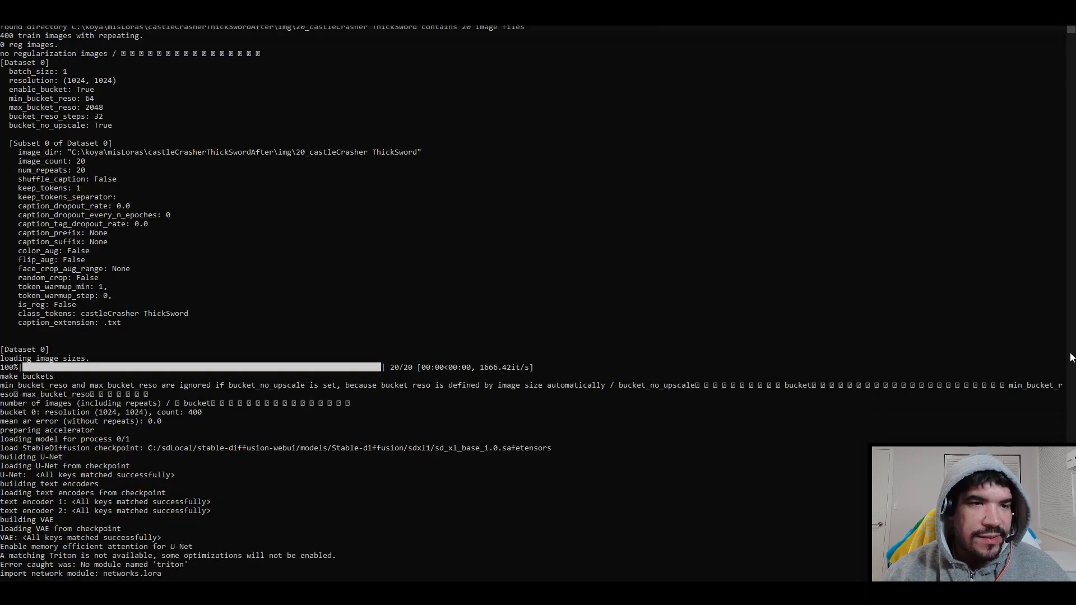
scroll(1070, 358, down, 11)
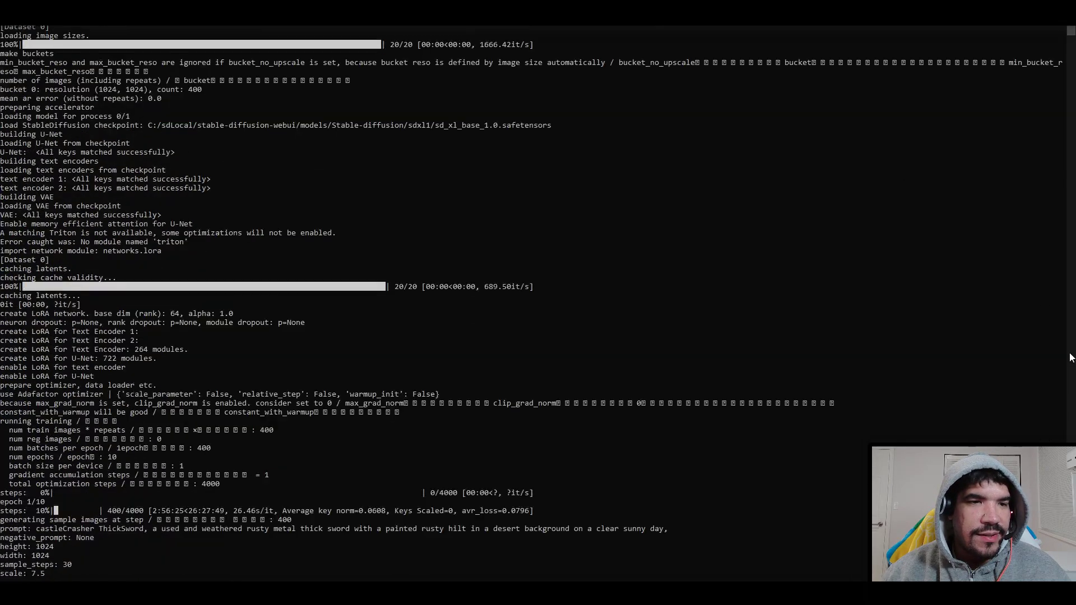
scroll(1070, 357, down, 8)
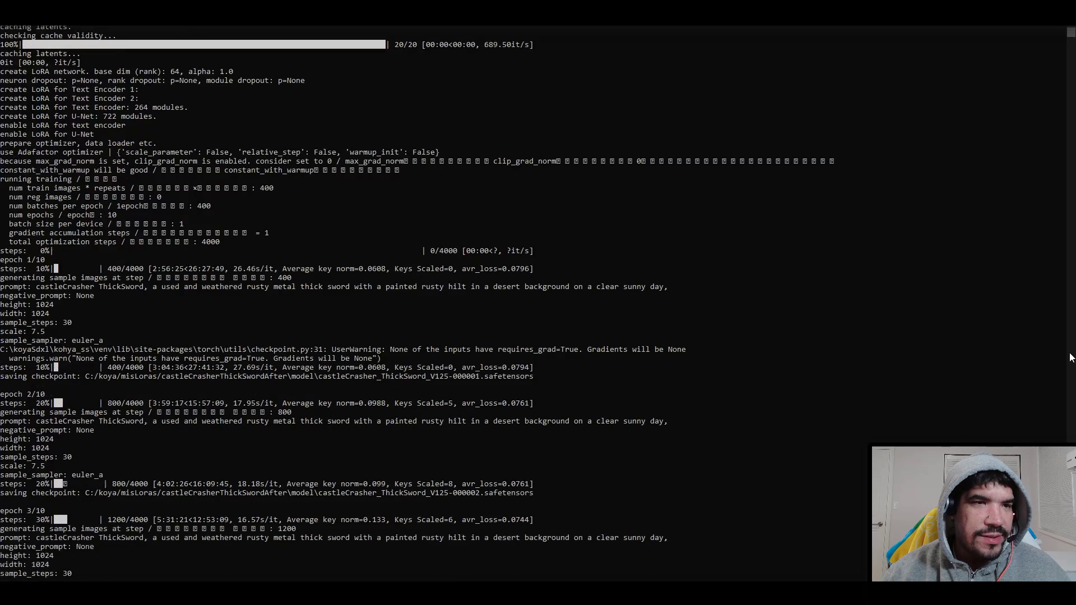
scroll(1069, 357, down, 7)
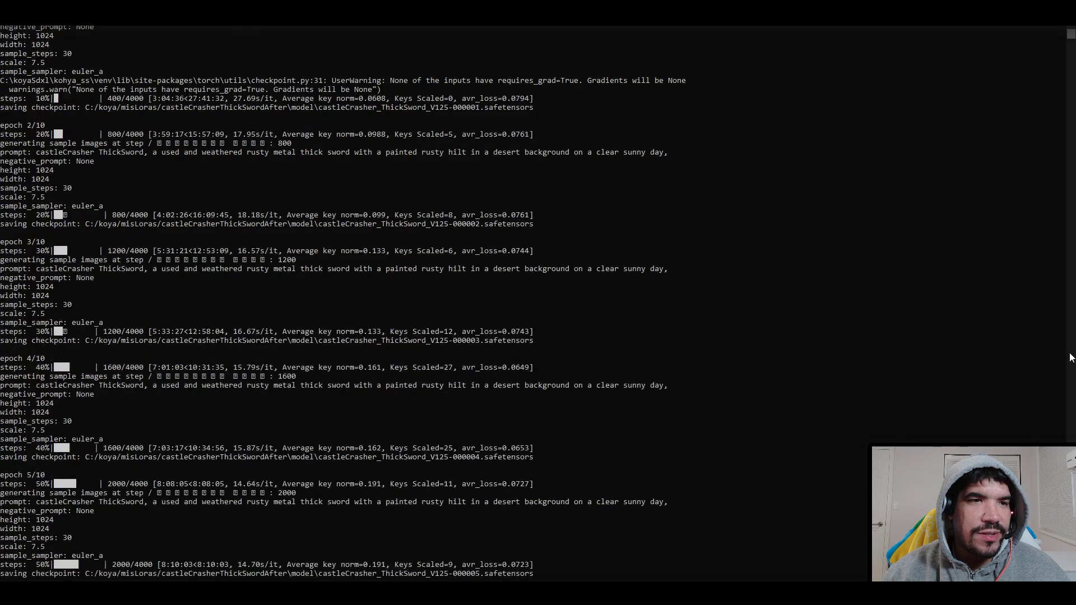
scroll(1070, 357, down, 13)
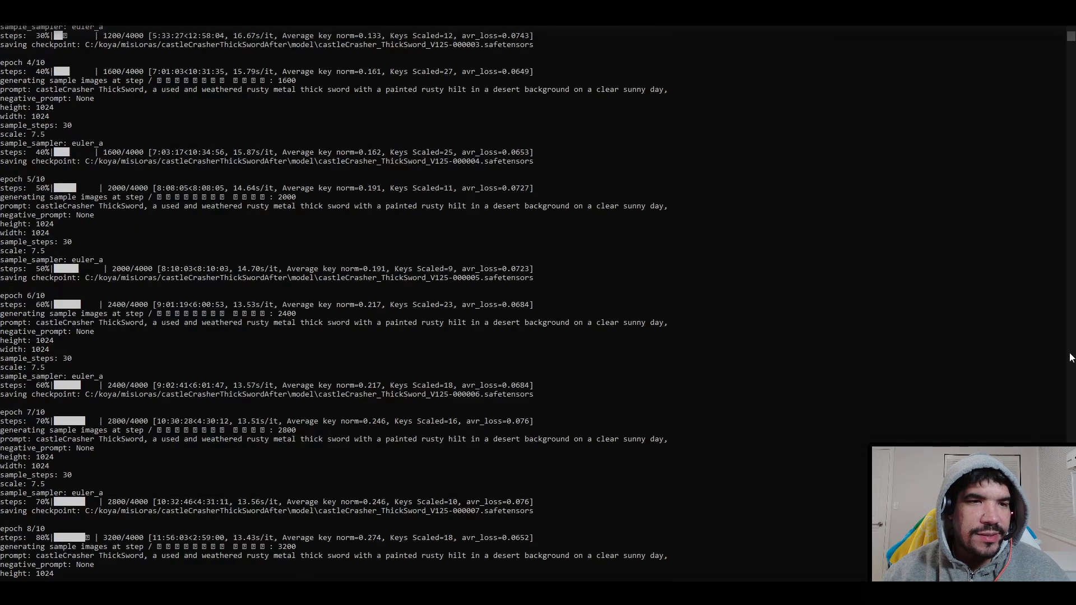
scroll(1069, 358, down, 8)
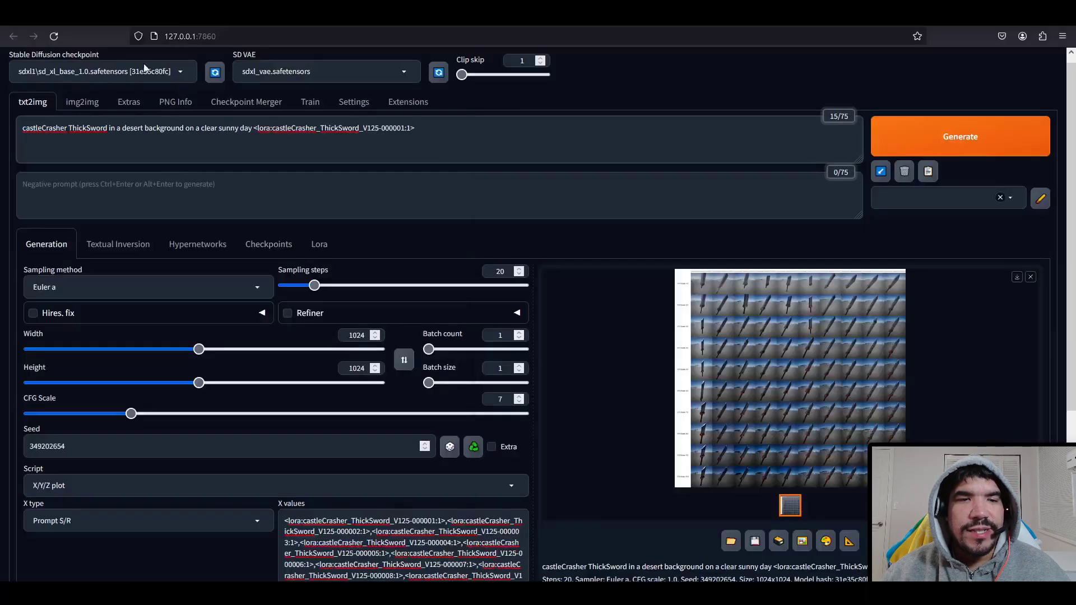
In the Stable Diffusion web UI, check the sd_xl_base_1.0 checkpoint, the LoRA prompt and the X/Y/Z plot settings for Prompt S/R and CFG Scale
click(183, 76)
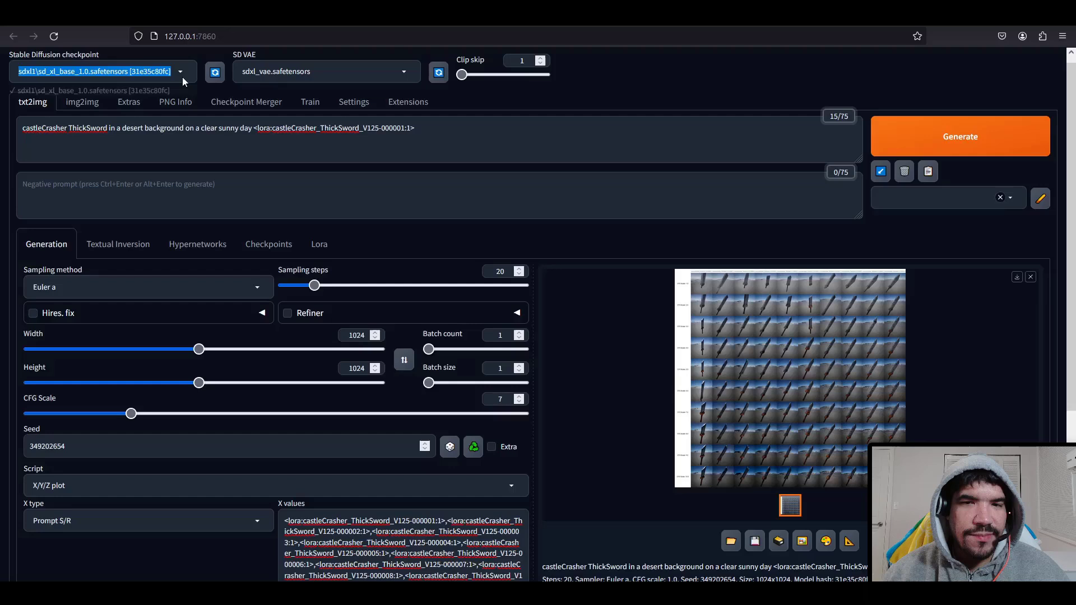
click(156, 87)
click(476, 134)
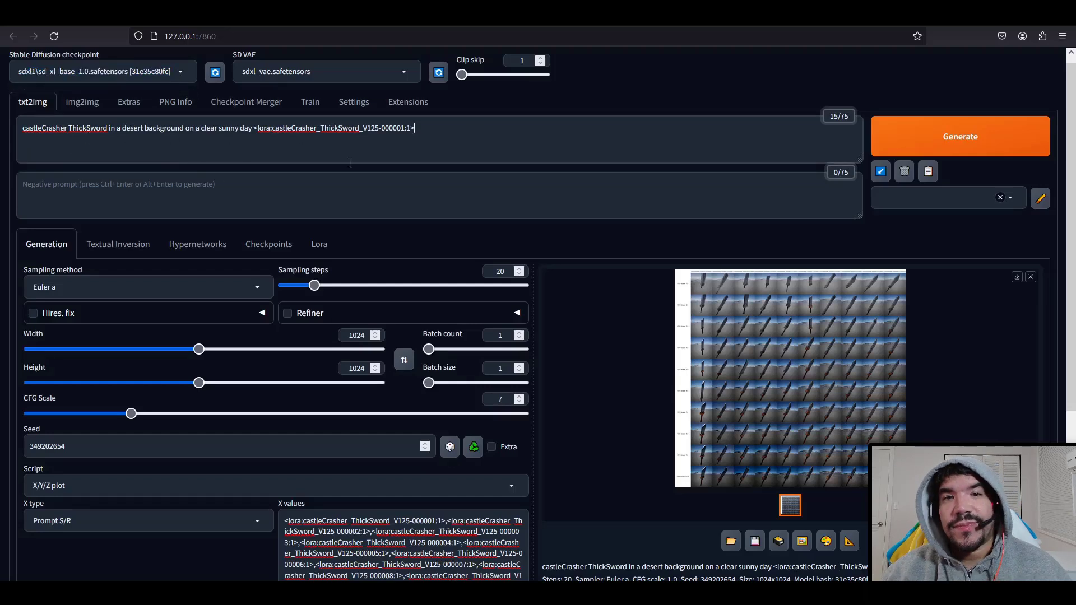
scroll(500, 360, down, 1)
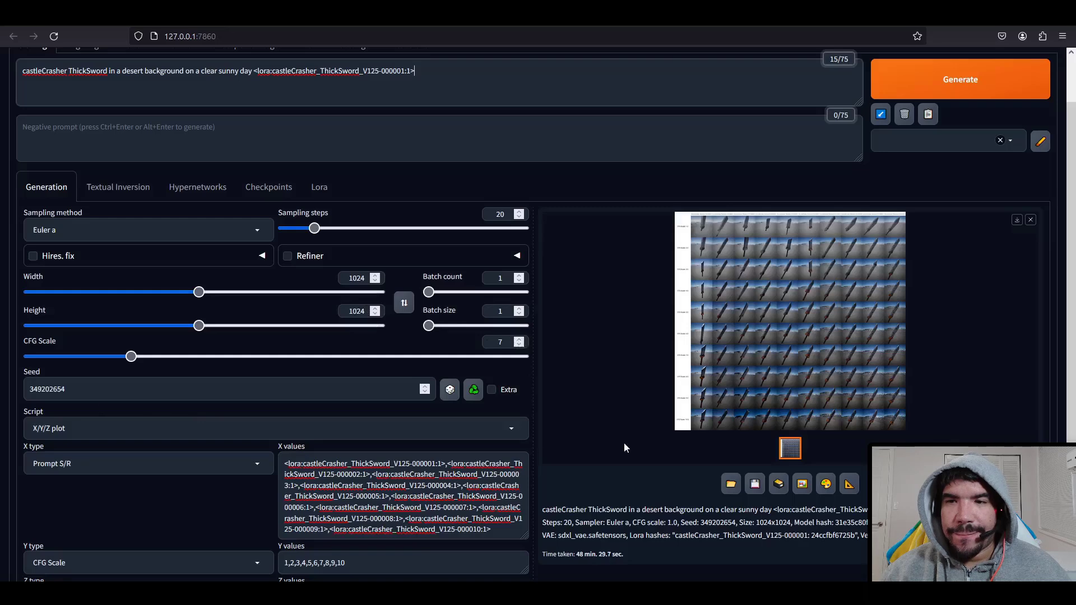
scroll(623, 442, down, 3)
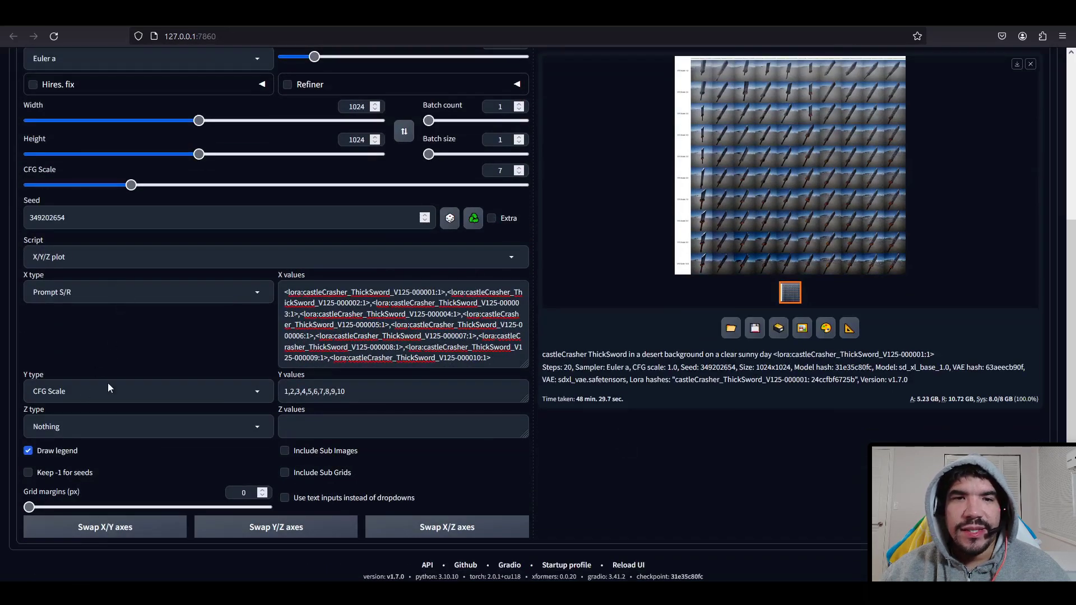
scroll(695, 359, up, 4)
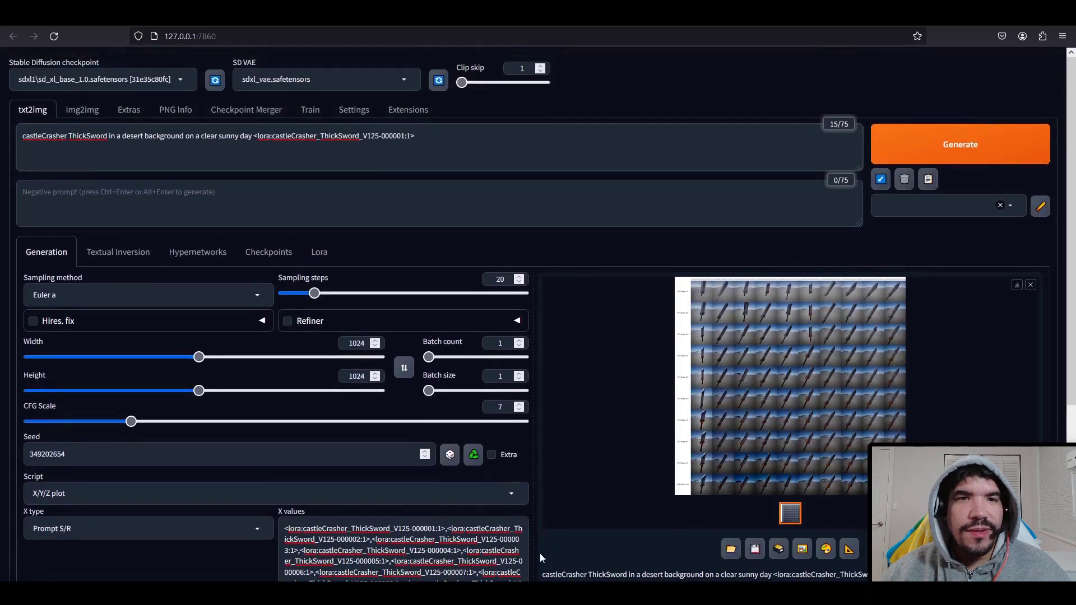
Switch to the X/Y/Z grid image and compare the swords in the low CFG scale rows across all LoRA checkpoints
key(alt+Tab)
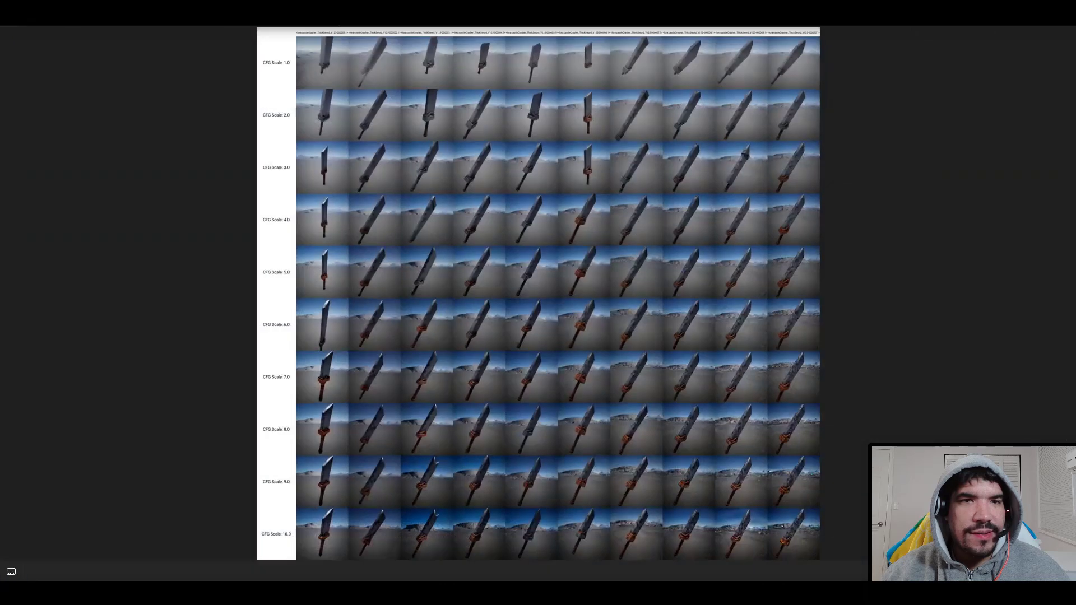
scroll(333, 96, up, 4)
scroll(325, 112, up, 1)
drag(325, 112, 380, 231)
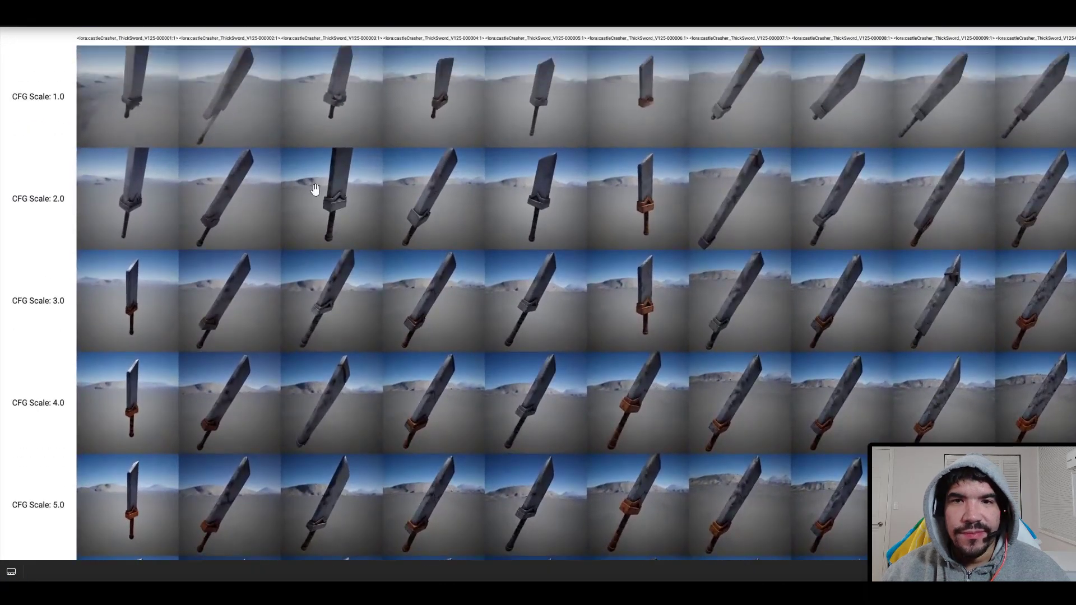
scroll(313, 185, up, 1)
drag(312, 185, 363, 271)
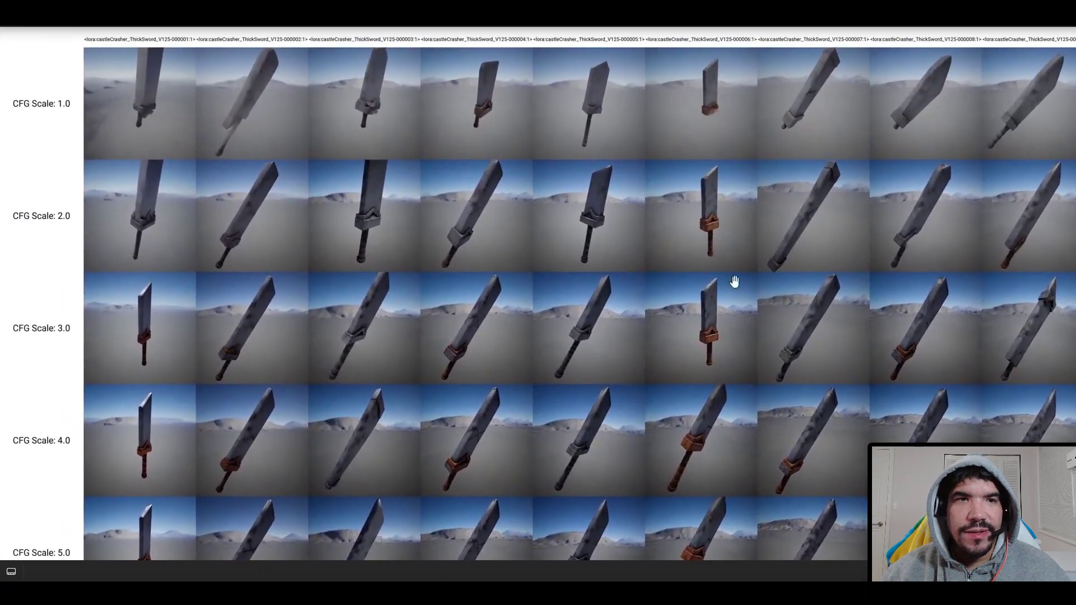
drag(819, 286, 600, 281)
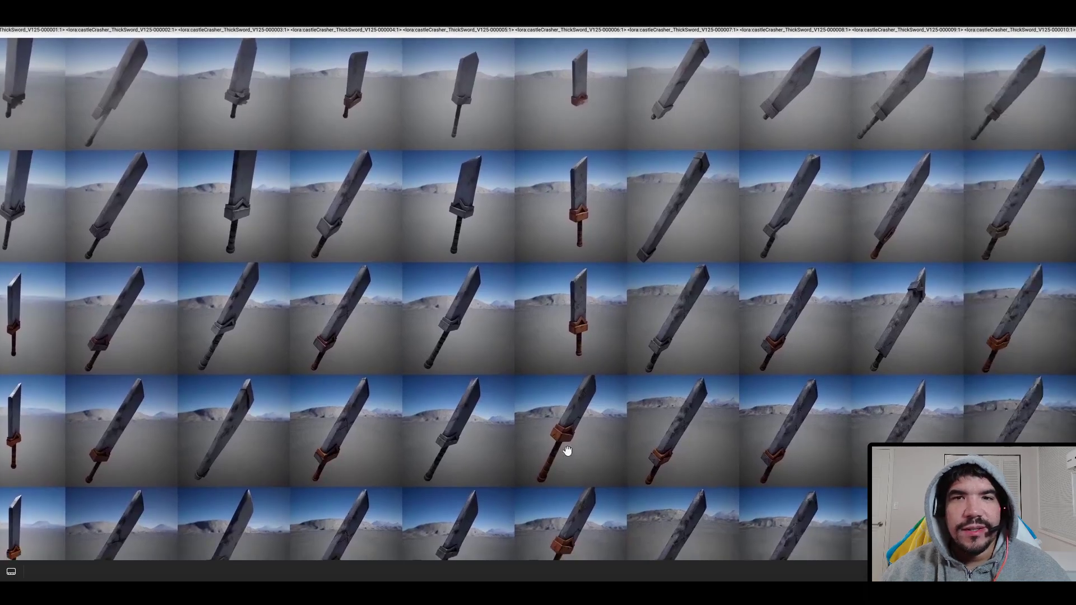
Examine the higher CFG scale rows of the grid, zooming in on the first checkpoints' swords at CFG 5 to 8
drag(566, 447, 532, 187)
drag(492, 184, 510, 139)
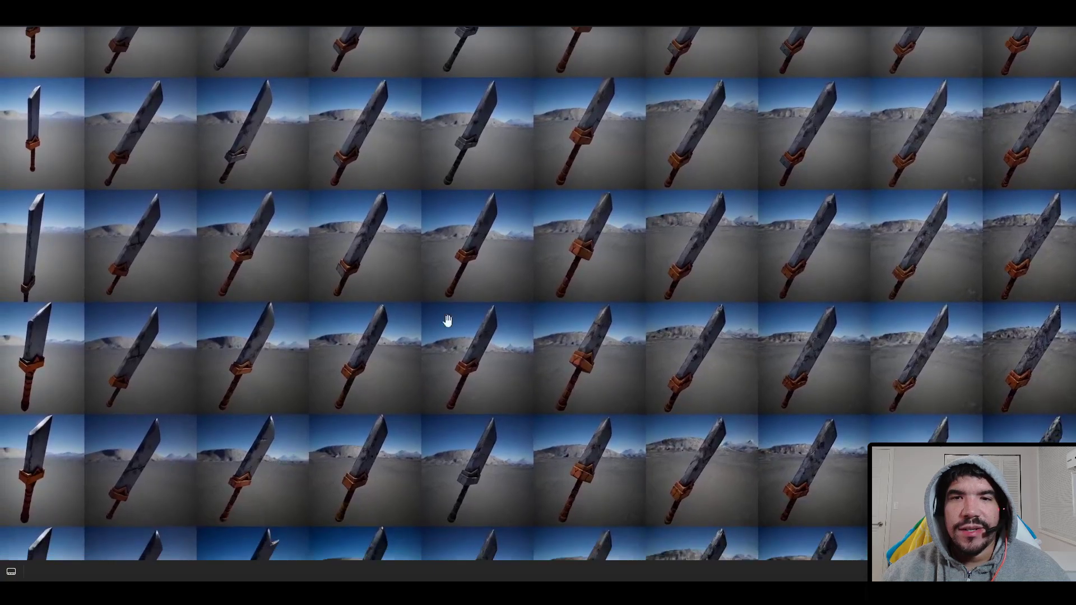
drag(567, 375, 682, 174)
drag(629, 284, 685, 431)
drag(332, 184, 325, 235)
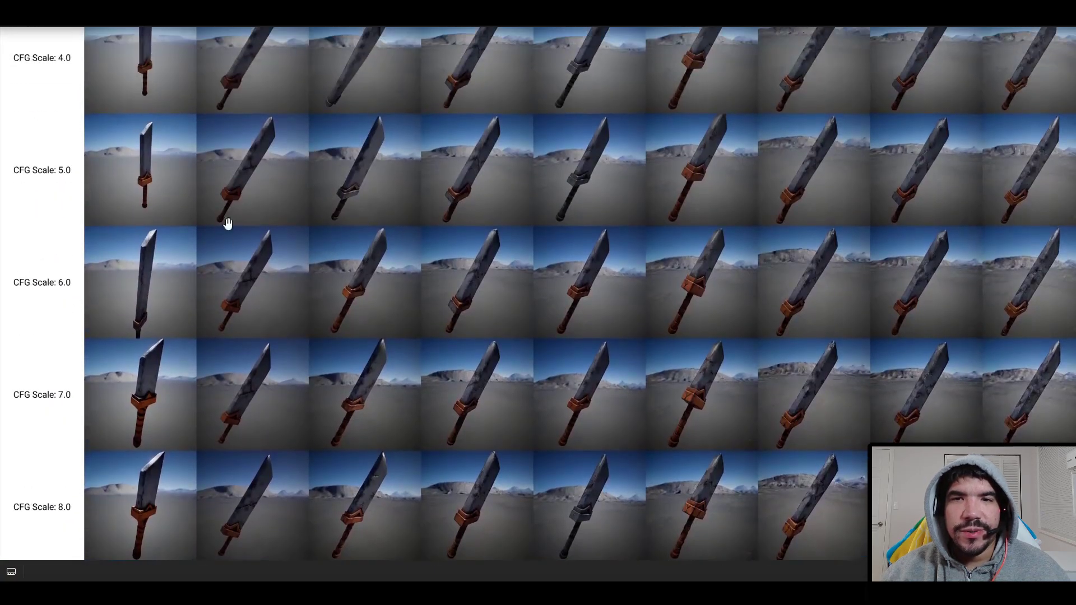
scroll(204, 343, up, 5)
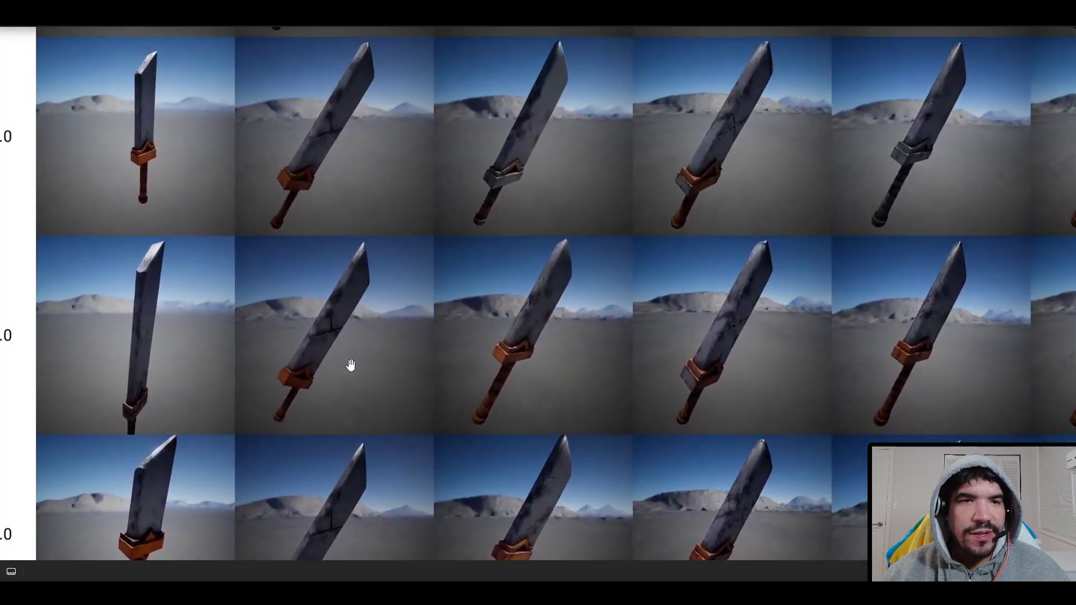
drag(353, 377, 430, 182)
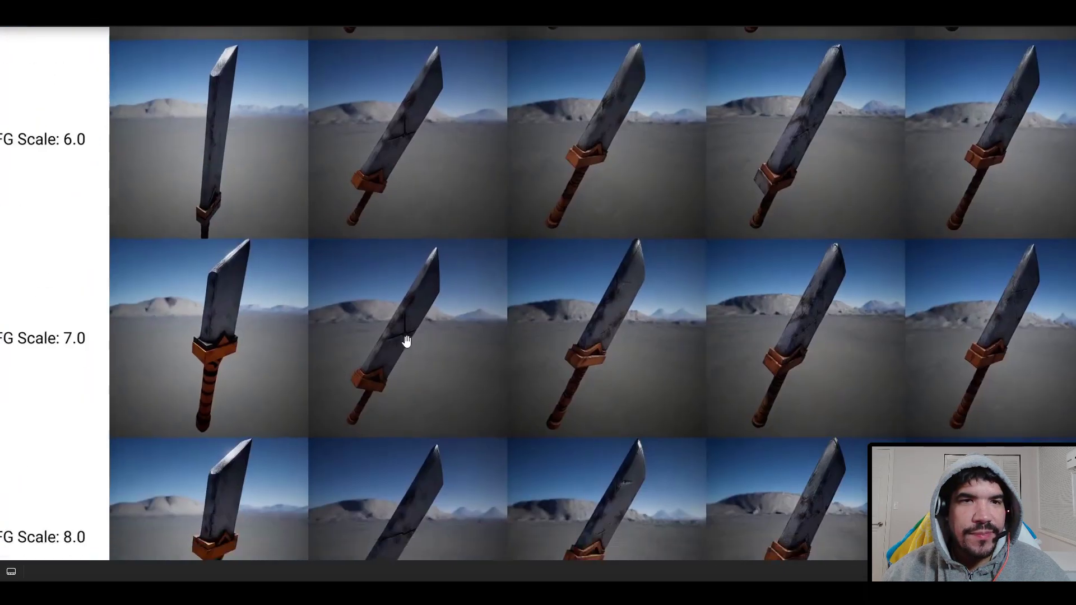
drag(411, 318, 455, 216)
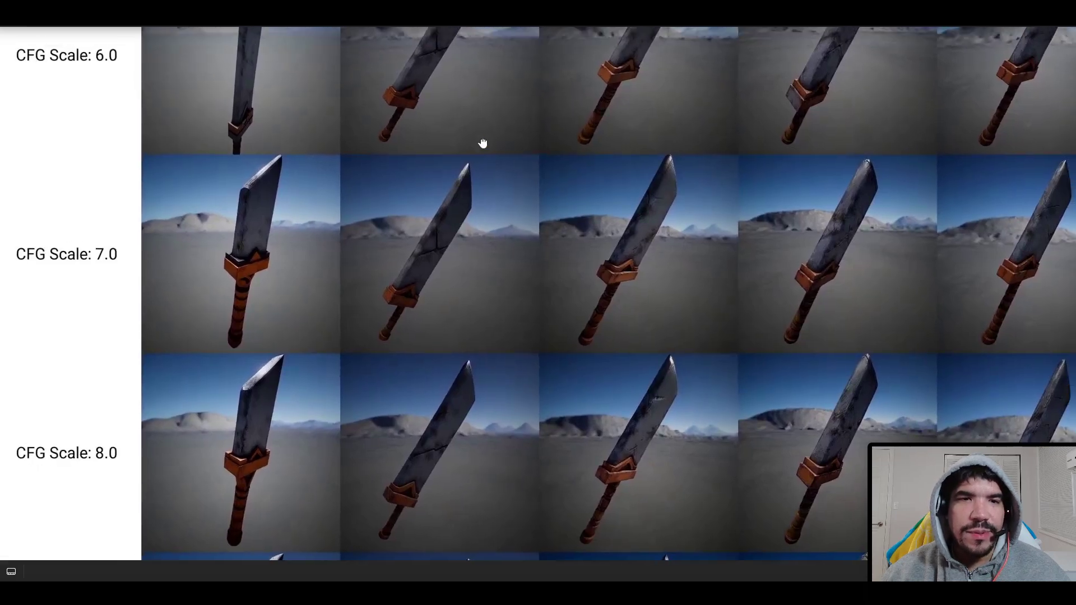
Switch from the sword grid to the grid of the man holding the sword and compare its CFG 1 to 5 rows
drag(482, 144, 505, 457)
key(Escape)
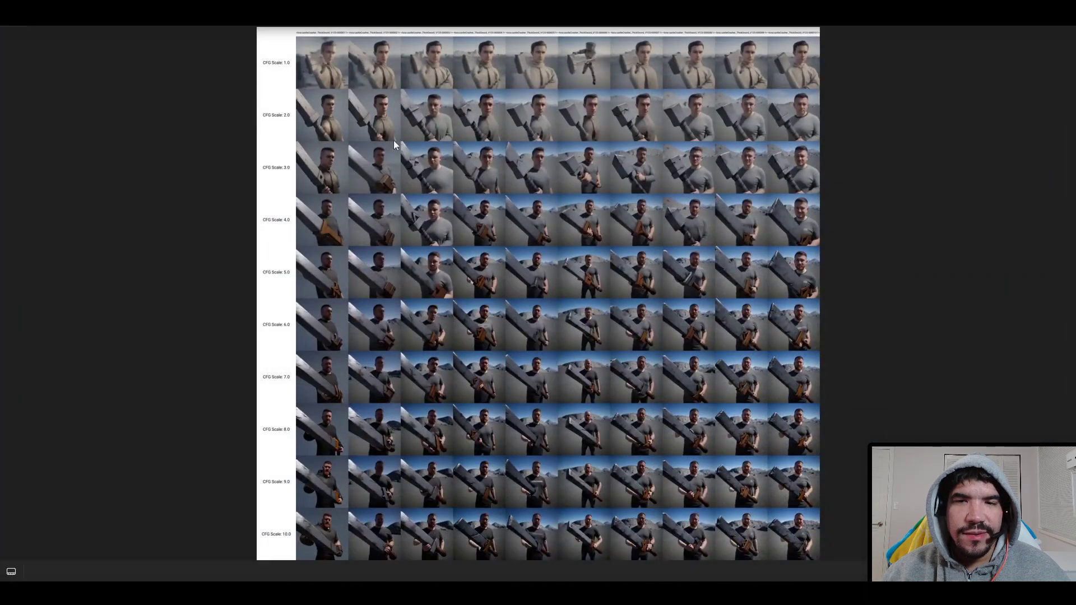
click(393, 145)
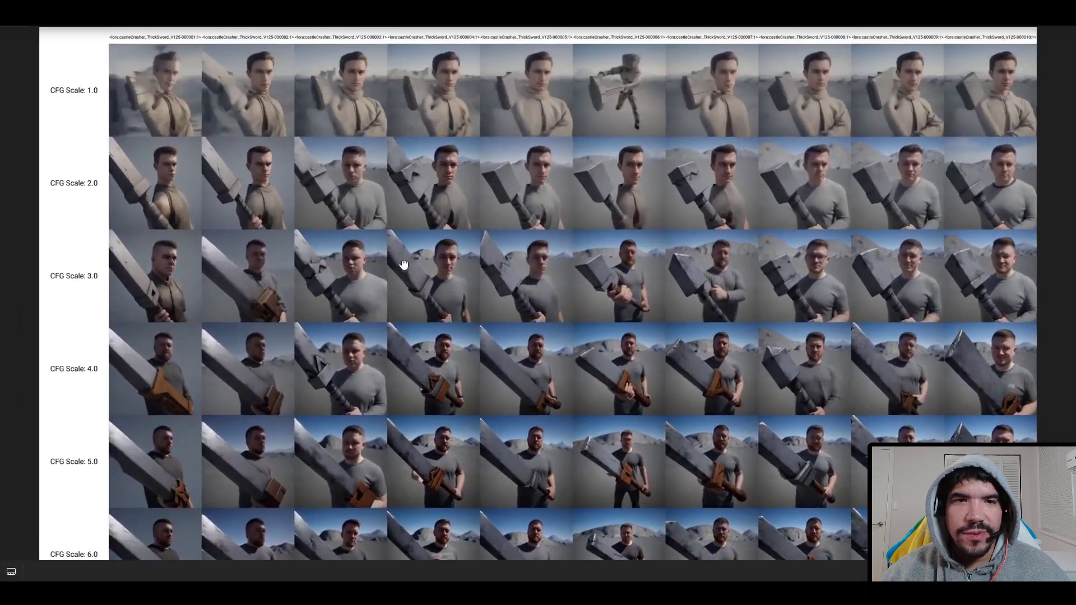
scroll(291, 144, up, 1)
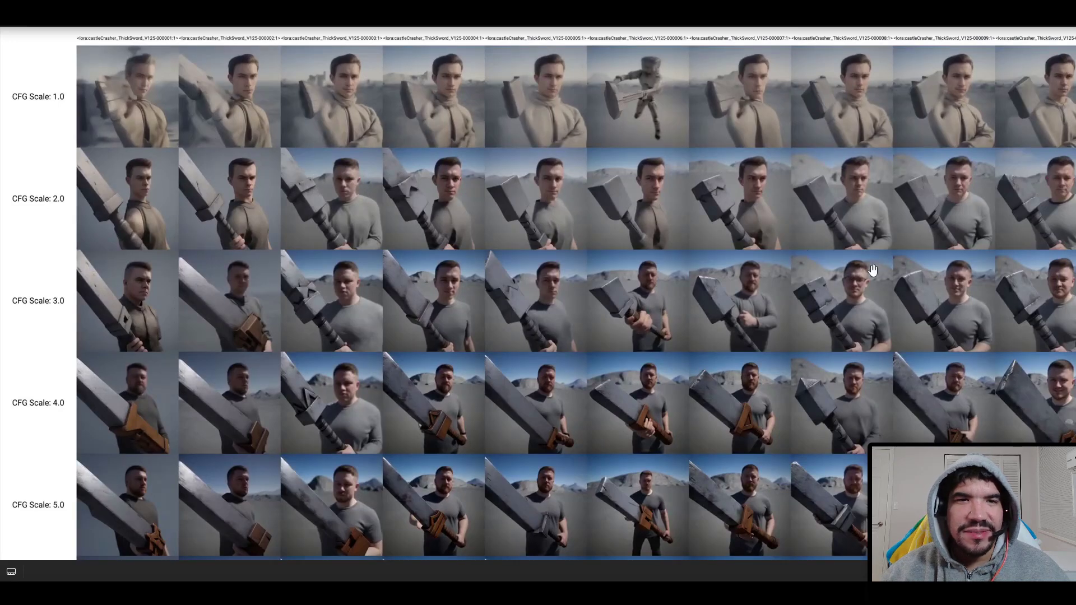
drag(871, 272, 802, 288)
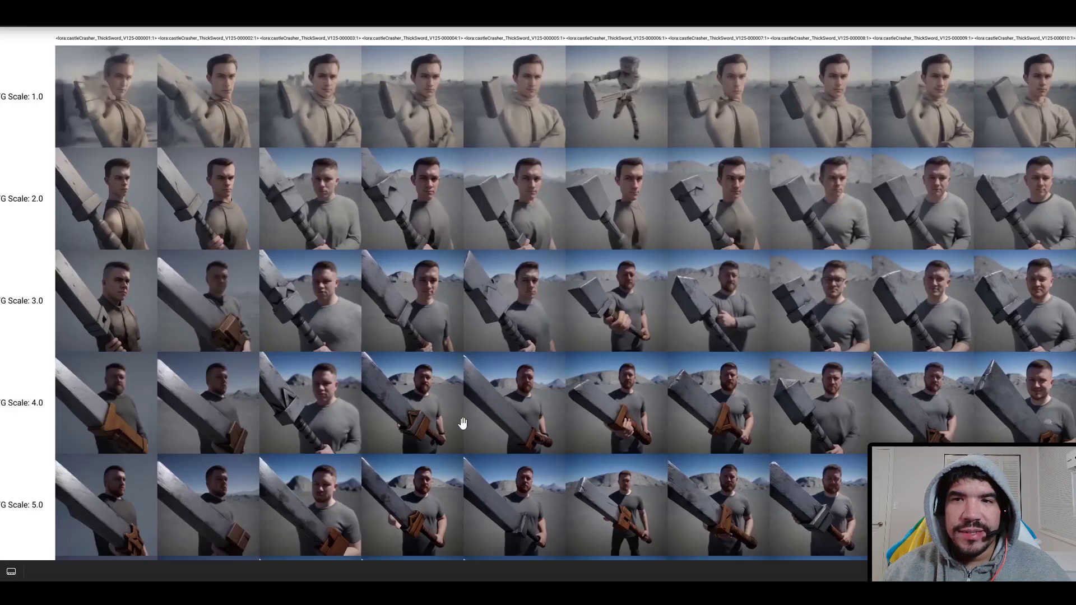
Examine the CFG 6 to 10 rows of the man-with-sword grid, zooming in on the middle and later checkpoints
drag(462, 423, 491, 206)
drag(415, 486, 392, 155)
drag(753, 290, 669, 287)
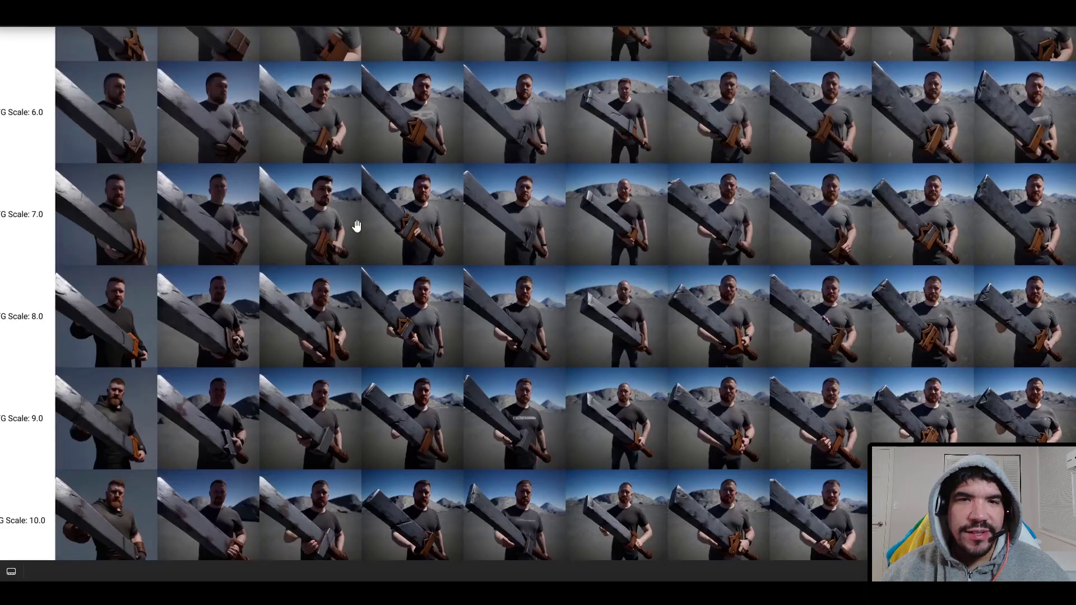
mouse_move(357, 227)
mouse_down()
mouse_move(398, 305)
mouse_move(356, 241)
mouse_up()
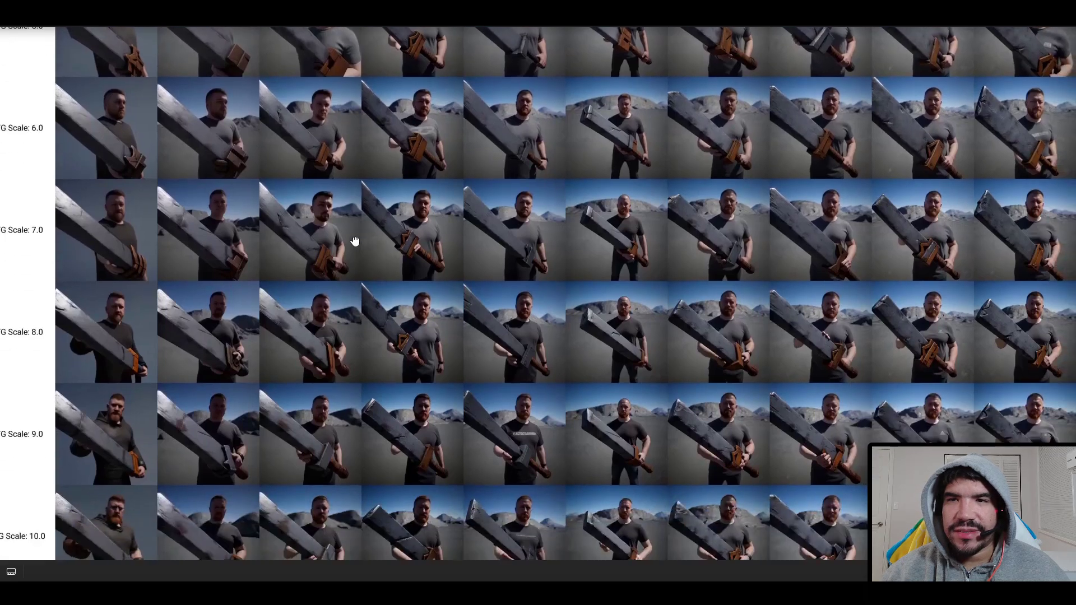
scroll(906, 262, up, 4)
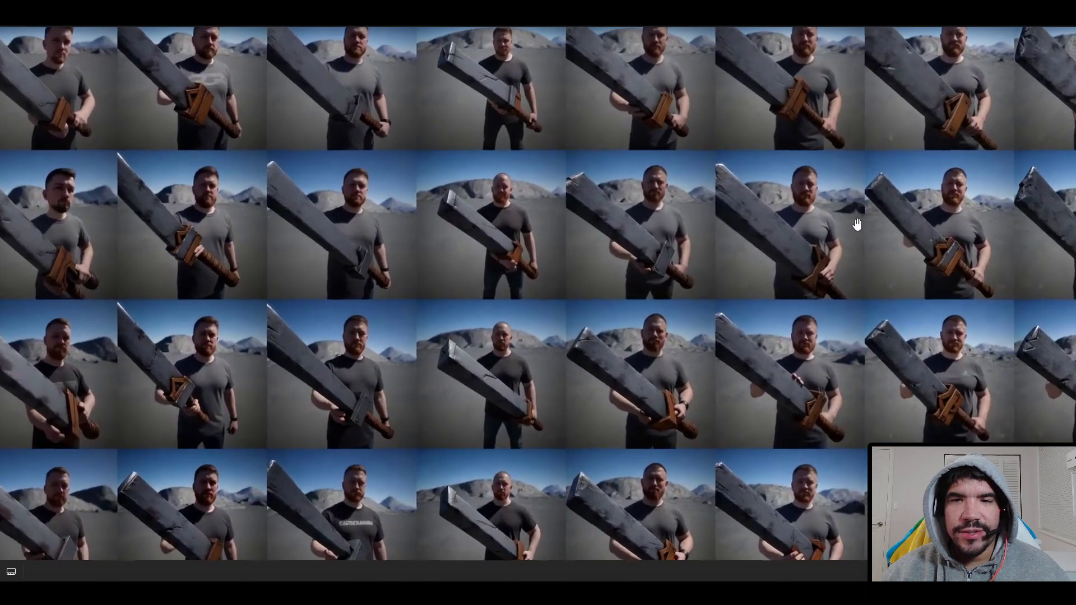
drag(714, 194, 735, 343)
scroll(708, 231, up, 2)
scroll(706, 227, up, 1)
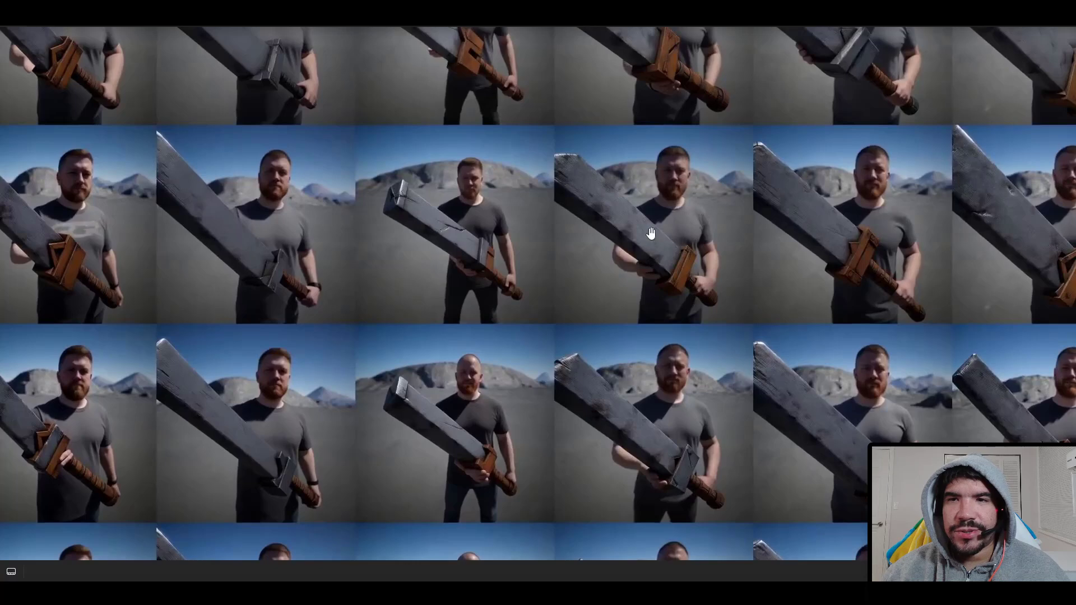
drag(705, 261, 582, 297)
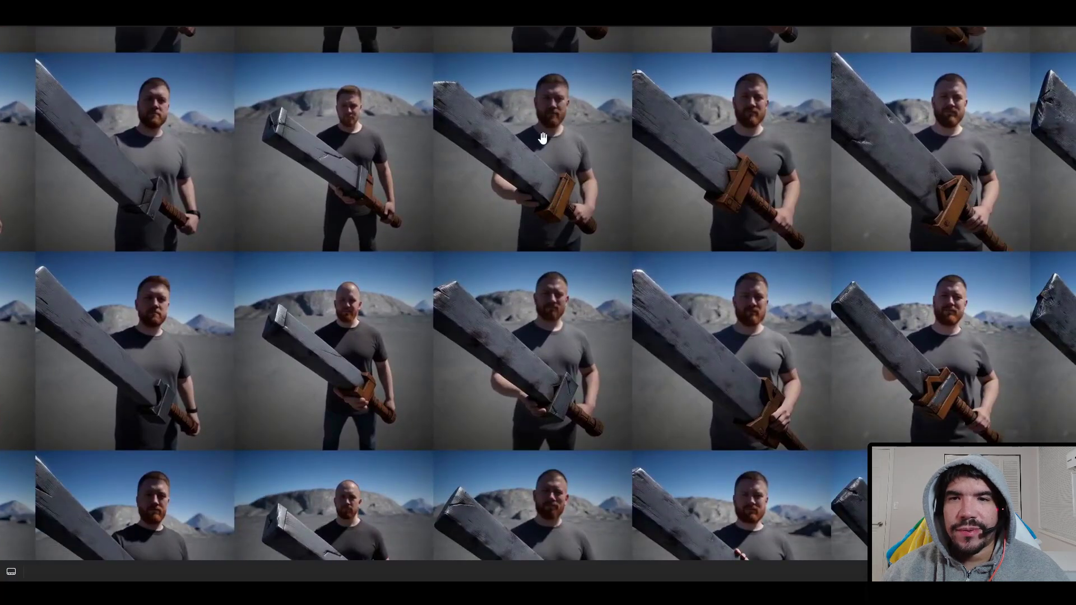
drag(549, 164, 553, 315)
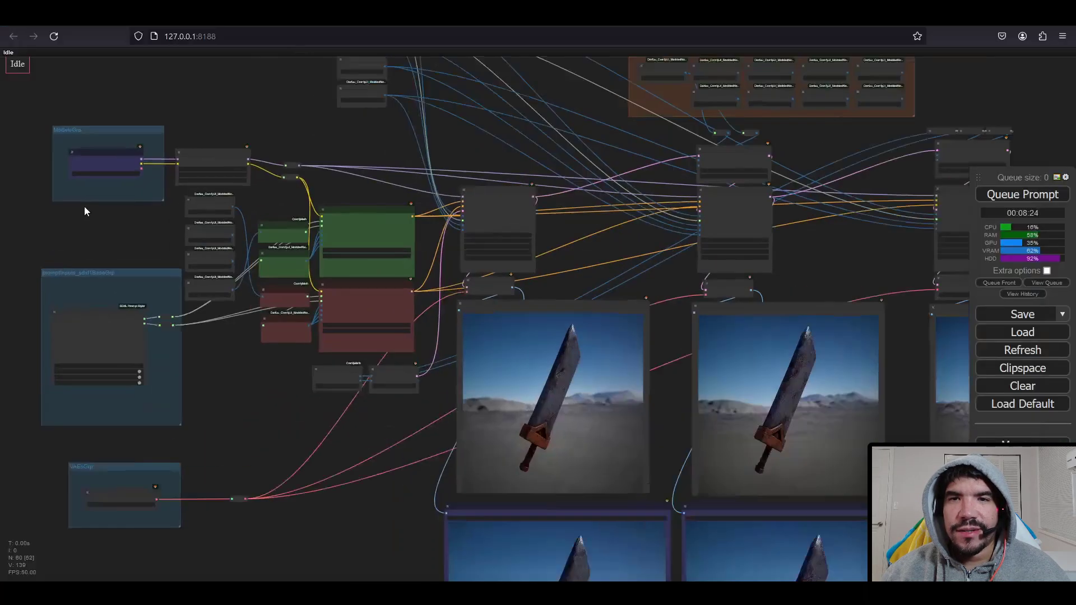
In the ComfyUI workflow, inspect the SDXL base model loader and the Load LoRA node's file and strength settings
scroll(193, 270, up, 5)
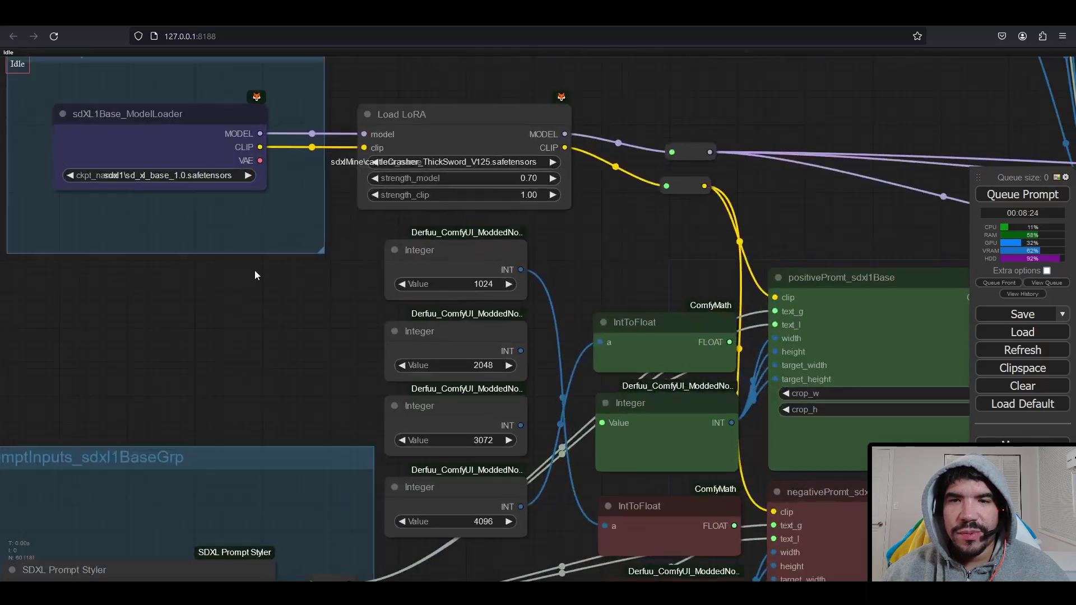
drag(254, 271, 306, 353)
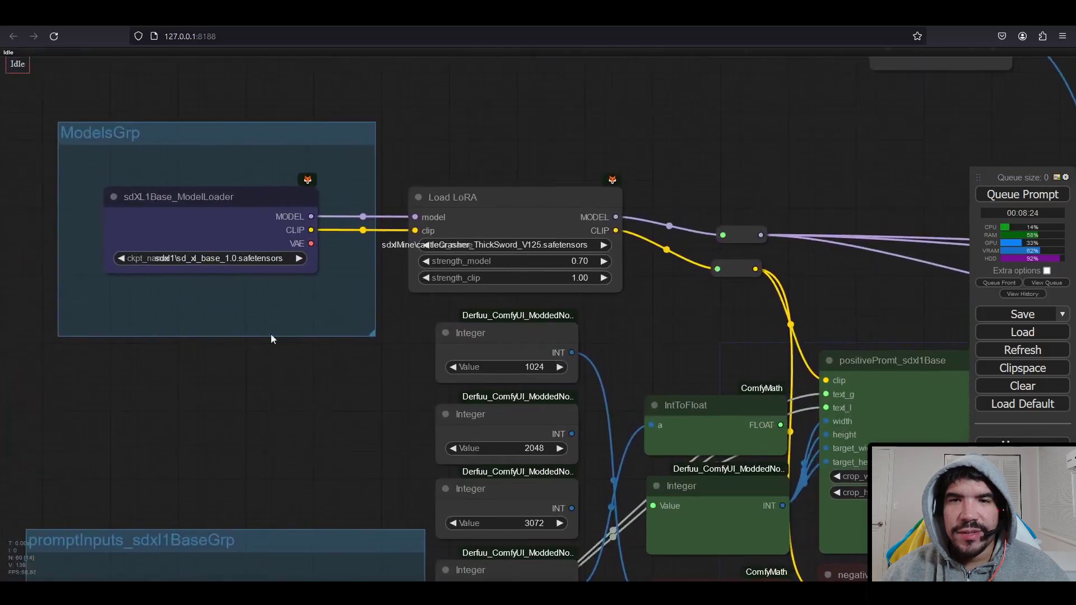
scroll(236, 321, up, 4)
drag(213, 325, 300, 376)
drag(553, 387, 279, 405)
scroll(657, 341, up, 4)
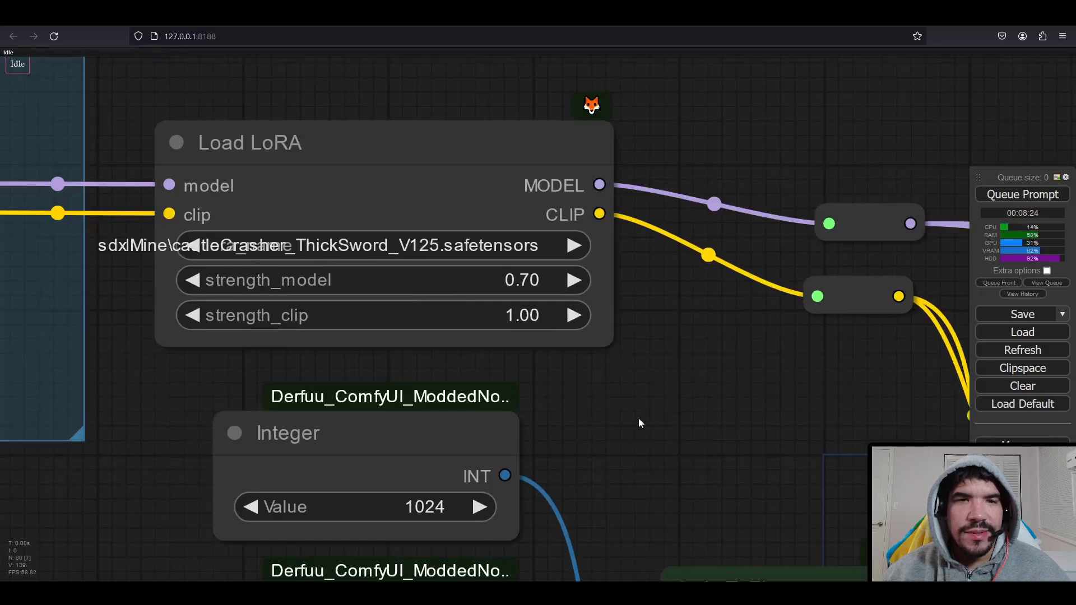
Inspect the integer size nodes and how they feed the positive and negative SDXL prompt nodes
drag(717, 416, 672, 59)
scroll(572, 158, down, 6)
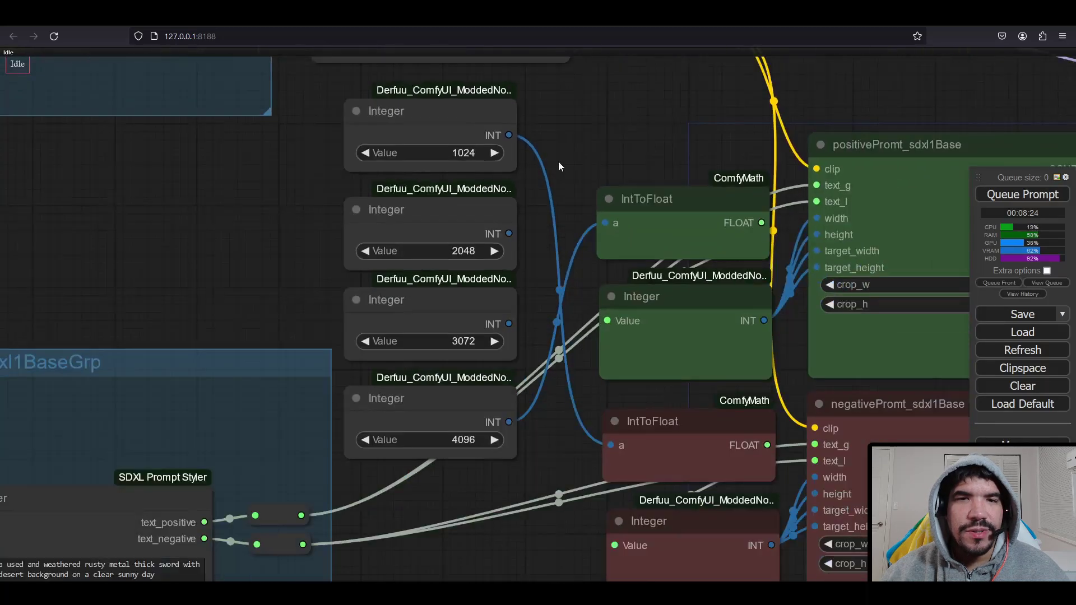
drag(590, 175, 491, 147)
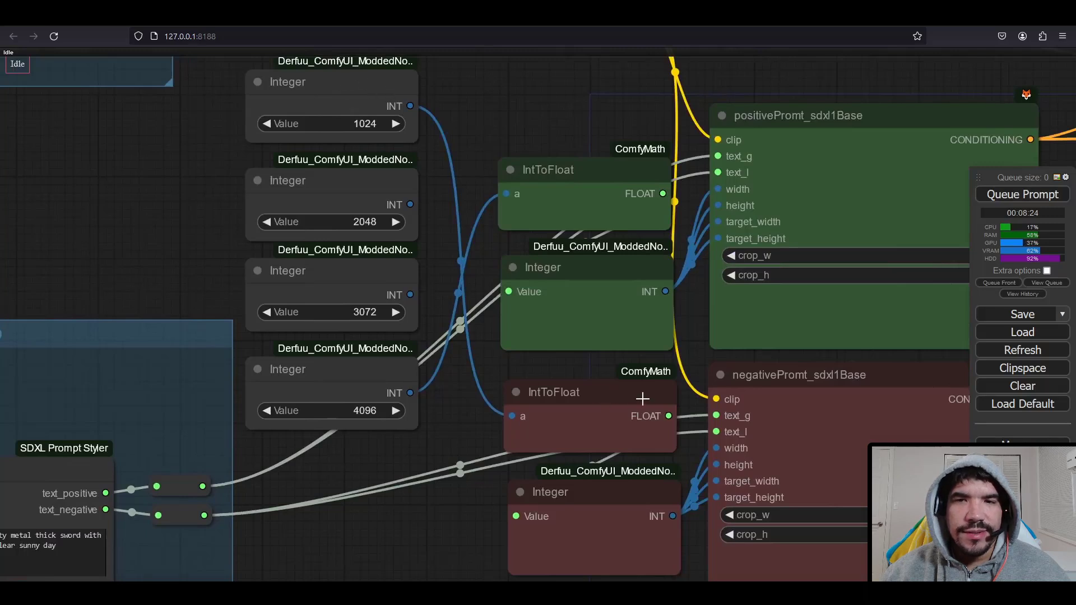
drag(643, 399, 579, 360)
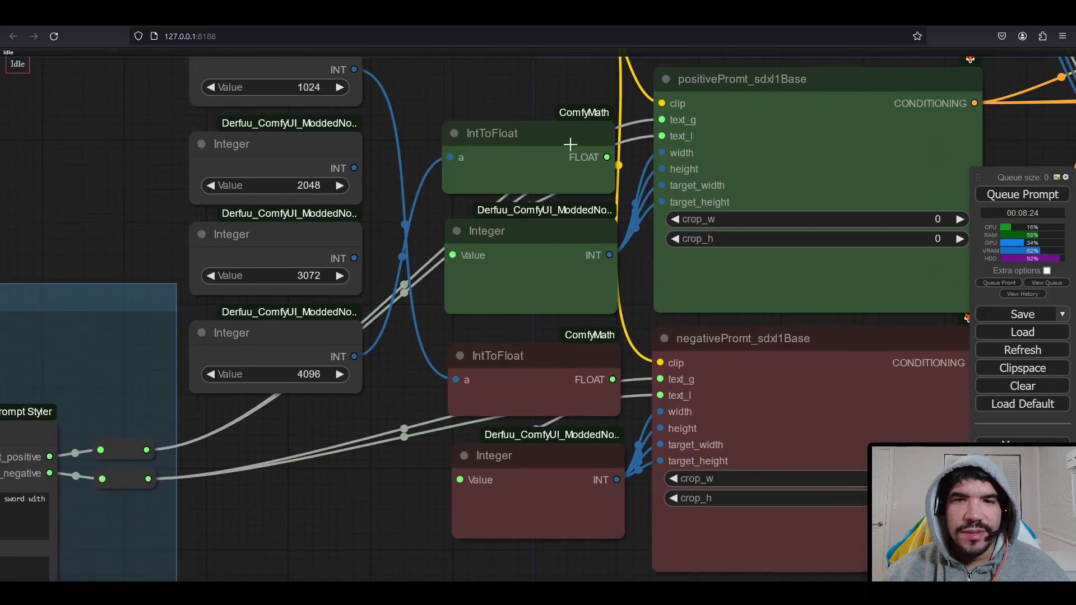
drag(649, 333, 695, 250)
Read the positive prompt and the style options in the SDXL Prompt Styler node
scroll(754, 270, down, 3)
drag(412, 445, 775, 266)
scroll(262, 300, up, 10)
drag(265, 270, 28, 325)
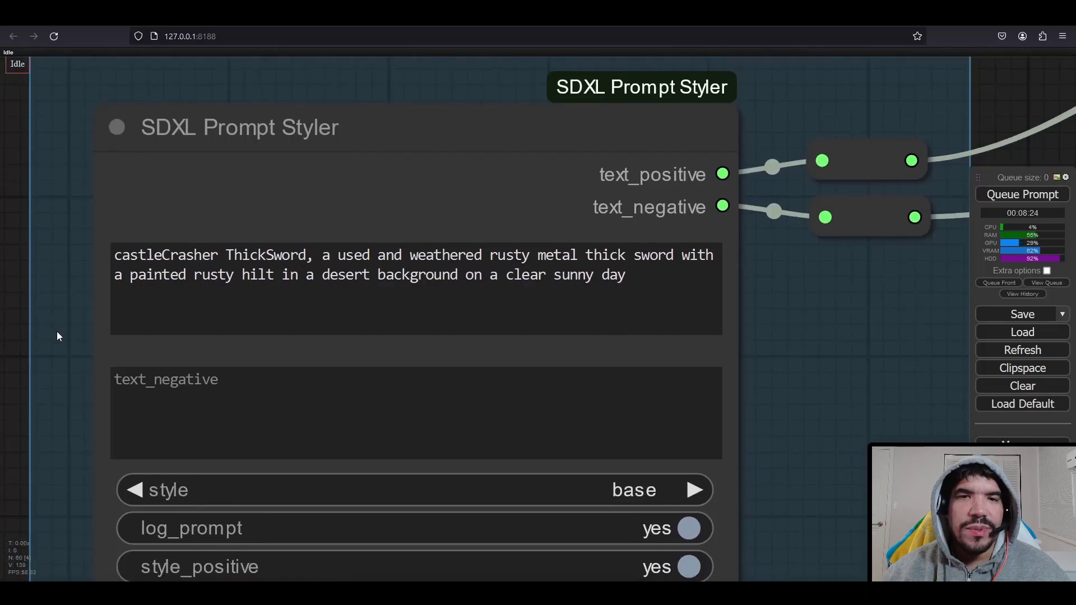
Check which VAE file is selected in the Load VAE node of the VAEsGrp group
scroll(56, 331, down, 15)
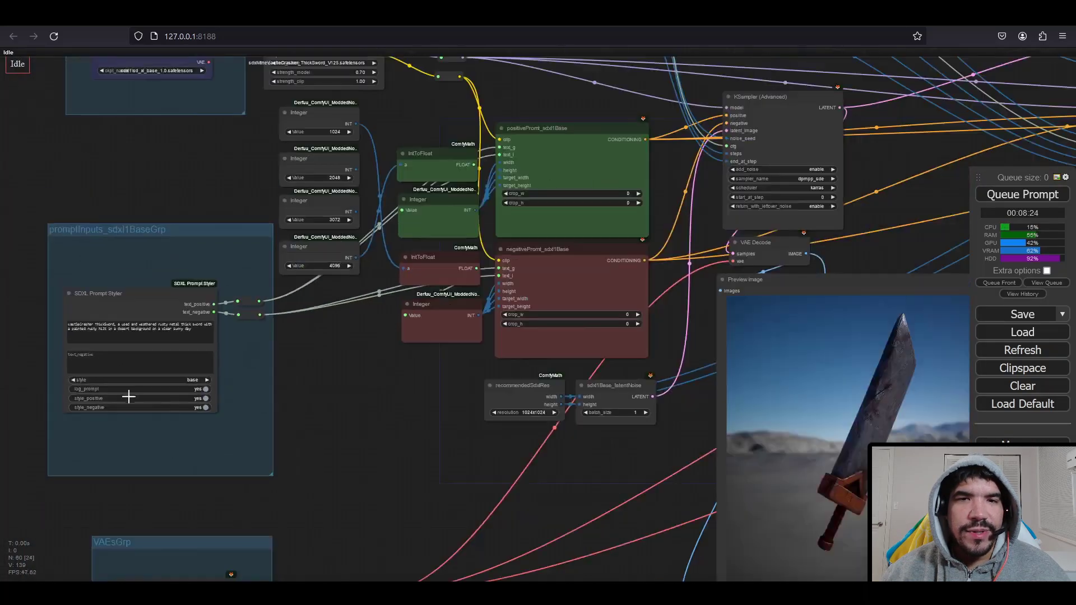
drag(326, 419, 399, 309)
scroll(268, 469, up, 11)
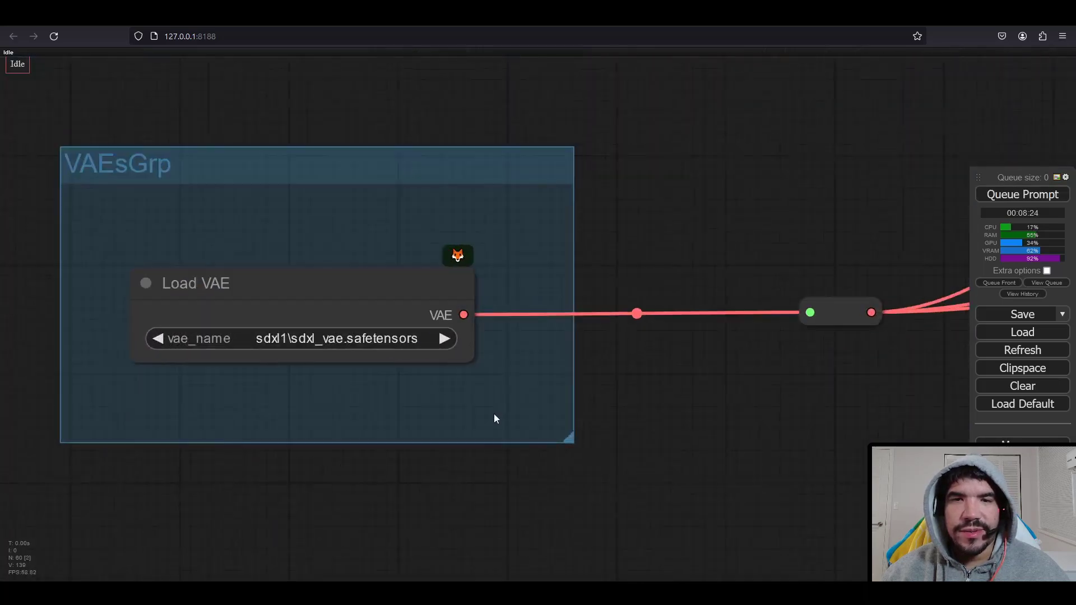
scroll(493, 415, down, 15)
drag(579, 408, 397, 458)
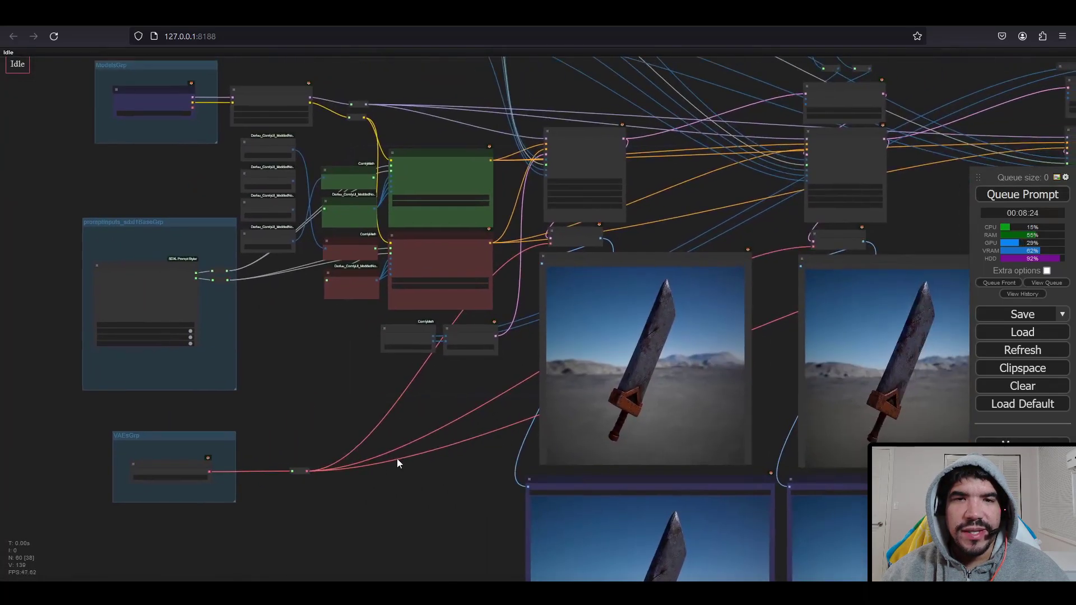
Examine the inputs, sampler, scheduler and noise settings of the first KSampler (Advanced) node
scroll(740, 227, up, 3)
scroll(649, 162, up, 7)
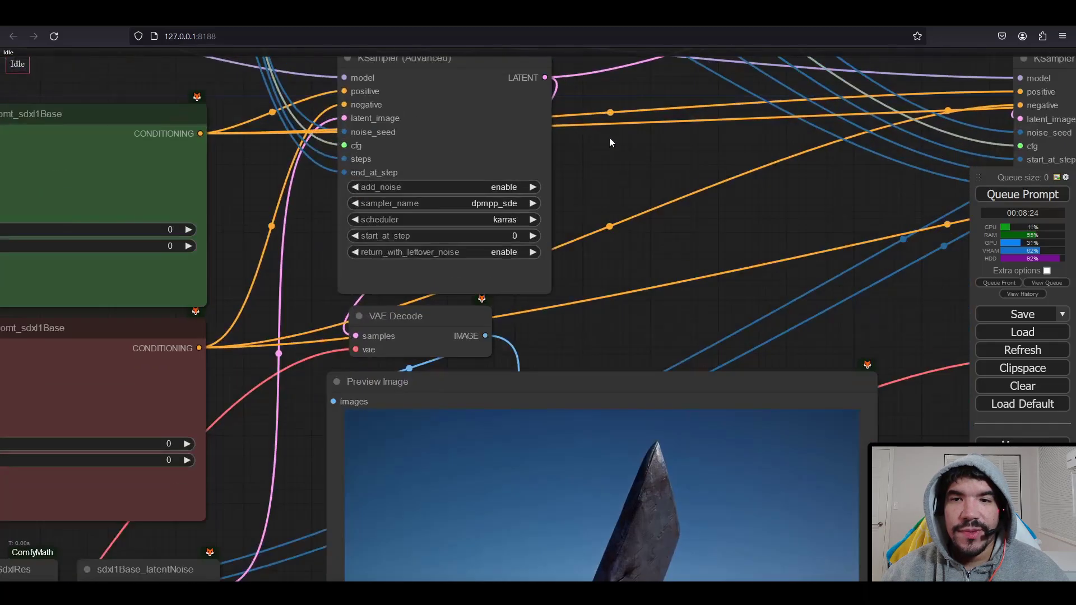
drag(610, 137, 745, 264)
scroll(748, 297, up, 2)
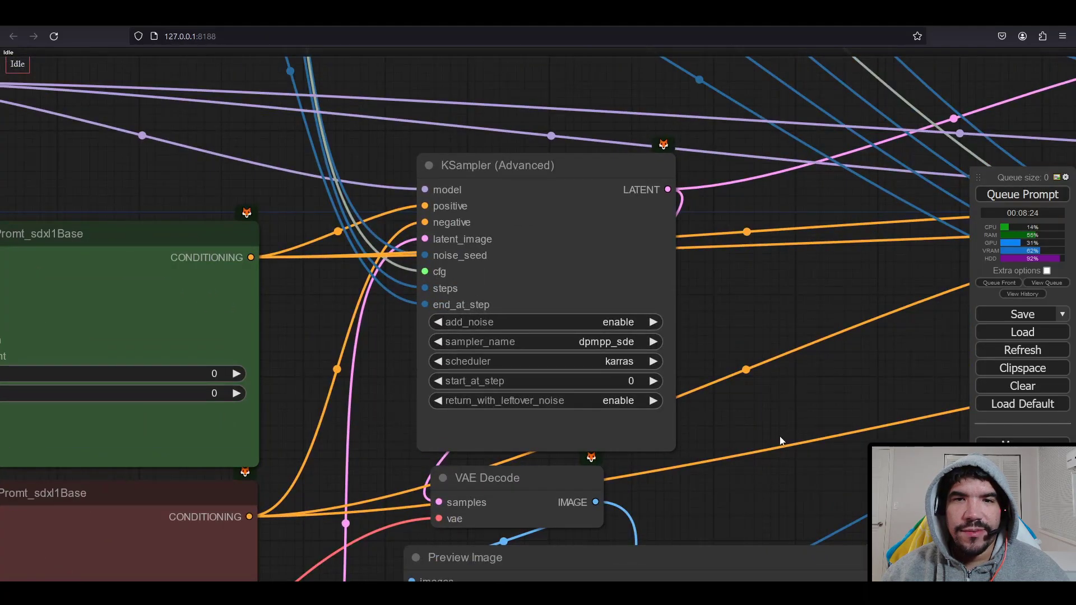
drag(783, 441, 639, 135)
Check the shared seedVal, floatCFGVal and step-count integer nodes that feed the samplers
drag(752, 177, 717, 537)
scroll(689, 142, down, 7)
scroll(690, 143, down, 5)
scroll(463, 222, up, 3)
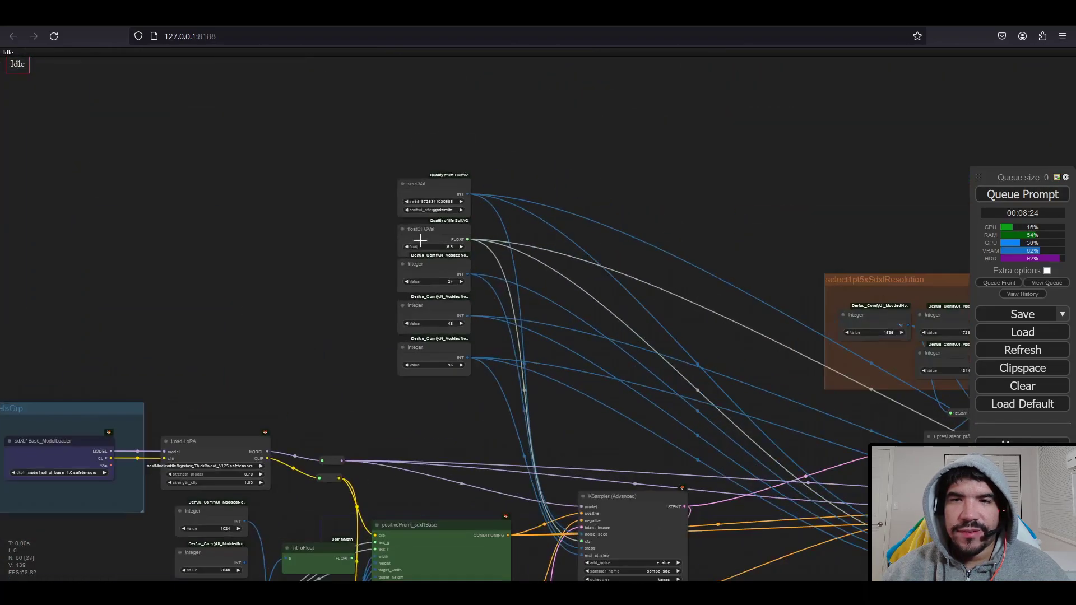
scroll(348, 220, up, 8)
drag(673, 221, 648, 203)
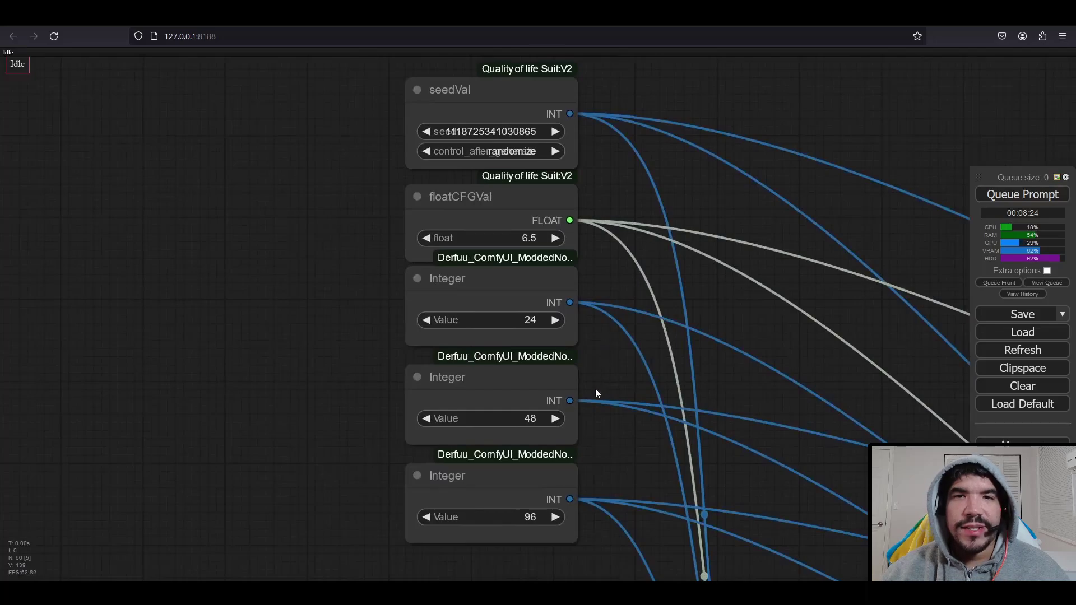
scroll(734, 537, down, 1)
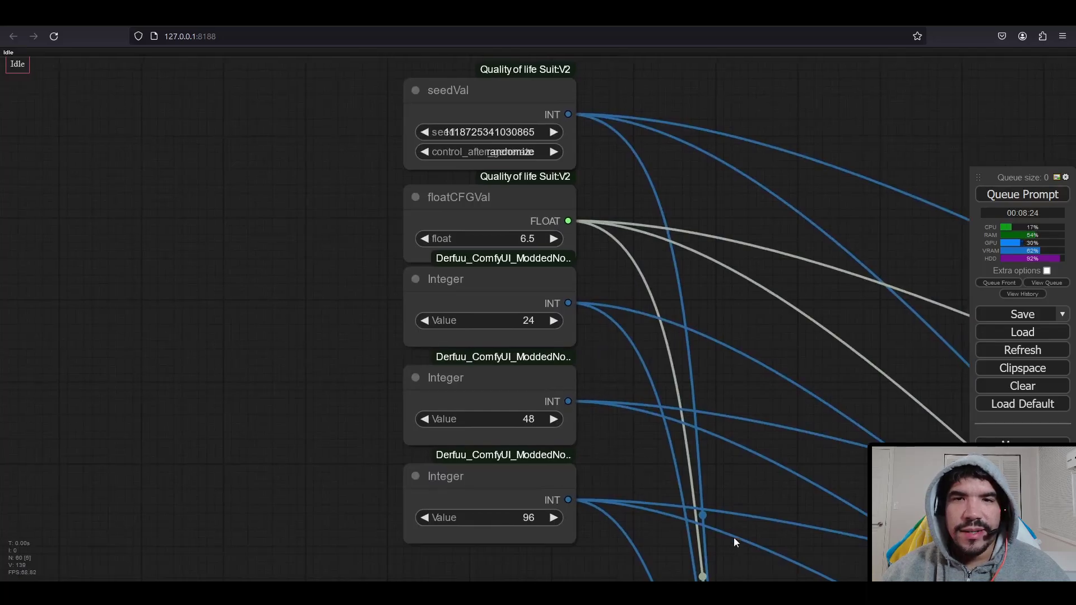
Follow the links to the select1pt5xSdxlResolution group and review its width and height integer nodes
drag(735, 536, 350, 311)
scroll(349, 311, down, 3)
scroll(563, 258, up, 1)
drag(529, 460, 579, 79)
drag(666, 291, 428, 499)
drag(626, 147, 650, 371)
scroll(561, 175, up, 2)
scroll(480, 204, up, 3)
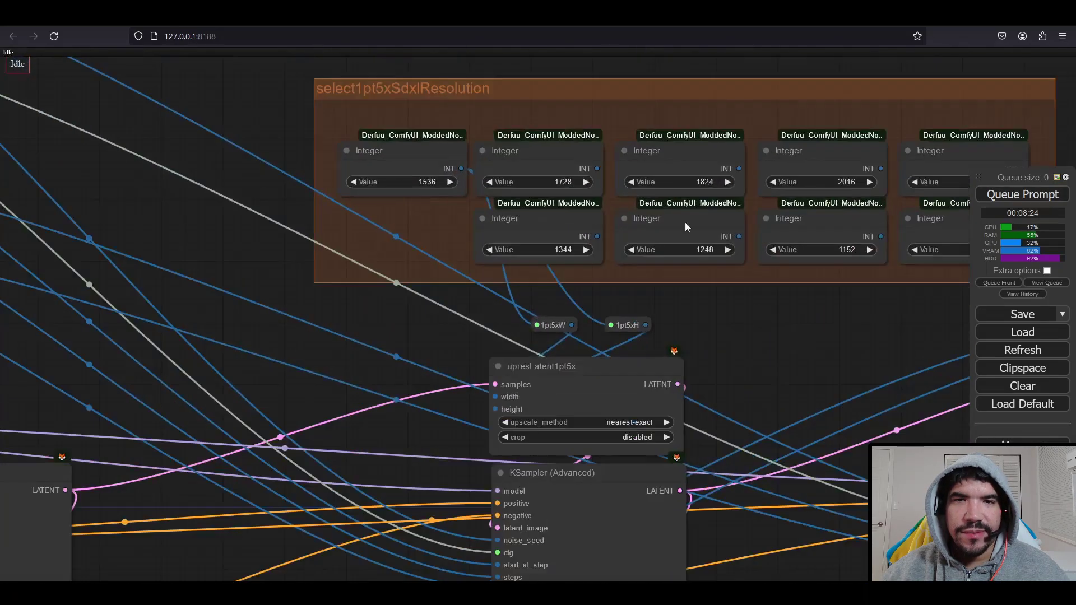
Inspect the upresLatent1pt5x node and the settings of the second KSampler (Advanced) below it
drag(809, 346, 698, 436)
scroll(686, 389, up, 1)
scroll(686, 389, up, 1)
drag(687, 560, 728, 205)
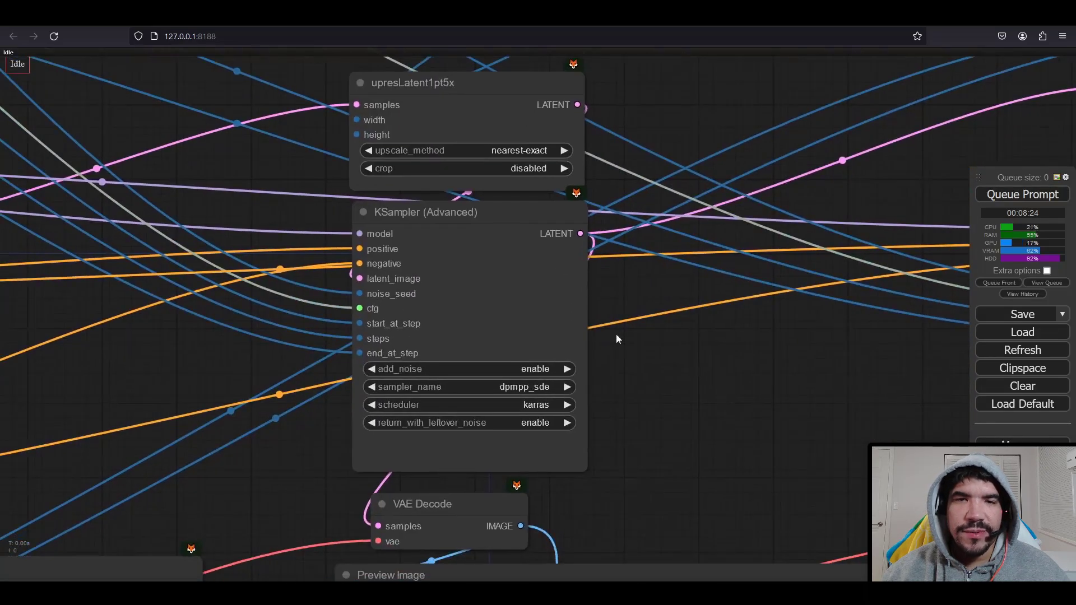
drag(658, 359, 667, 323)
scroll(661, 286, up, 3)
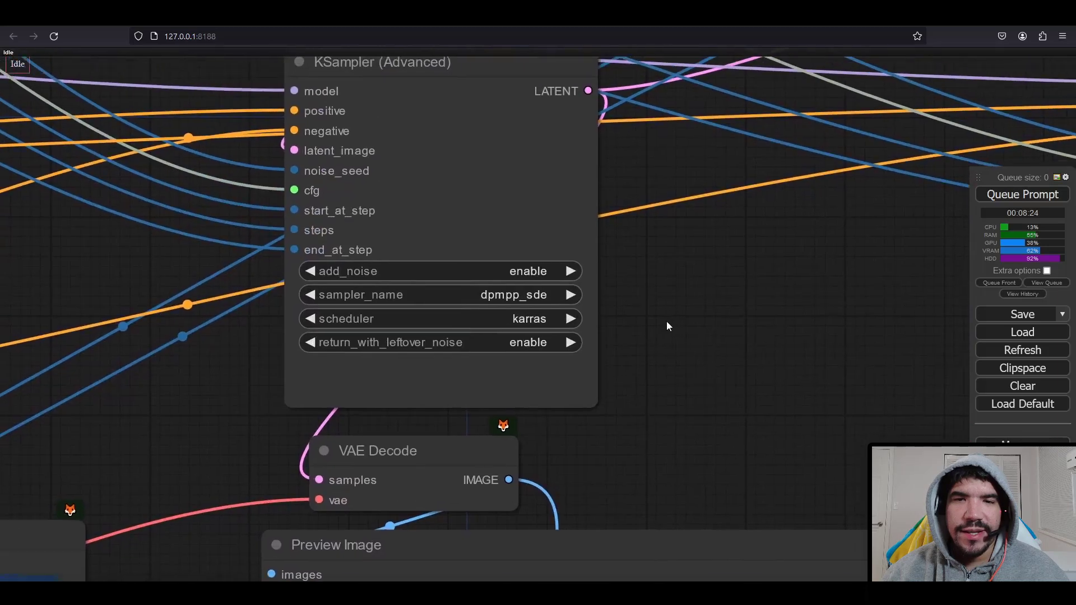
View the 1.5x upscaled sword in its preview and save nodes and compare it with the other stages' images
drag(786, 468, 667, 72)
scroll(632, 353, up, 3)
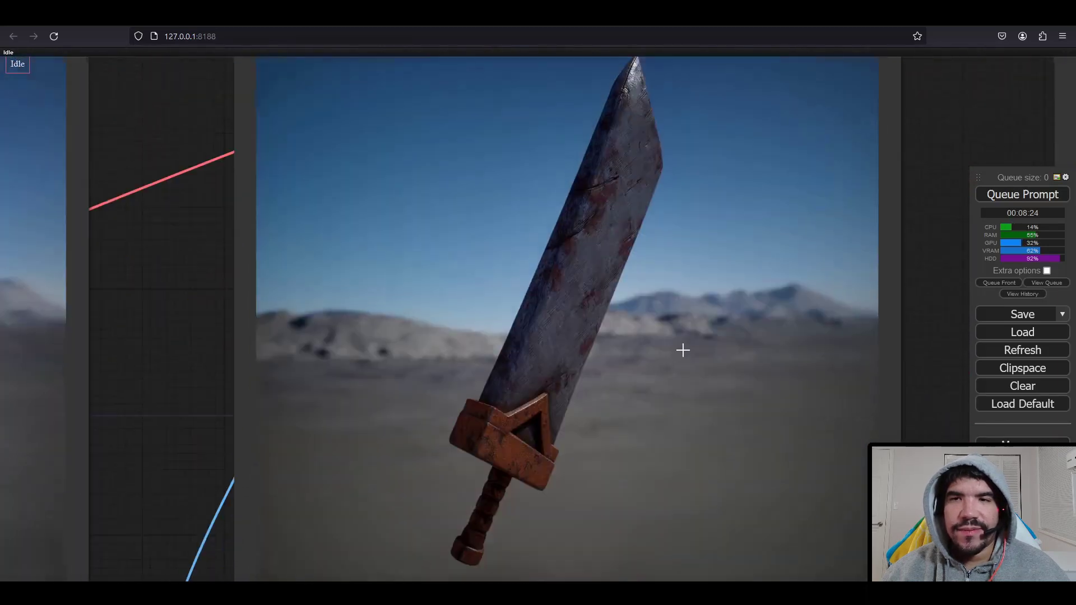
drag(683, 351, 683, 346)
drag(647, 539, 632, 218)
scroll(632, 218, down, 5)
drag(723, 433, 721, 236)
scroll(680, 264, down, 7)
drag(680, 264, 604, 456)
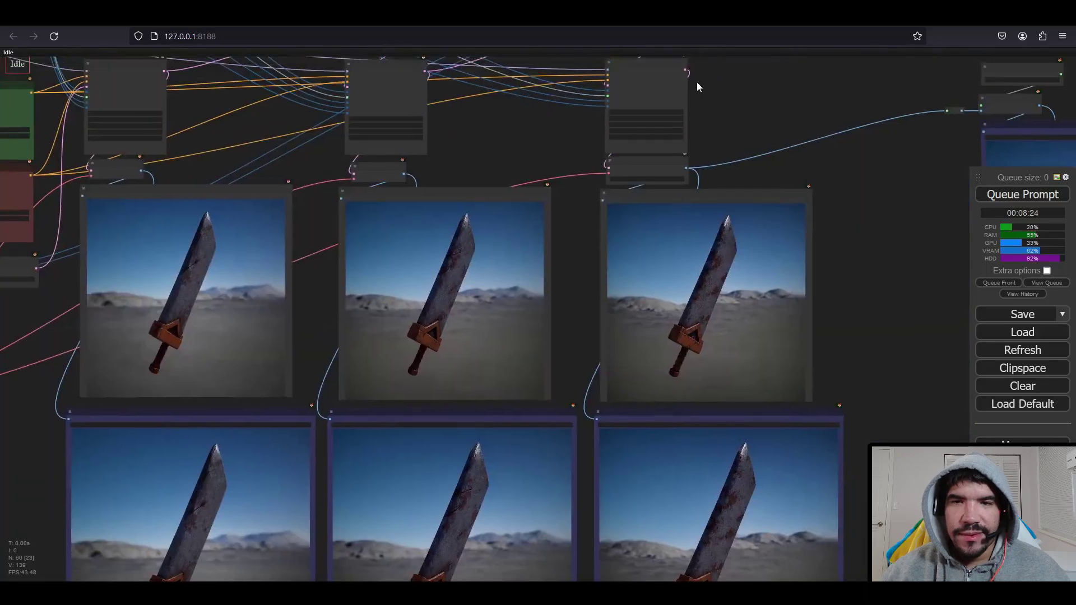
Inspect the 2x Upscale Latent node, the third KSampler (Advanced) and the tiled VAE Decode settings
drag(697, 82, 680, 185)
scroll(660, 354, up, 10)
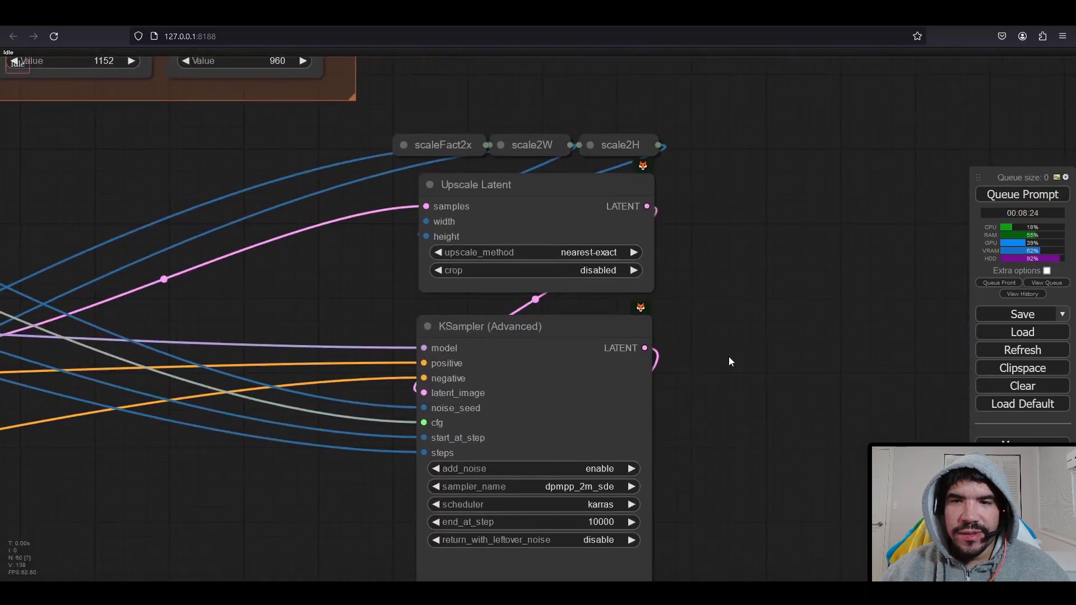
drag(730, 361, 700, 205)
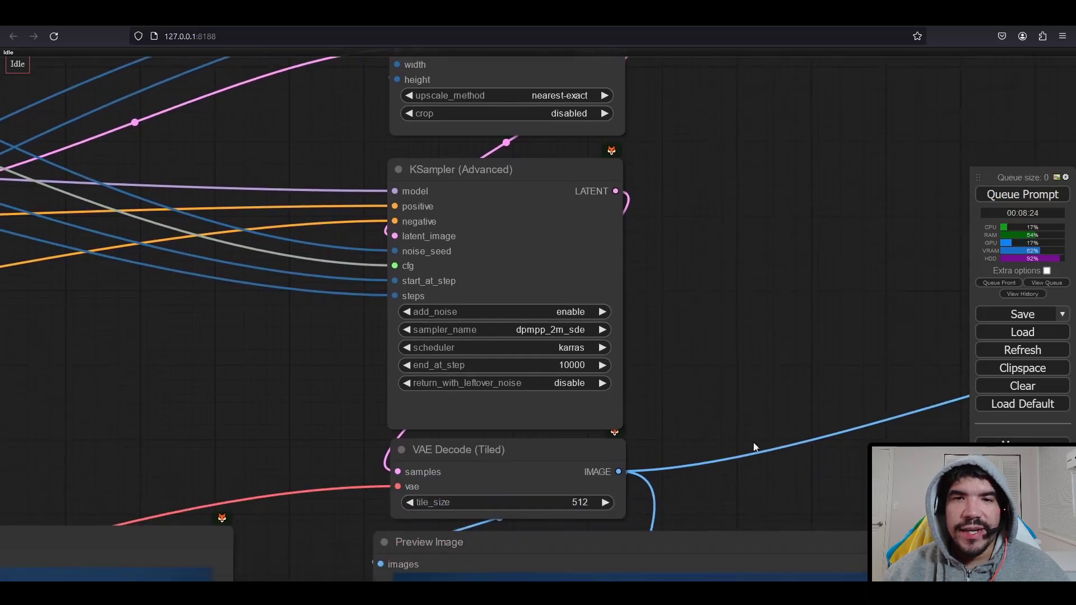
drag(747, 478, 708, 124)
Examine the 2x upscaled sword in the last Preview Image node and its save node
drag(713, 468, 676, 274)
scroll(623, 299, down, 3)
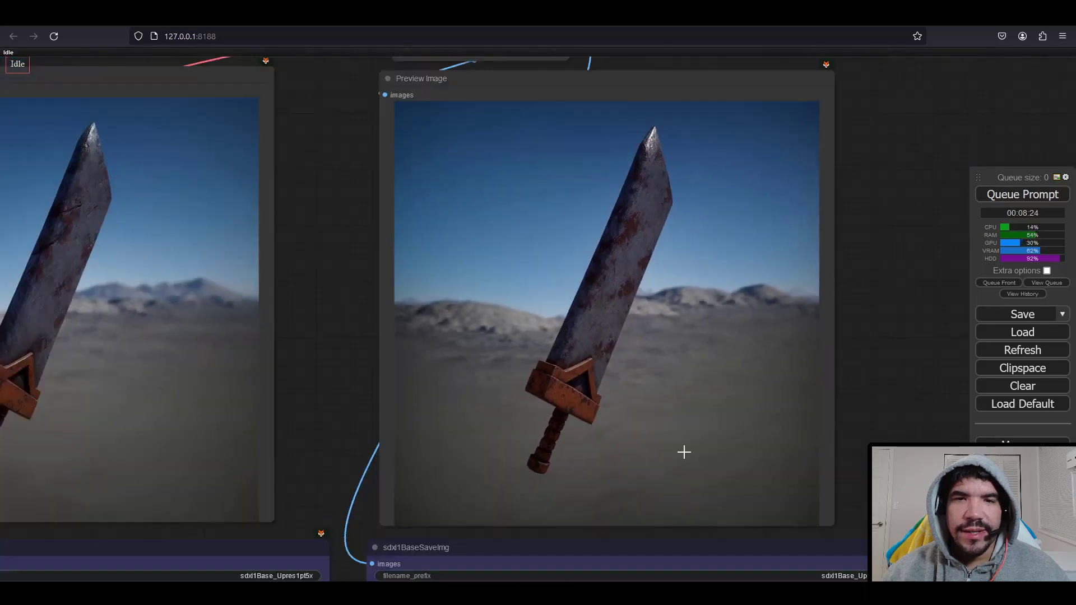
drag(684, 452, 701, 178)
drag(677, 476, 199, 413)
Check the Load Upscale Model and Upscale Image (using Model) nodes and the Save Image node they feed
scroll(602, 336, down, 5)
drag(449, 271, 396, 569)
drag(537, 188, 574, 307)
scroll(573, 308, up, 3)
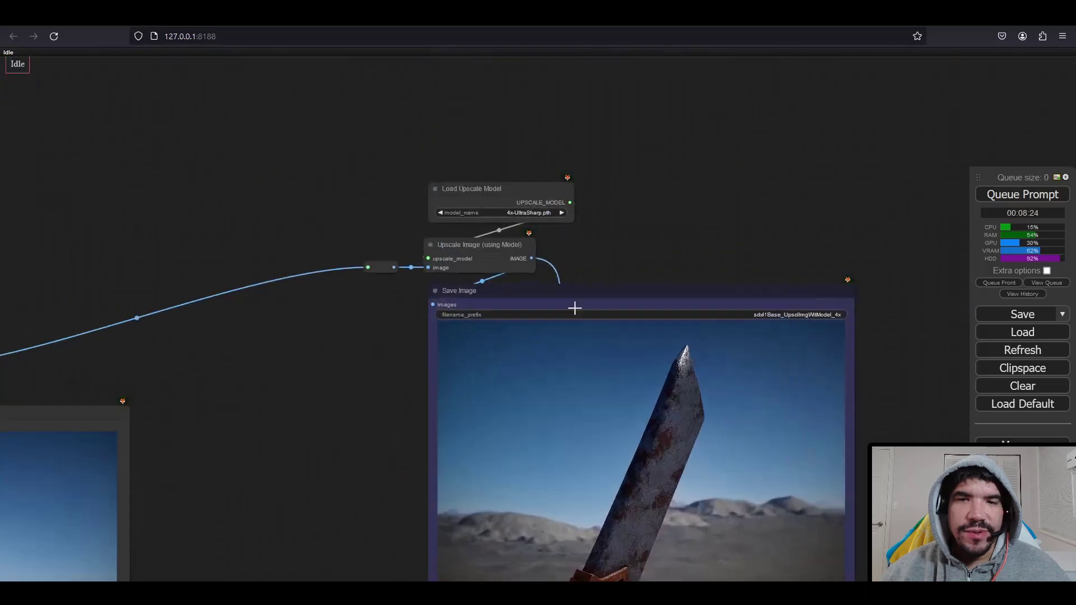
scroll(559, 195, up, 4)
scroll(559, 195, up, 2)
drag(648, 286, 510, 211)
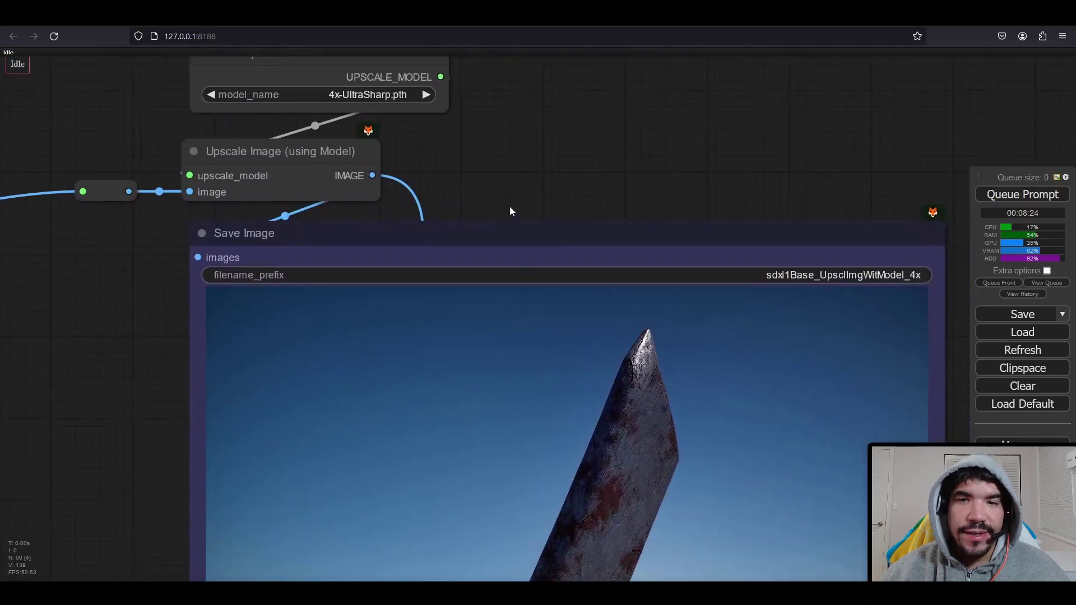
Check the 4x-upscaled sword, the Upscale Image By node and its downscaled Save Image output, and bring all stages' saved images into view
drag(629, 394, 613, 137)
drag(627, 577, 562, 327)
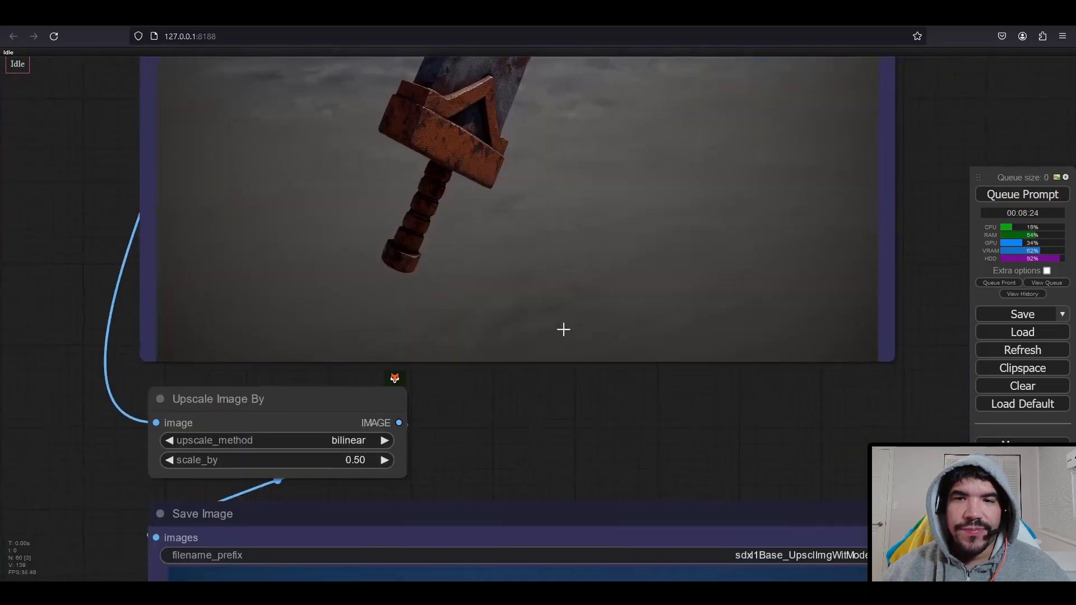
drag(577, 594, 536, 161)
drag(522, 431, 569, 252)
scroll(536, 276, down, 10)
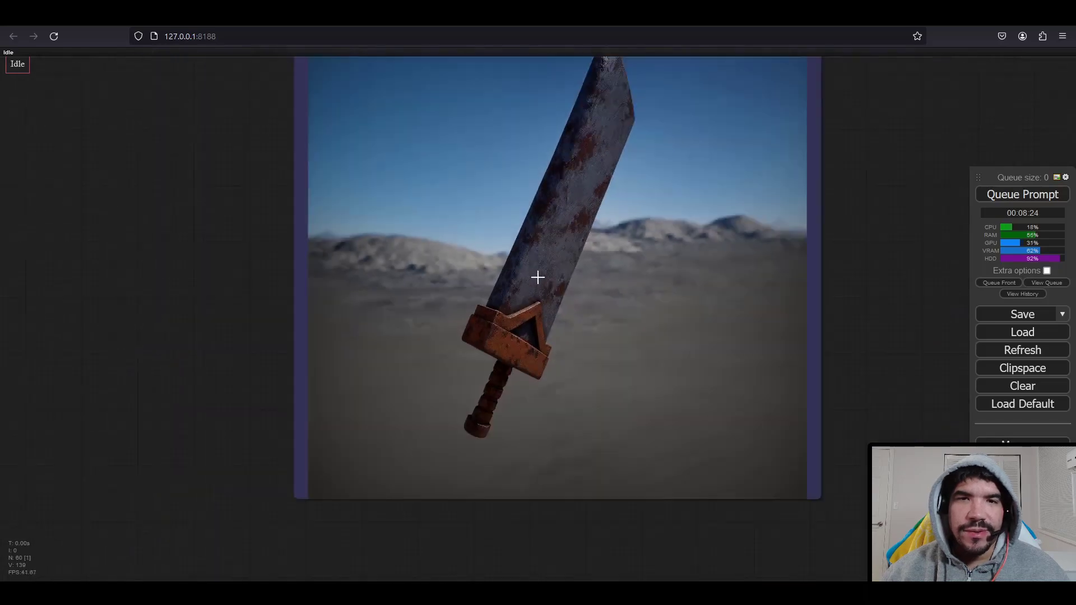
drag(398, 284, 734, 401)
scroll(592, 367, down, 4)
drag(404, 397, 469, 368)
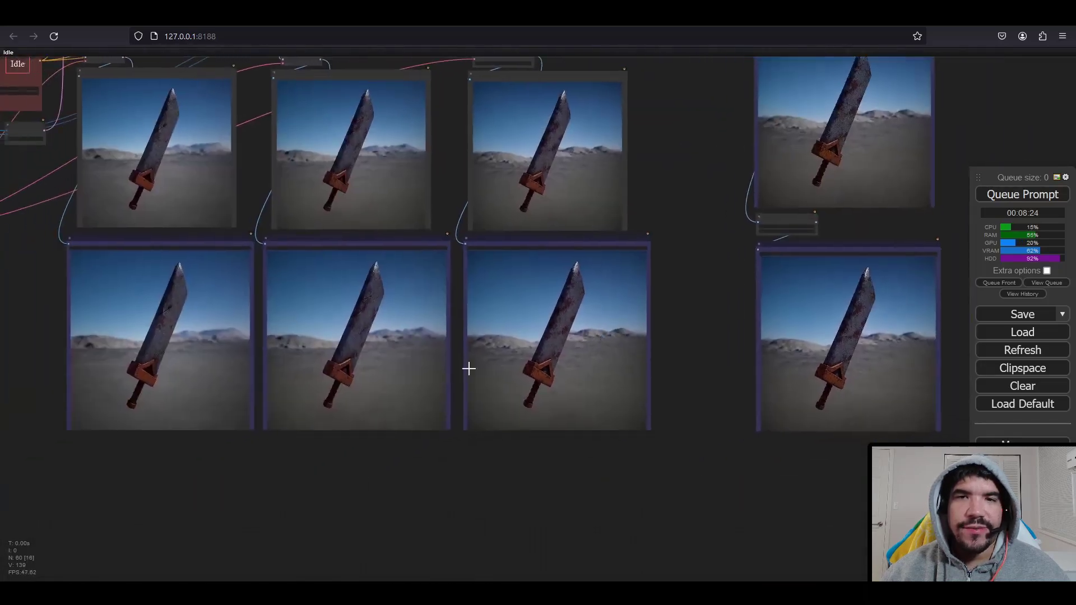
Open the saved base, 1.5x and 2x sword images at full size in separate browser views
right_click(178, 296)
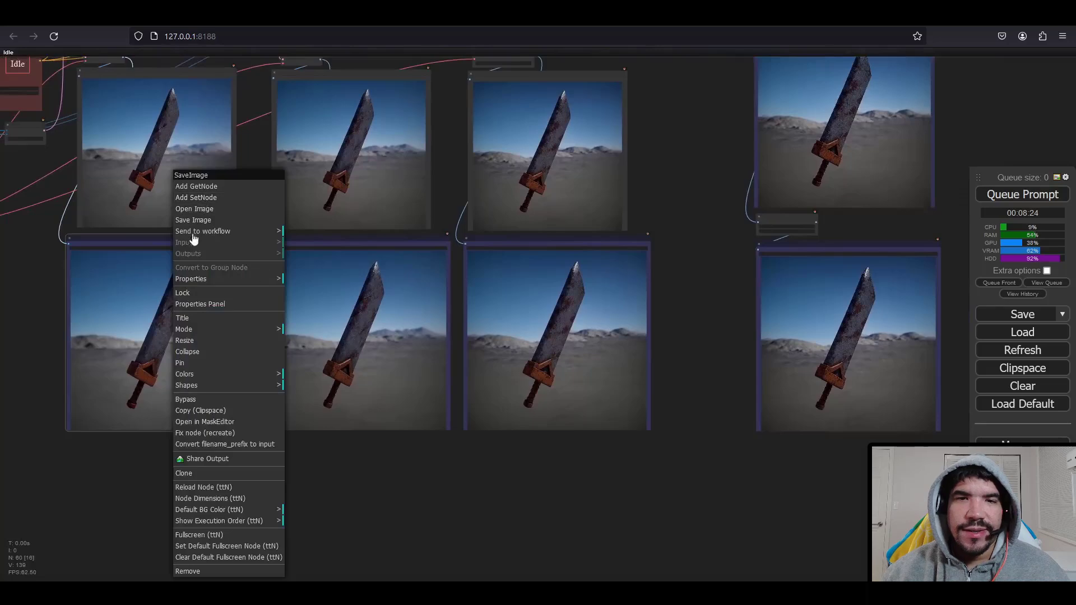
click(193, 209)
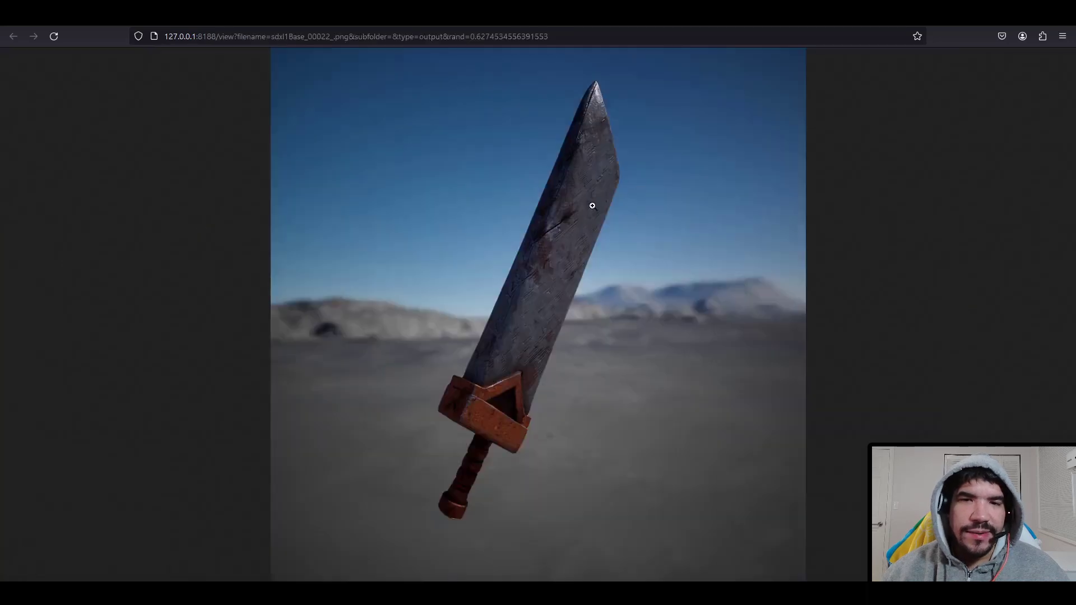
key(alt+Left)
right_click(343, 328)
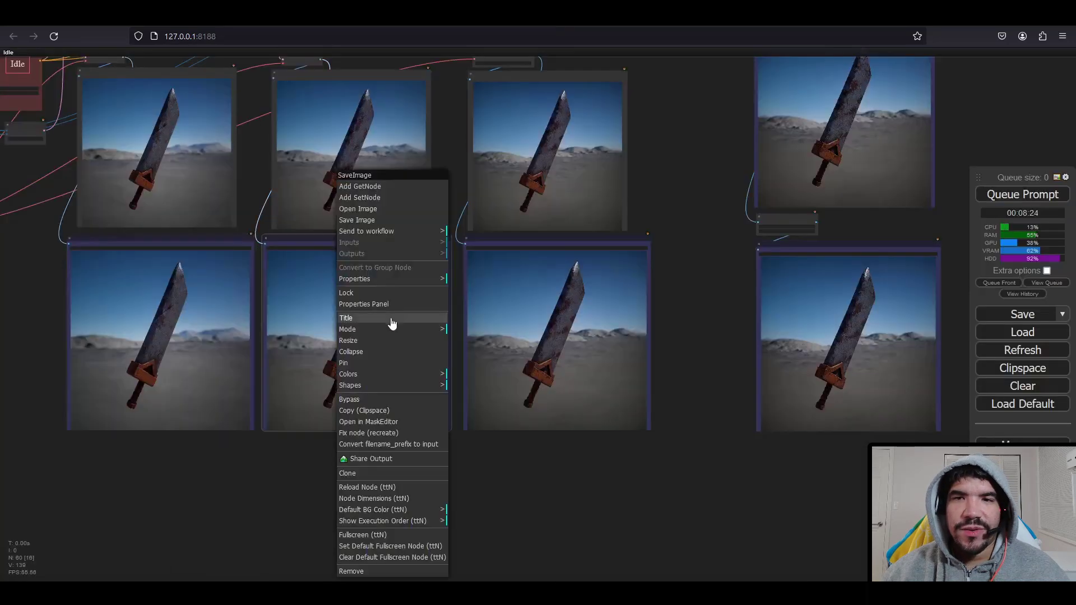
click(359, 209)
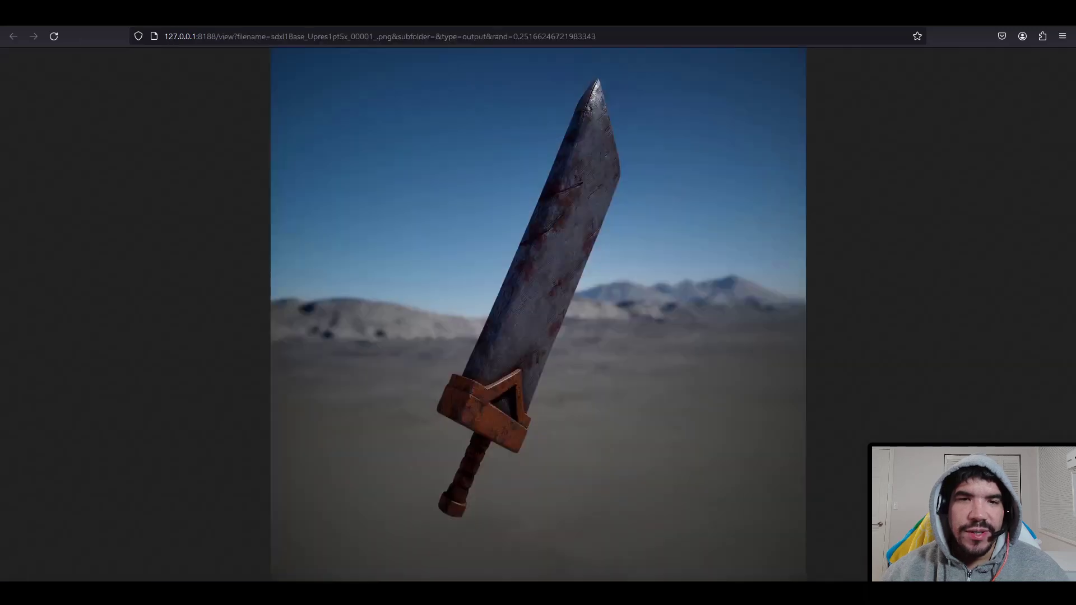
key(alt+Left)
right_click(573, 316)
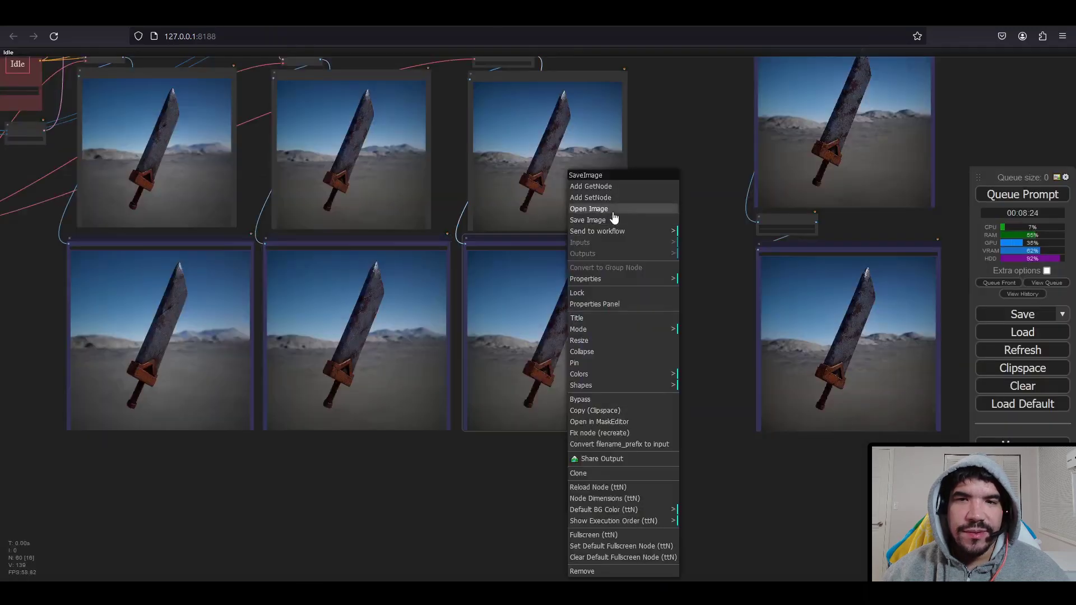
click(613, 212)
key(alt+Left)
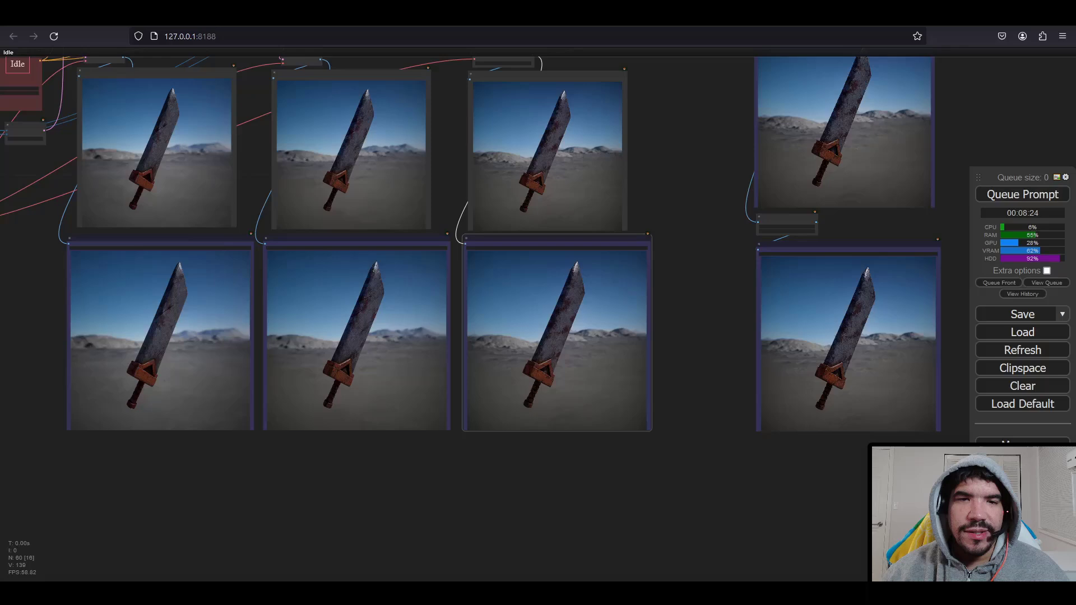
Open the 4x model-upscaled sword image and its downscaled version from their Save Image nodes
right_click(843, 149)
click(859, 172)
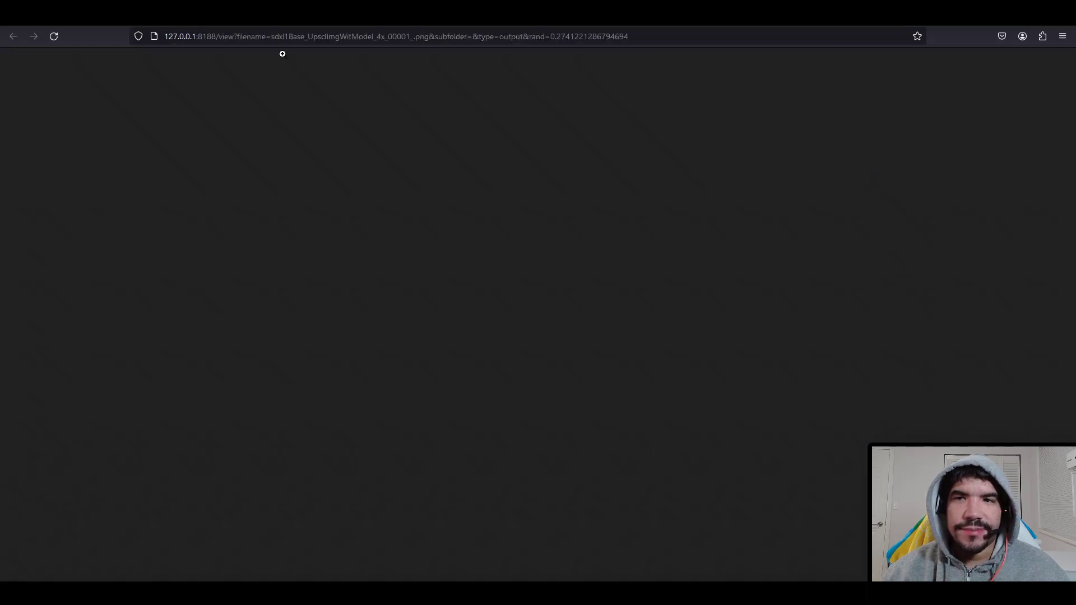
key(alt+Left)
right_click(795, 316)
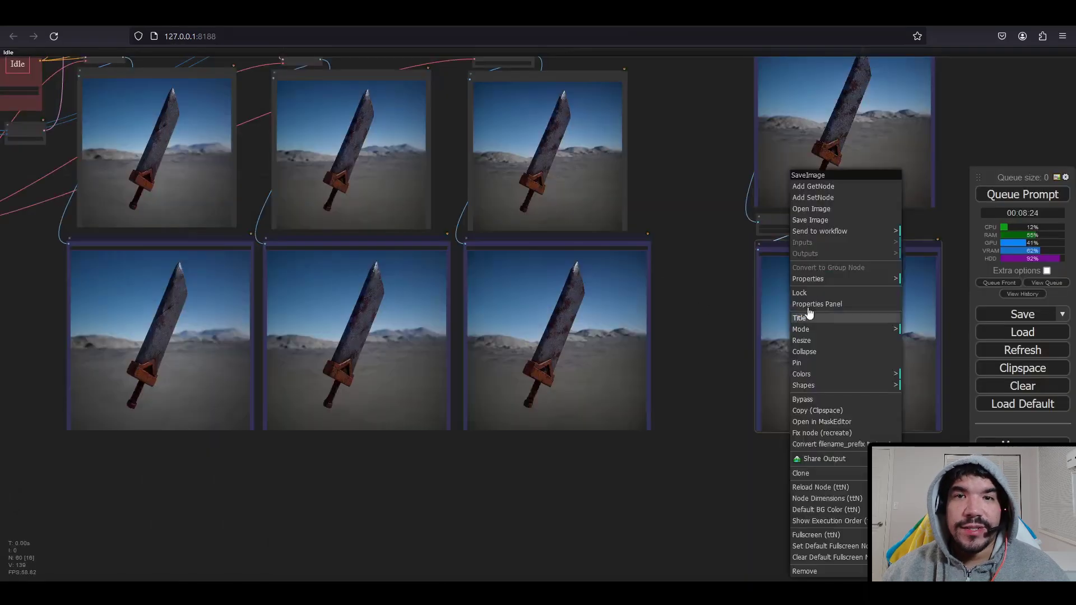
click(809, 208)
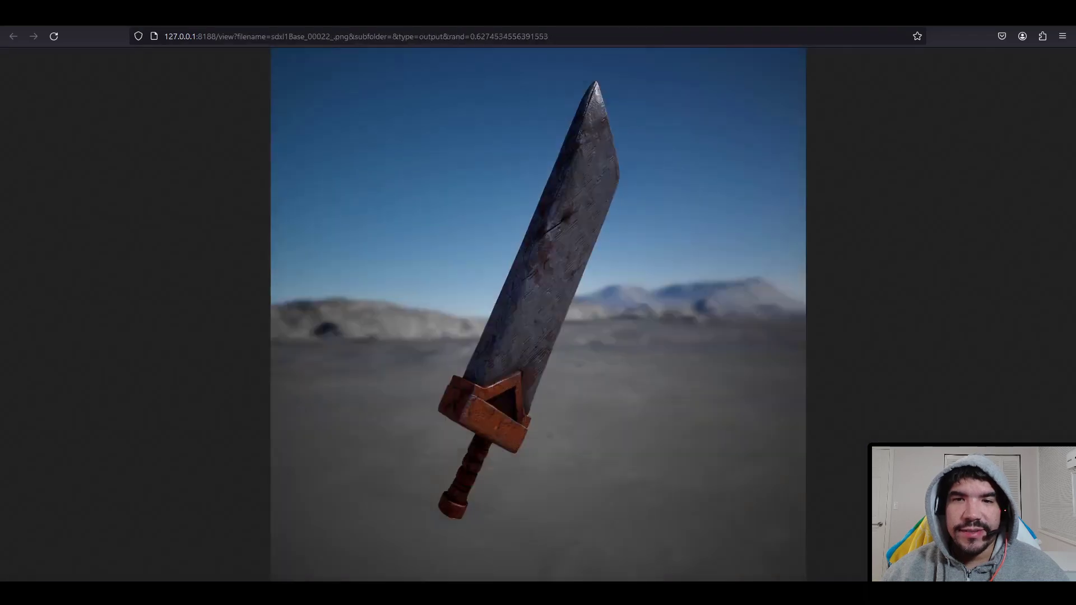
Inspect the base sword image and the 1.5x upscaled sword at full resolution, from blade to hilt
click(578, 172)
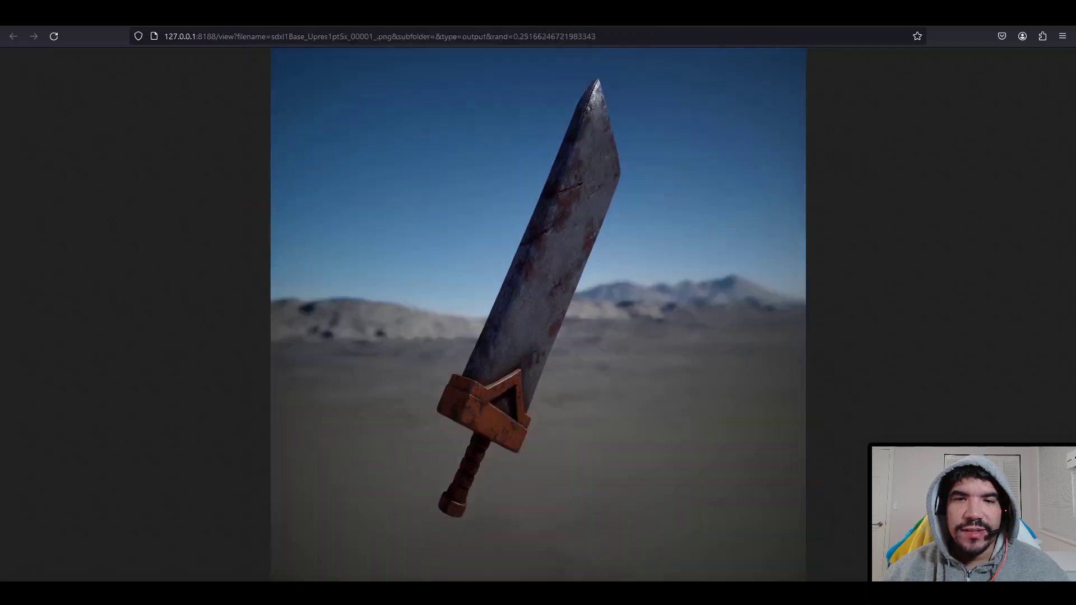
click(588, 192)
scroll(512, 298, down, 5)
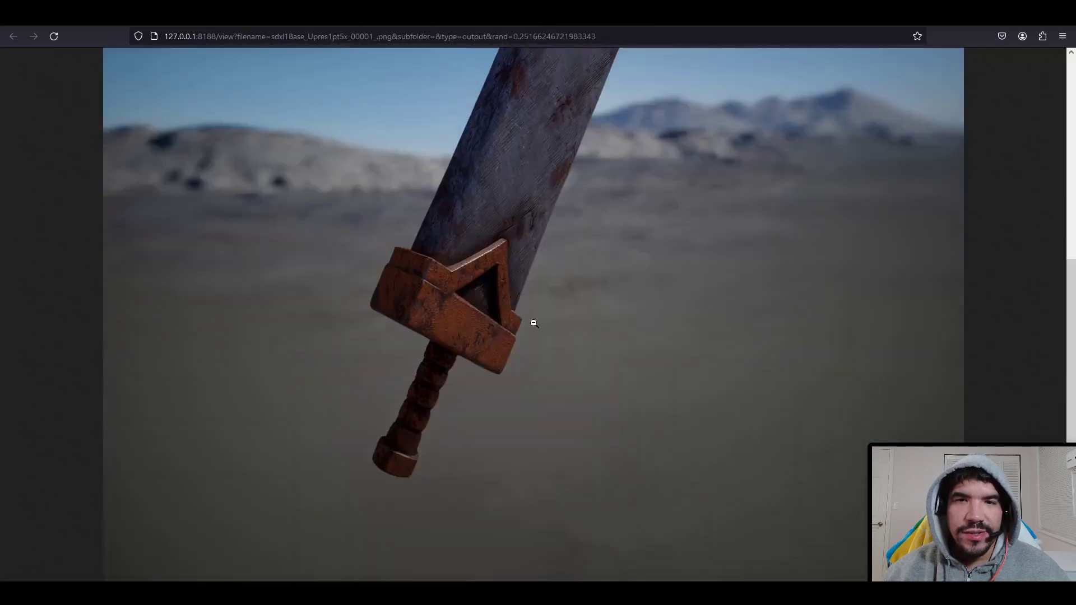
scroll(535, 325, up, 2)
scroll(536, 339, up, 3)
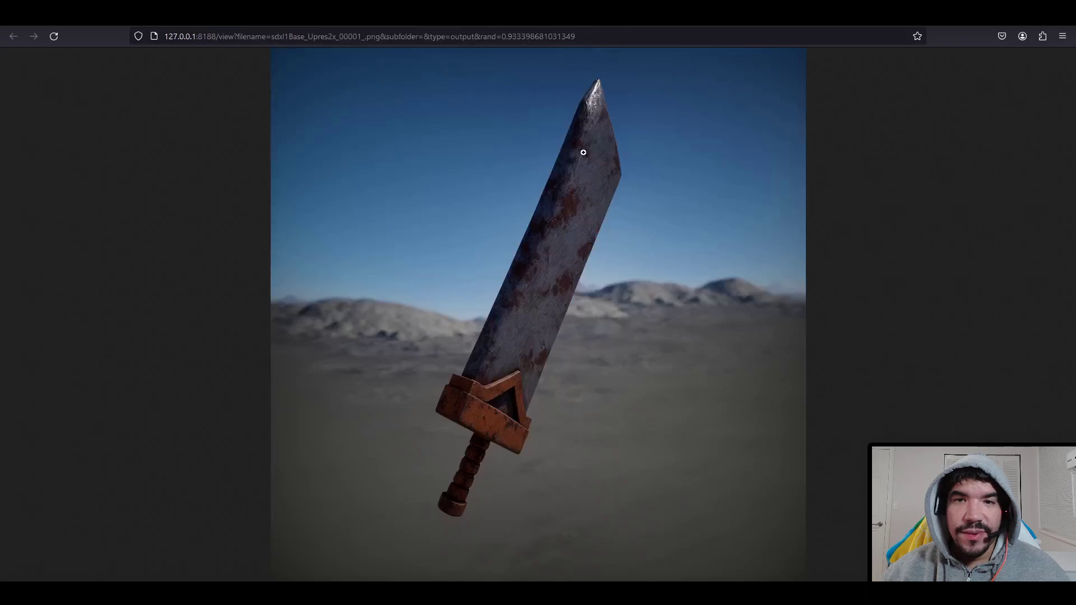
Inspect the 2x upscaled sword's blade, guard and grip at full resolution
click(583, 125)
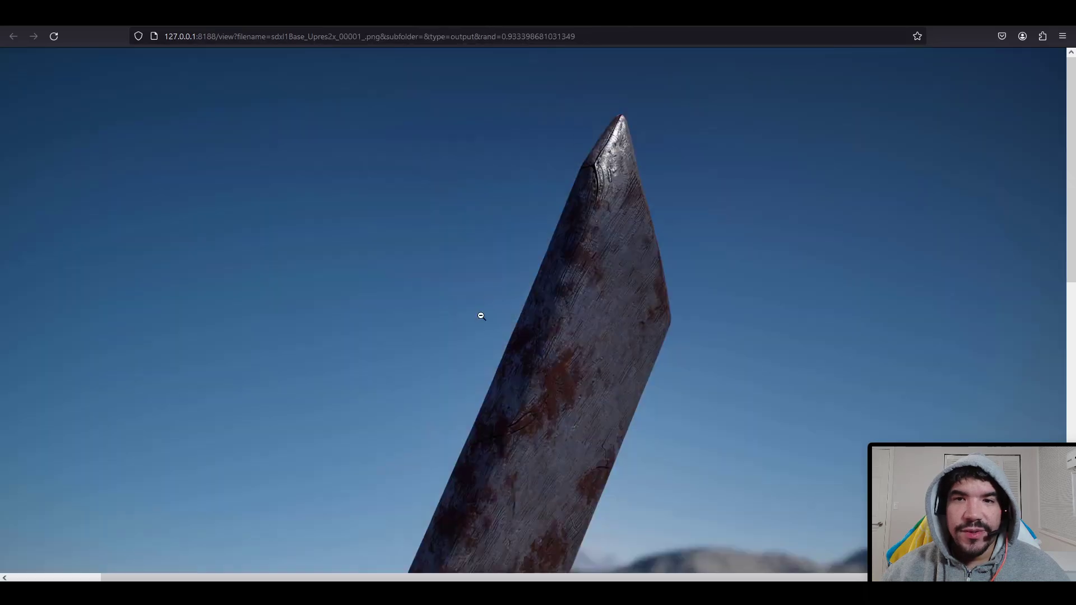
scroll(481, 318, down, 2)
scroll(478, 338, down, 10)
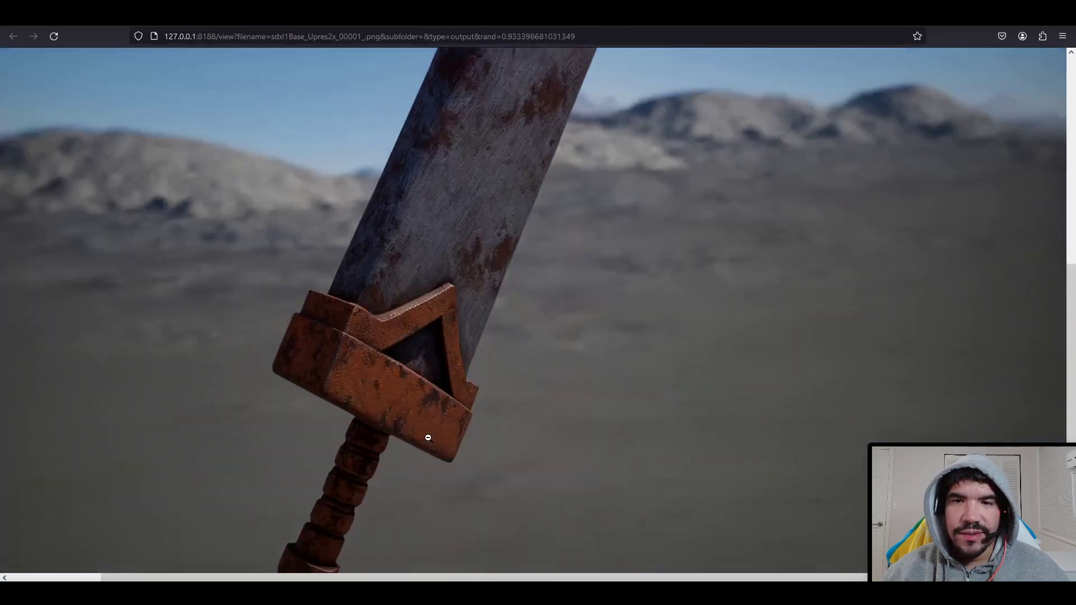
scroll(427, 437, up, 12)
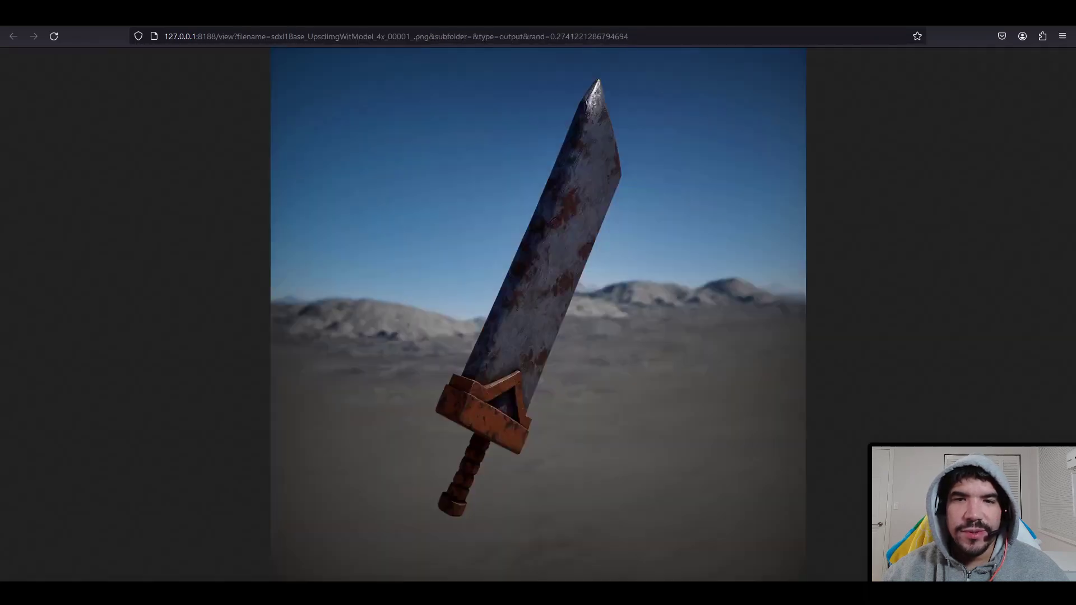
Examine the 4x model-upscaled sword at full resolution, following the surface detail along the blade, guard and handle
click(602, 135)
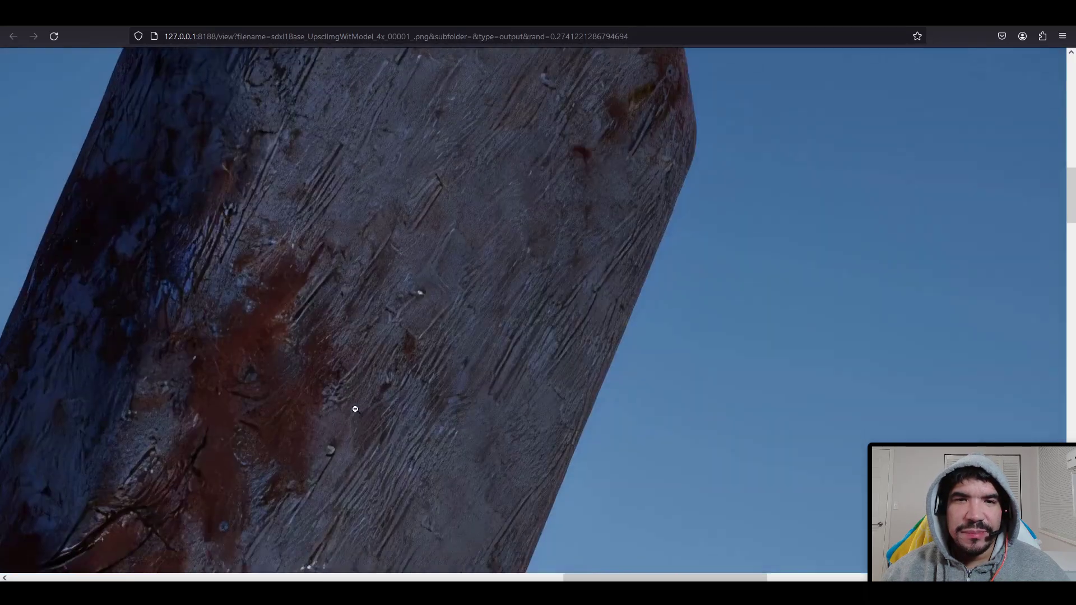
scroll(325, 426, down, 3)
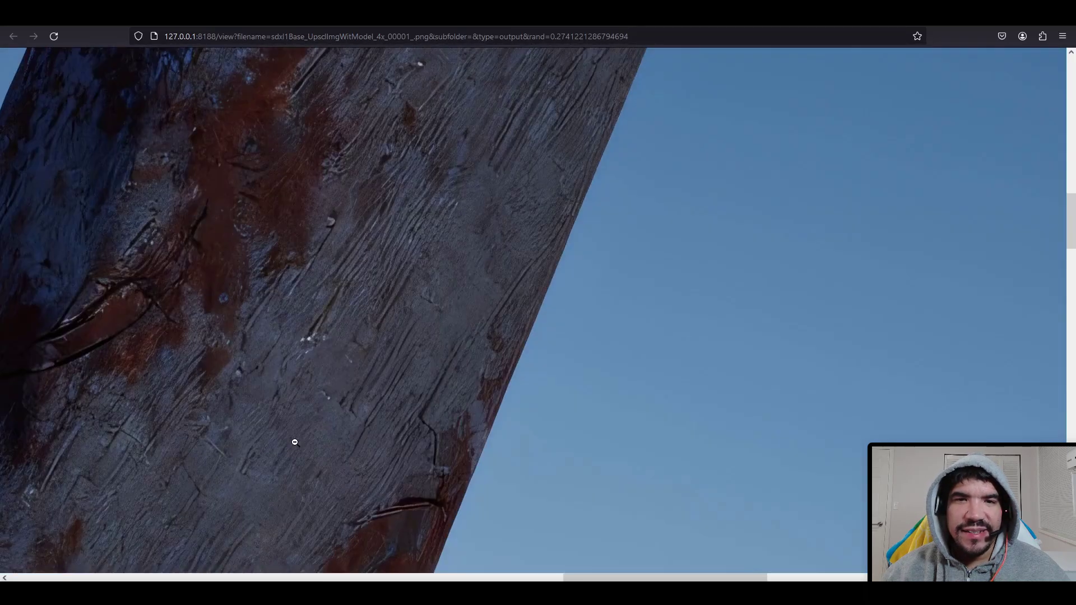
scroll(347, 447, down, 5)
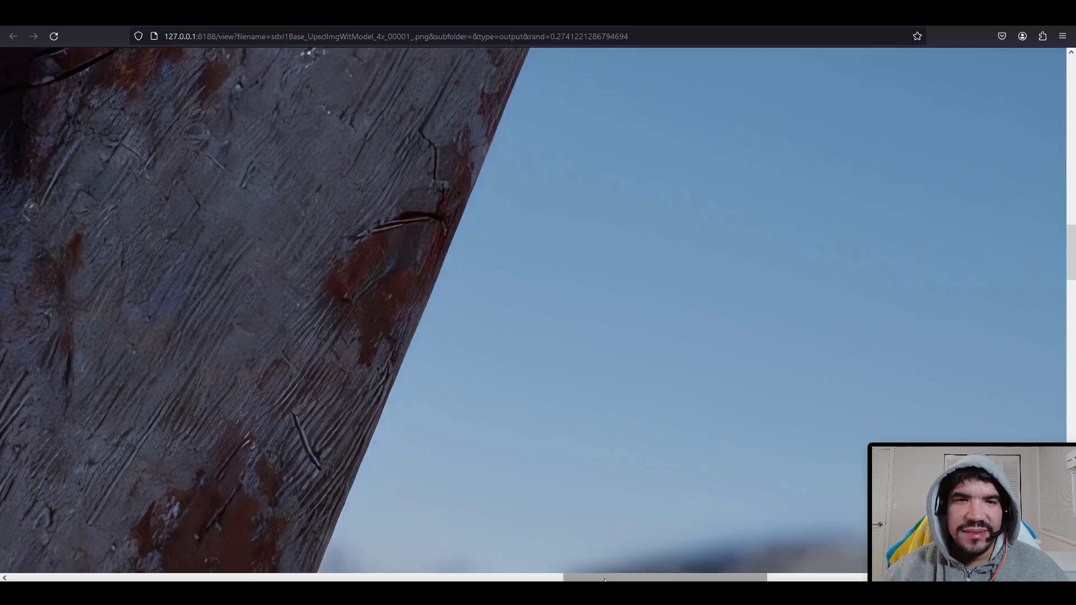
drag(609, 577, 494, 576)
scroll(415, 370, down, 10)
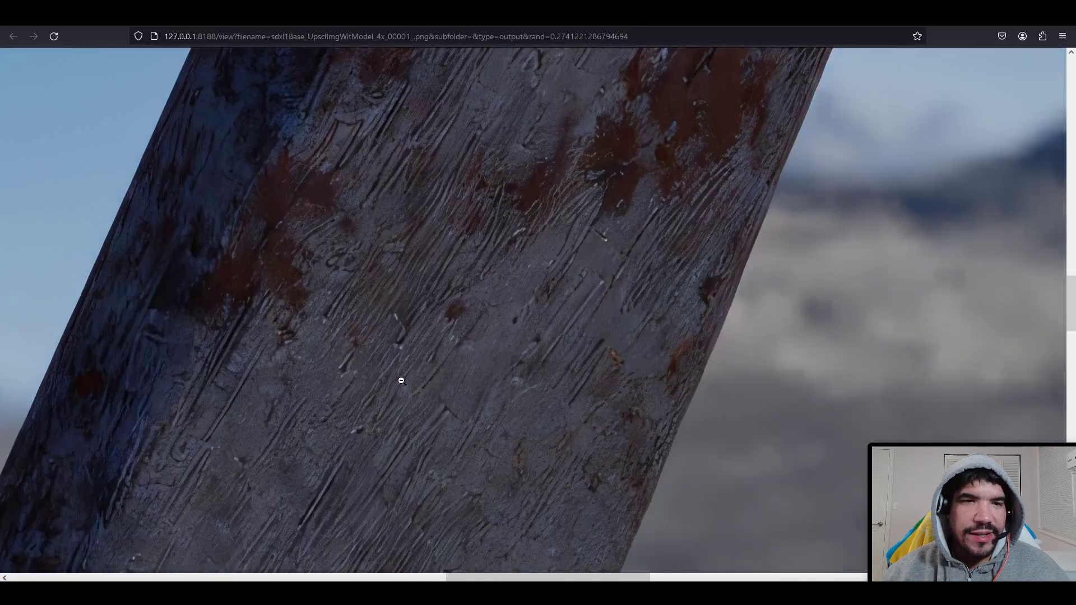
scroll(405, 424, down, 3)
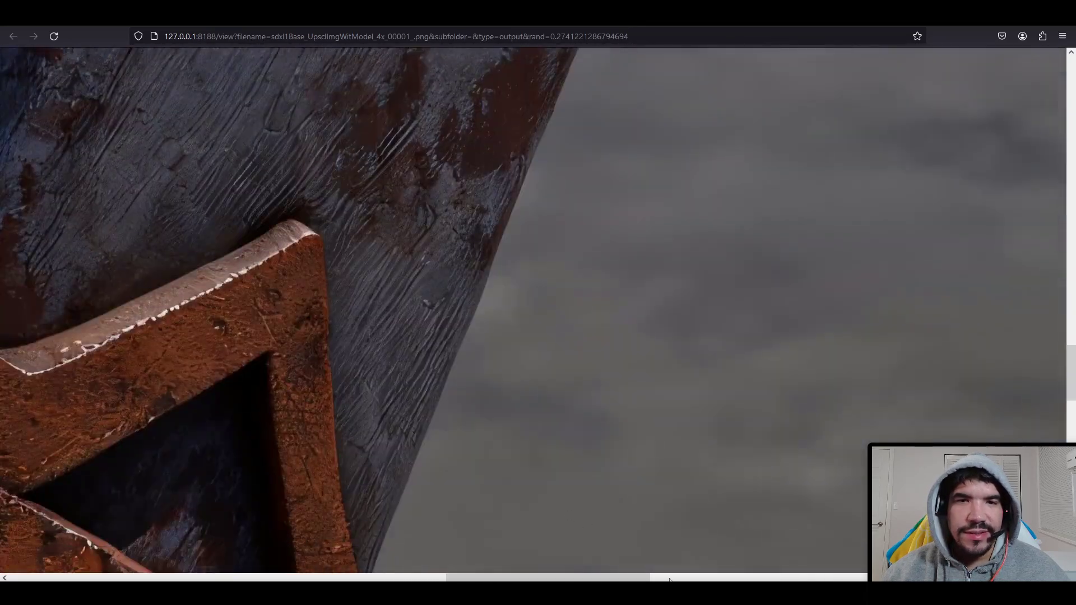
drag(633, 577, 518, 577)
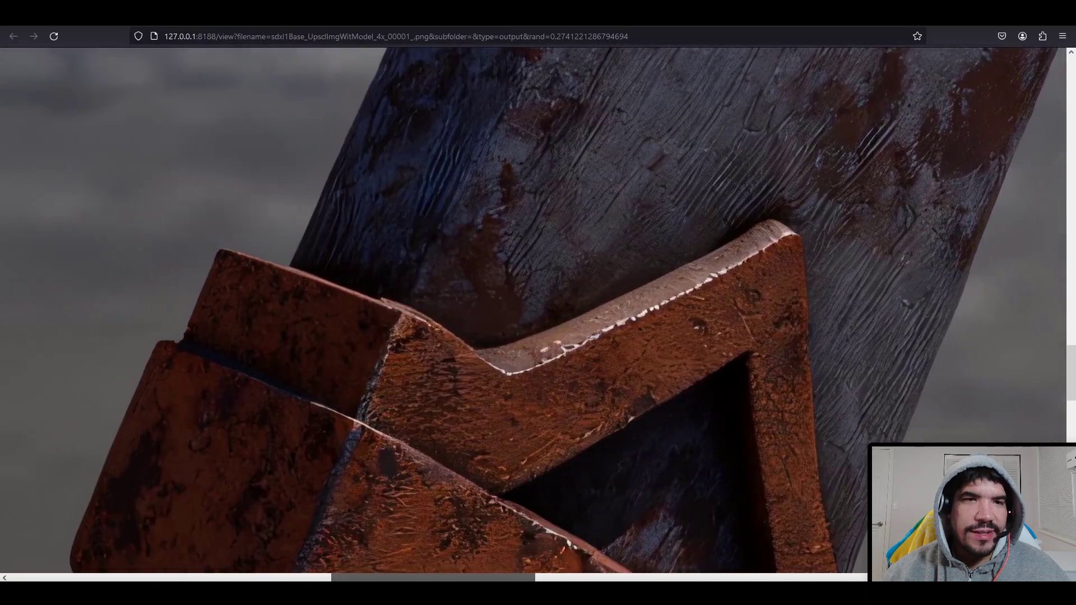
scroll(763, 371, down, 5)
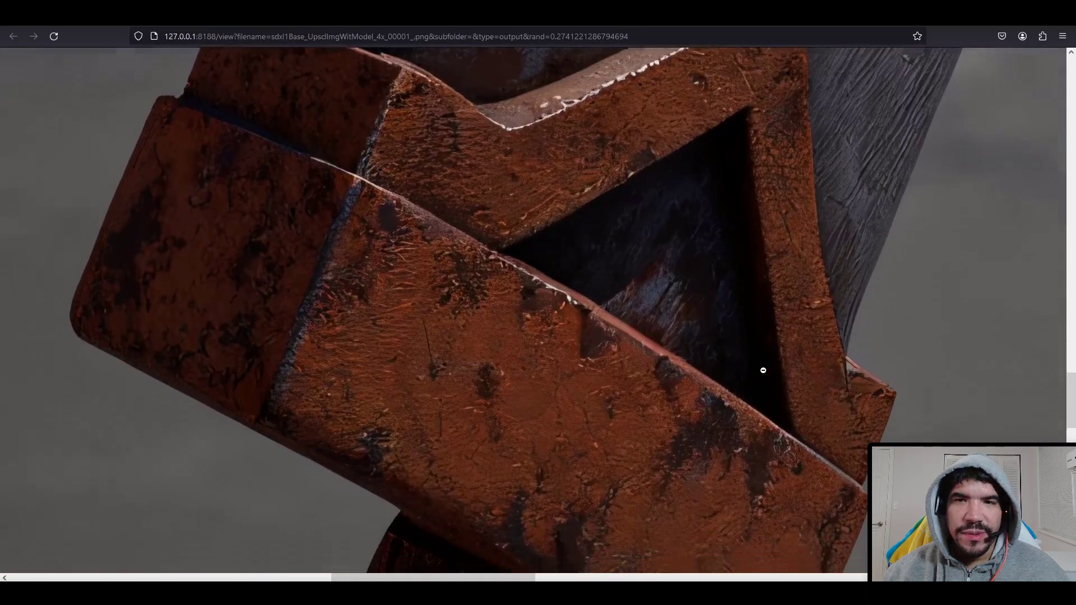
scroll(762, 372, down, 8)
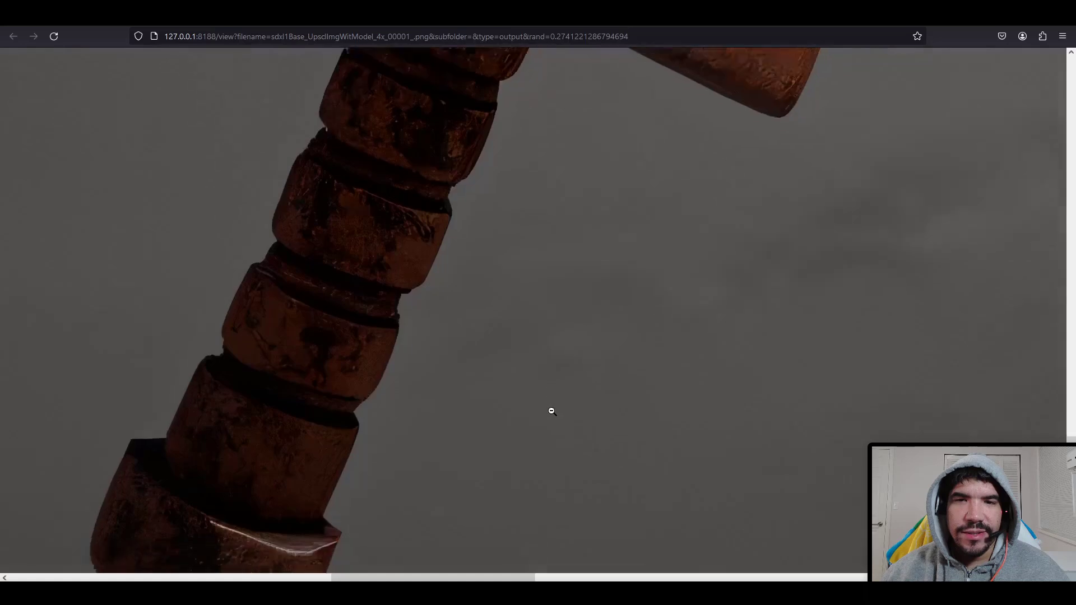
scroll(551, 412, down, 3)
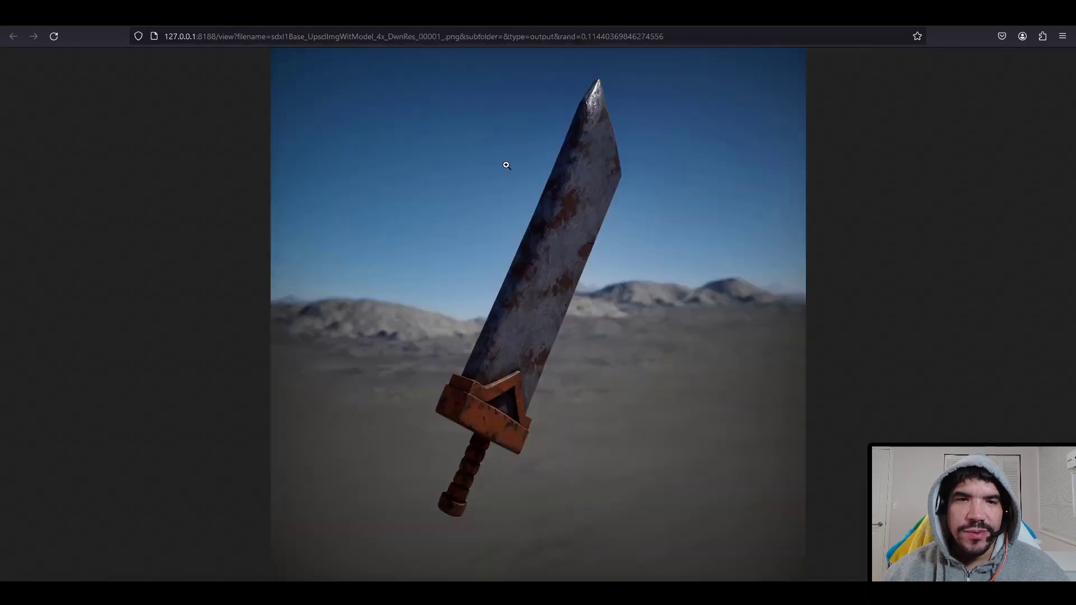
Examine the downscaled version of the 4x sword at full resolution from the blade tip to the handle
click(507, 166)
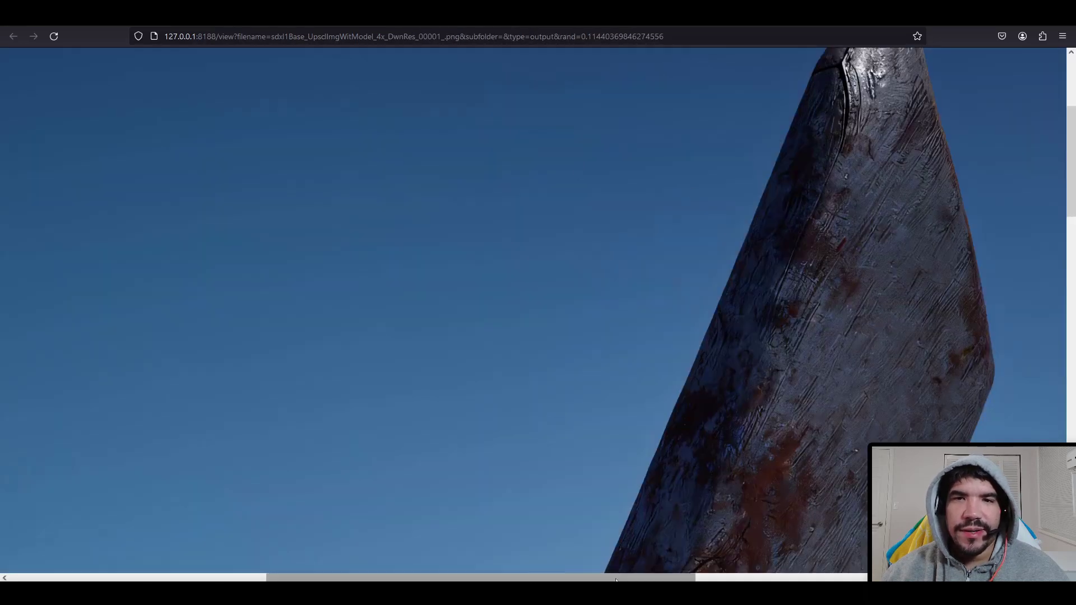
drag(618, 577, 759, 577)
scroll(647, 310, up, 2)
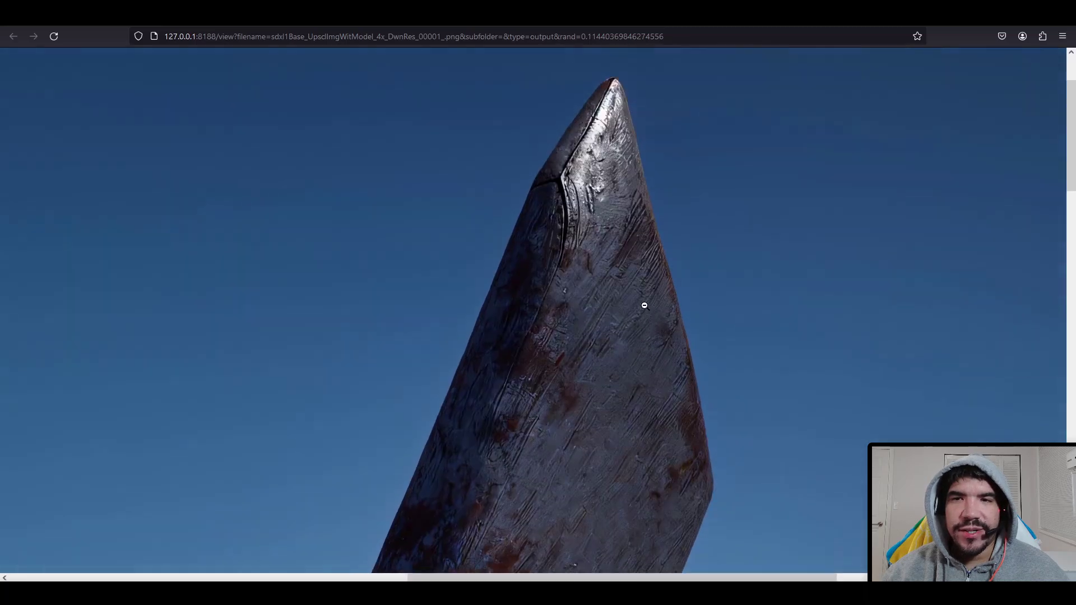
scroll(619, 411, down, 5)
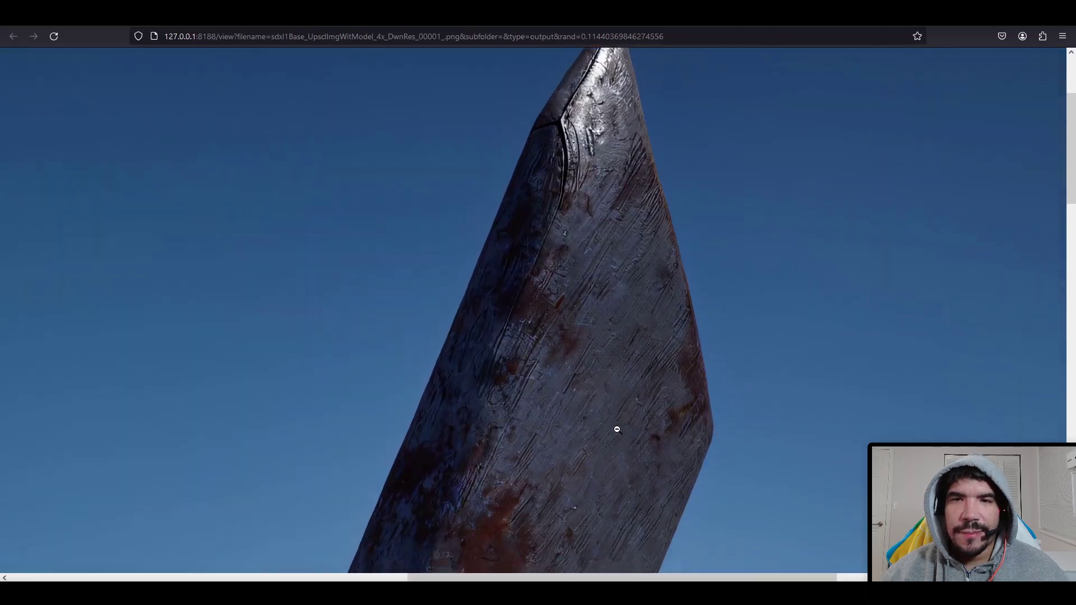
scroll(436, 487, down, 4)
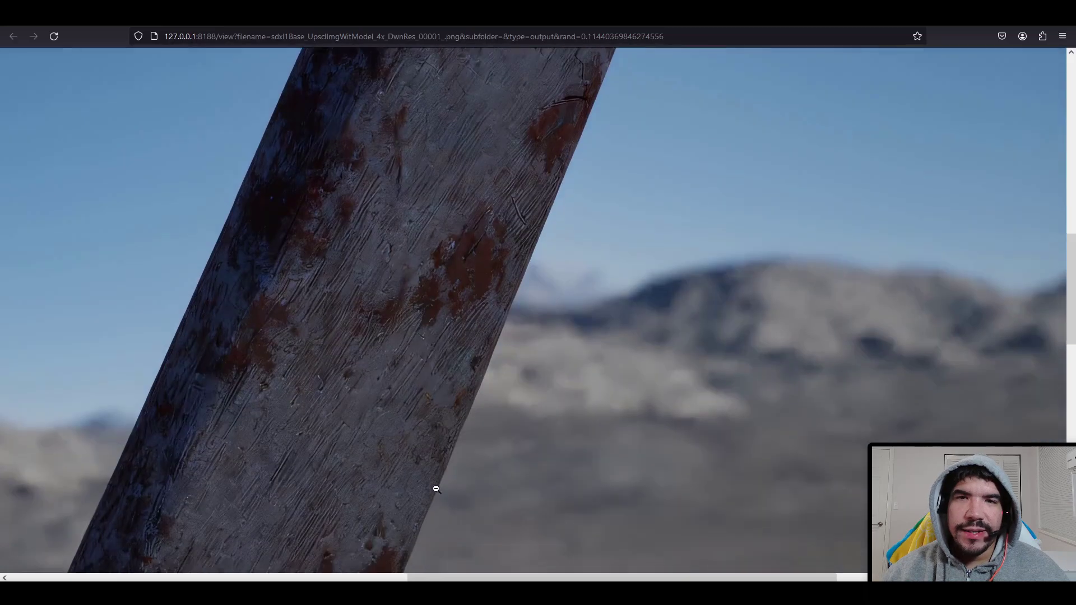
scroll(395, 365, left, 5)
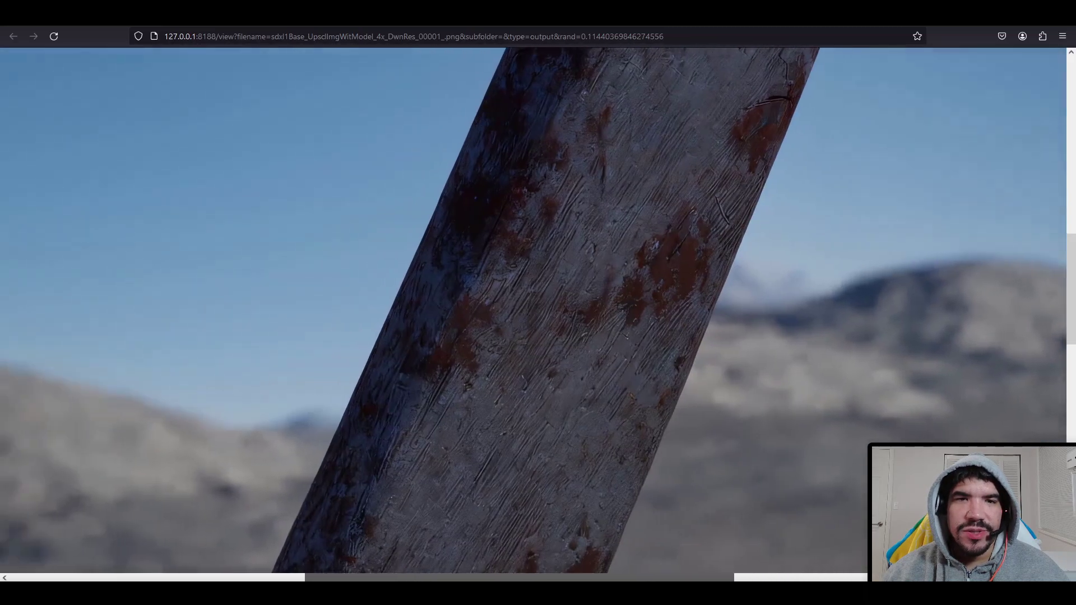
scroll(395, 364, down, 3)
scroll(386, 381, down, 4)
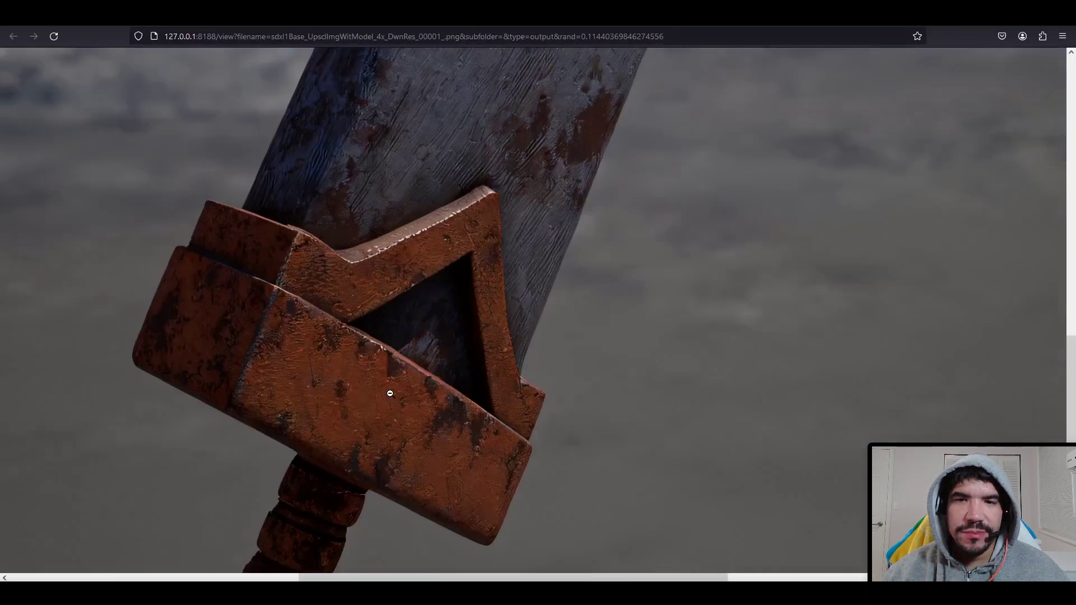
scroll(391, 393, down, 6)
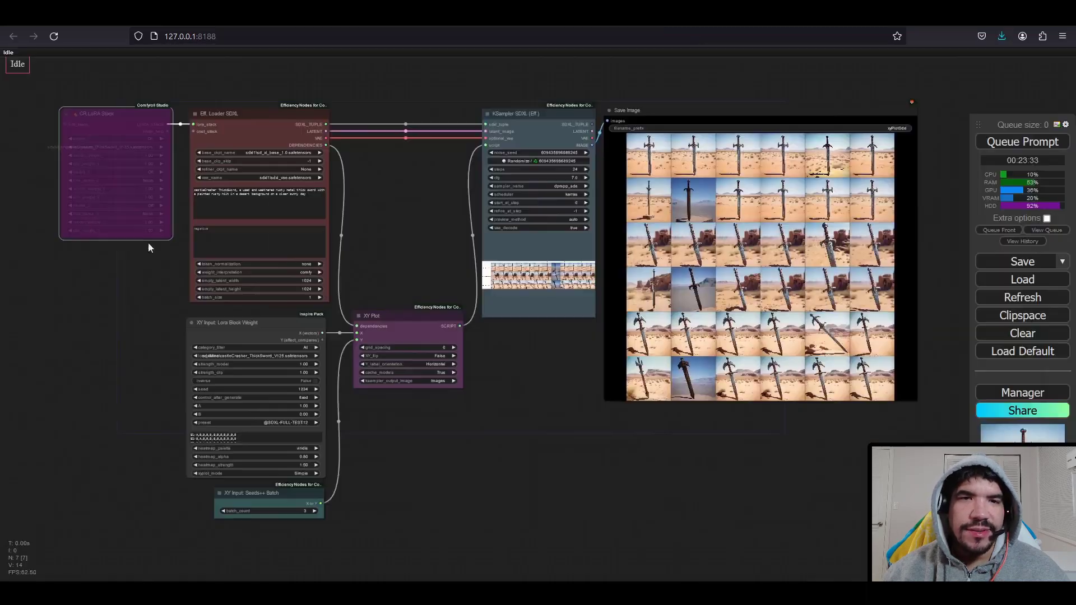
Examine the Eff. Loader SDXL node's checkpoint, VAE, prompt and latent size settings in the XY Plot workflow
scroll(148, 242, up, 3)
scroll(507, 202, up, 2)
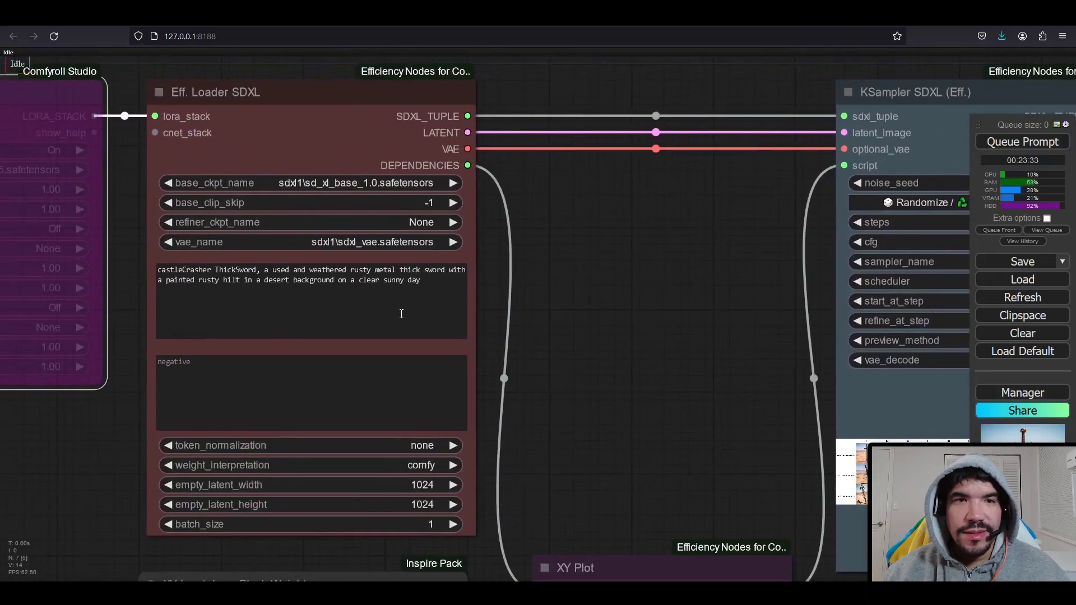
Examine the XY Input: Lora Block Weight node's settings and read through its B1 to B12 block vectors
drag(509, 443, 569, 100)
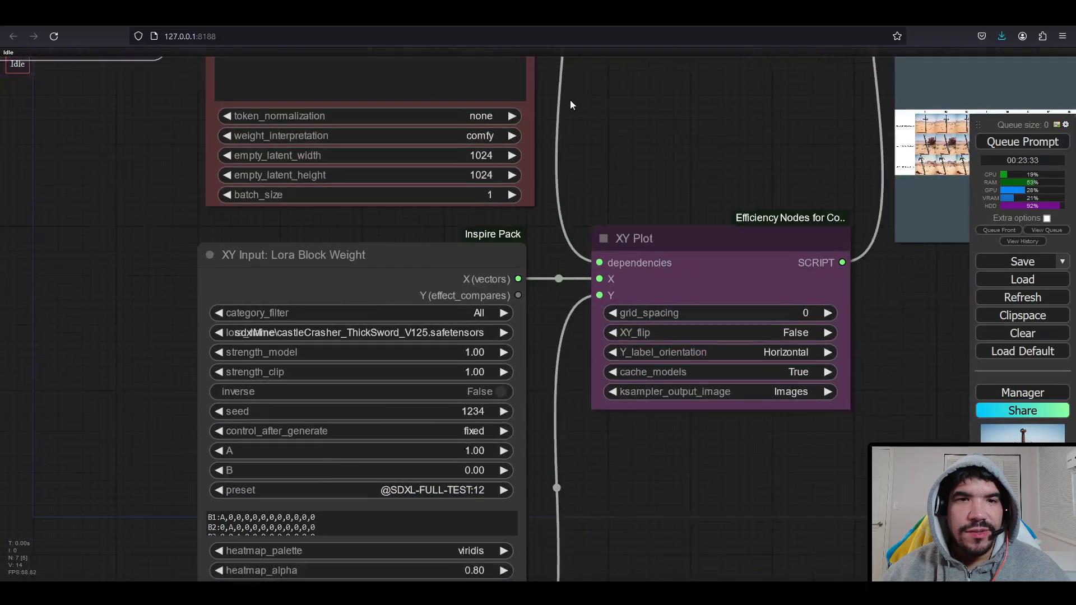
drag(590, 517, 610, 362)
scroll(365, 364, down, 5)
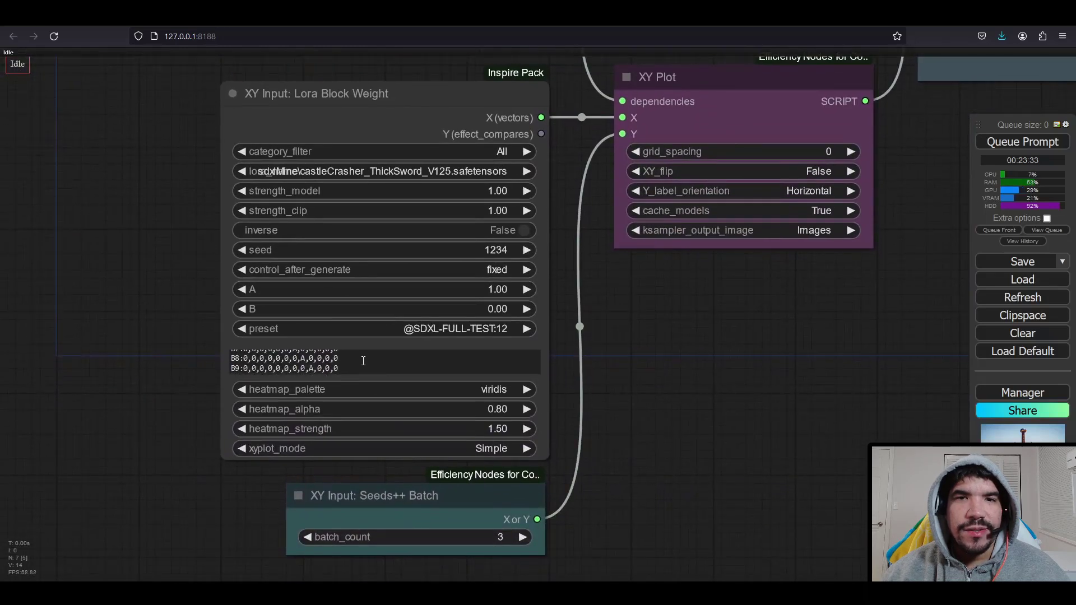
scroll(364, 361, up, 5)
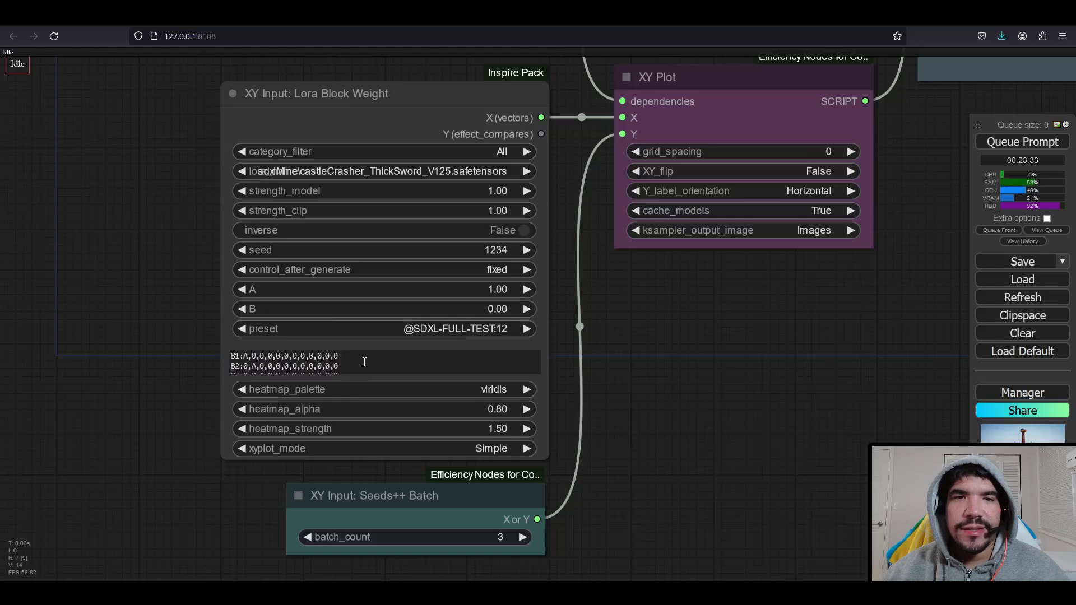
Open the XY plot image from the KSampler SDXL (Eff.) node in its own browser tab
mouse_move(764, 324)
mouse_down()
mouse_move(523, 407)
mouse_move(391, 473)
mouse_up()
drag(690, 325, 510, 508)
scroll(476, 537, down, 3)
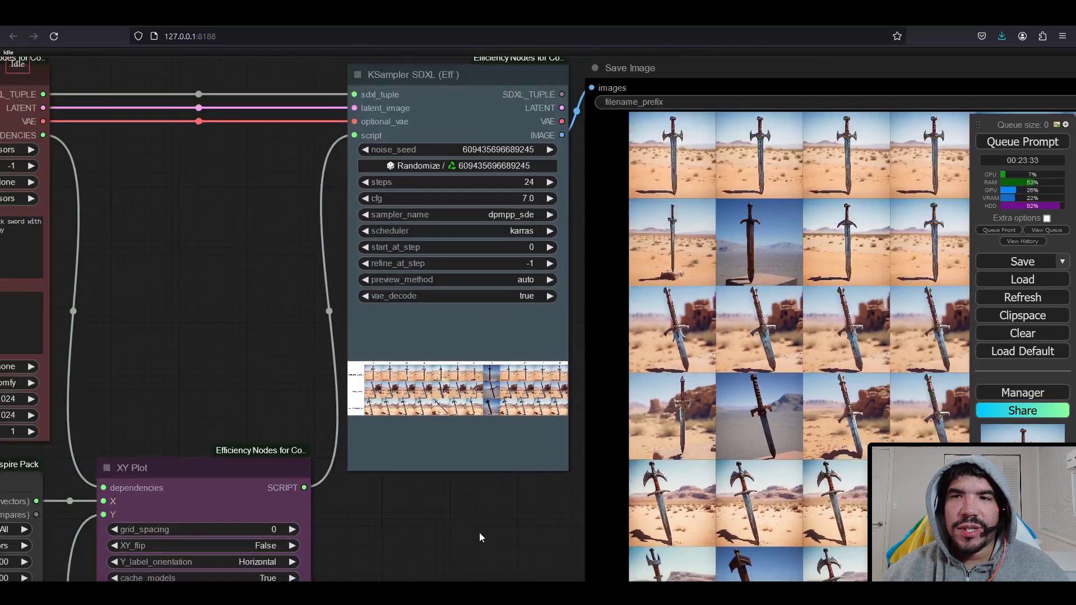
scroll(486, 530, down, 2)
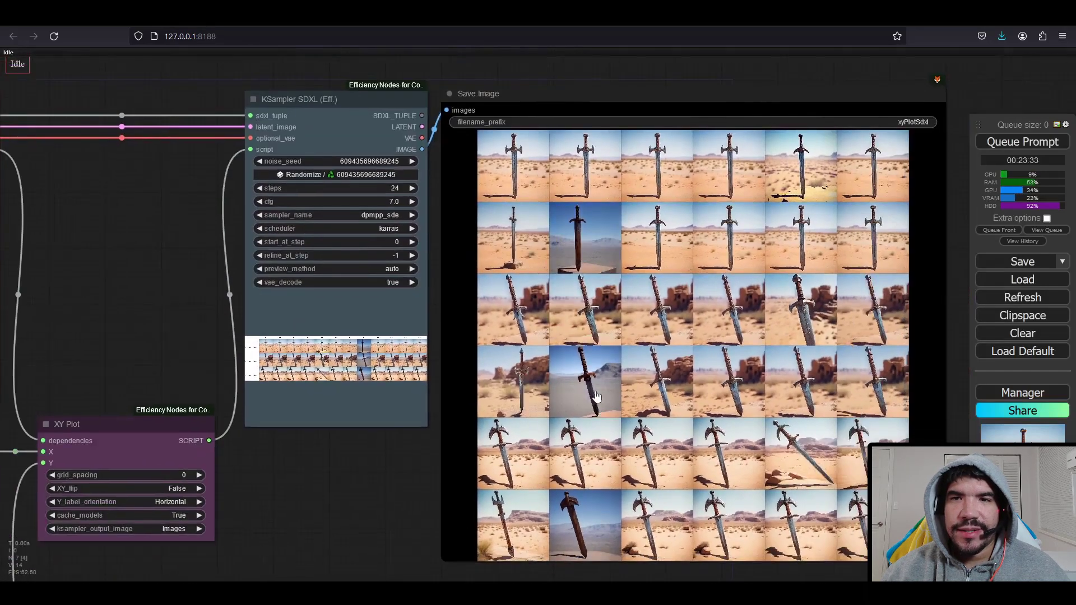
right_click(336, 314)
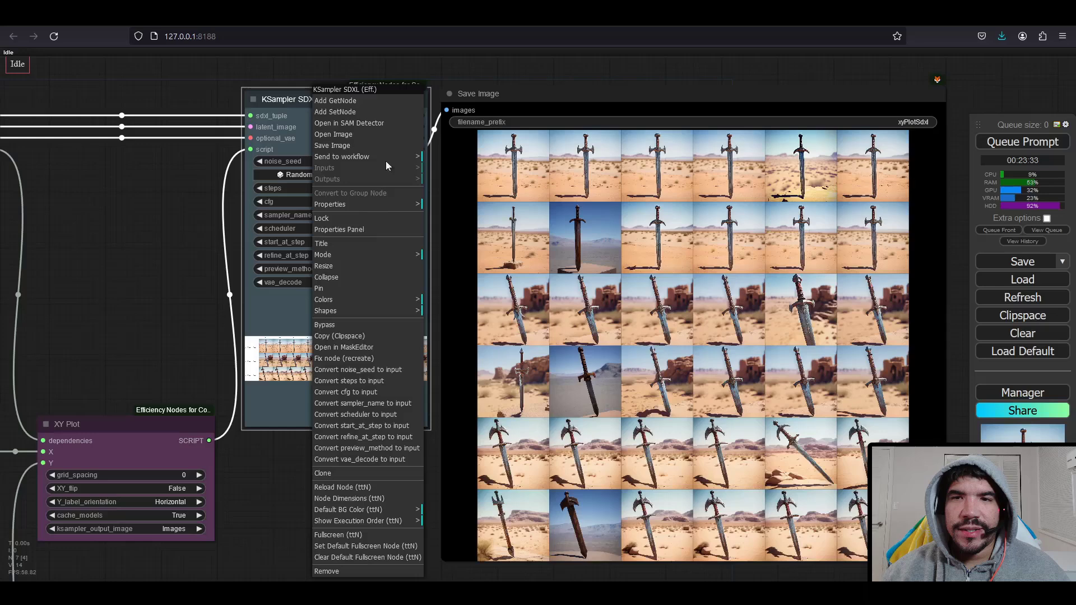
click(341, 134)
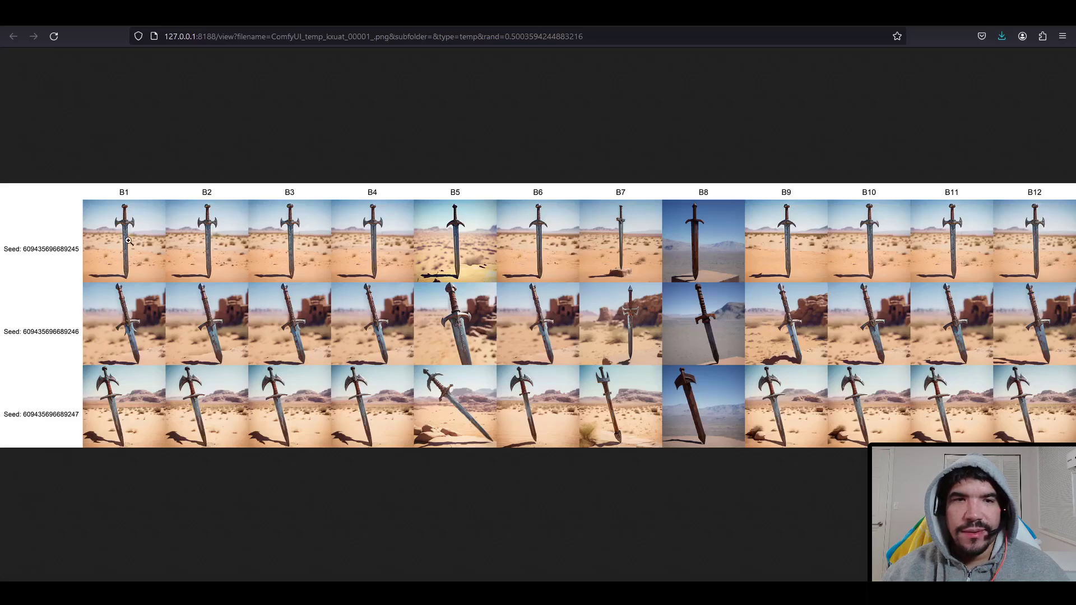
Examine the grid's first seed row at full resolution, comparing the swords from block B1 through B12
click(67, 233)
scroll(667, 374, down, 1)
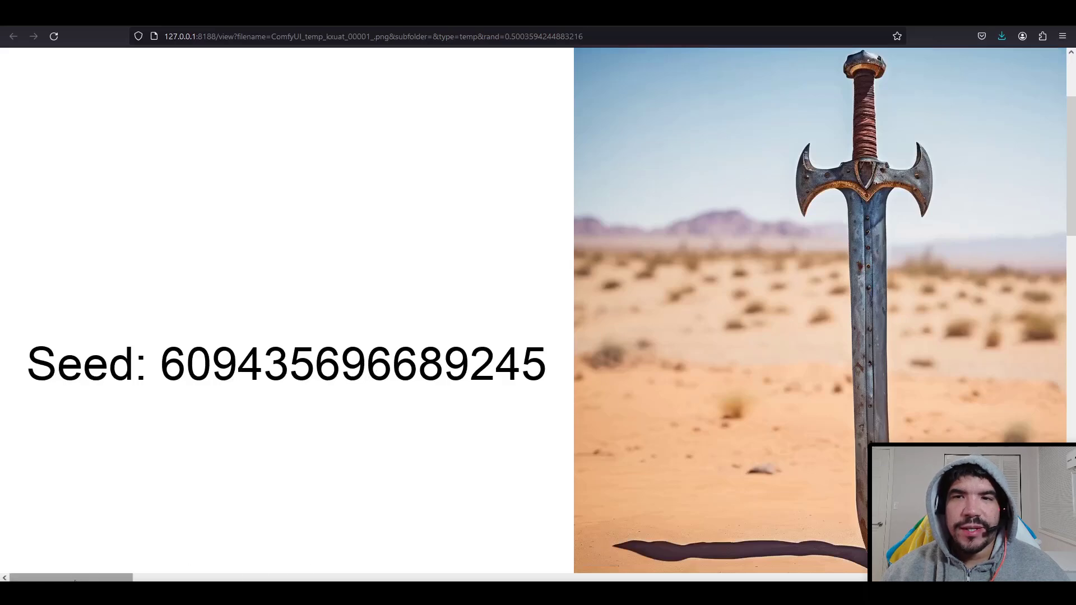
drag(74, 580, 685, 553)
scroll(706, 472, up, 2)
scroll(706, 472, down, 2)
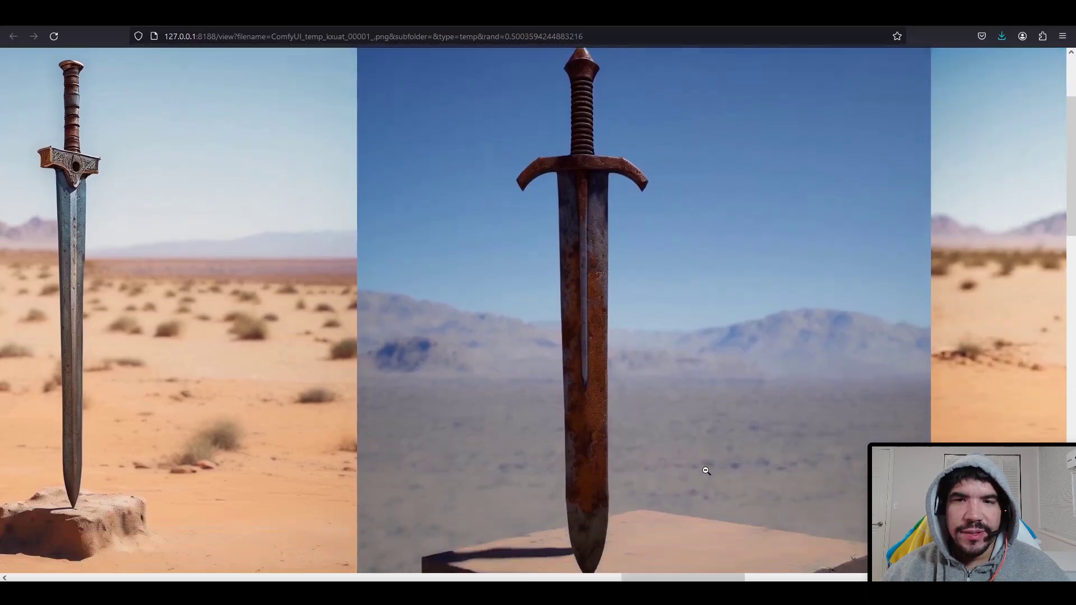
drag(699, 574, 947, 569)
Examine the grid's second seed row at full resolution, comparing the swords from B1 up to the B8 block
scroll(538, 309, down, 5)
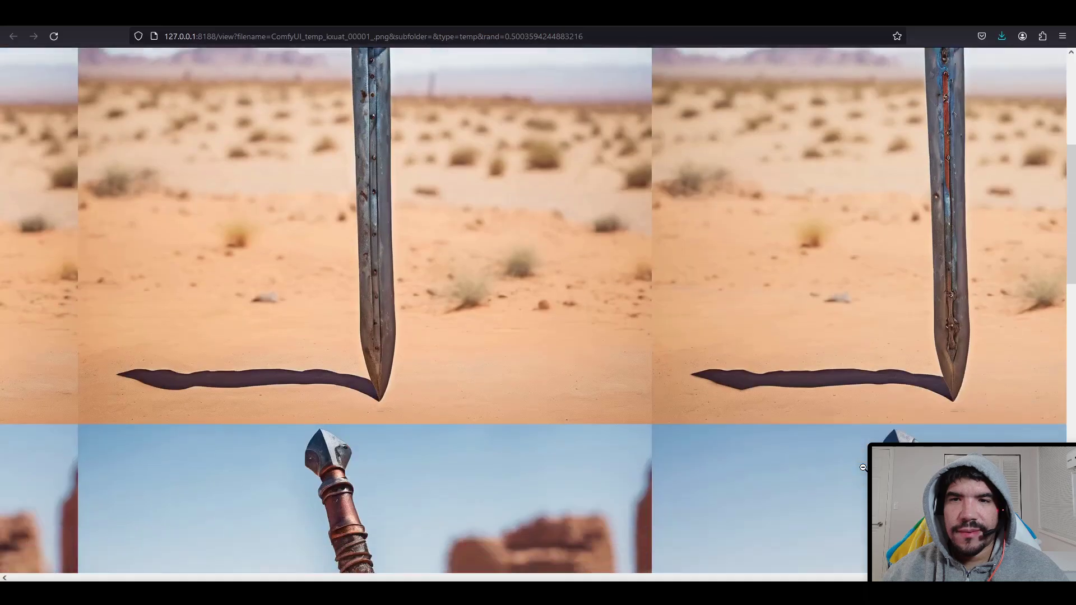
scroll(538, 309, up, 1)
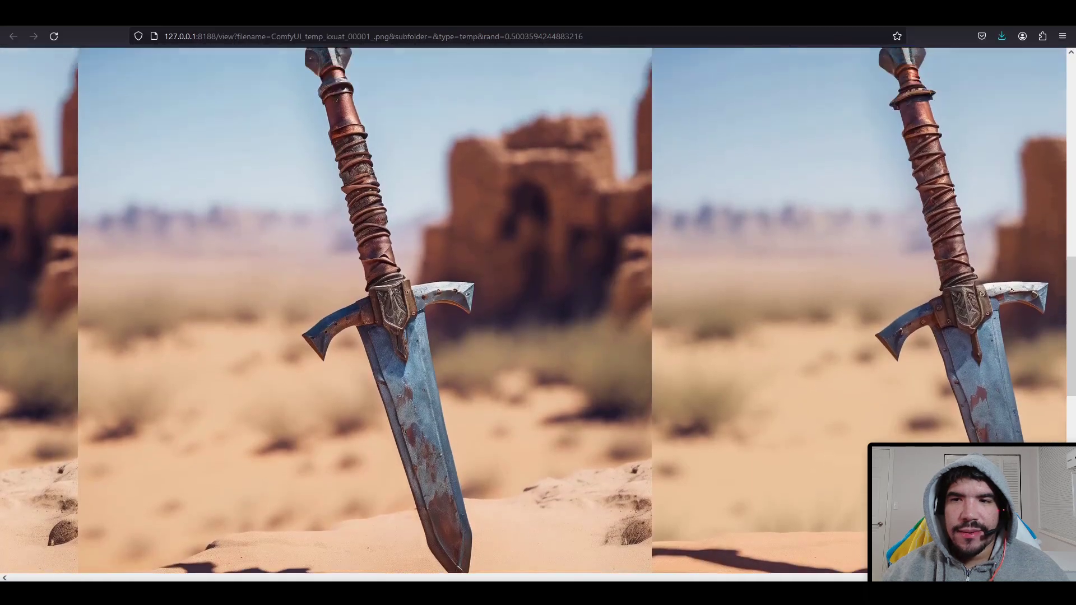
drag(975, 577, 130, 538)
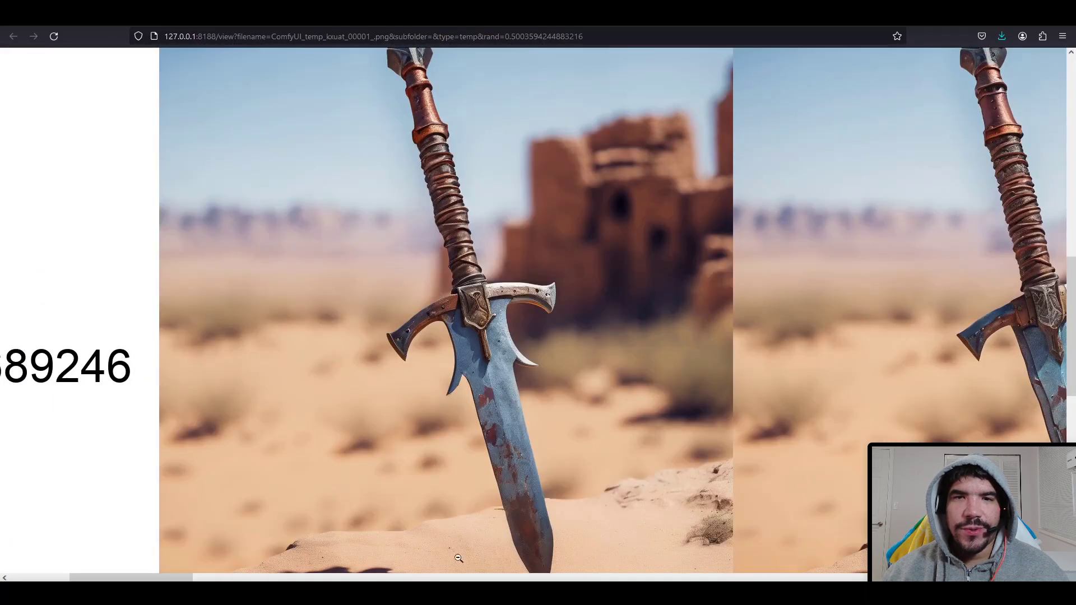
drag(156, 577, 723, 567)
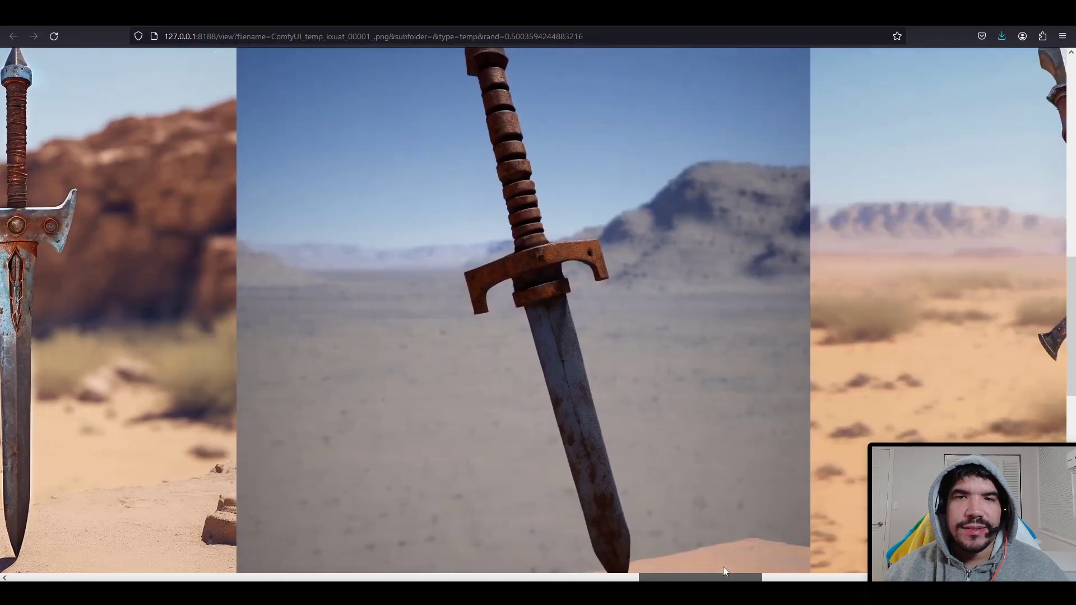
scroll(548, 170, up, 2)
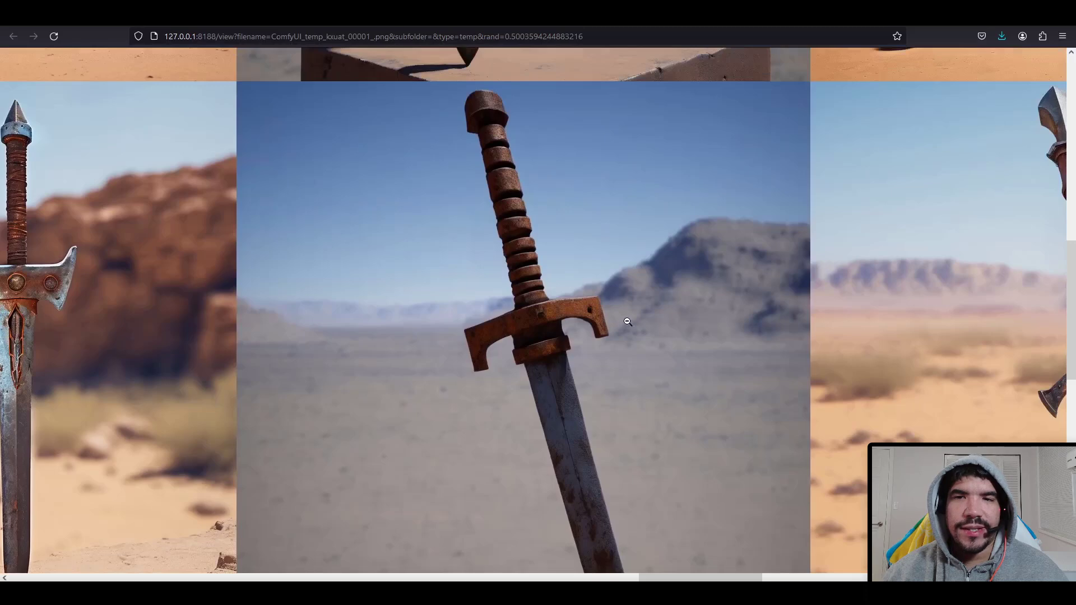
scroll(628, 321, down, 2)
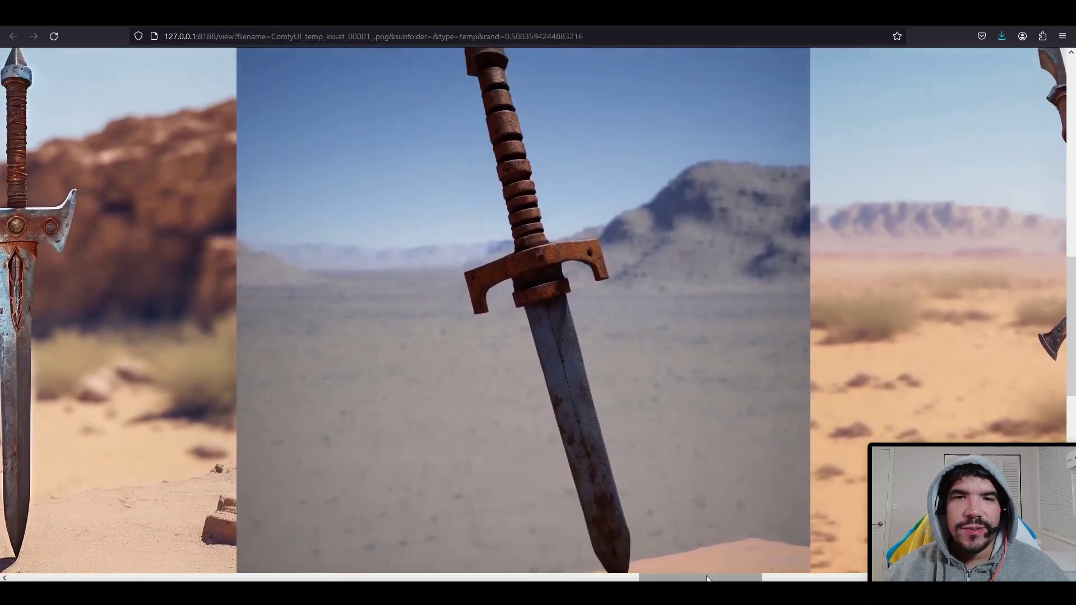
Compare the swords across the grid's third seed row at full resolution, then leave the full-size view
drag(690, 579, 16, 572)
scroll(507, 435, down, 6)
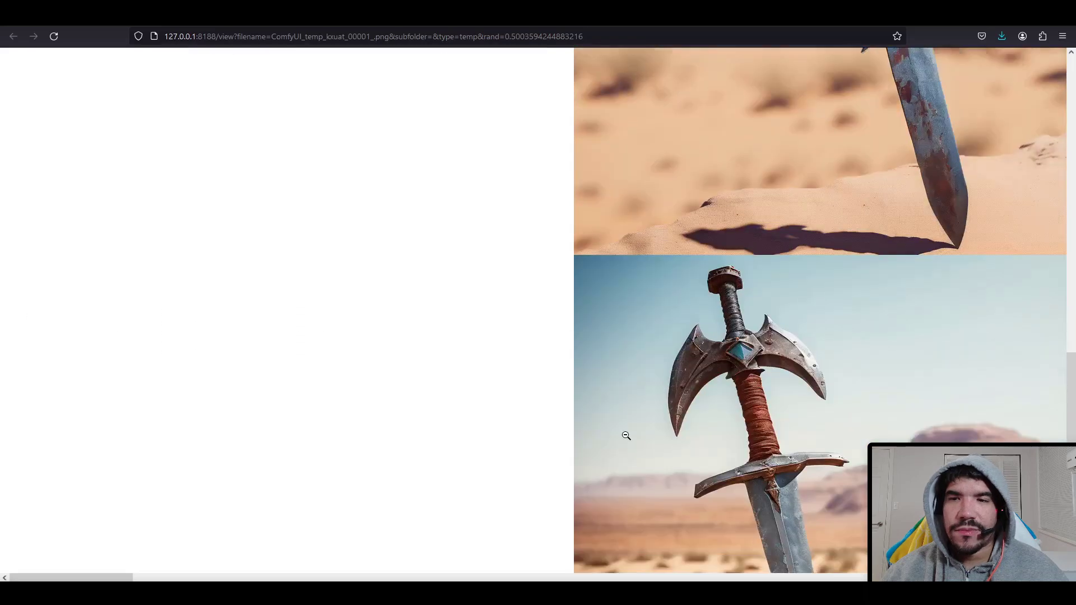
scroll(626, 435, down, 4)
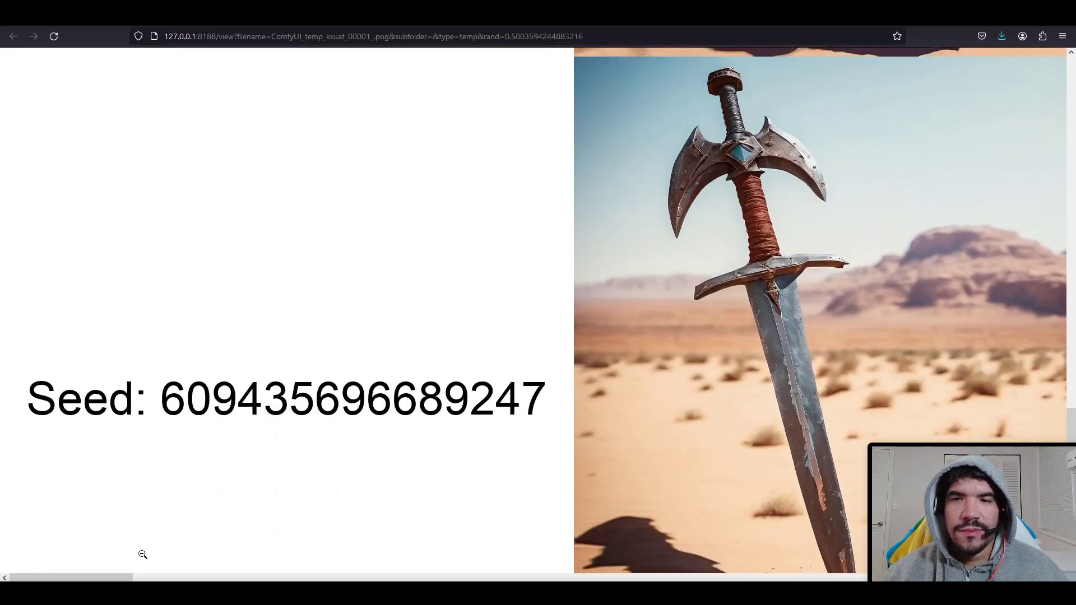
drag(99, 578, 997, 527)
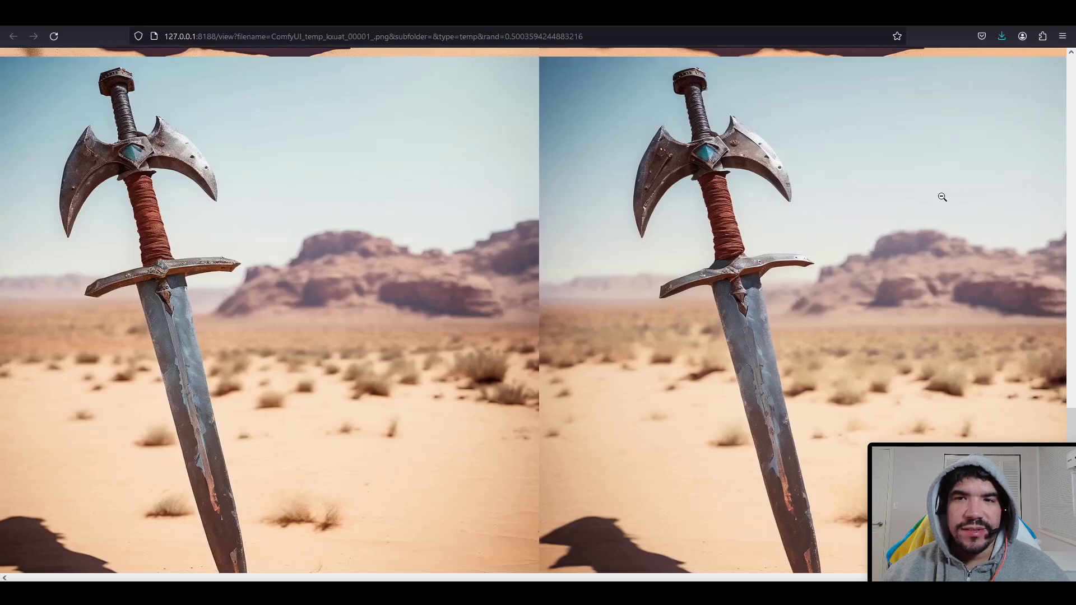
click(648, 228)
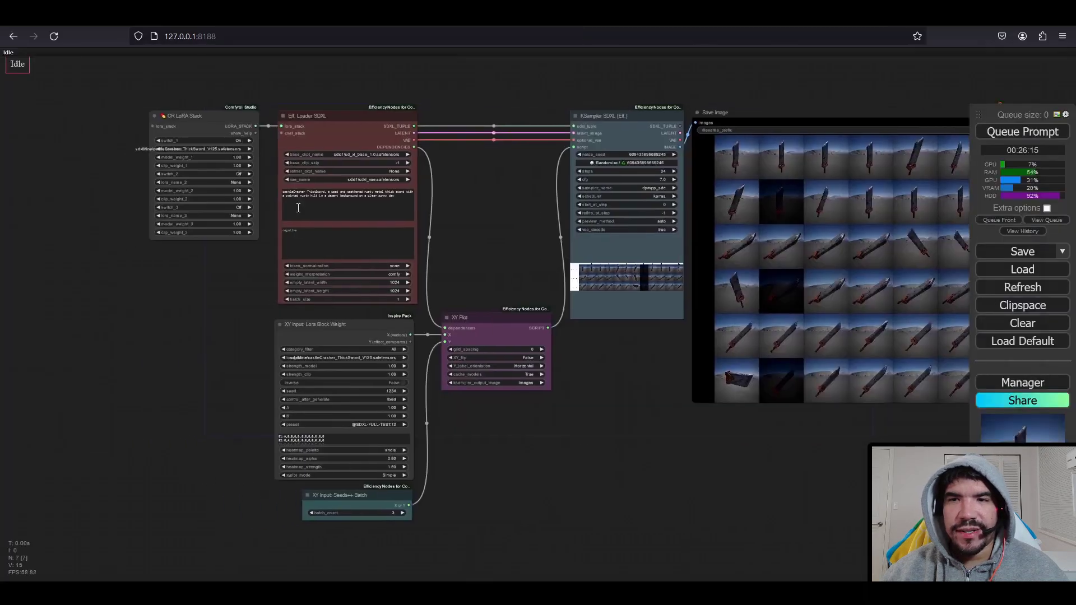
In the second XY Plot workflow, examine the LoRA stack, loader prompt and Lora Block Weight settings, including A, B and the block vectors
scroll(293, 115, up, 10)
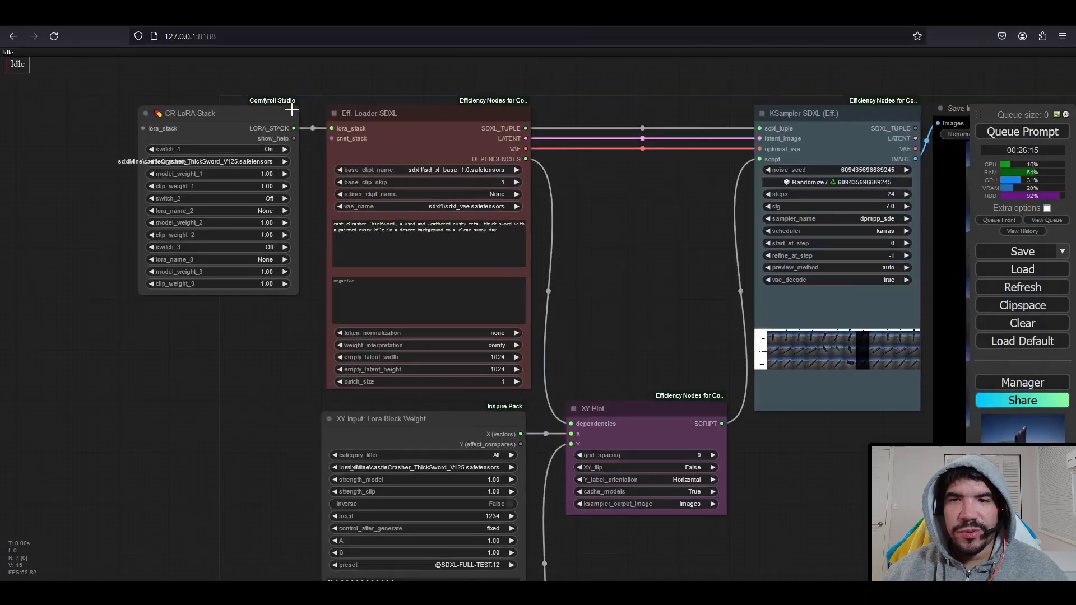
scroll(322, 245, down, 2)
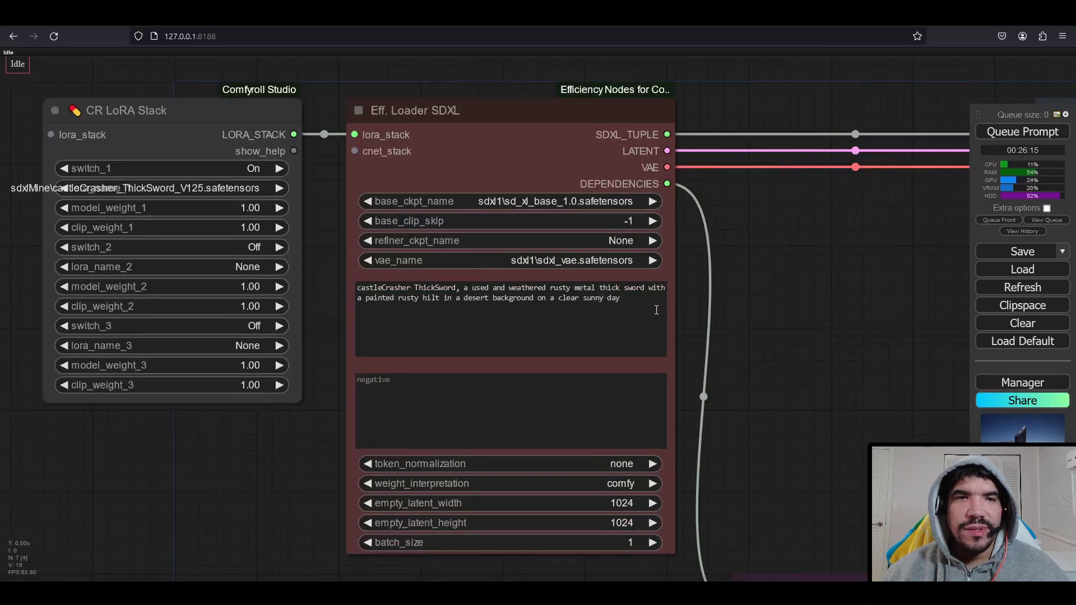
drag(751, 381, 706, 76)
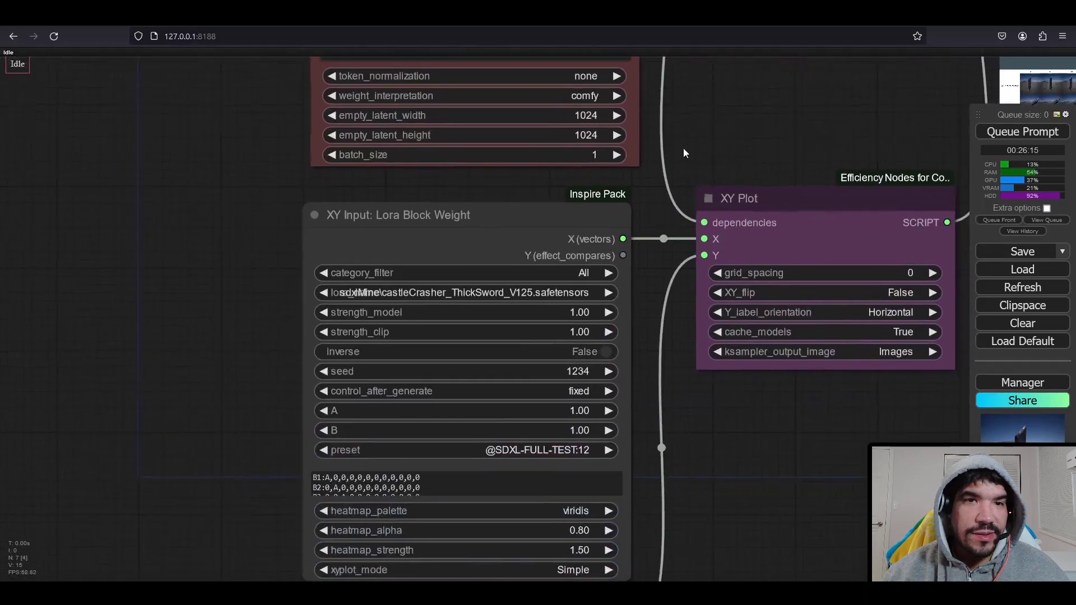
drag(684, 148, 645, 97)
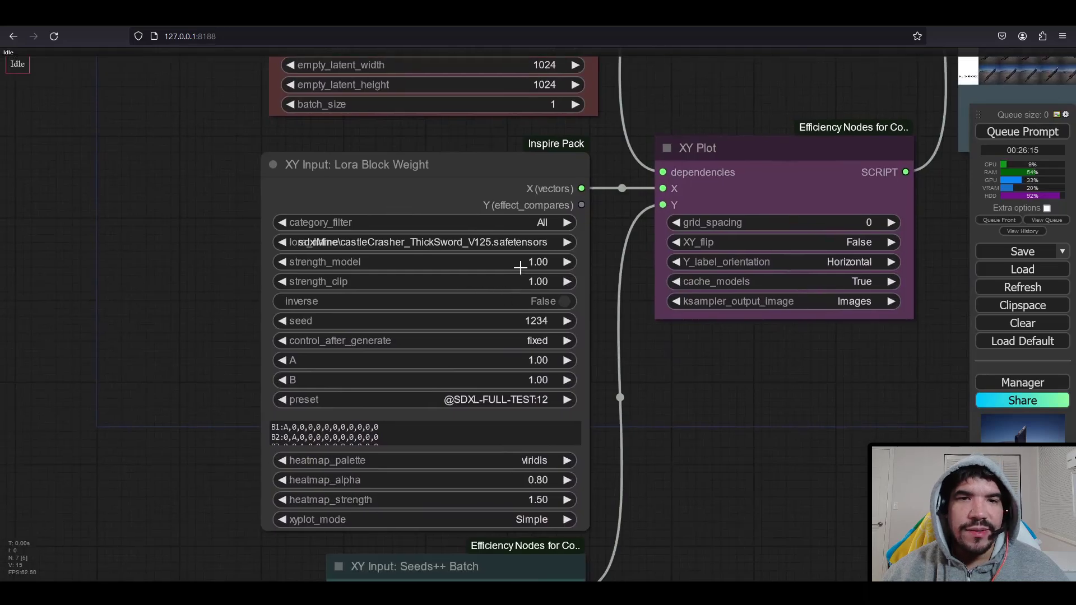
scroll(367, 430, down, 4)
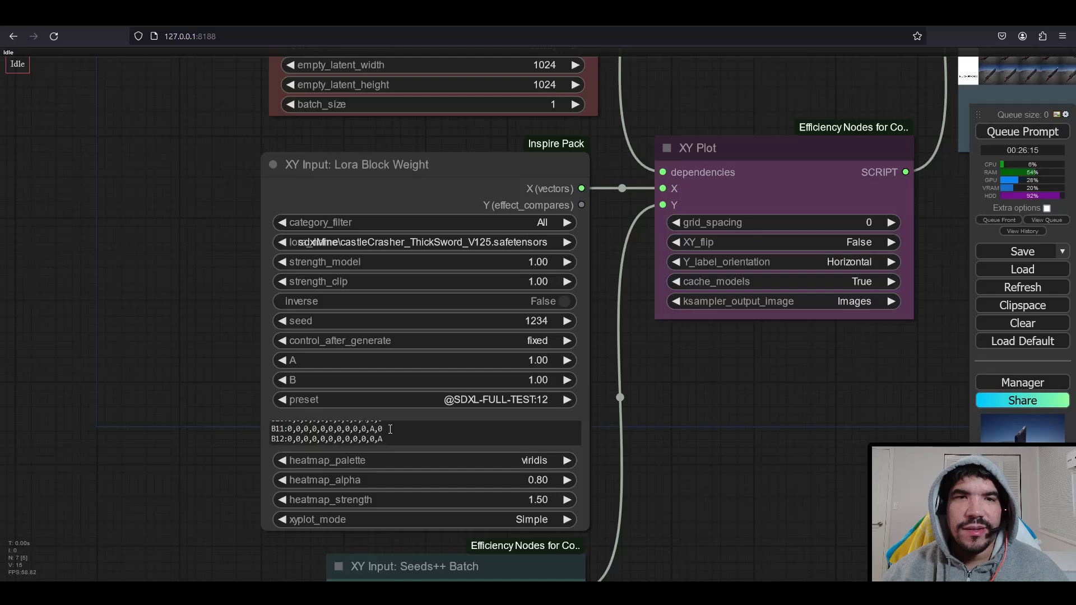
scroll(390, 429, up, 5)
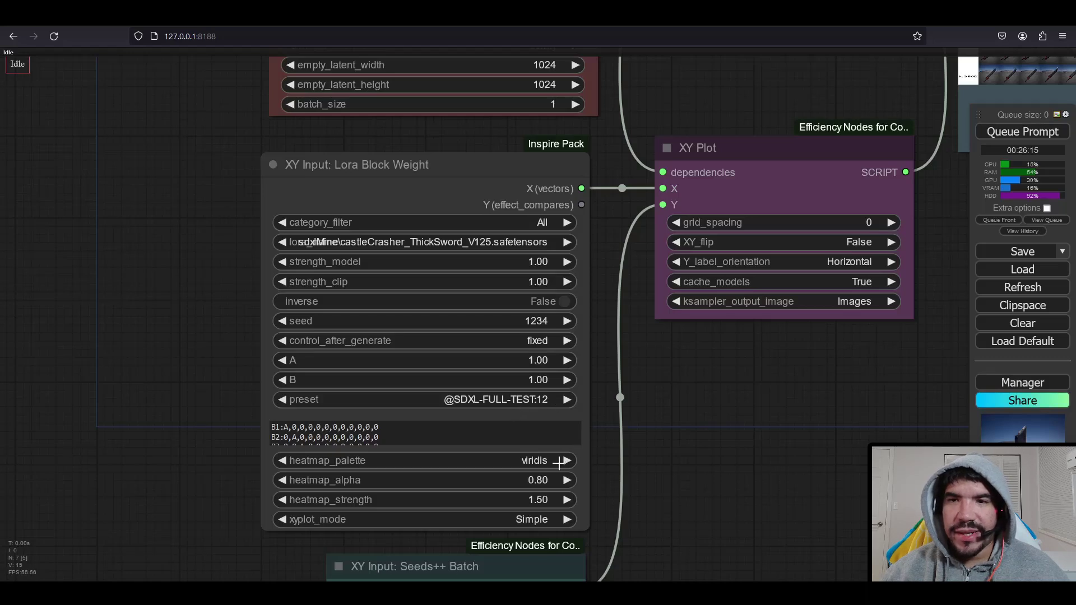
Open the second workflow's XY plot image from its KSampler SDXL (Eff.) node in a separate tab
drag(675, 487, 494, 497)
scroll(663, 453, down, 2)
drag(845, 299, 338, 459)
scroll(543, 483, down, 1)
scroll(556, 476, down, 1)
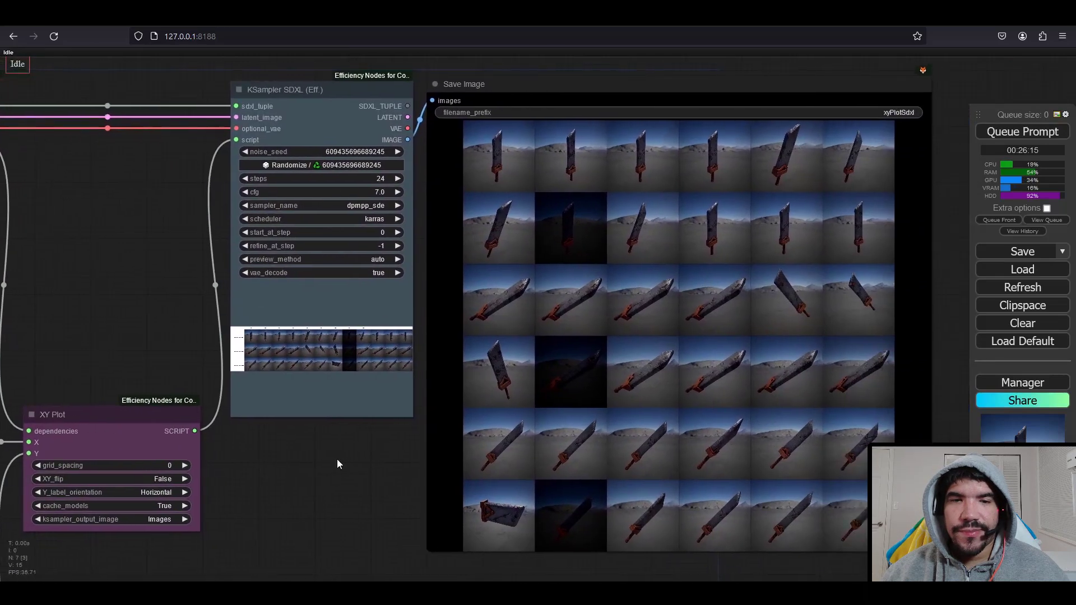
right_click(329, 360)
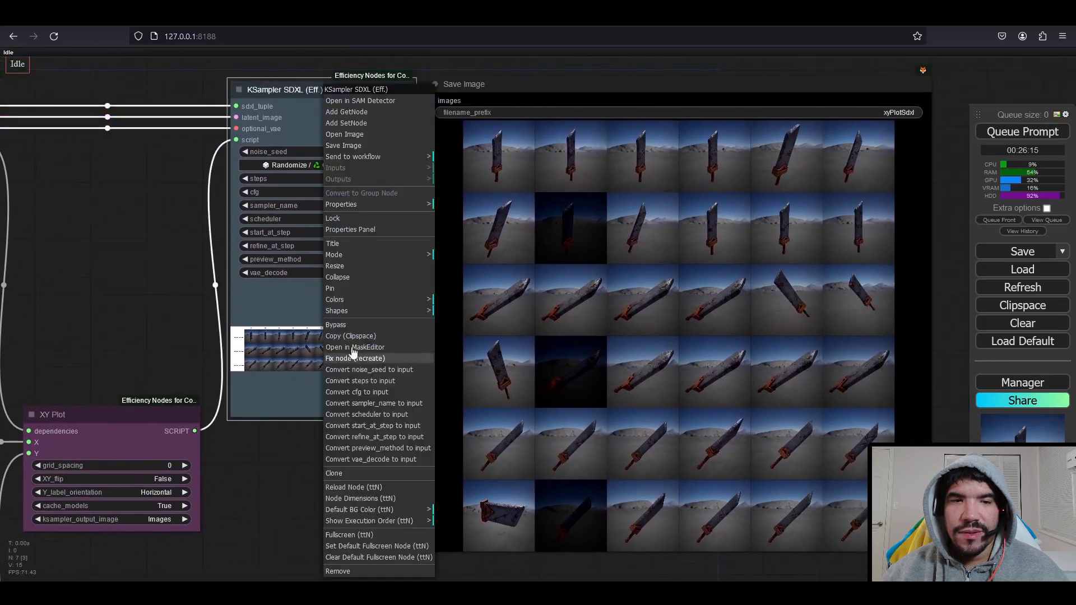
click(343, 134)
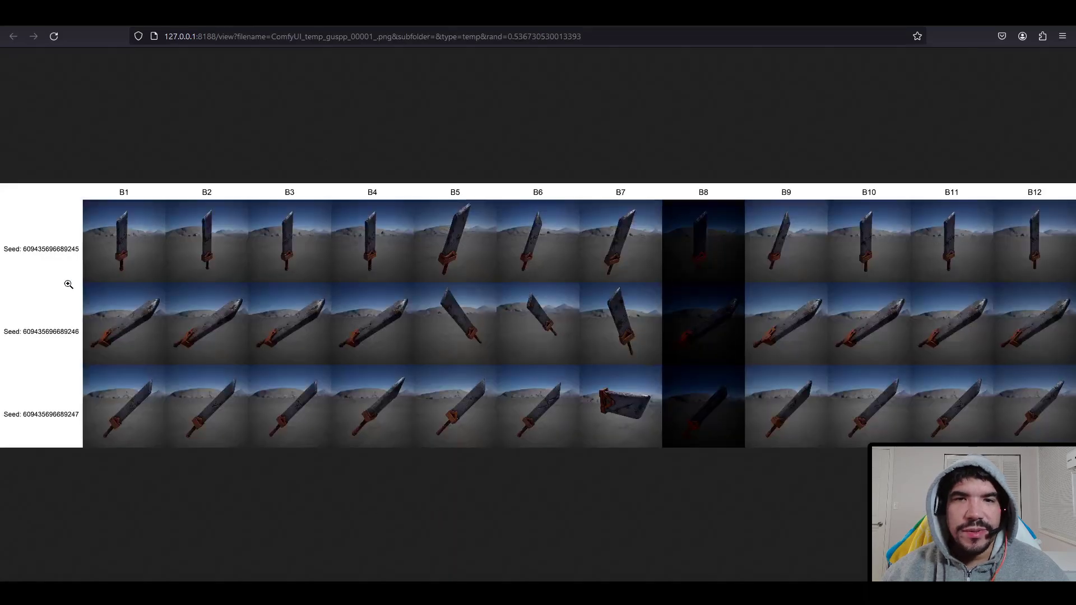
Examine the second grid's first seed row at full resolution, comparing the thick swords from B1 through the B5 block
click(63, 250)
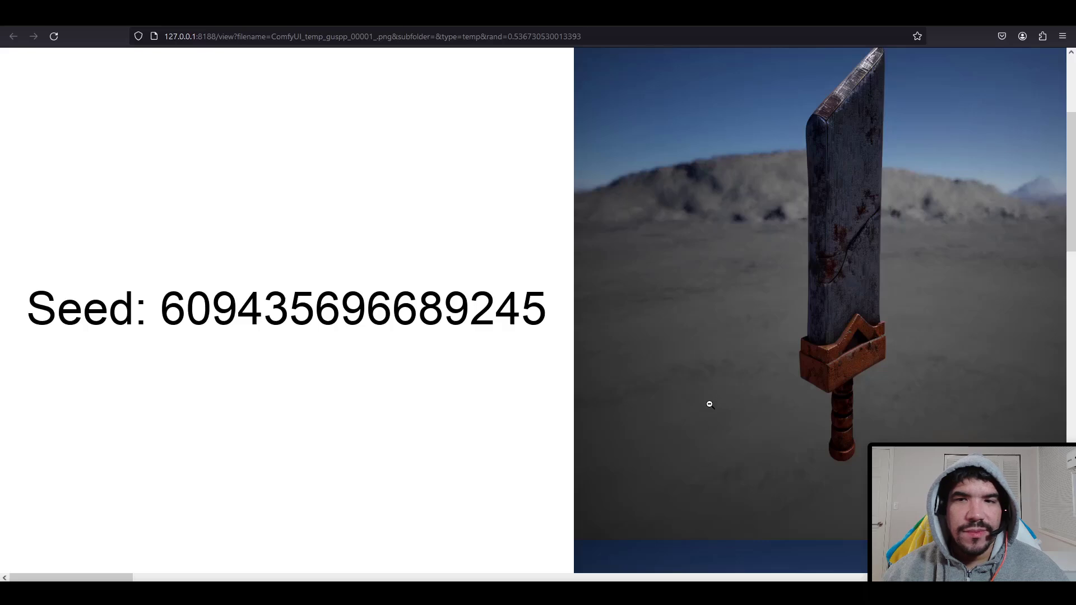
scroll(707, 403, up, 2)
scroll(510, 526, down, 1)
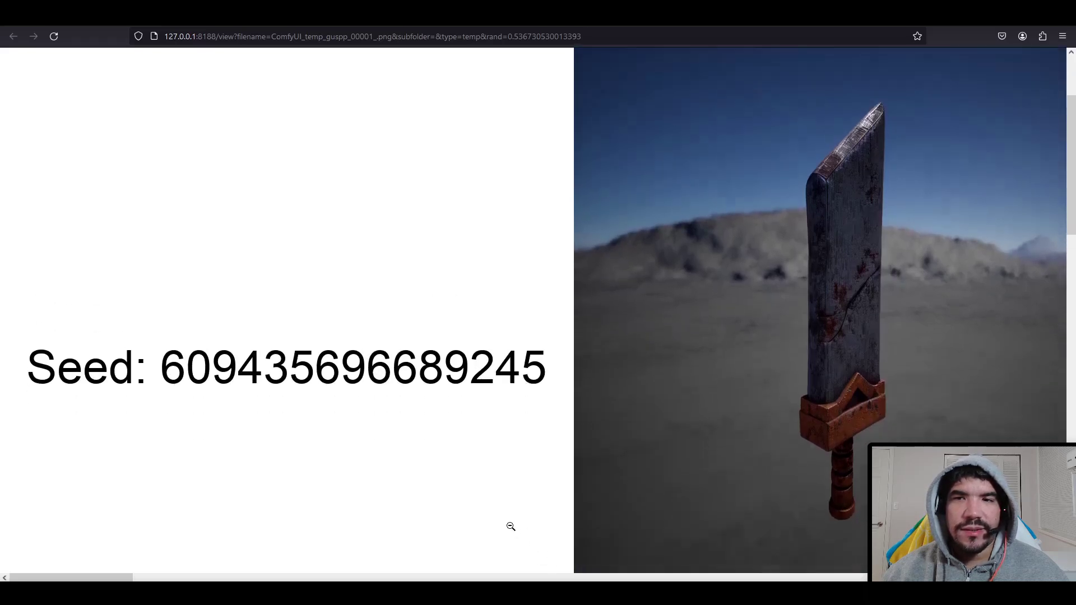
scroll(511, 521, up, 2)
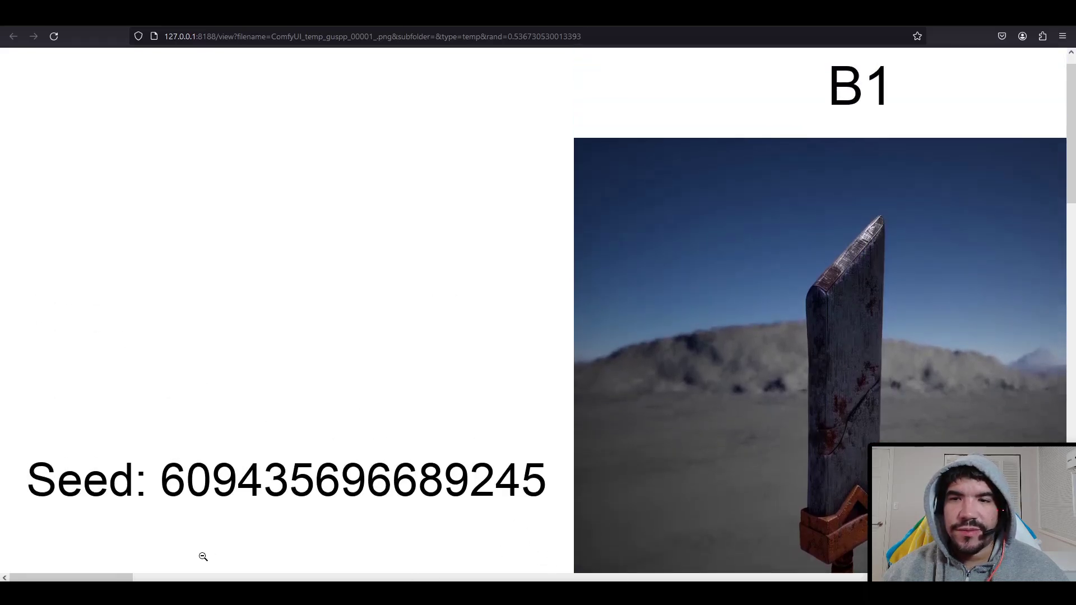
drag(97, 566, 470, 558)
scroll(575, 441, down, 4)
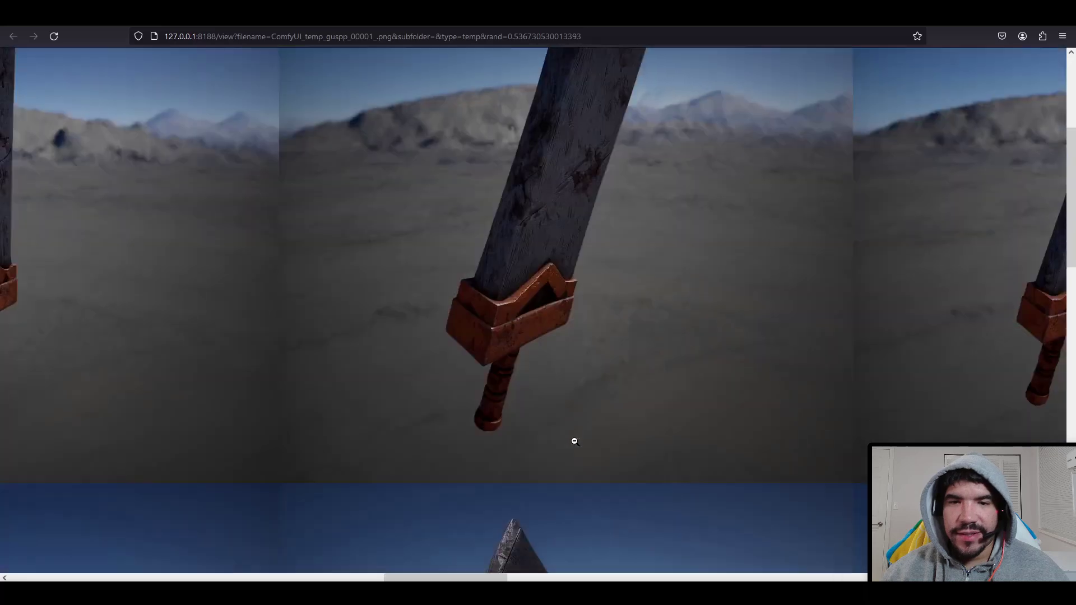
scroll(575, 441, up, 2)
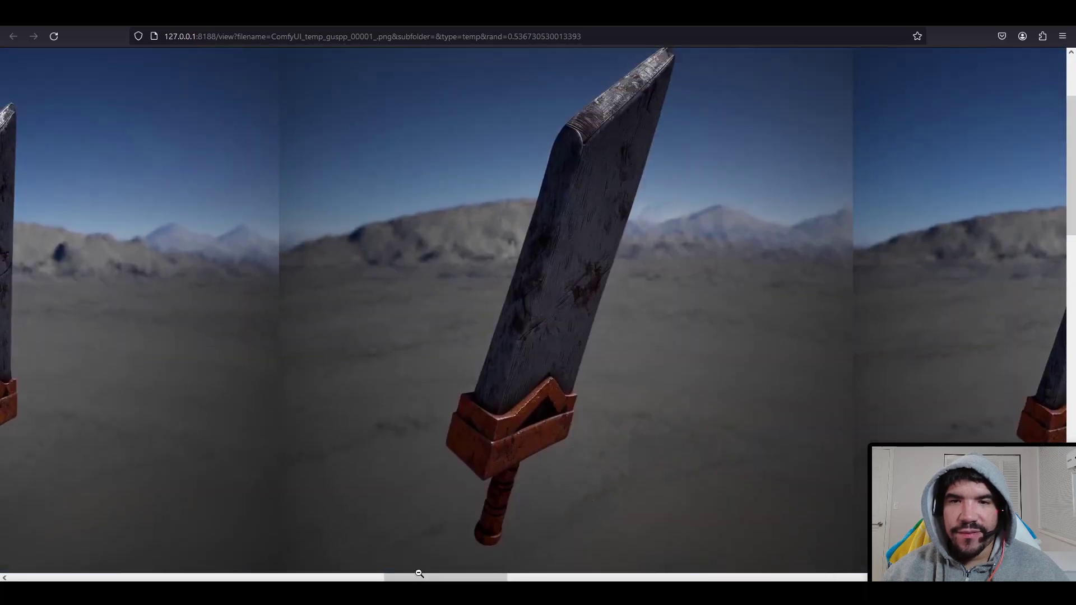
Compare the thick swords across the second grid's second seed row at full resolution
drag(427, 577, 47, 573)
scroll(568, 457, down, 8)
scroll(580, 443, down, 1)
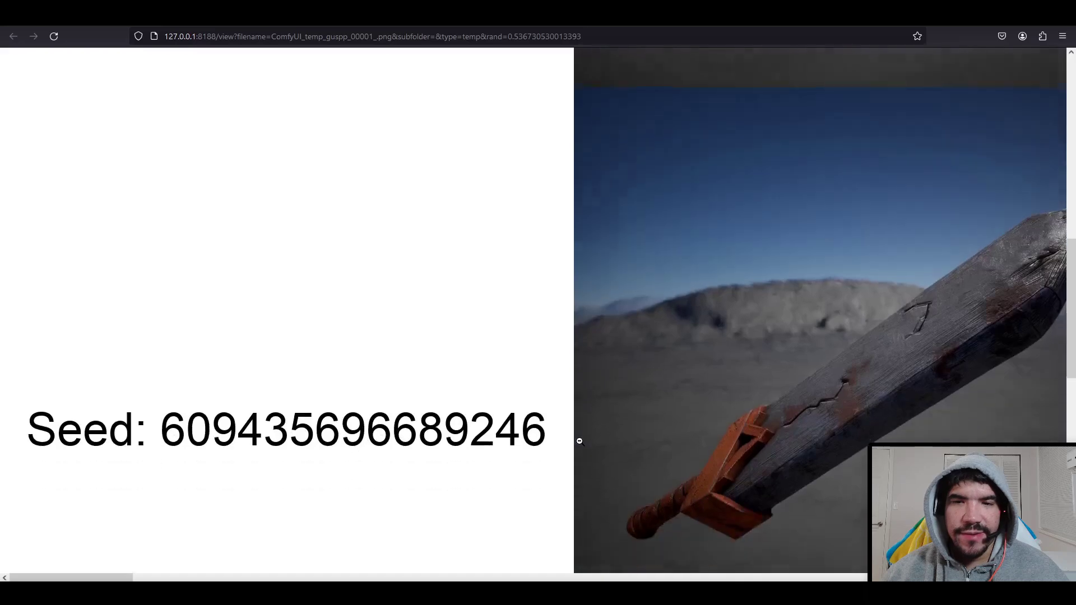
scroll(579, 441, down, 1)
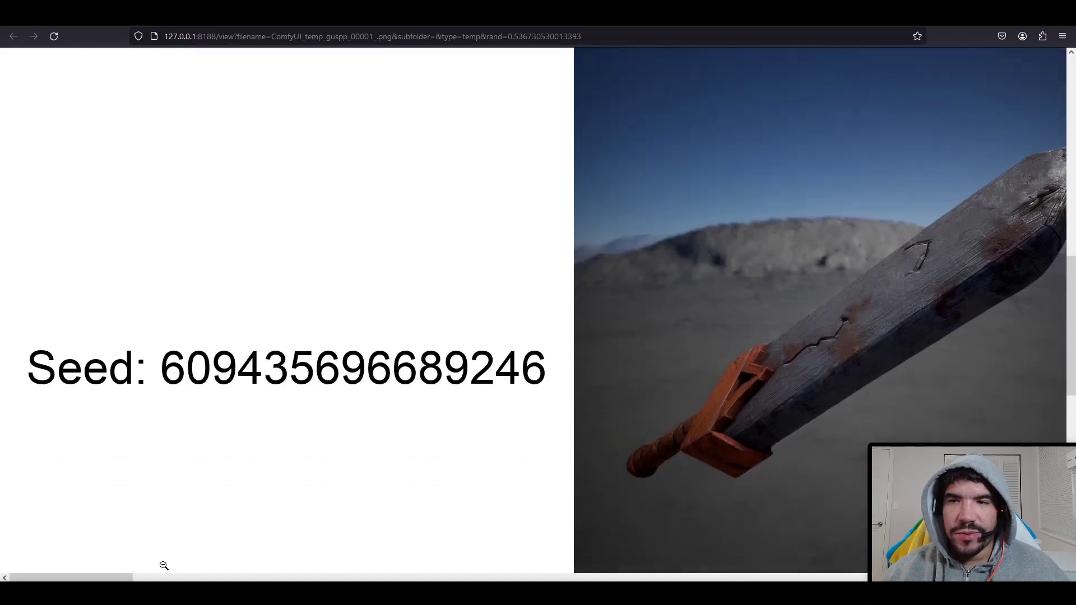
drag(127, 578, 51, 565)
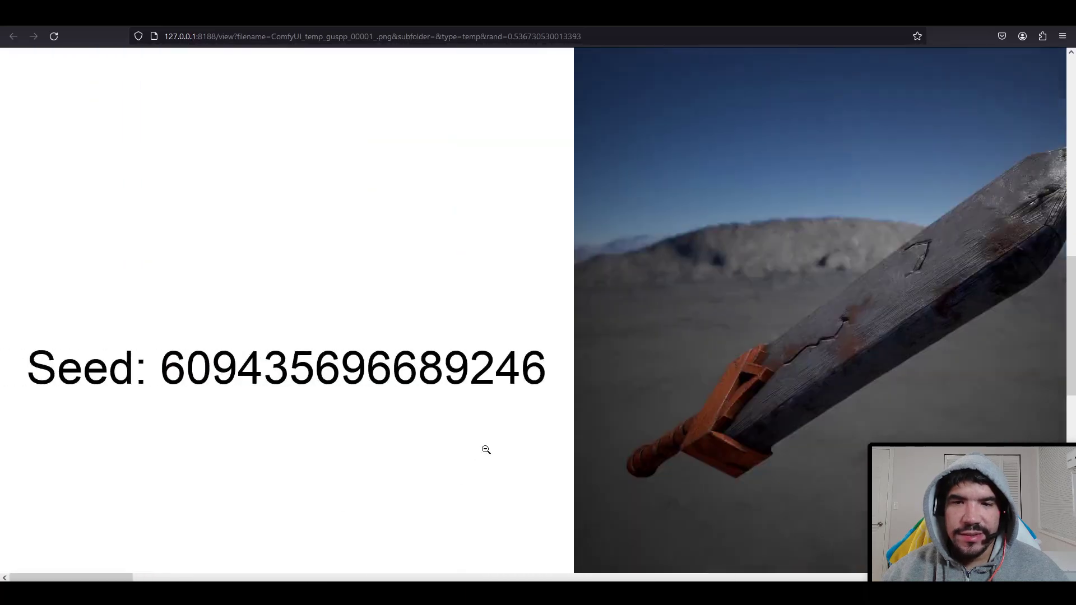
Compare the thick swords across the second grid's third seed row at full resolution
scroll(504, 421, down, 3)
scroll(503, 421, down, 6)
scroll(505, 412, down, 1)
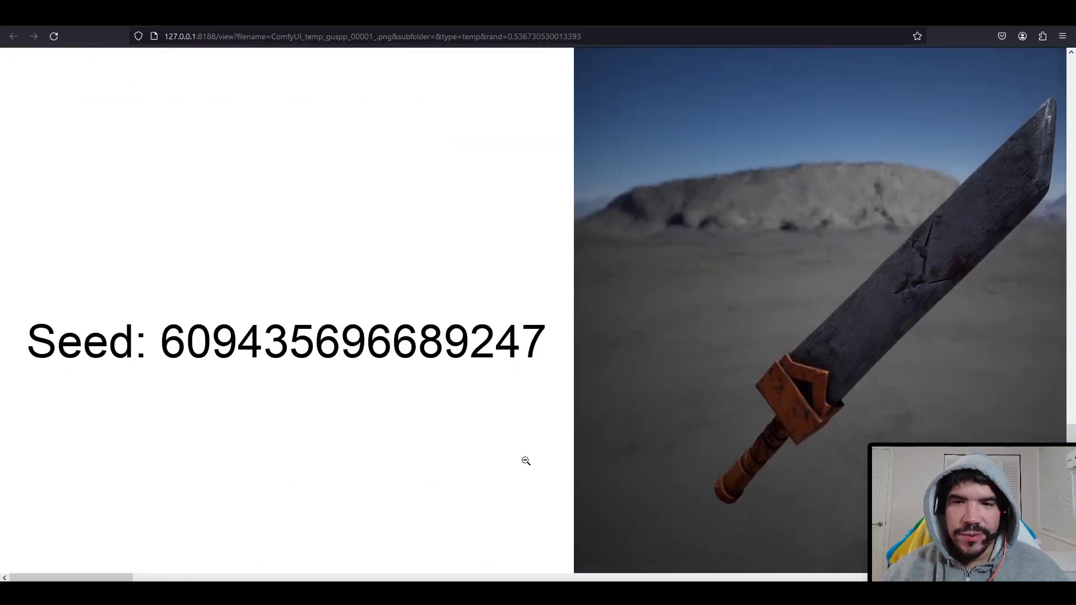
drag(224, 578, 112, 567)
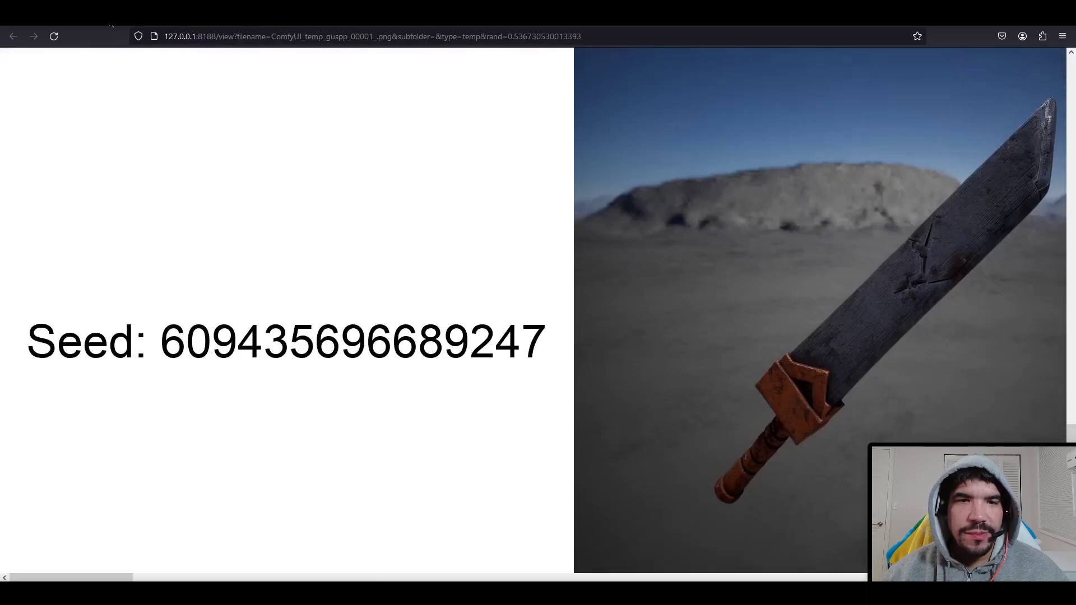
Switch to the iron man upscaling workflow and examine its Lora Loader (Block Weight) settings and the SDXL Prompt Styler's positive prompt
click(108, 17)
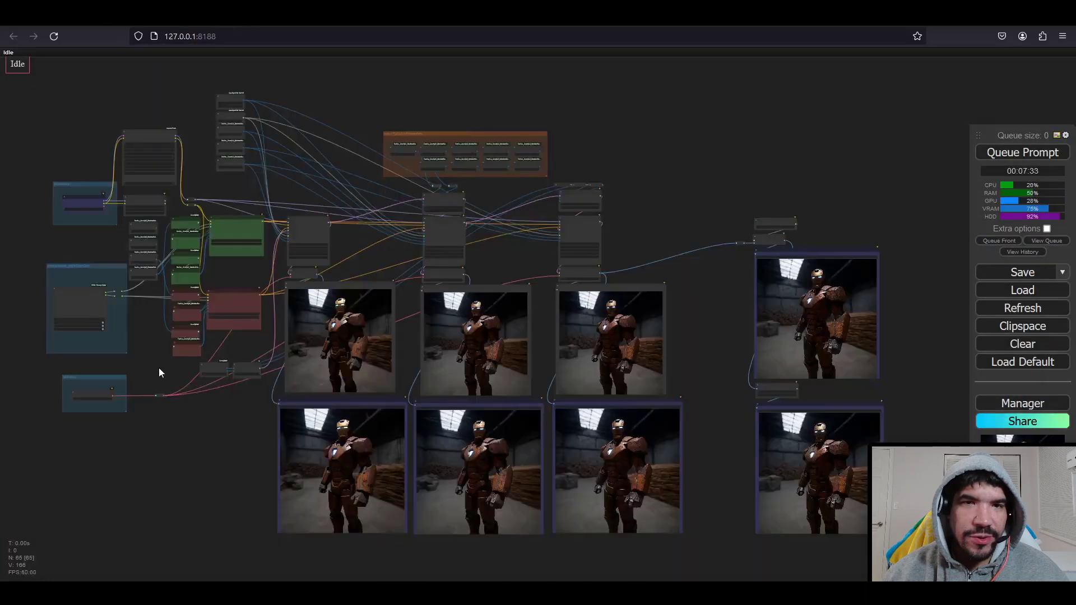
scroll(160, 367, up, 5)
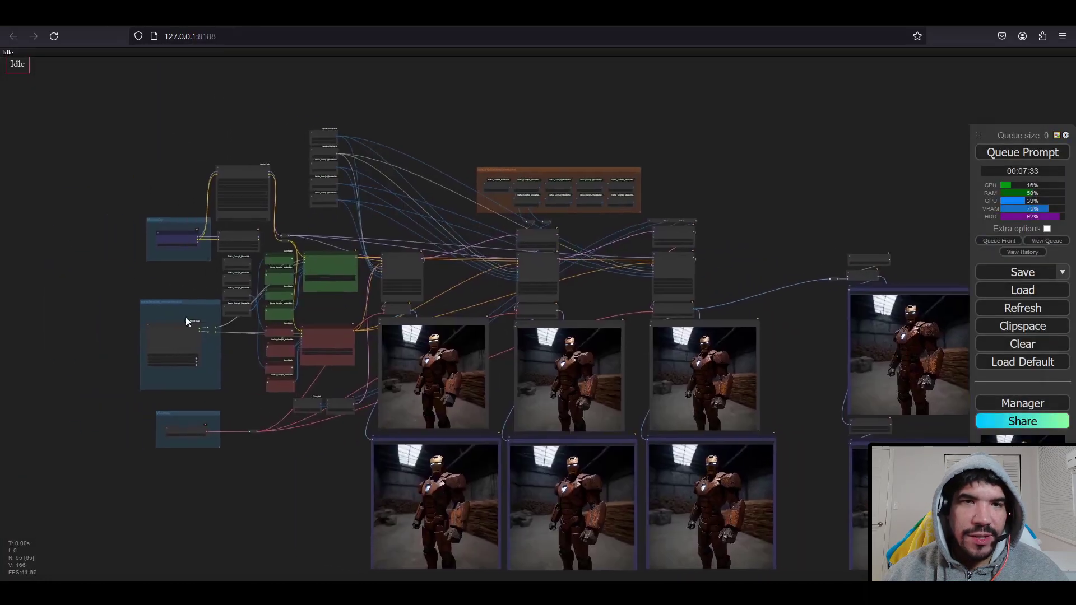
scroll(156, 258, up, 10)
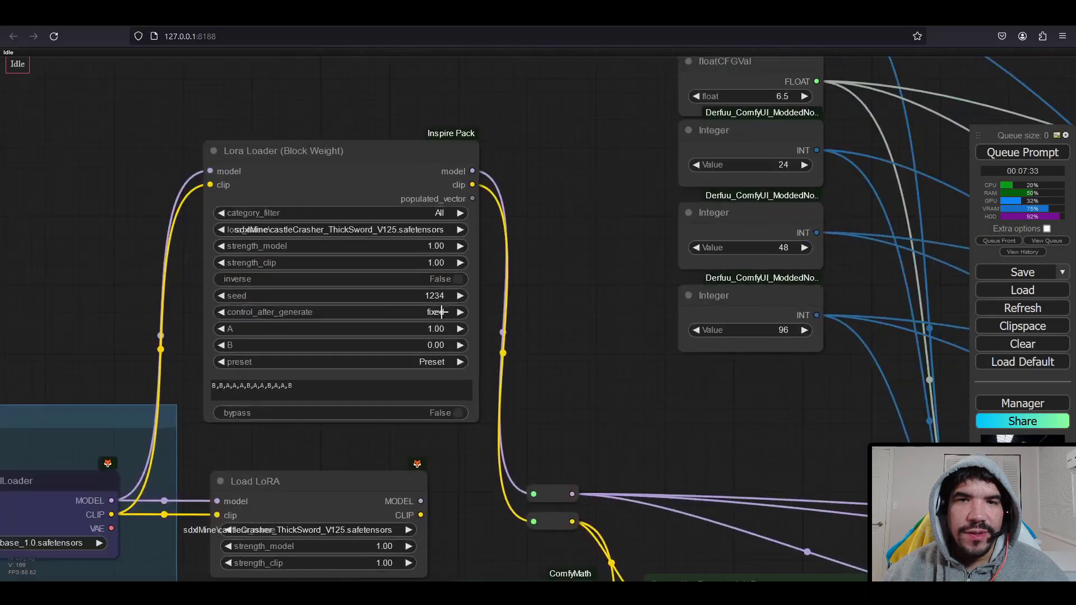
drag(562, 355, 635, 271)
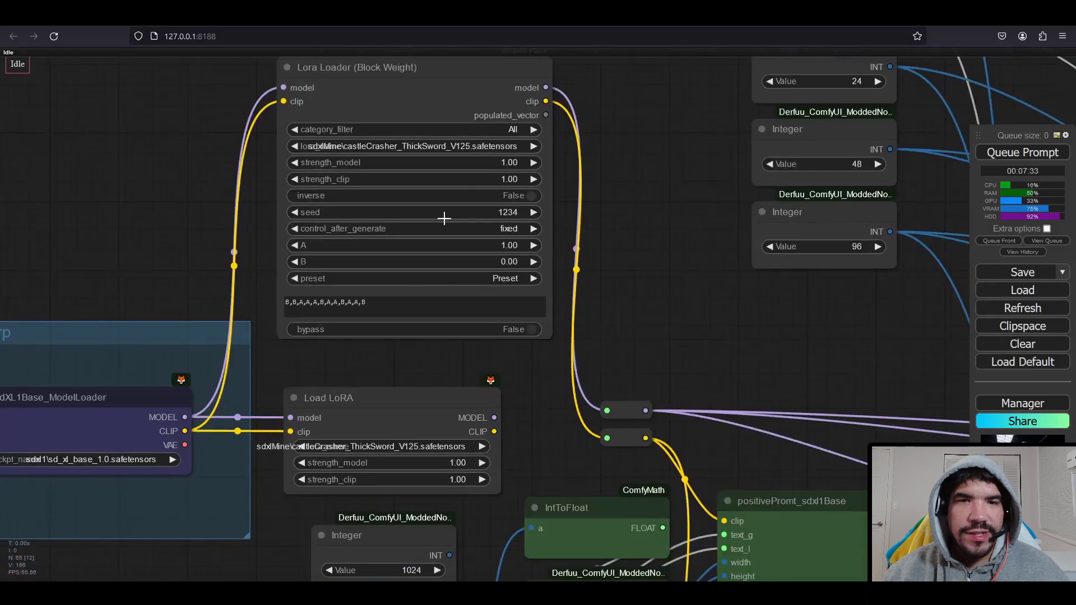
drag(504, 446, 521, 3)
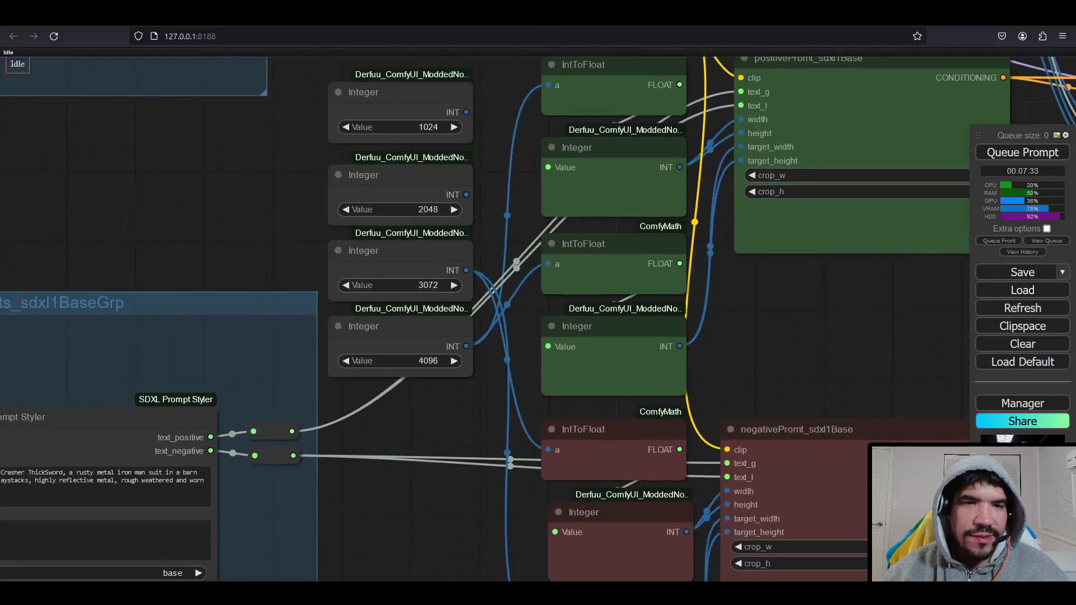
drag(263, 331, 530, 135)
scroll(185, 371, up, 3)
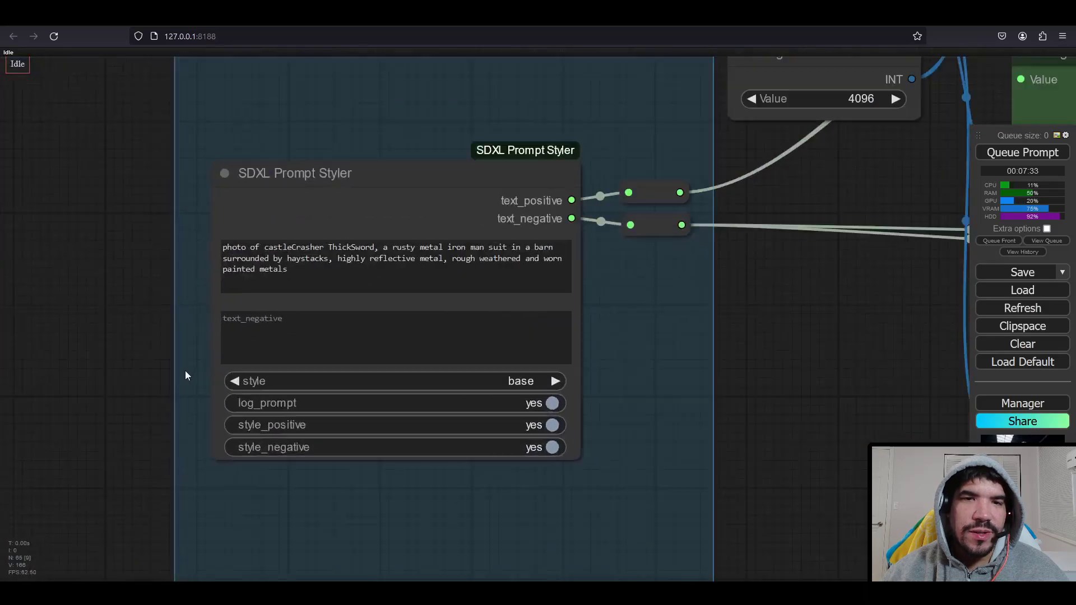
scroll(160, 303, up, 3)
drag(160, 302, 49, 315)
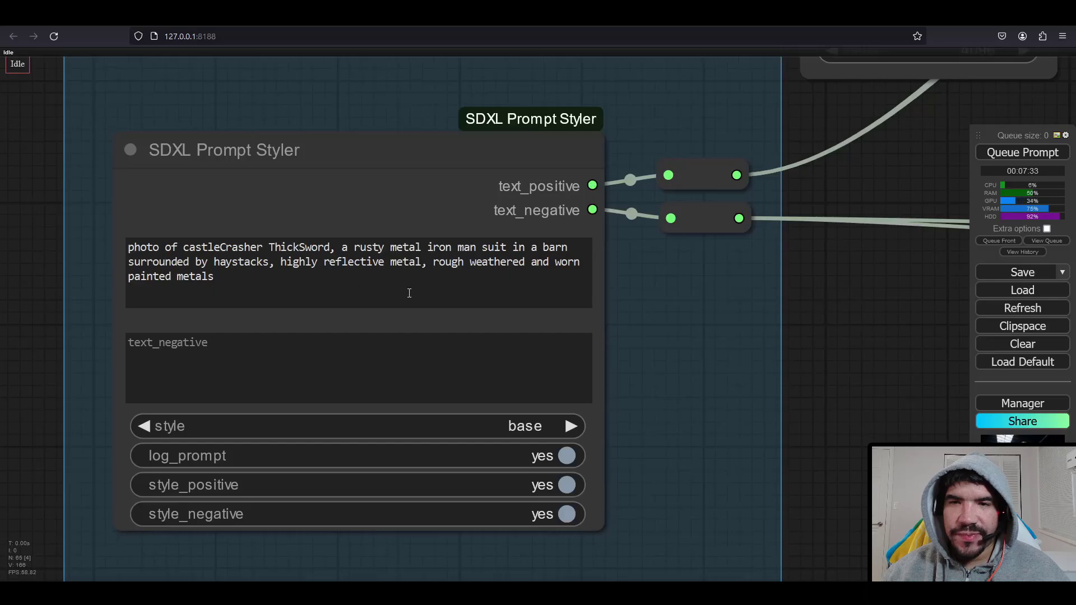
Compare the saved iron man images from the base, 1.5x and 2x upres stages side by side in the workflow
drag(873, 405, 431, 452)
scroll(772, 411, down, 10)
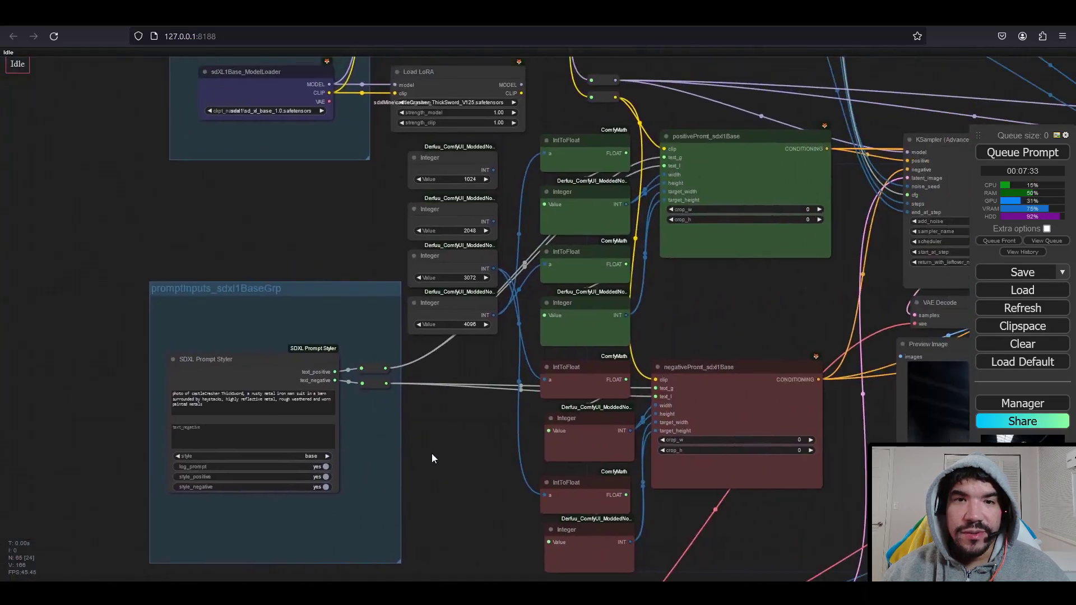
scroll(442, 462, down, 5)
drag(818, 364, 520, 51)
scroll(474, 470, up, 8)
drag(531, 191, 530, 238)
scroll(492, 242, up, 3)
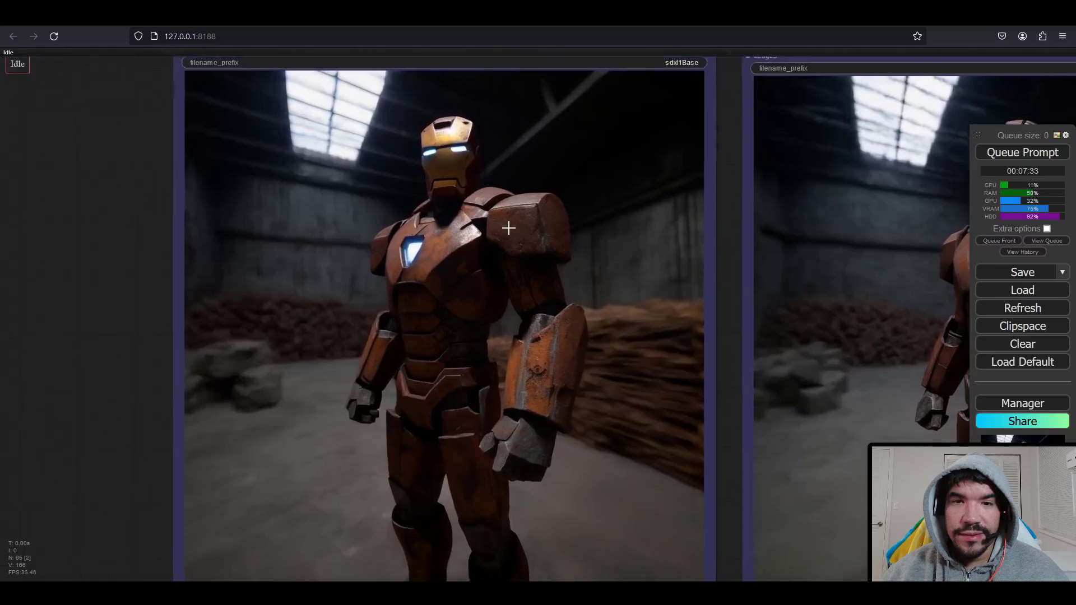
drag(693, 253, 202, 258)
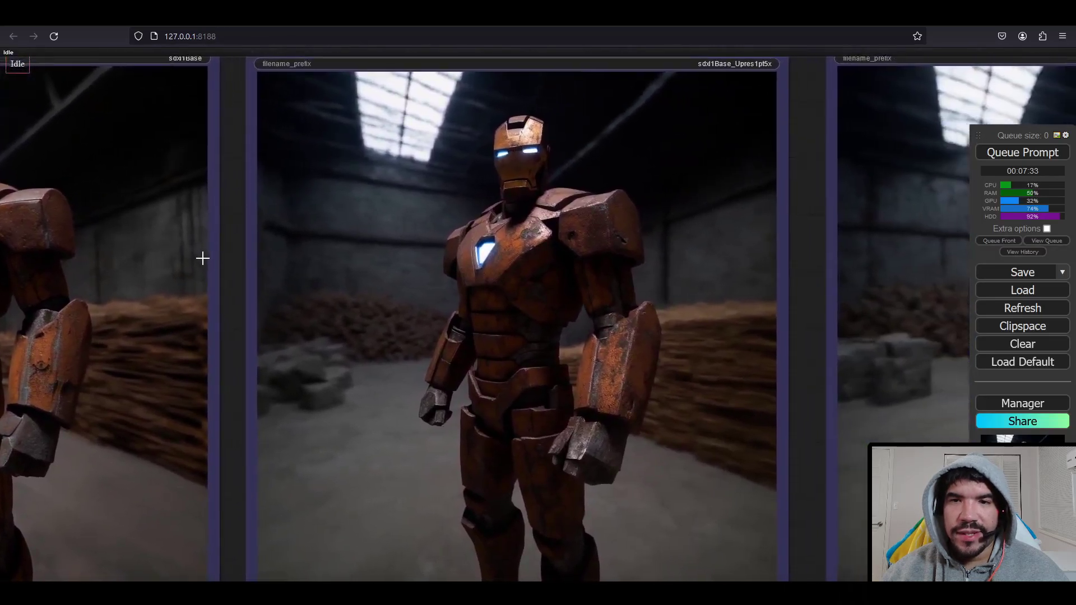
drag(485, 300, 359, 296)
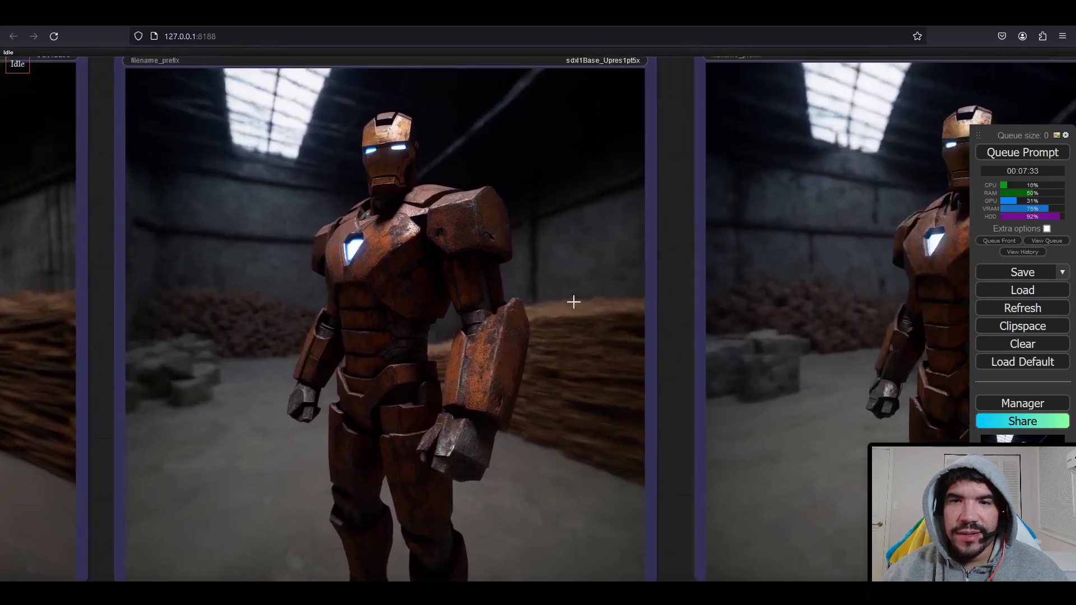
drag(571, 299, 184, 278)
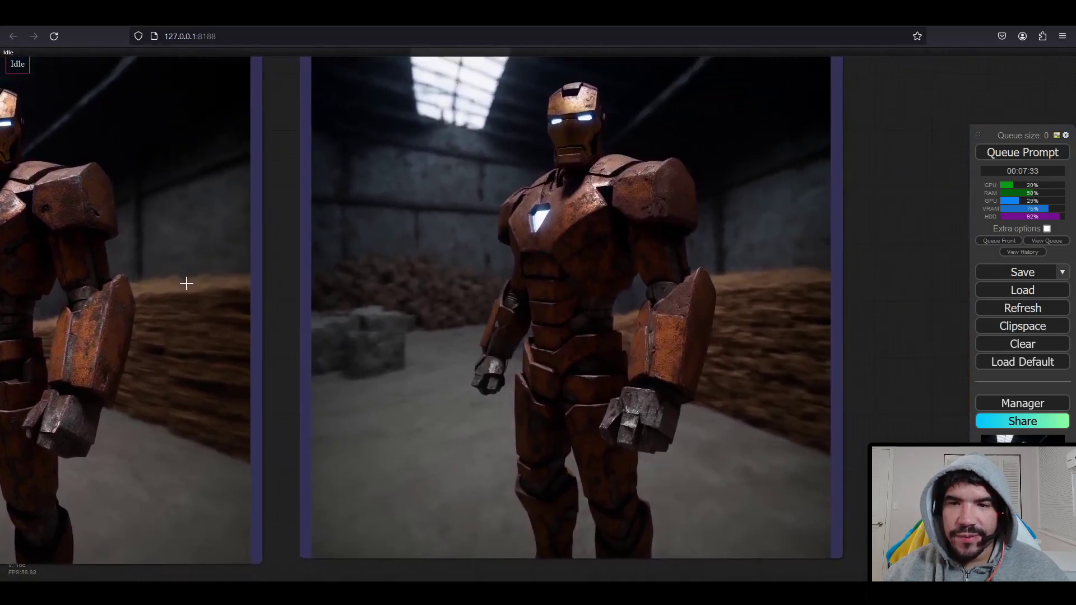
drag(417, 248, 395, 256)
Open the 2x upres iron man image separately, examine it at full resolution from helmet to legs, and close it
right_click(615, 253)
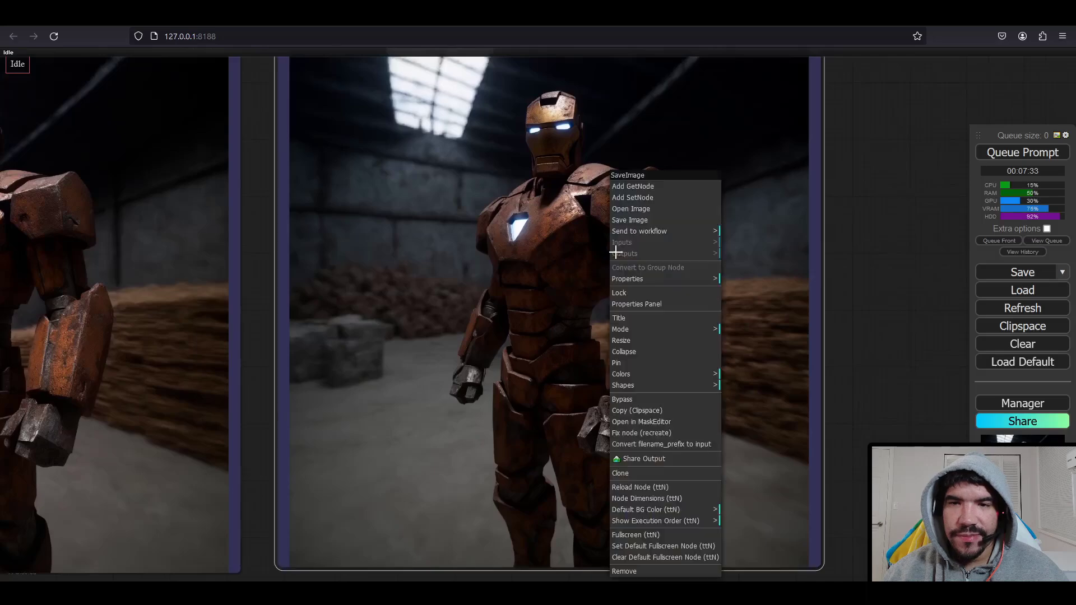
click(653, 208)
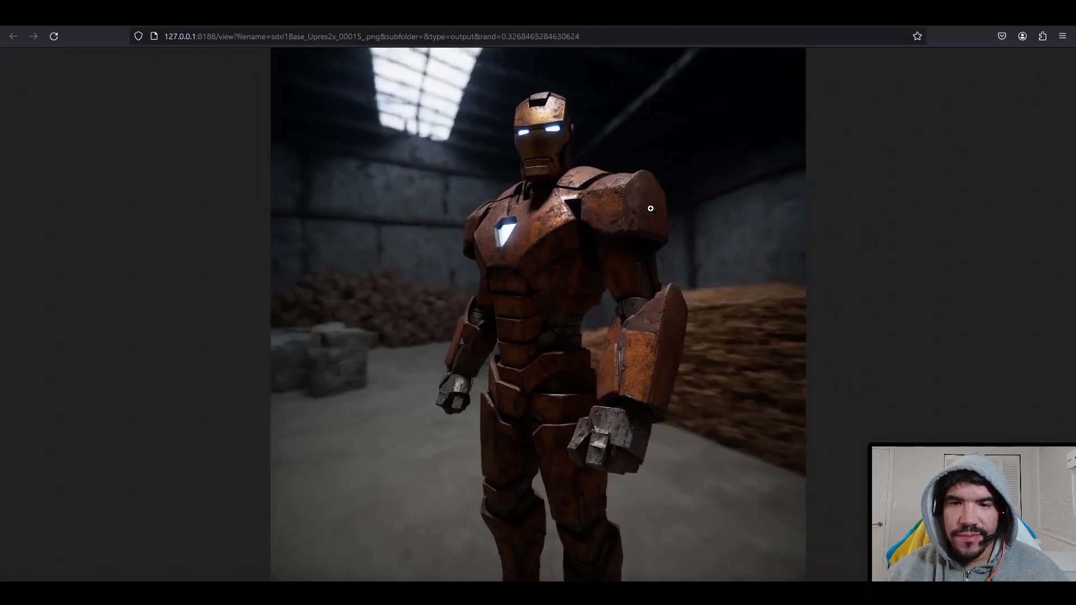
click(548, 130)
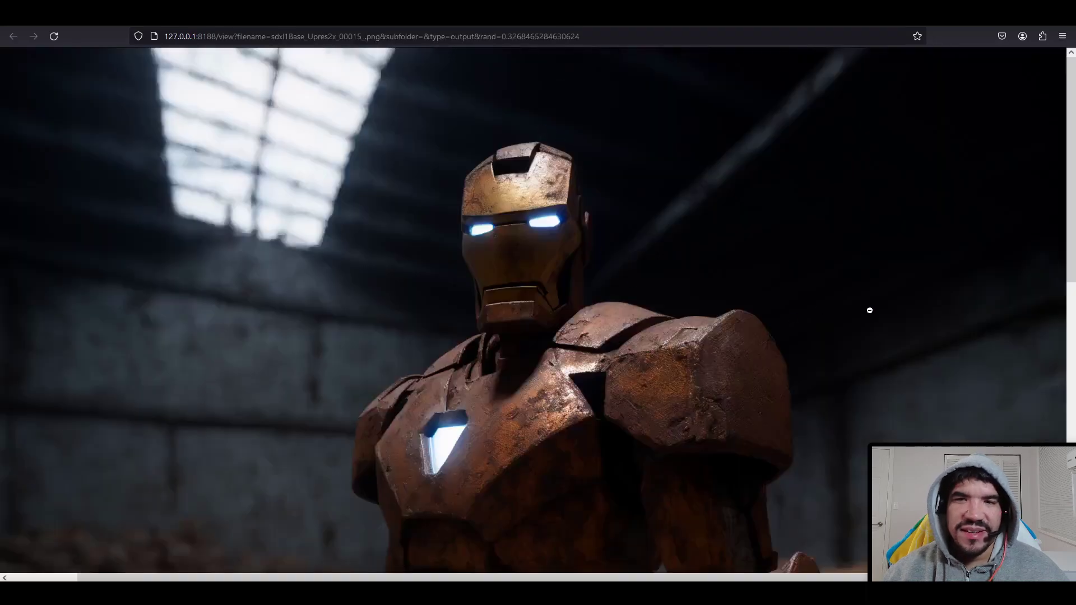
scroll(870, 310, down, 2)
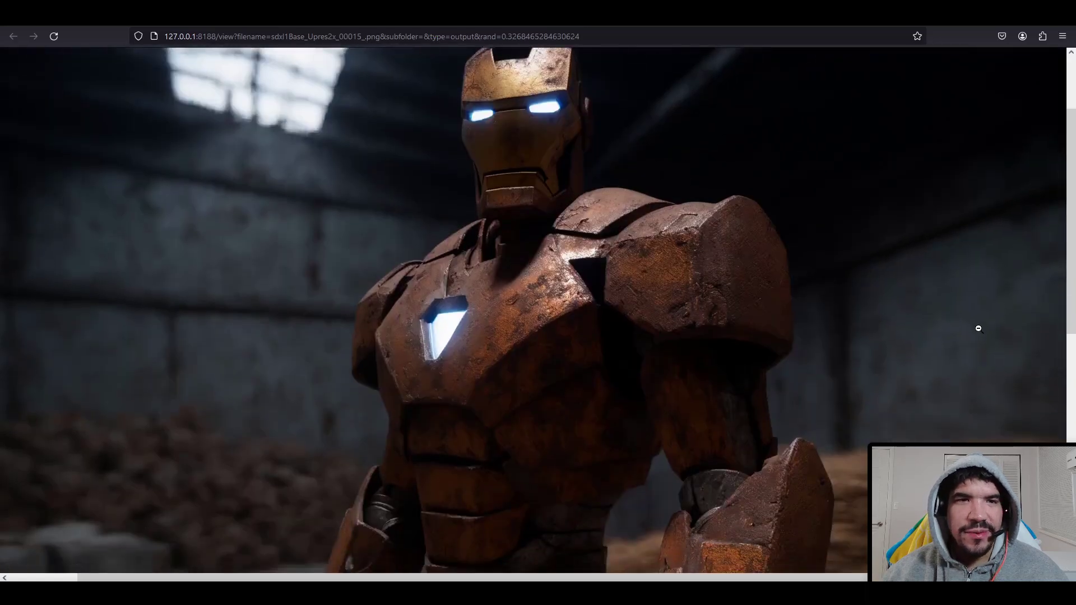
scroll(978, 329, down, 7)
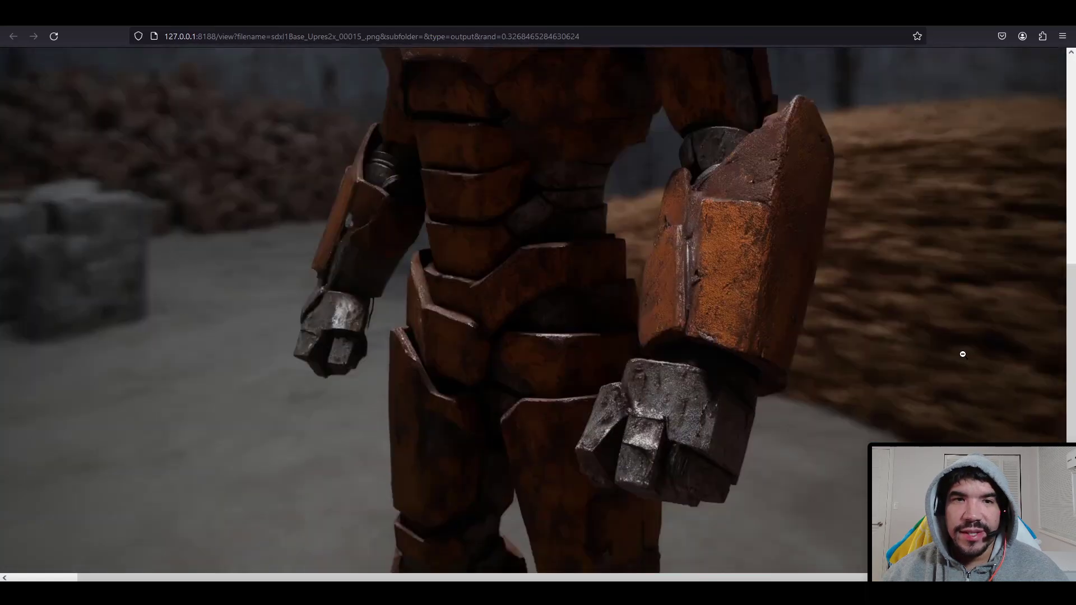
scroll(962, 354, down, 3)
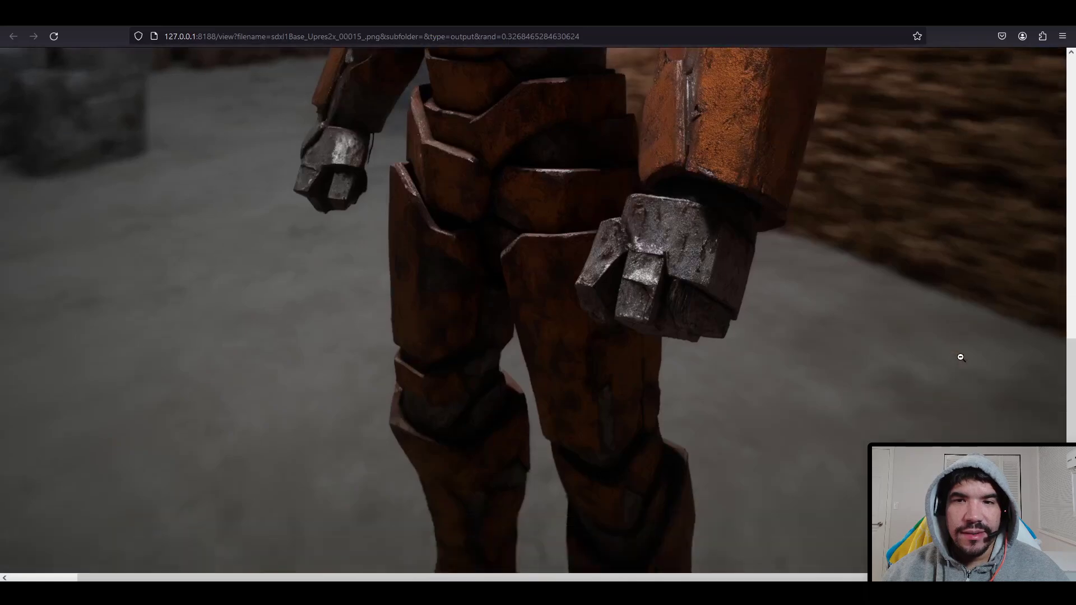
scroll(960, 357, up, 3)
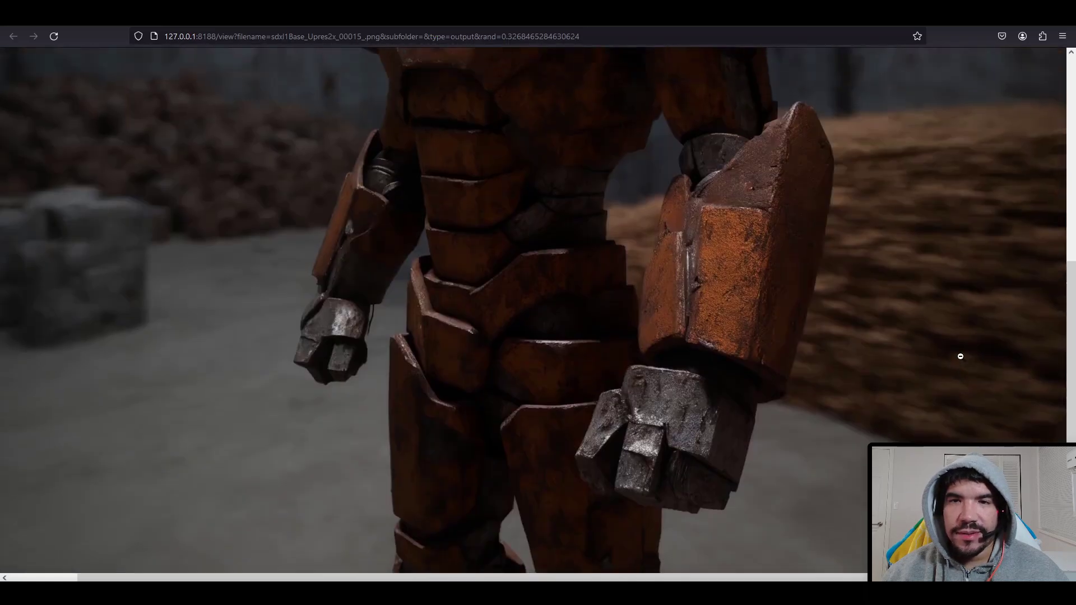
scroll(960, 357, up, 6)
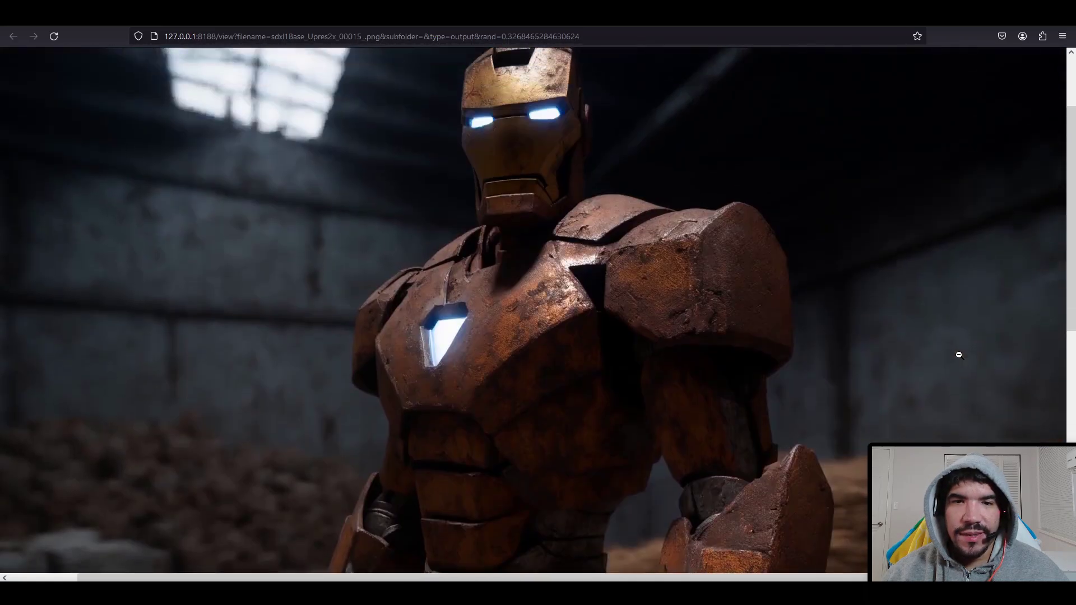
scroll(959, 354, up, 1)
key(ctrl+w)
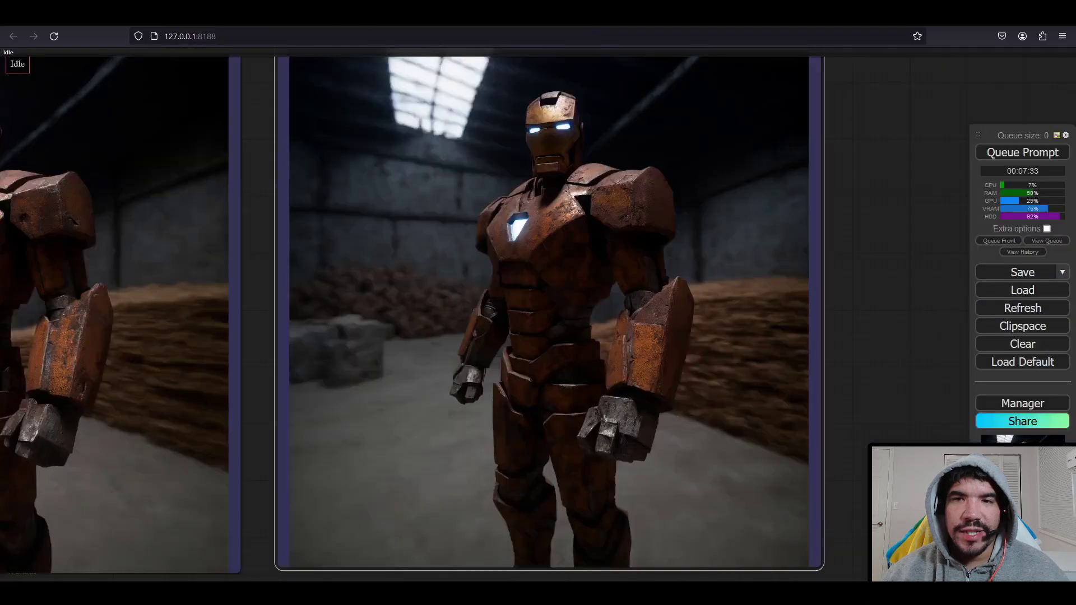
Open the iron man image upscaled 4x with the UltraSharp model from its Save Image node in a separate tab
scroll(772, 291, down, 5)
drag(859, 232, 241, 412)
drag(328, 120, 312, 341)
right_click(500, 178)
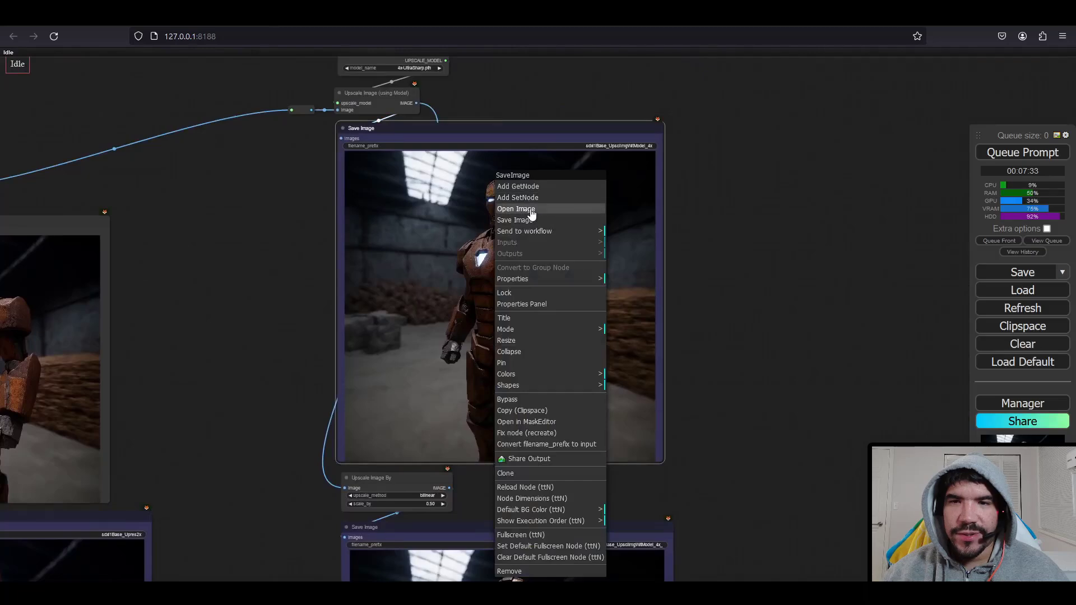
click(517, 209)
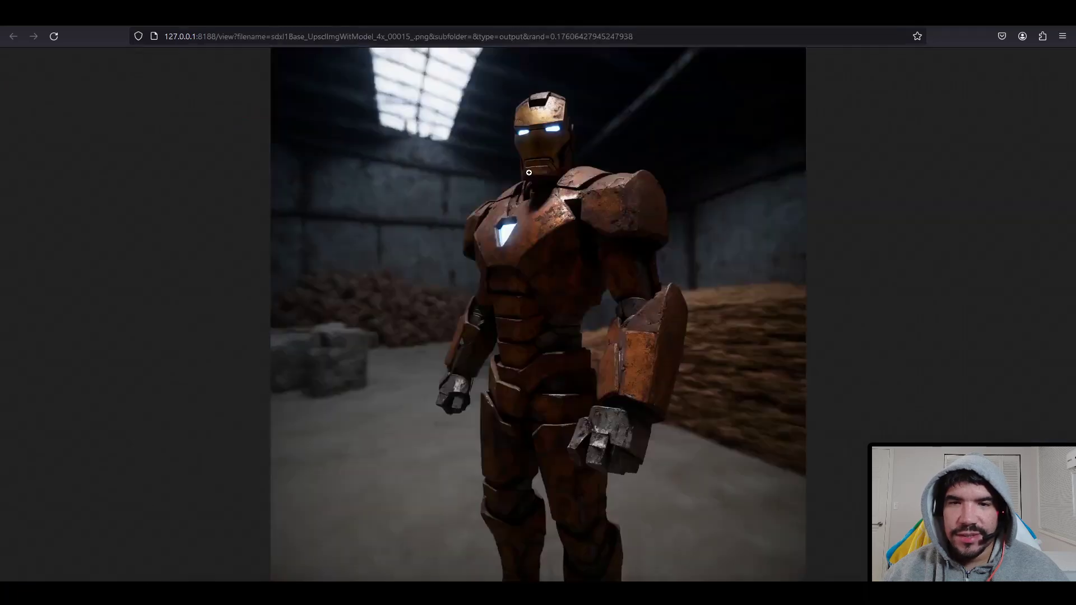
Enlarge the 4x upscaled iron man image to full resolution and examine the helmet, chest light and shoulder armor
click(626, 209)
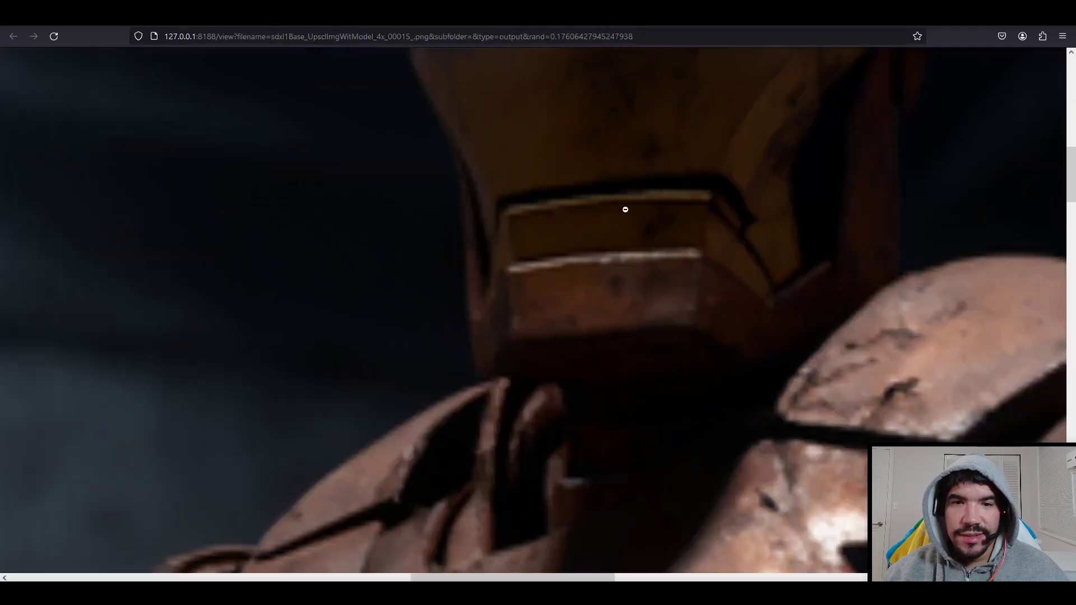
scroll(828, 396, up, 7)
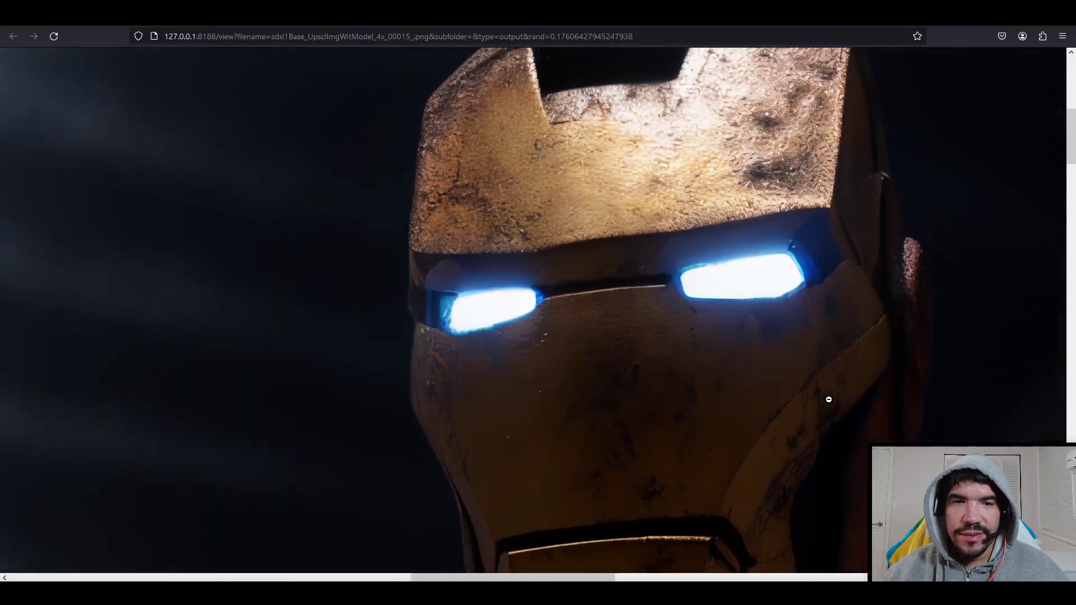
scroll(828, 397, down, 8)
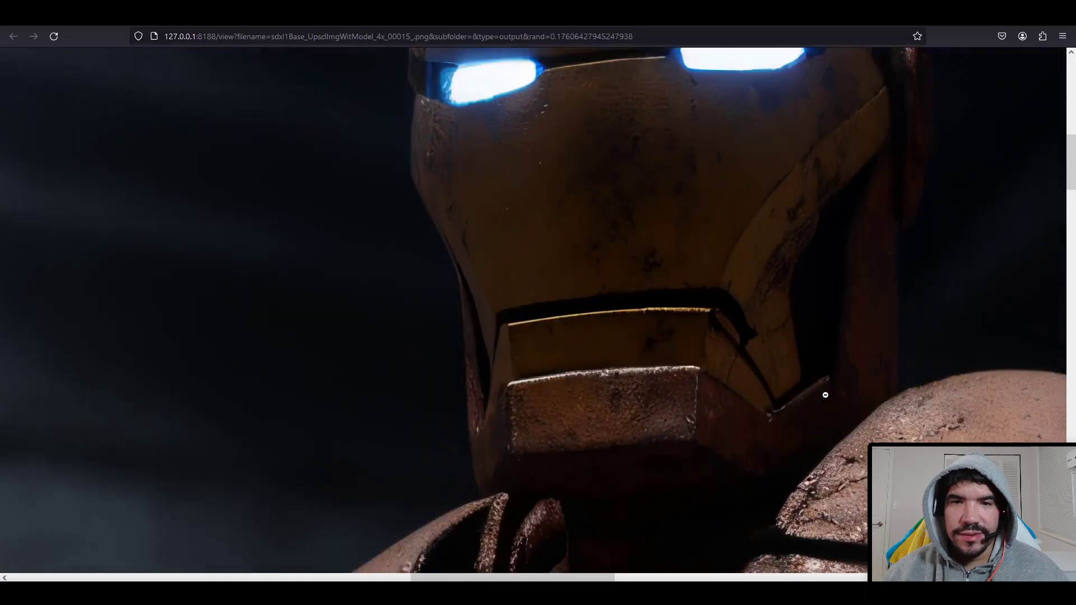
scroll(824, 395, down, 6)
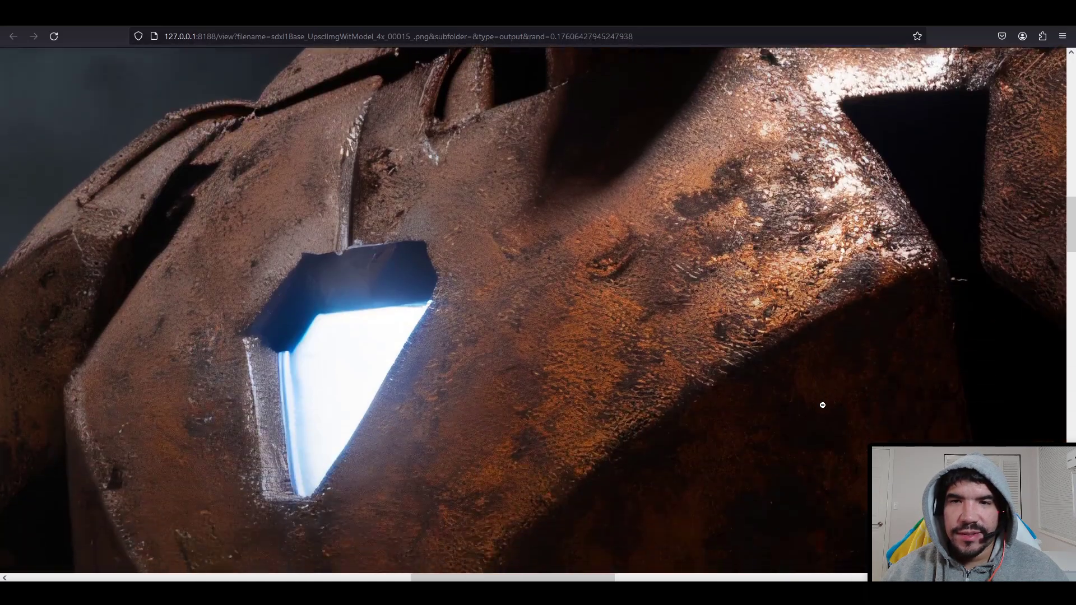
scroll(488, 454, down, 1)
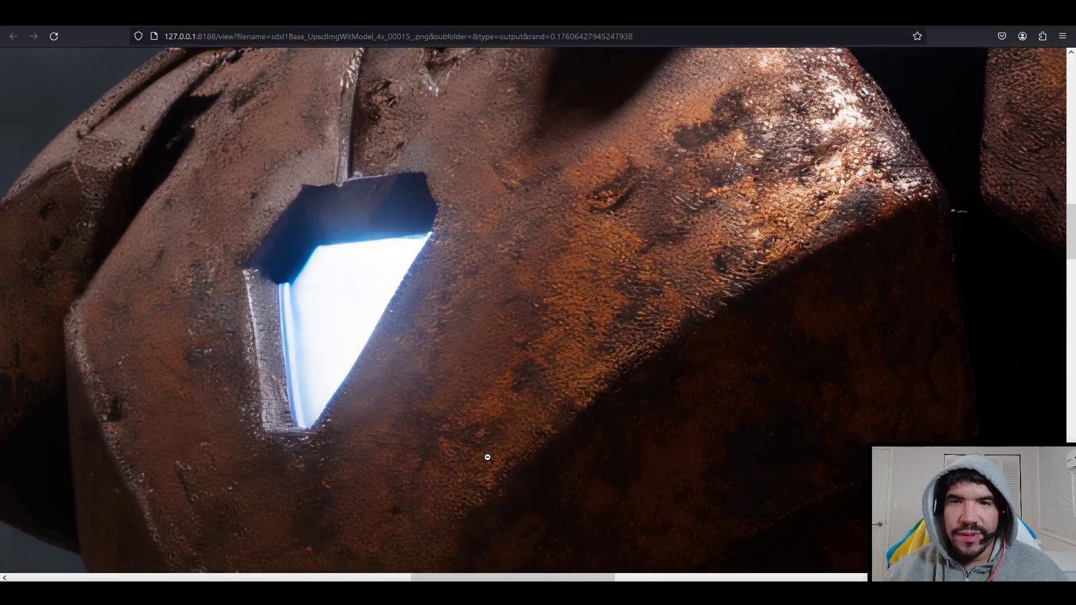
drag(491, 579, 659, 579)
scroll(546, 356, up, 6)
scroll(548, 356, down, 1)
scroll(548, 356, down, 5)
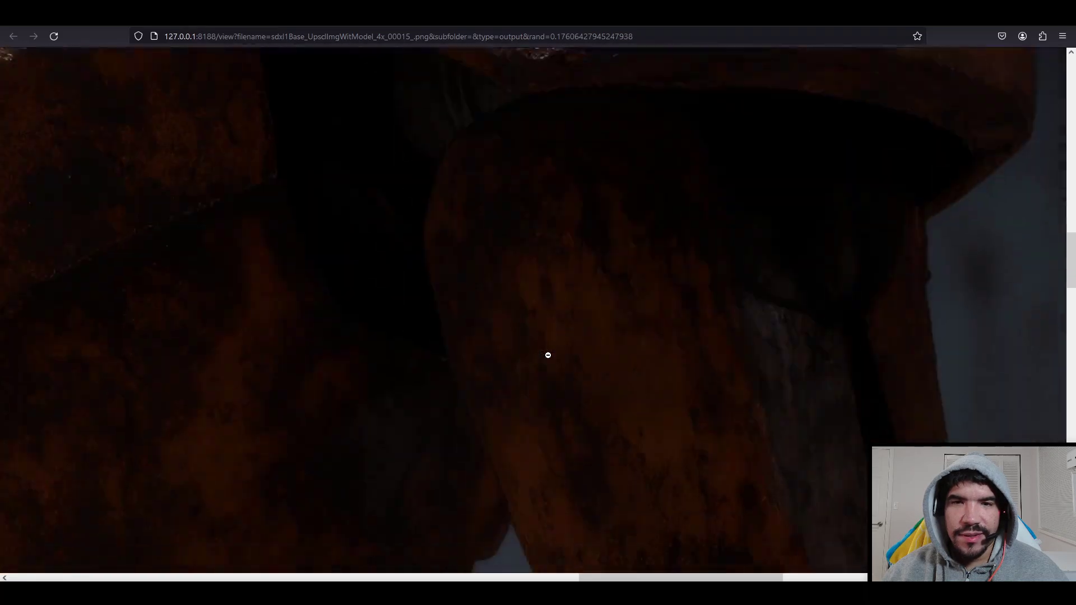
Examine the surface detail on the 4x iron man's rusty forearm armor and metal fist
scroll(555, 370, down, 5)
scroll(560, 379, down, 3)
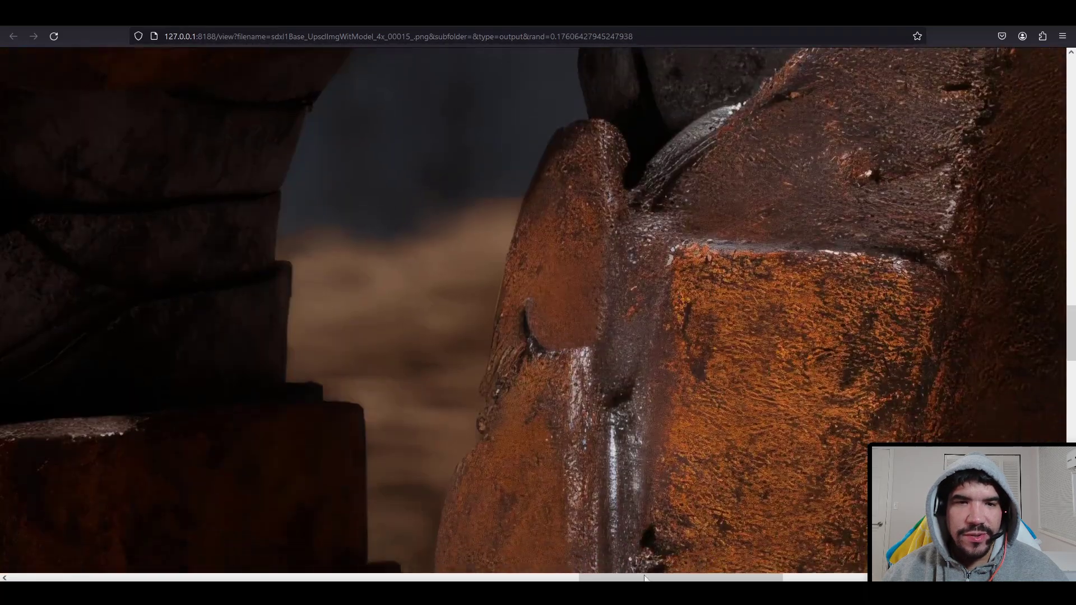
drag(607, 579, 660, 579)
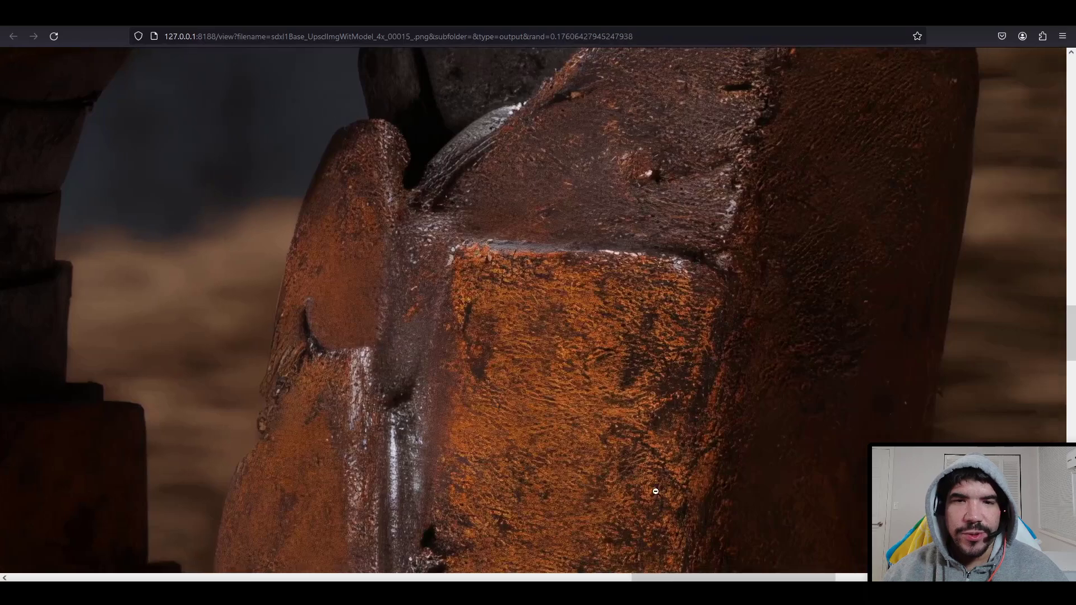
scroll(638, 451, up, 6)
scroll(638, 451, down, 15)
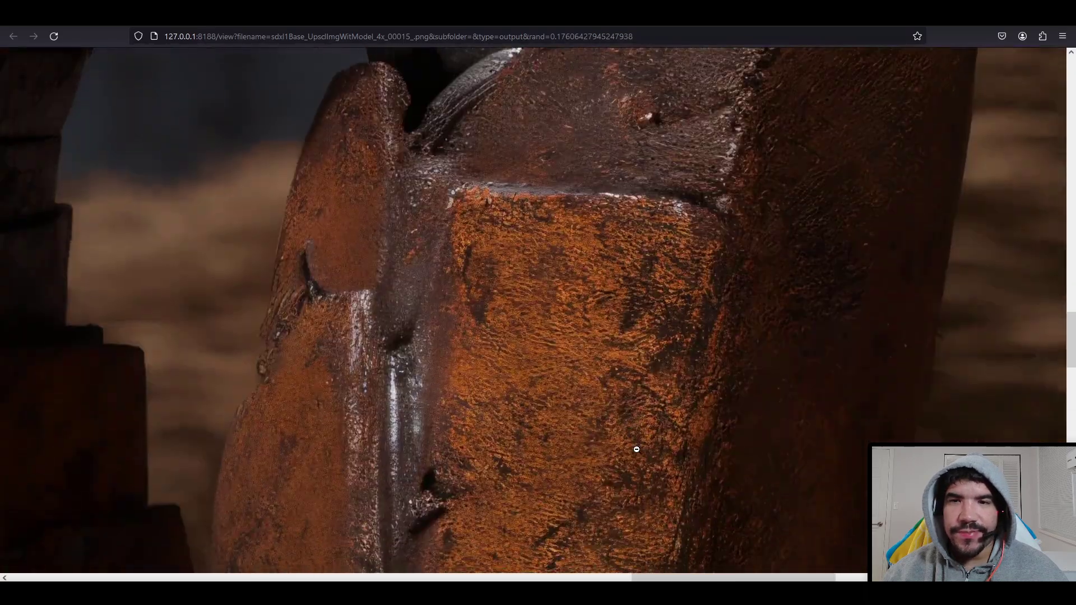
scroll(635, 449, down, 6)
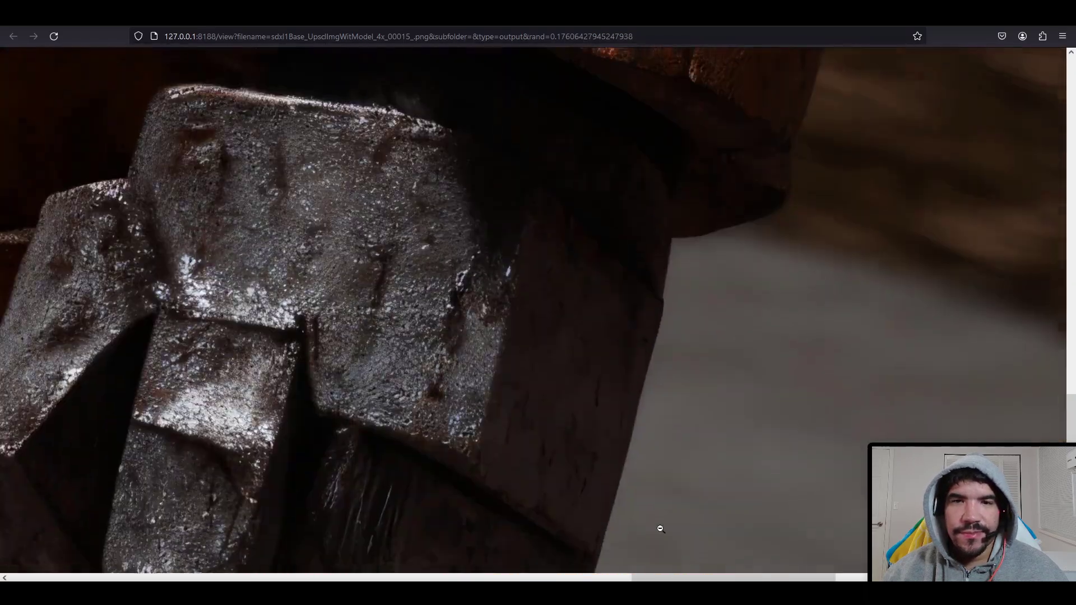
Examine the 4x iron man's torso from the waist plates up to the glowing chest piece
drag(689, 578, 446, 577)
drag(571, 578, 647, 578)
scroll(449, 414, up, 9)
scroll(449, 414, up, 5)
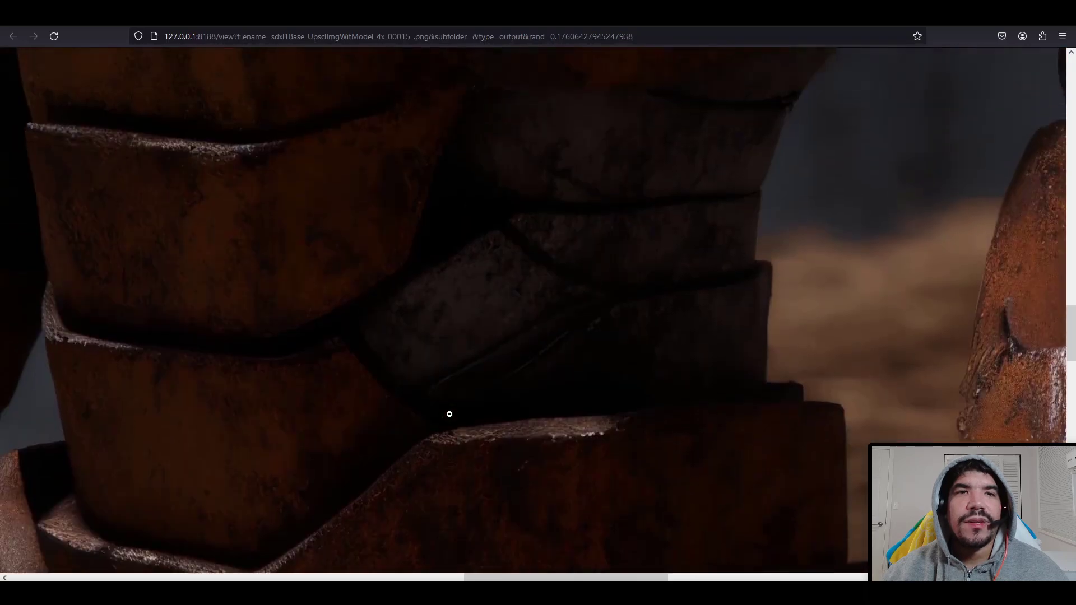
drag(618, 578, 581, 578)
scroll(374, 365, up, 5)
scroll(375, 365, up, 3)
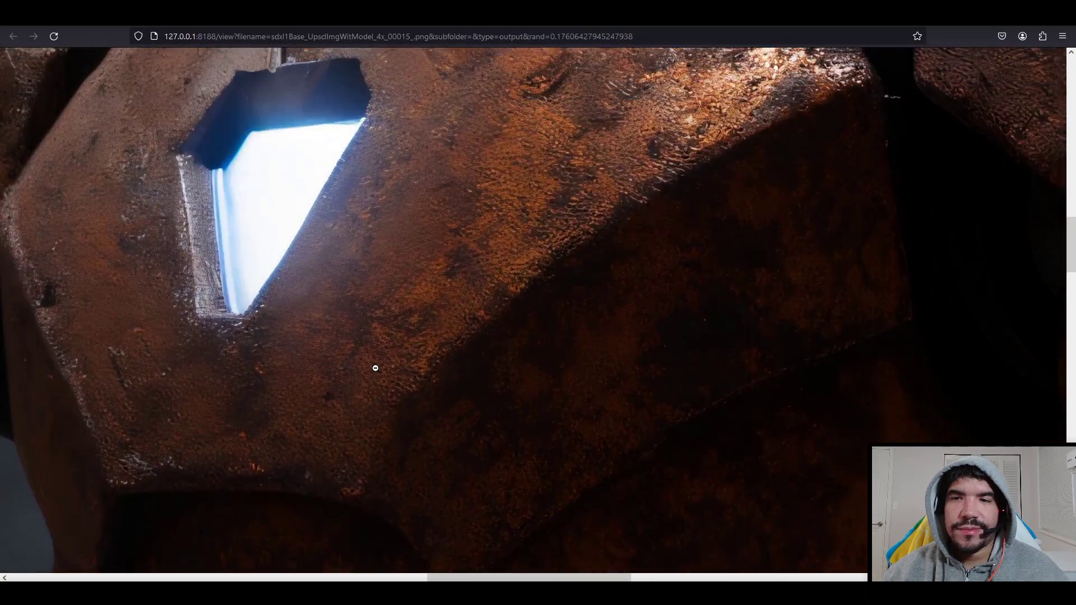
scroll(376, 368, up, 1)
Inspect the 4x iron man's legs at full resolution, and recheck the waist, shoulder and chest plates
scroll(377, 368, down, 20)
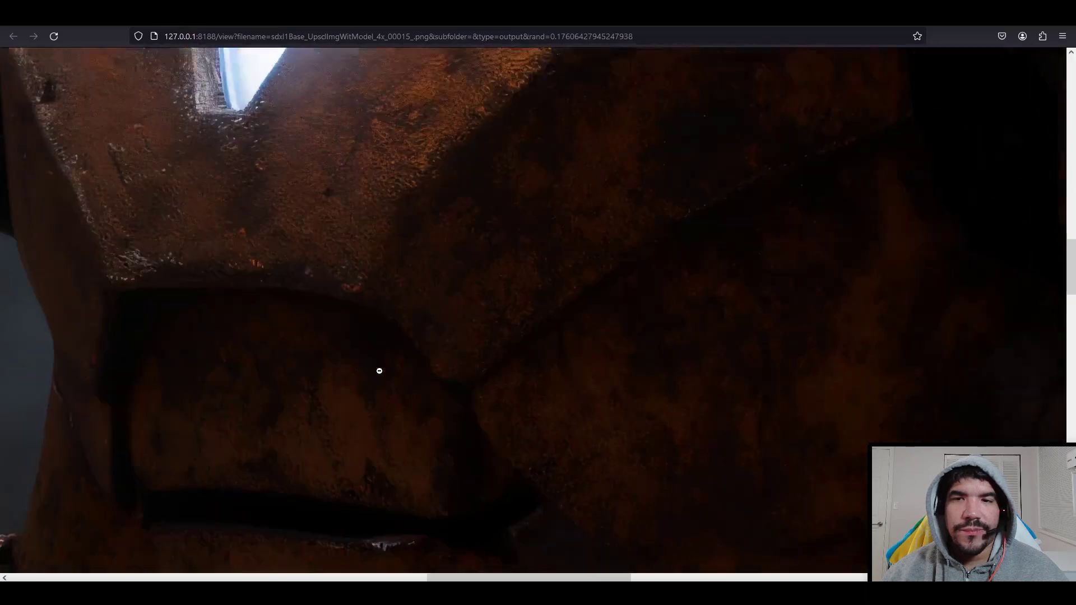
scroll(376, 367, down, 15)
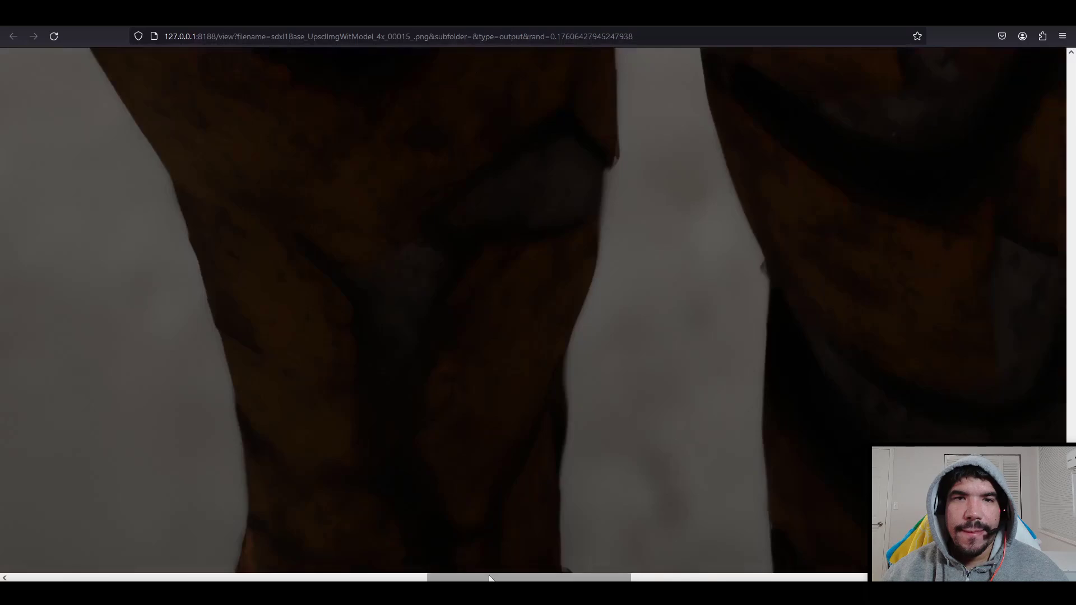
drag(492, 579, 579, 578)
scroll(490, 450, up, 10)
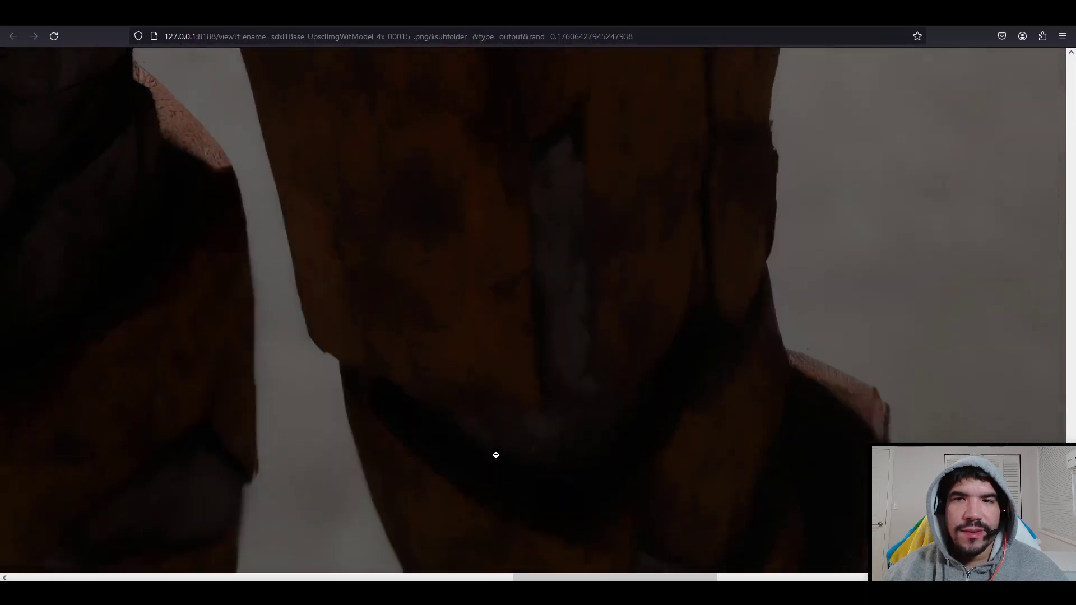
scroll(488, 447, up, 15)
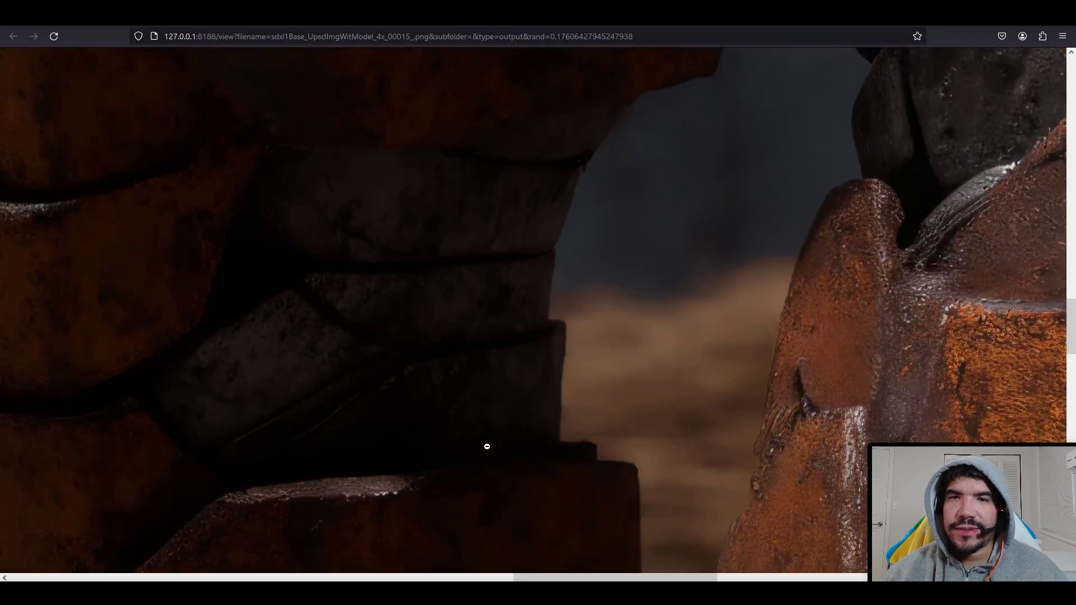
scroll(482, 447, up, 12)
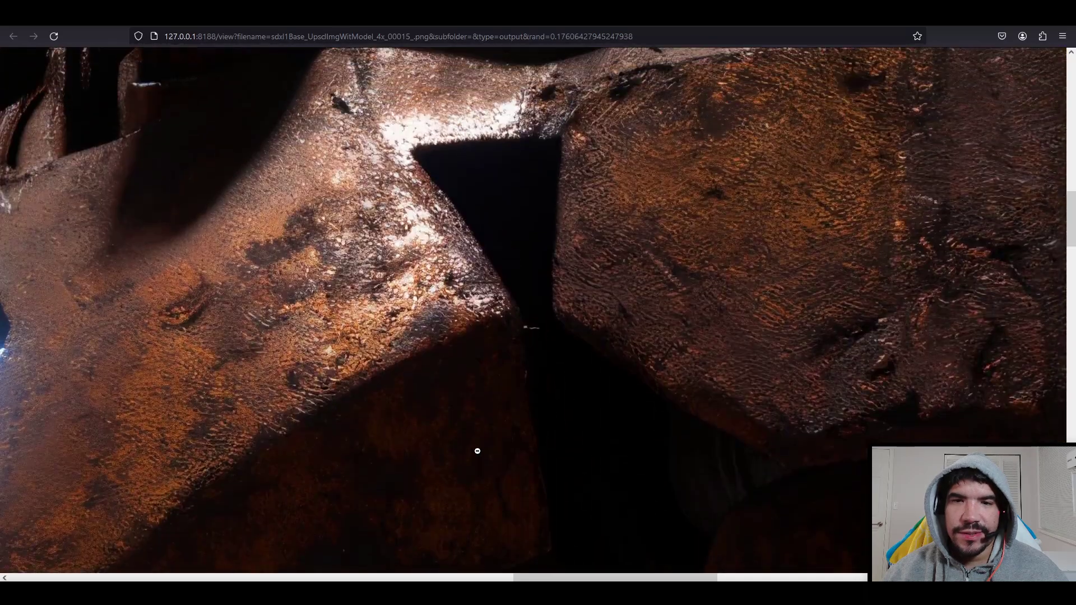
drag(522, 580, 372, 580)
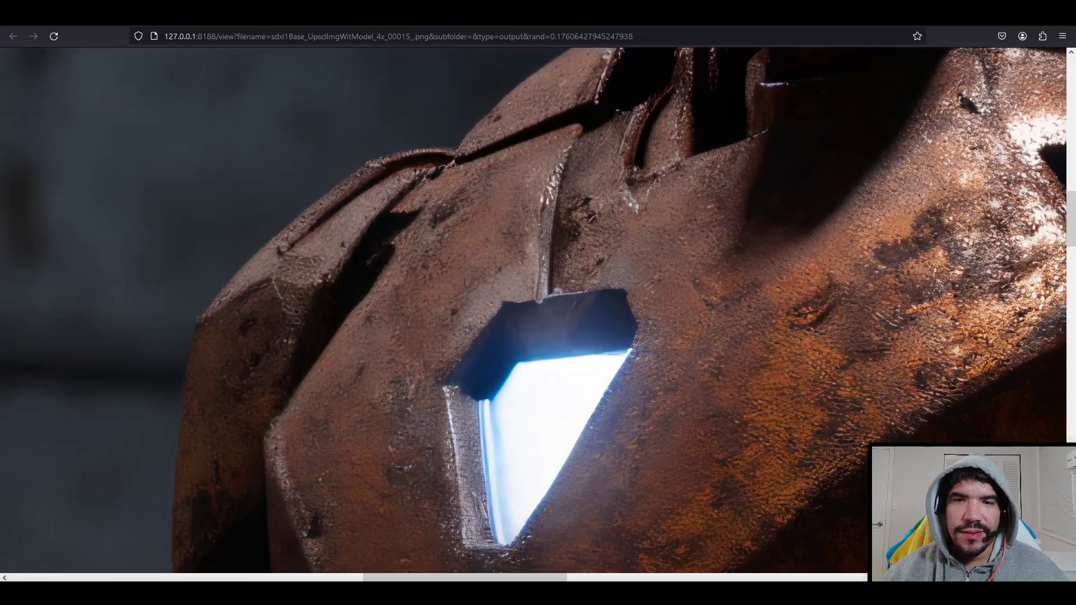
Return to the iron man workflow and open the downscaled 4x image from its Save Image node at full resolution
click(265, 18)
scroll(562, 496, down, 6)
drag(636, 380, 709, 98)
right_click(627, 330)
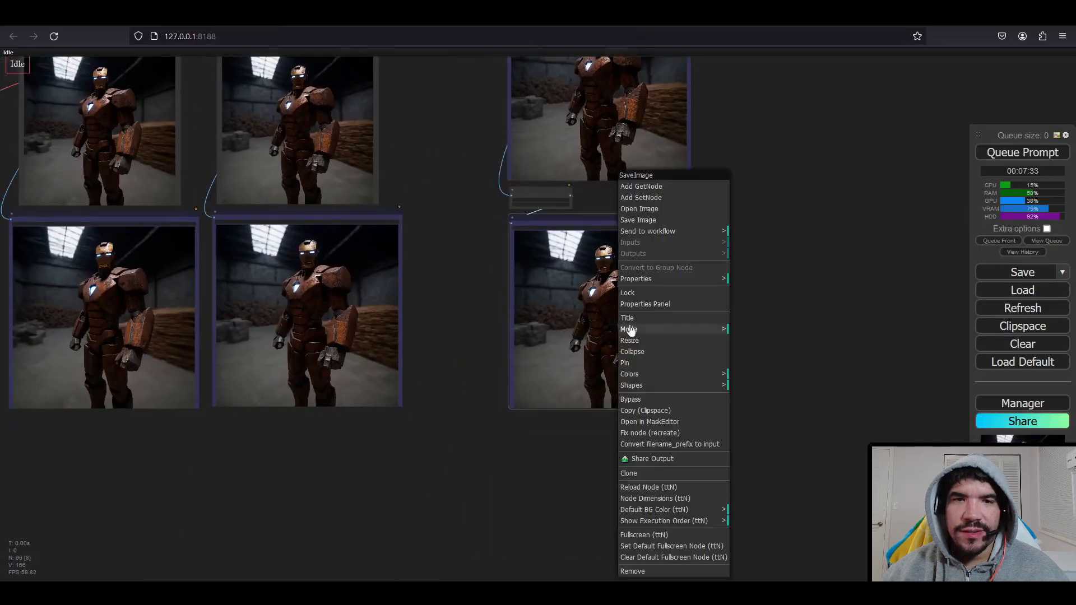
click(654, 214)
click(555, 156)
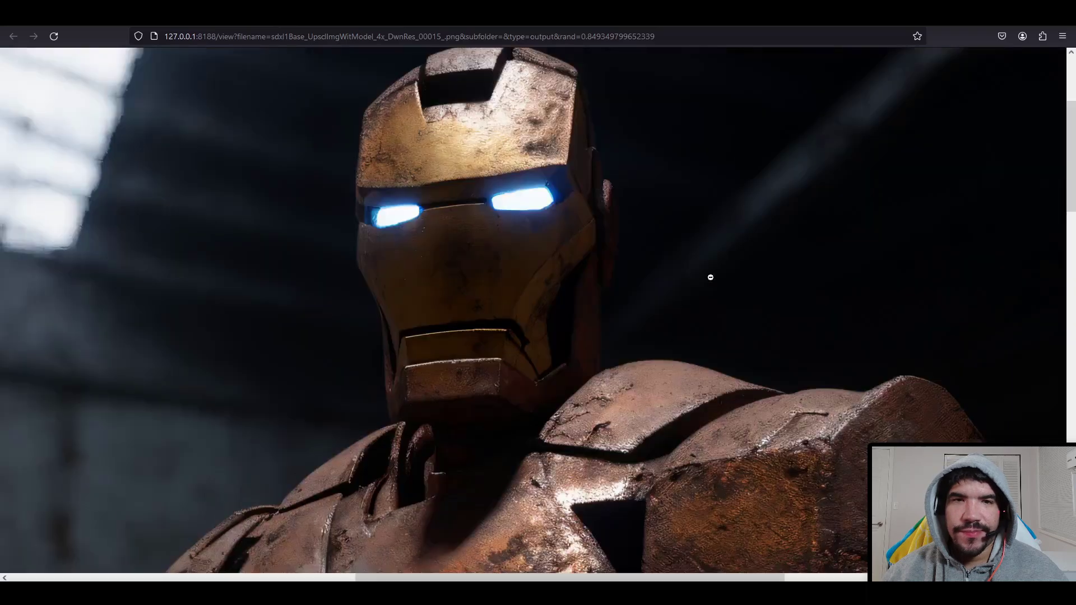
Examine the downscaled 4x iron man image from the helmet and chest down to the legs and back
scroll(916, 288, down, 8)
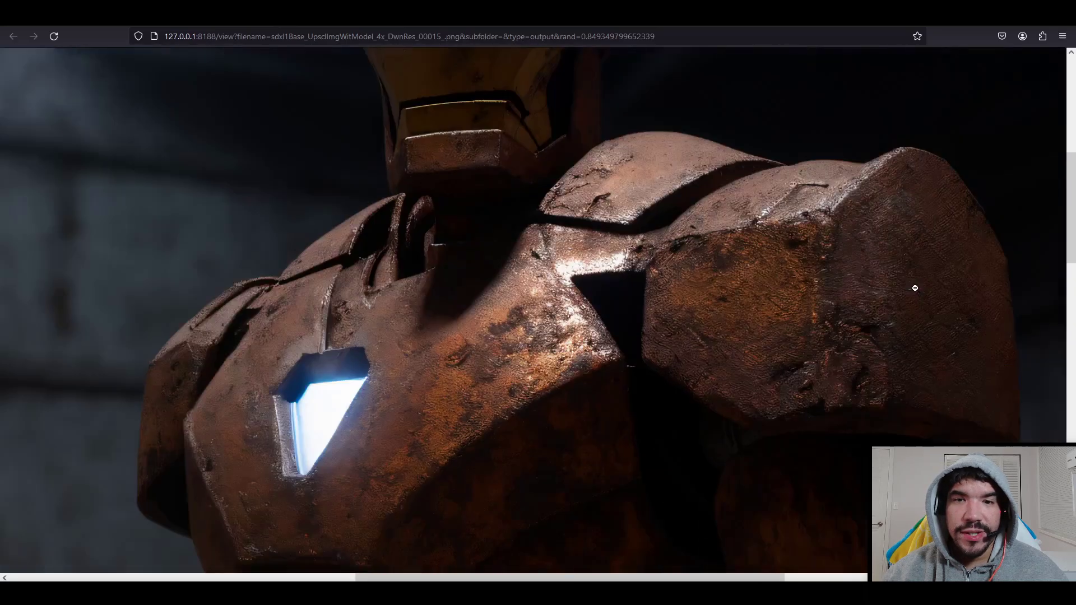
scroll(912, 287, up, 5)
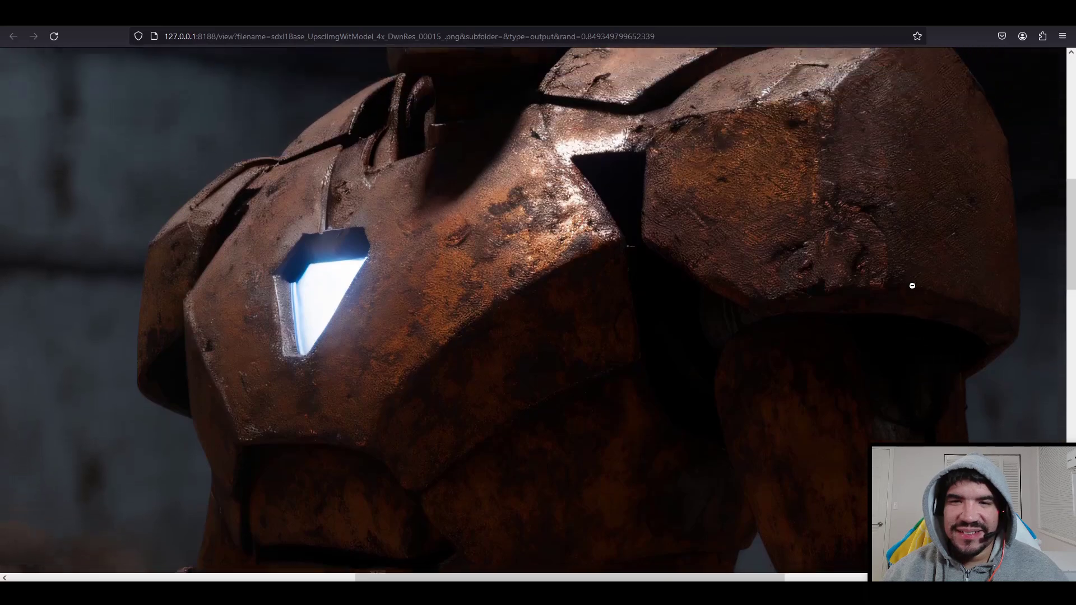
scroll(911, 286, down, 10)
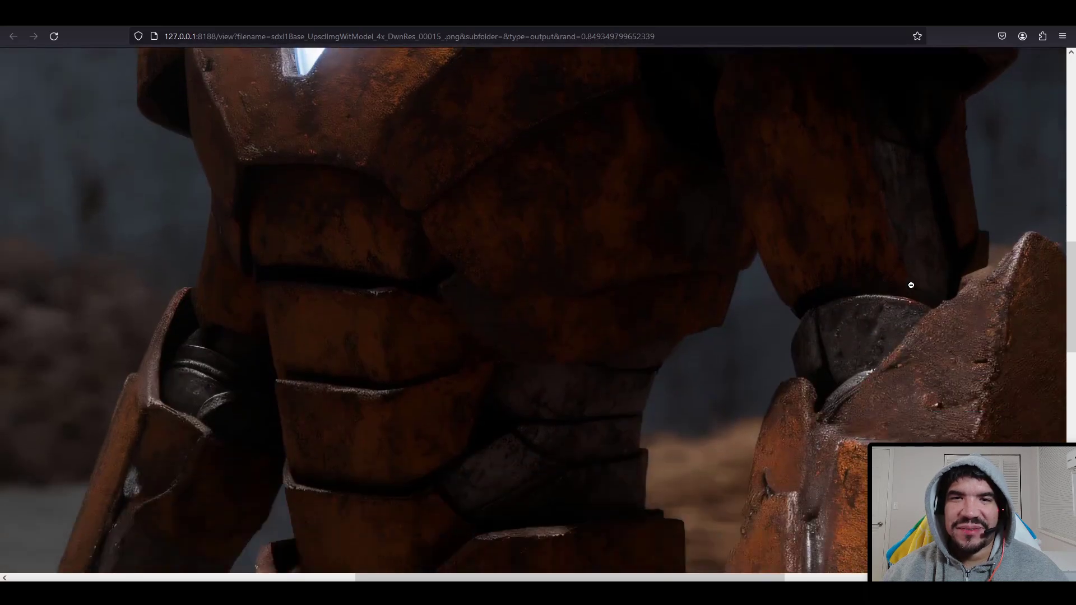
scroll(910, 285, down, 7)
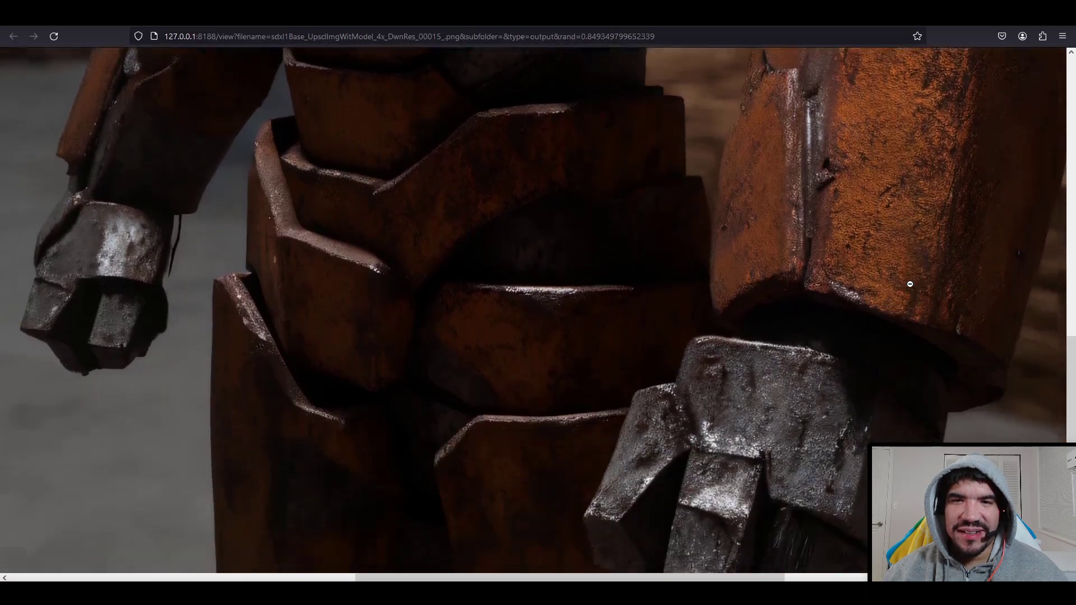
scroll(904, 292, down, 5)
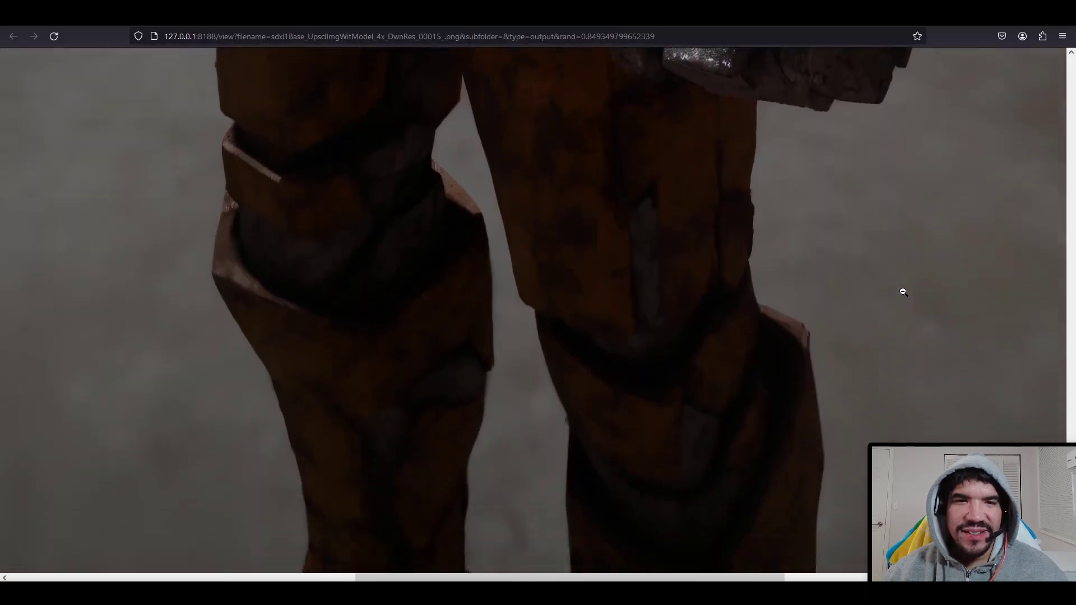
scroll(903, 291, up, 9)
scroll(901, 290, up, 15)
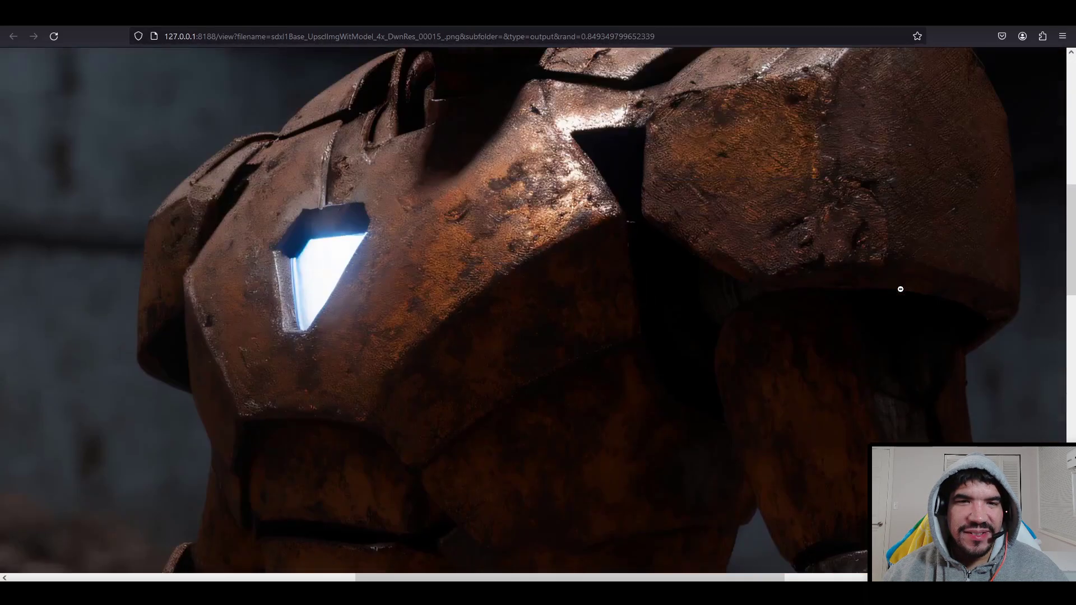
scroll(899, 288, up, 2)
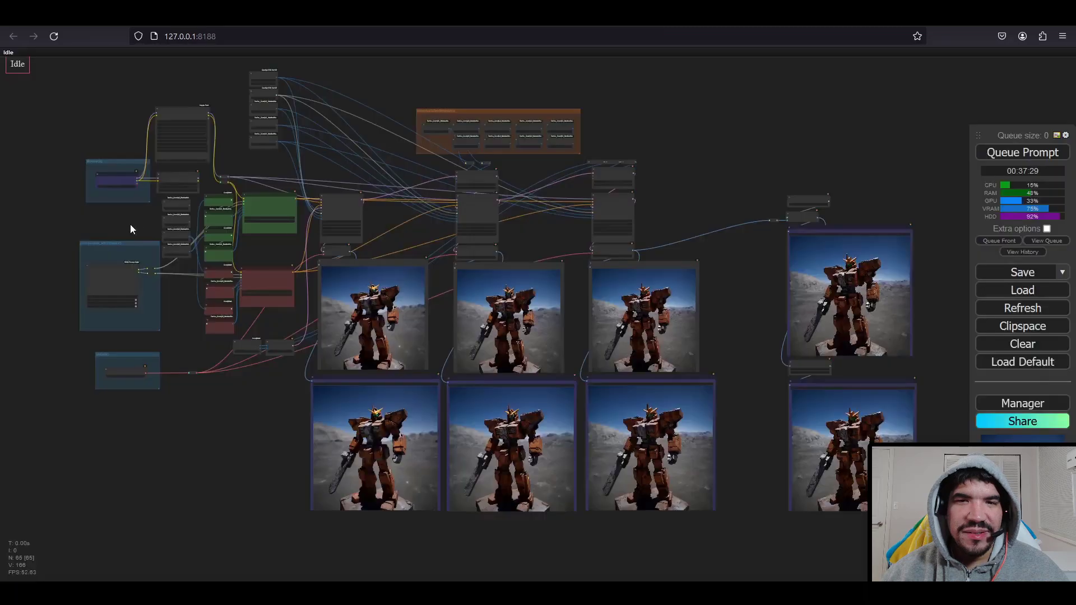
Switch to the gundam upscaling workflow and examine the SDXL Prompt Styler's positive prompt
scroll(56, 292, up, 9)
scroll(154, 283, up, 12)
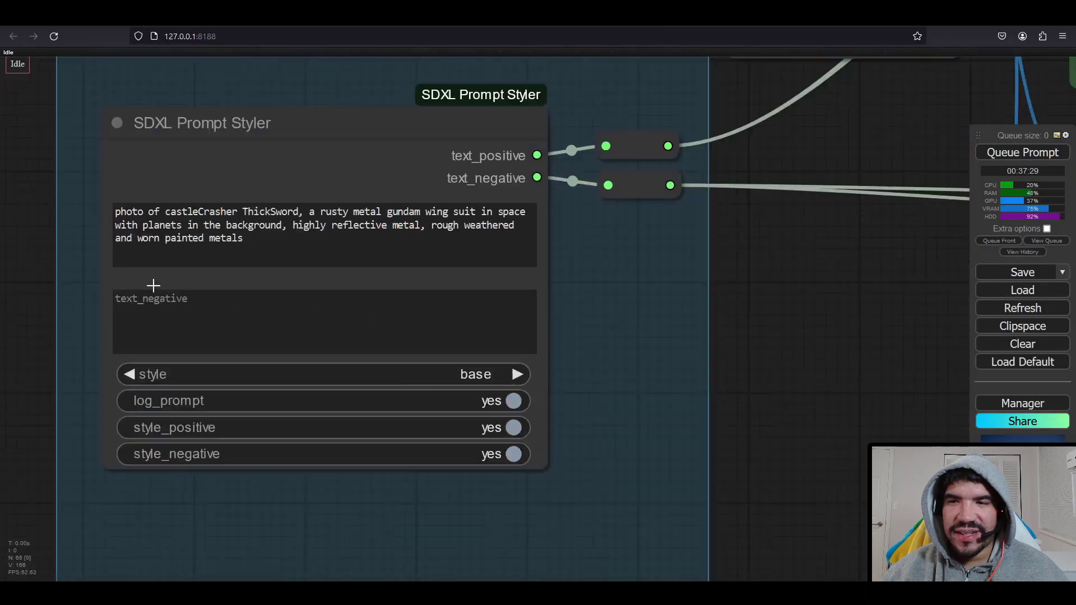
drag(79, 225, 106, 253)
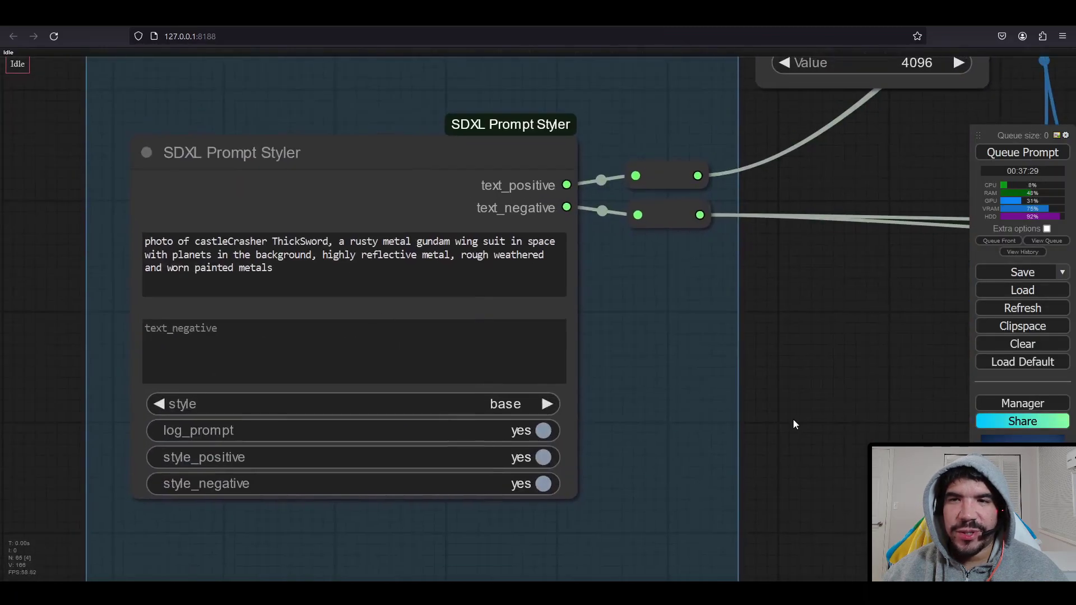
scroll(793, 425, down, 5)
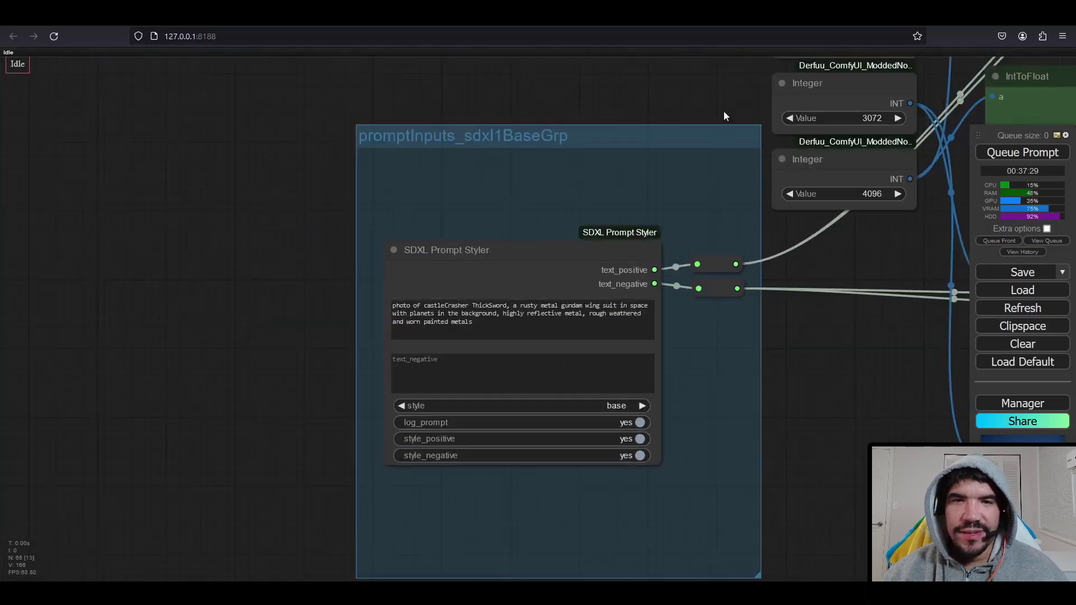
Examine the gundam workflow's Lora Loader (Block Weight) settings and block vector beside the base model loader
drag(724, 111, 552, 512)
drag(832, 168, 723, 382)
scroll(792, 119, up, 1)
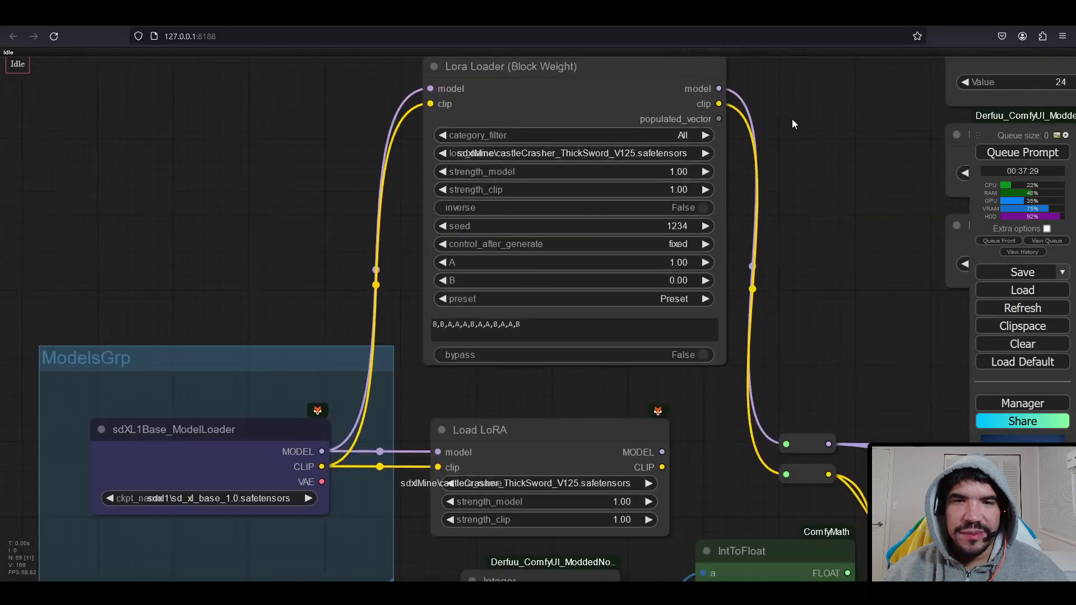
drag(778, 166, 678, 217)
scroll(602, 250, down, 8)
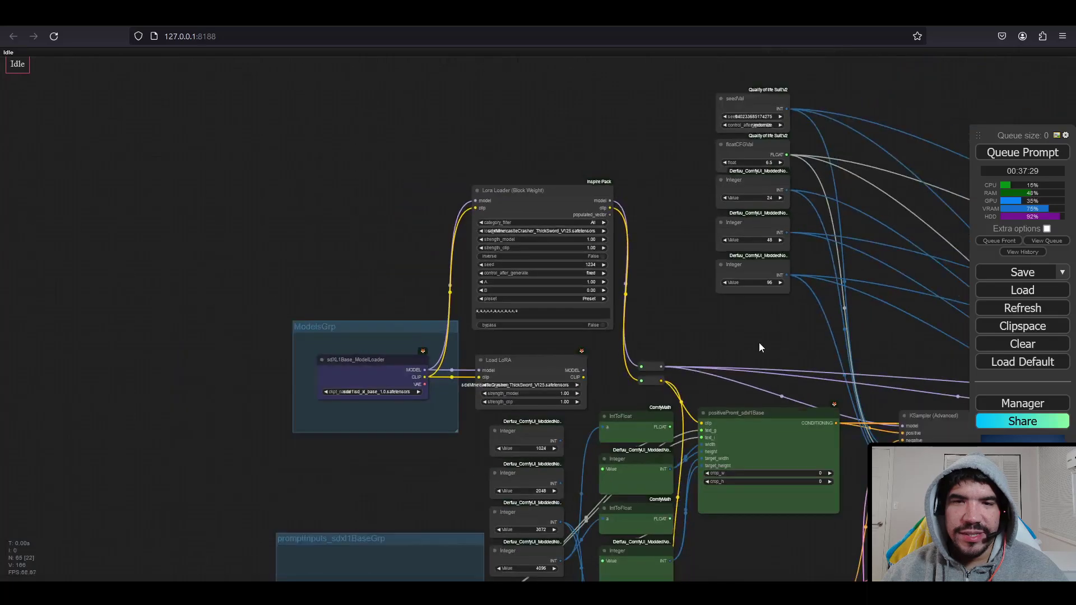
Compare the saved gundam images from the base, 1.5x and 2x upres stages in the workflow
drag(758, 342, 350, 25)
drag(727, 275, 407, 5)
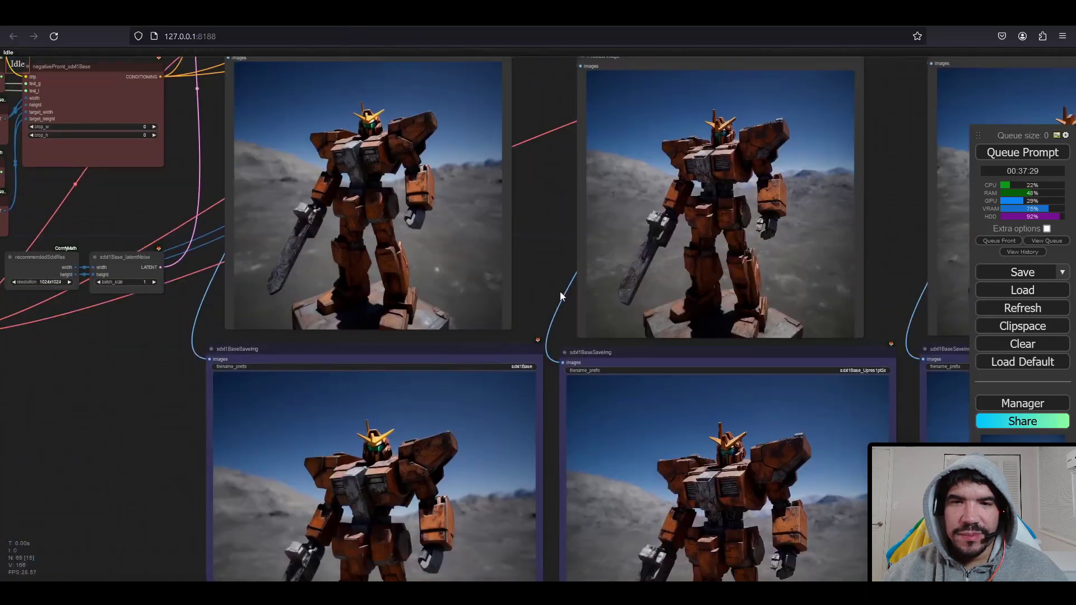
drag(560, 291, 612, 56)
scroll(482, 291, up, 4)
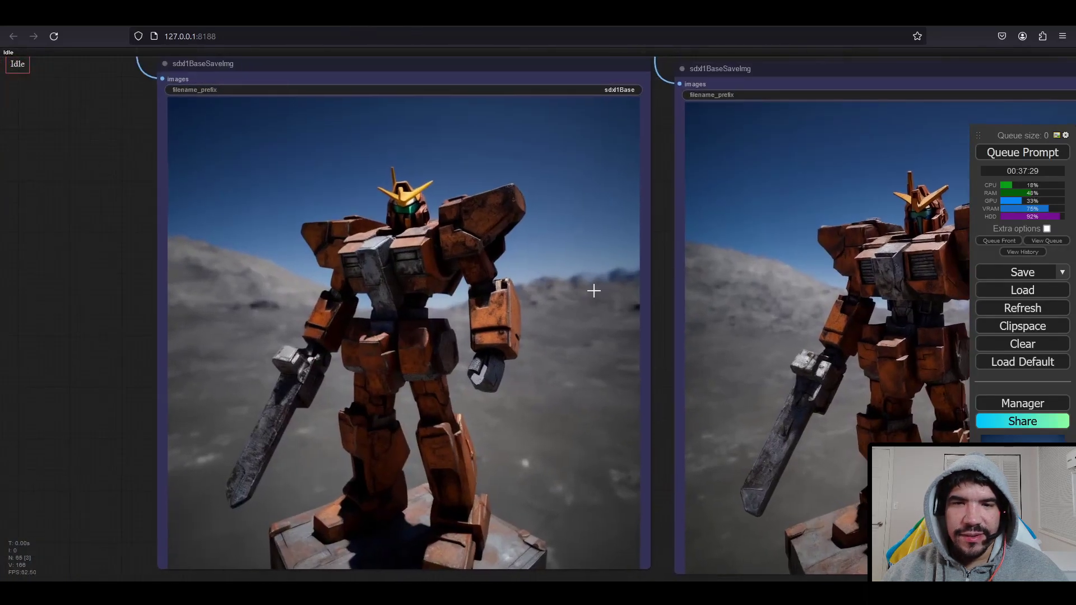
drag(617, 288, 385, 259)
mouse_move(659, 255)
mouse_down()
mouse_move(536, 261)
mouse_move(367, 240)
mouse_up()
drag(543, 231, 288, 244)
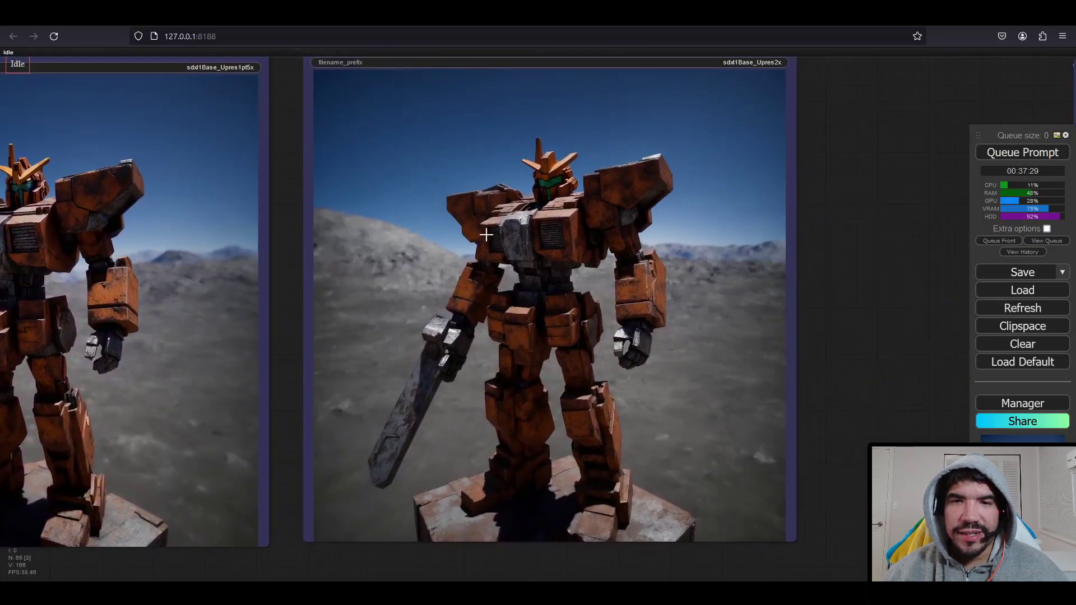
Open the gundam's 2x upres image at full size and examine it from the head down to the pedestal
drag(756, 251, 674, 275)
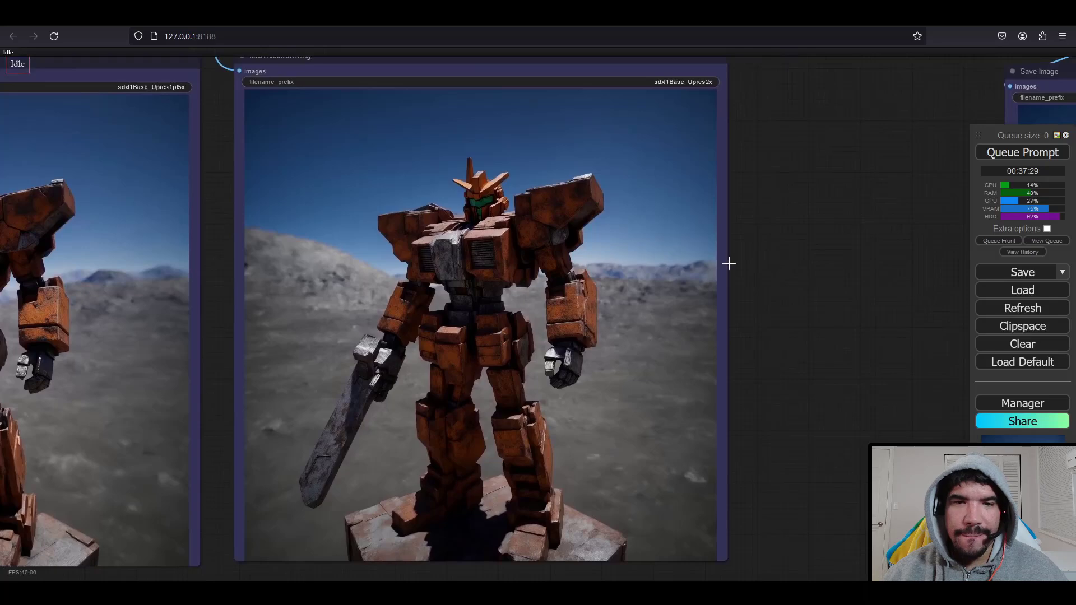
right_click(551, 262)
click(582, 213)
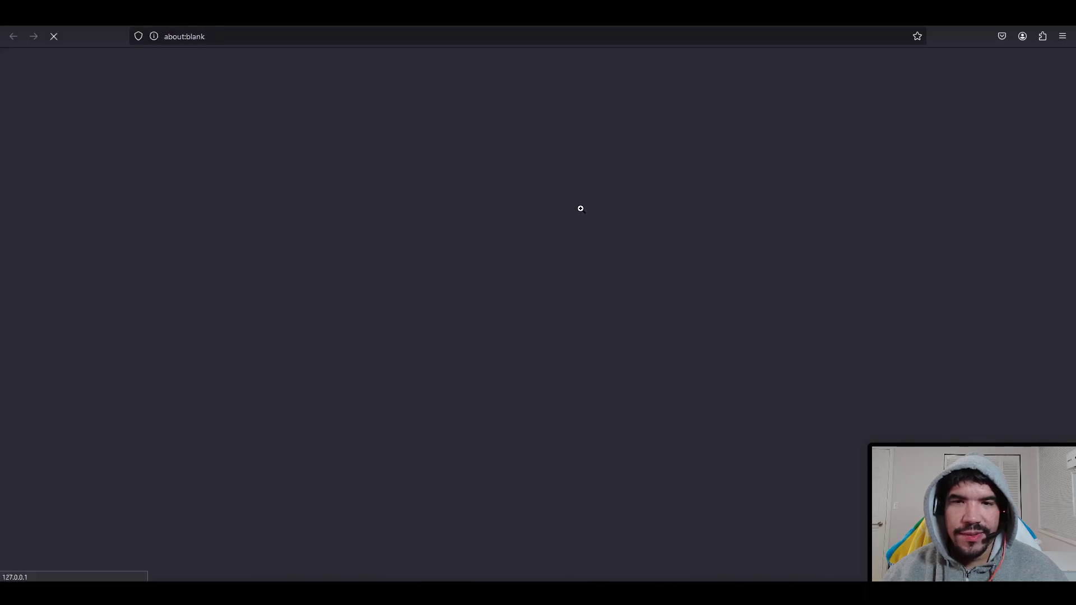
click(562, 150)
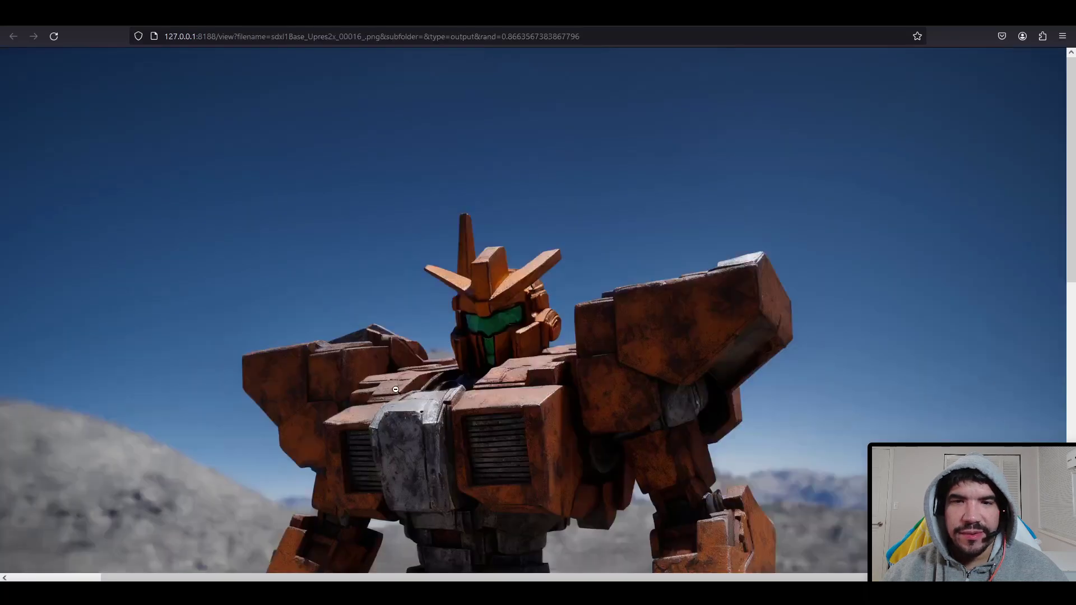
scroll(396, 388, down, 10)
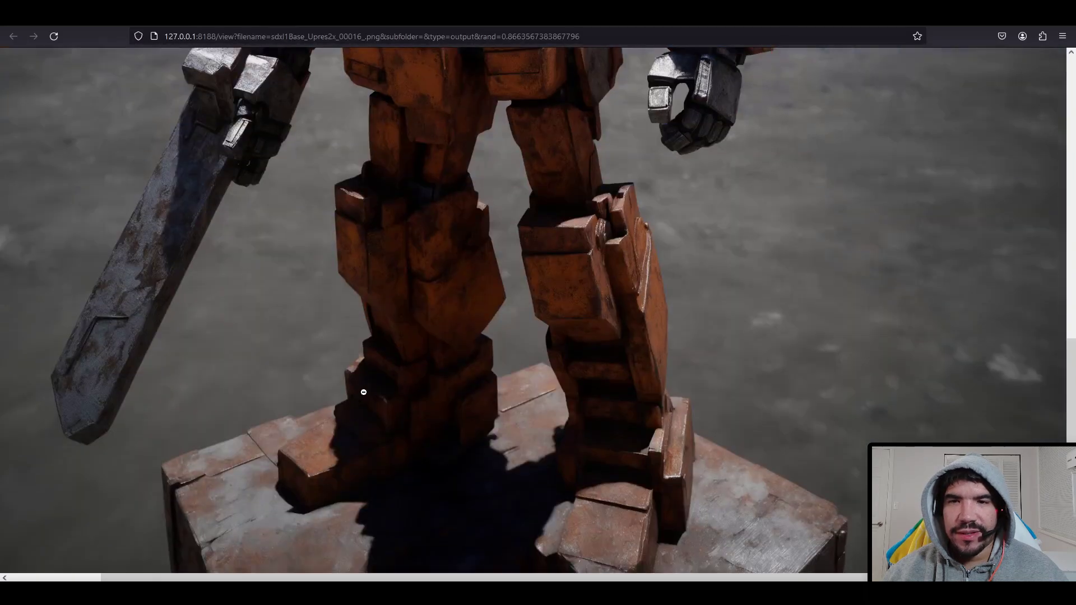
scroll(363, 392, up, 10)
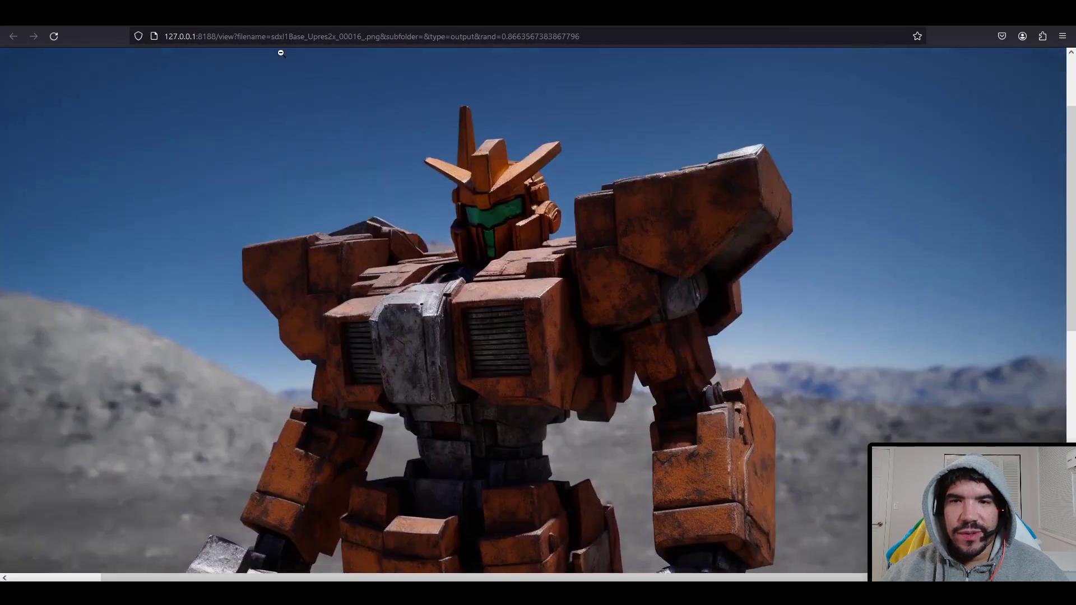
key(ctrl+w)
Open the gundam's 4x model-upscaled image at full size and examine it from the head and chest down to the base
scroll(658, 305, down, 7)
drag(700, 264, 422, 508)
right_click(638, 259)
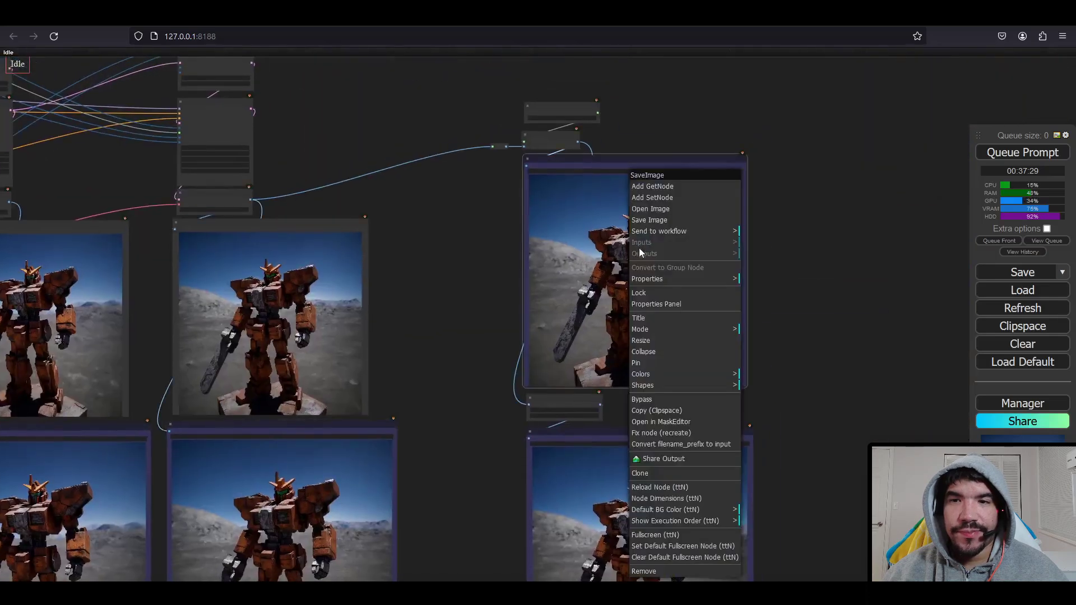
click(654, 209)
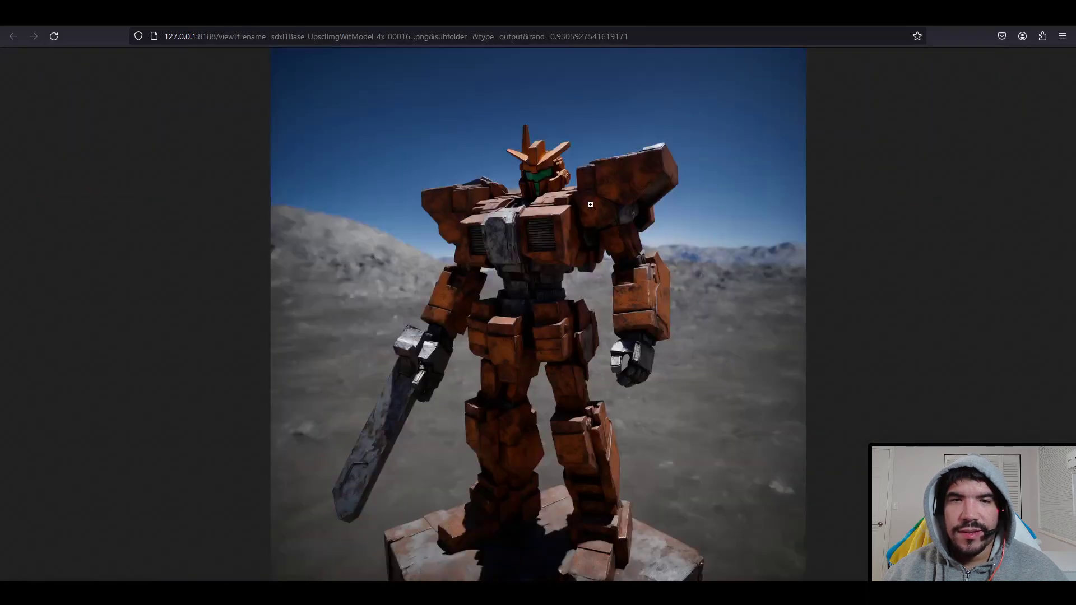
click(537, 171)
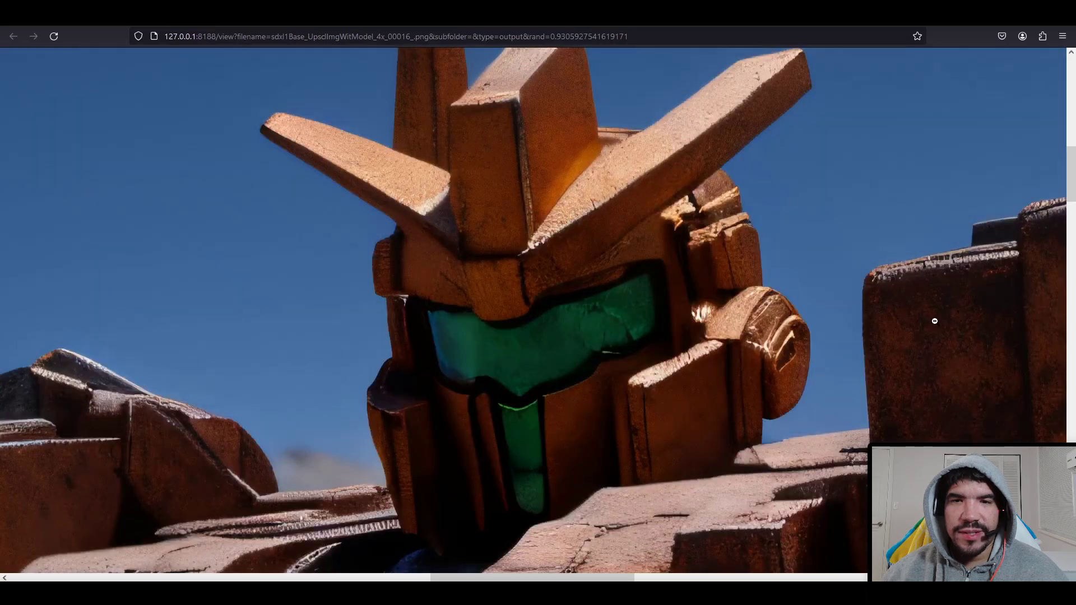
scroll(793, 410, up, 3)
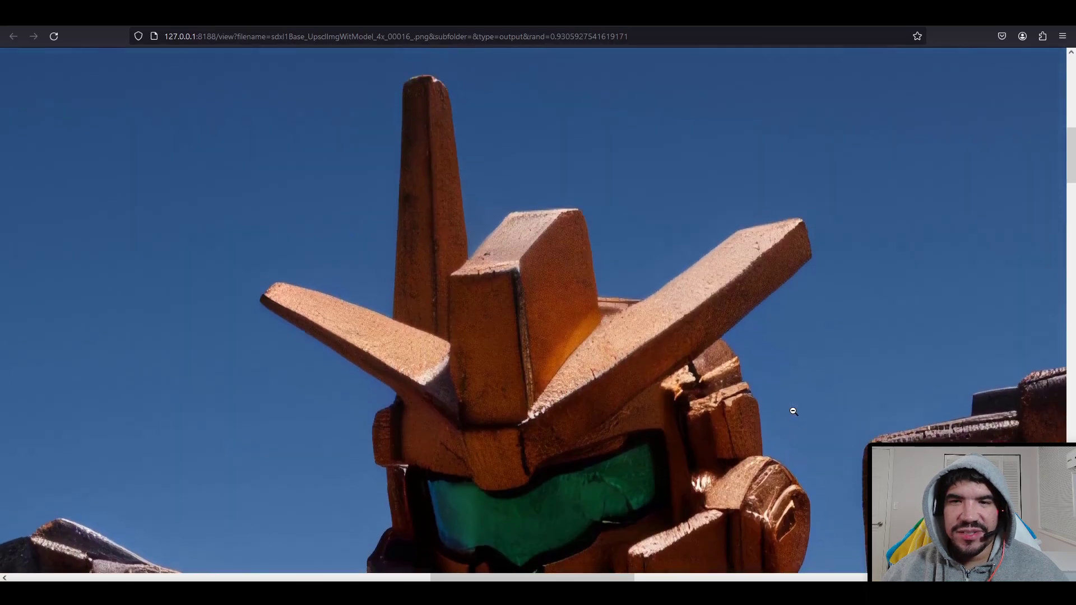
scroll(792, 410, down, 7)
scroll(791, 406, down, 8)
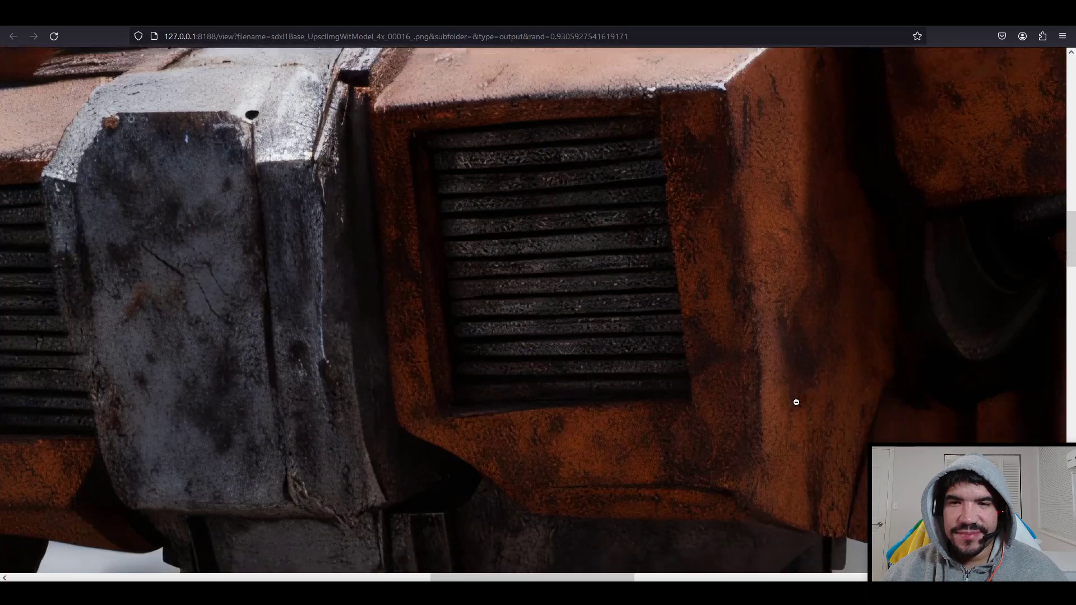
scroll(796, 402, down, 10)
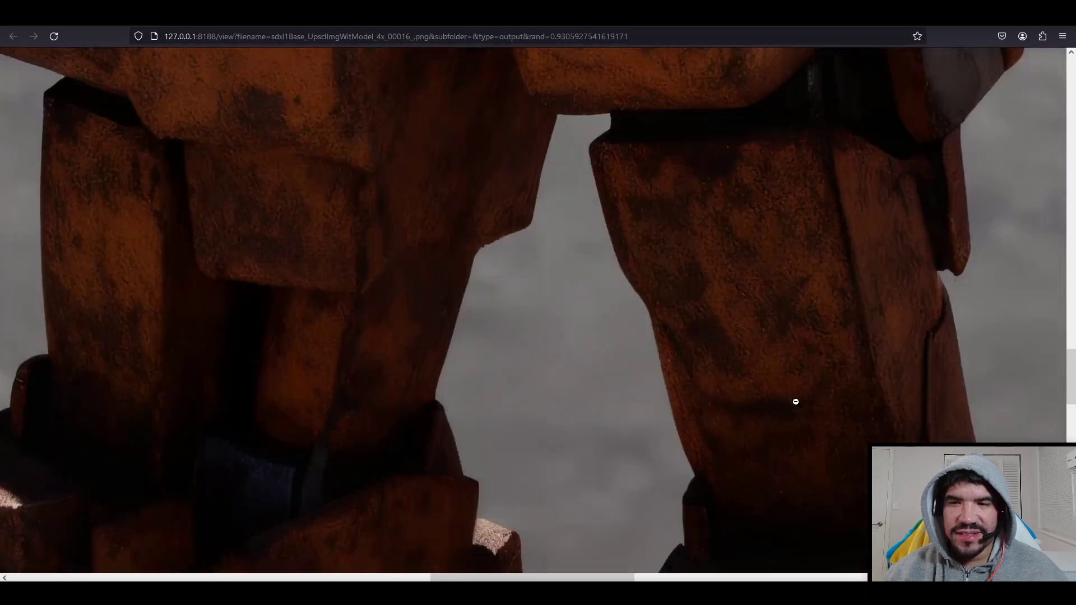
scroll(801, 400, down, 5)
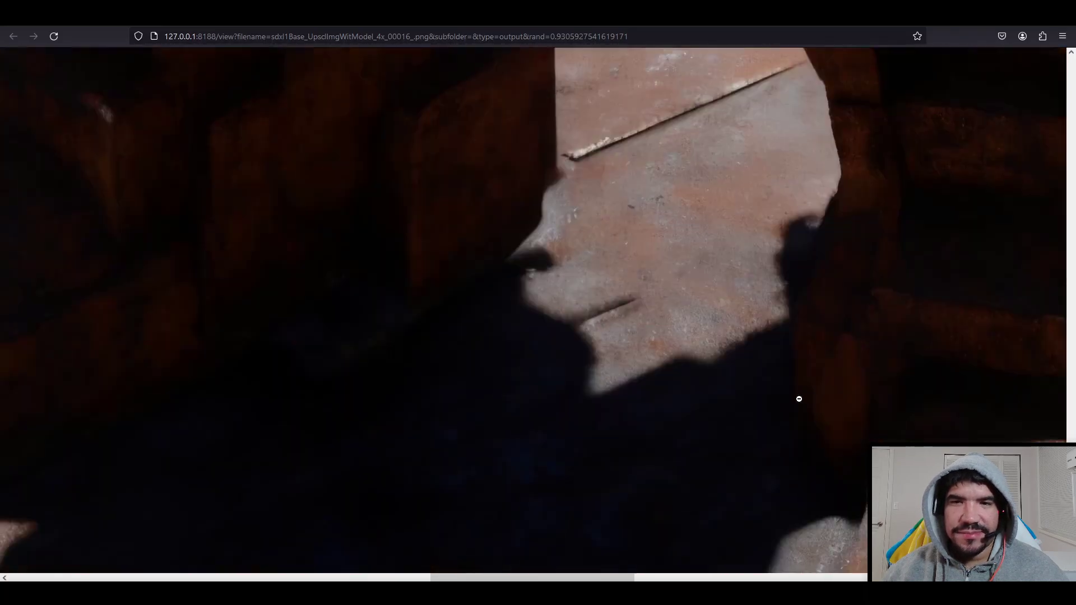
Examine the 4x gundam image from the foot up through the empty hand, forearm and shoulder, and return to the workflow
click(667, 579)
scroll(685, 439, up, 6)
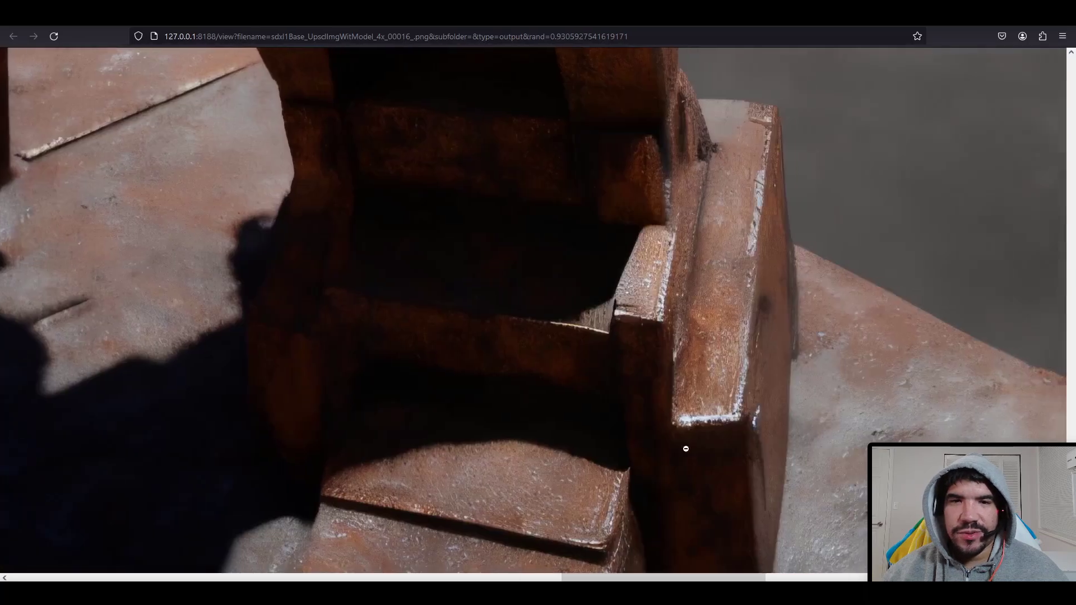
scroll(648, 407, up, 15)
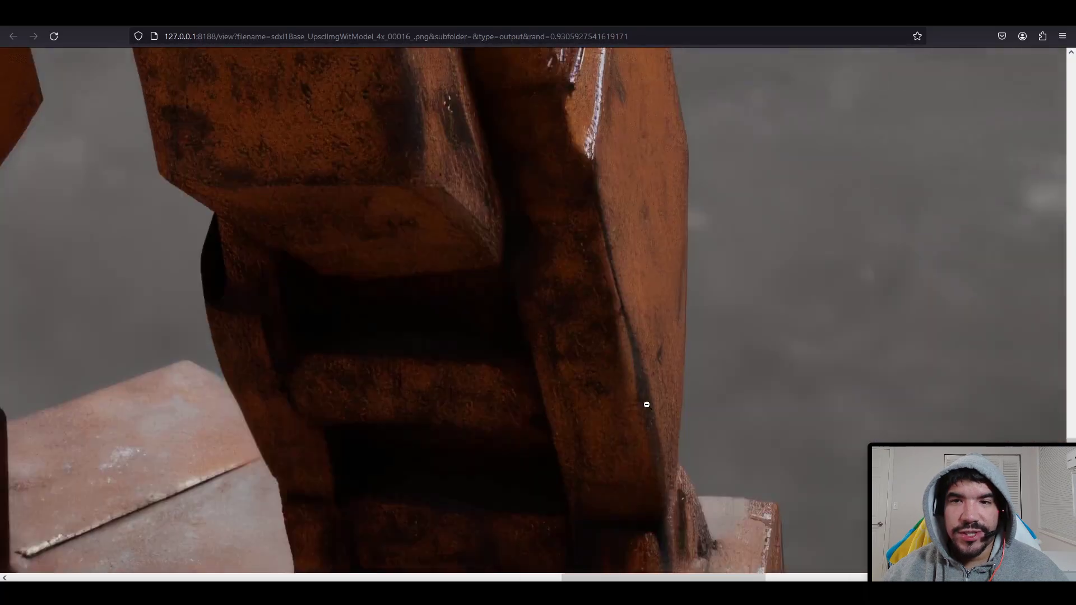
scroll(647, 405, up, 2)
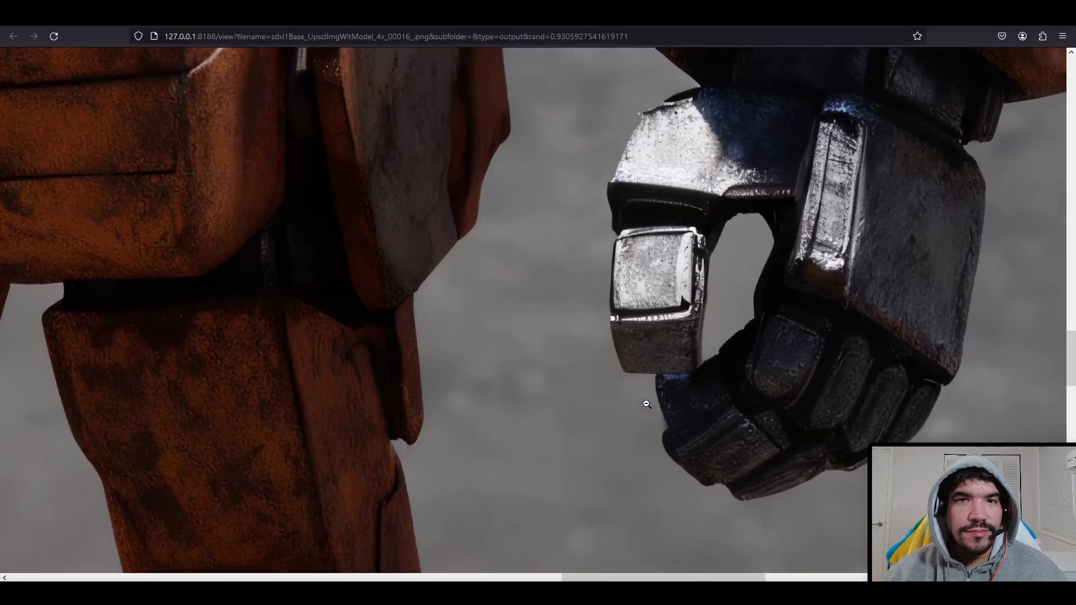
scroll(646, 404, up, 5)
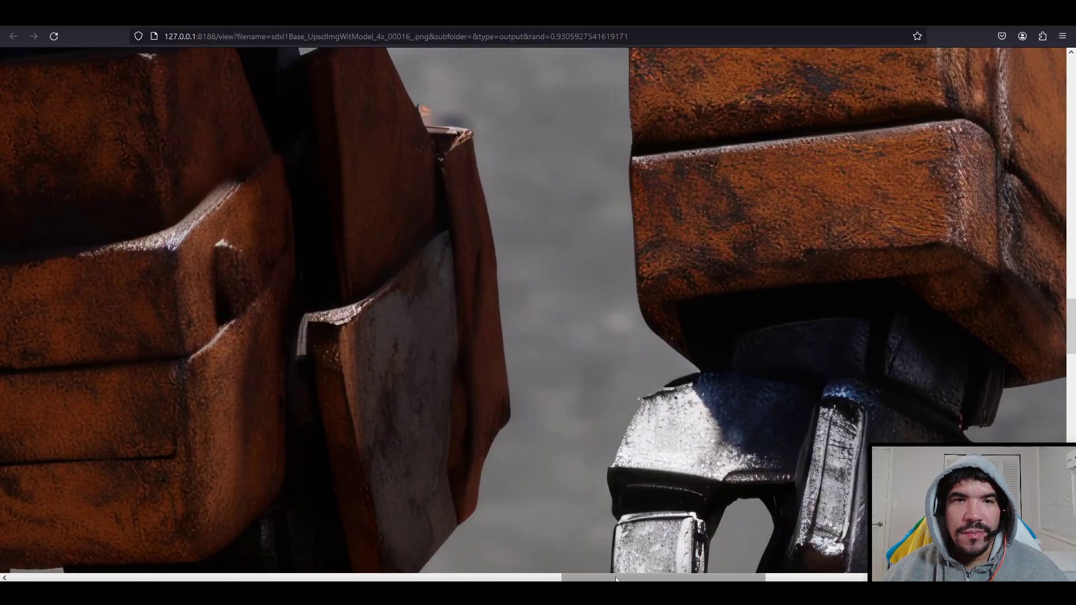
drag(616, 579, 687, 579)
scroll(518, 442, up, 5)
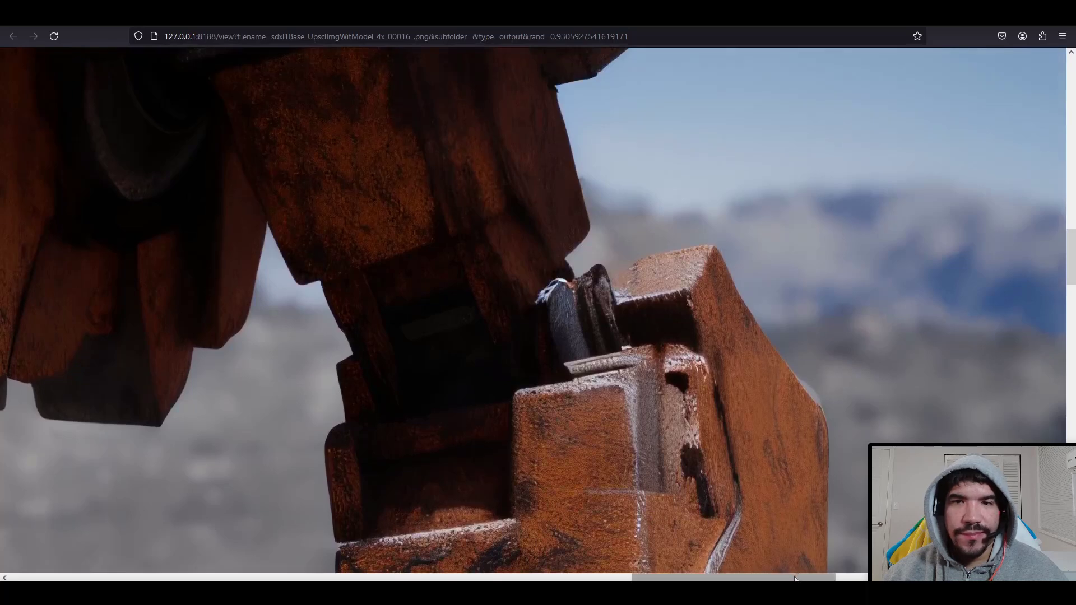
drag(795, 579, 685, 578)
scroll(495, 431, up, 8)
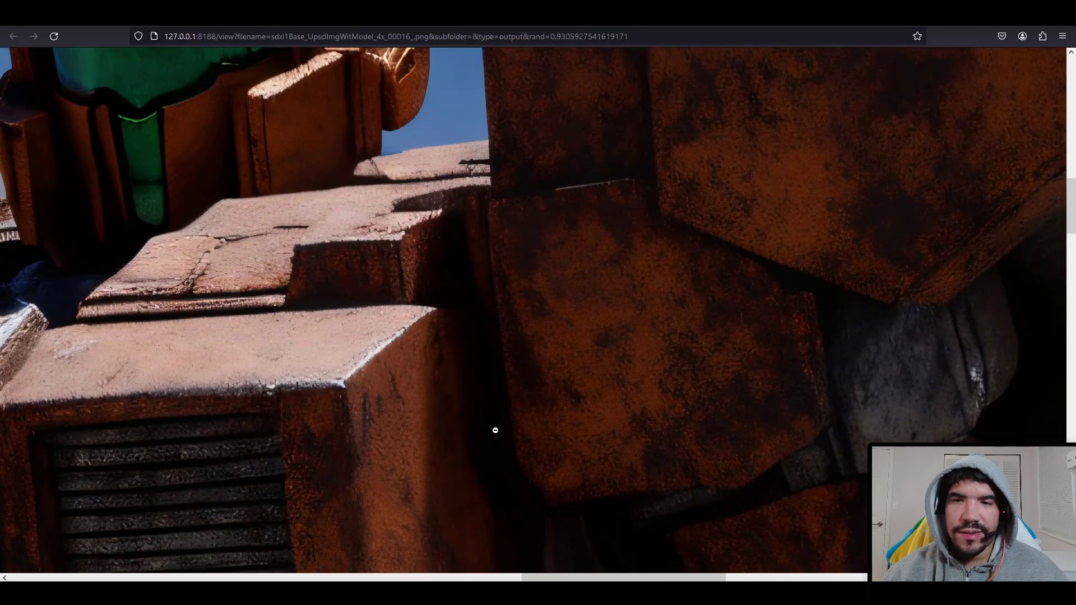
scroll(496, 430, up, 4)
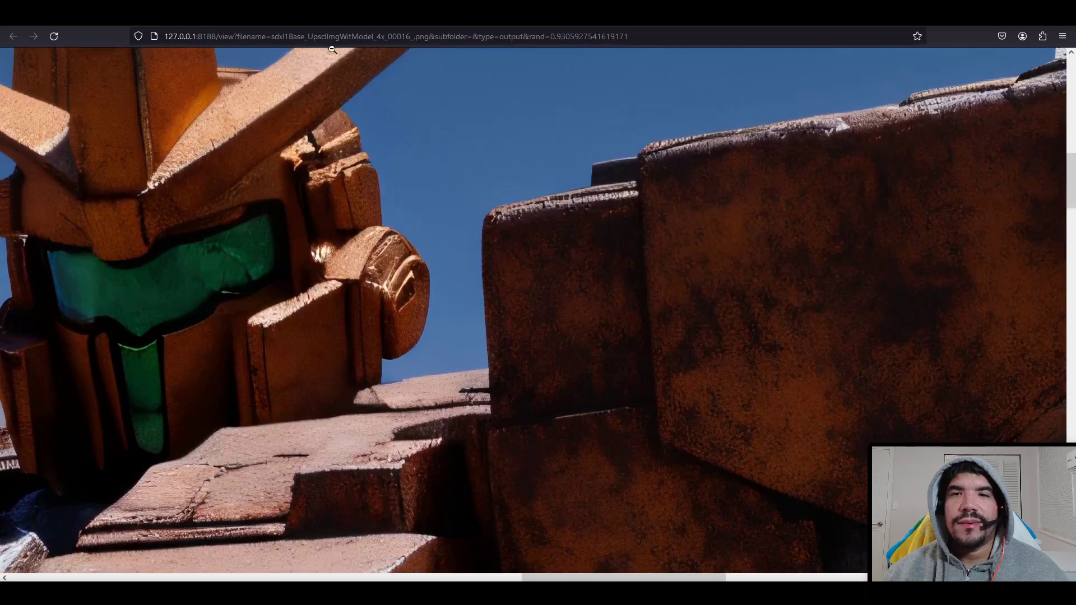
click(268, 17)
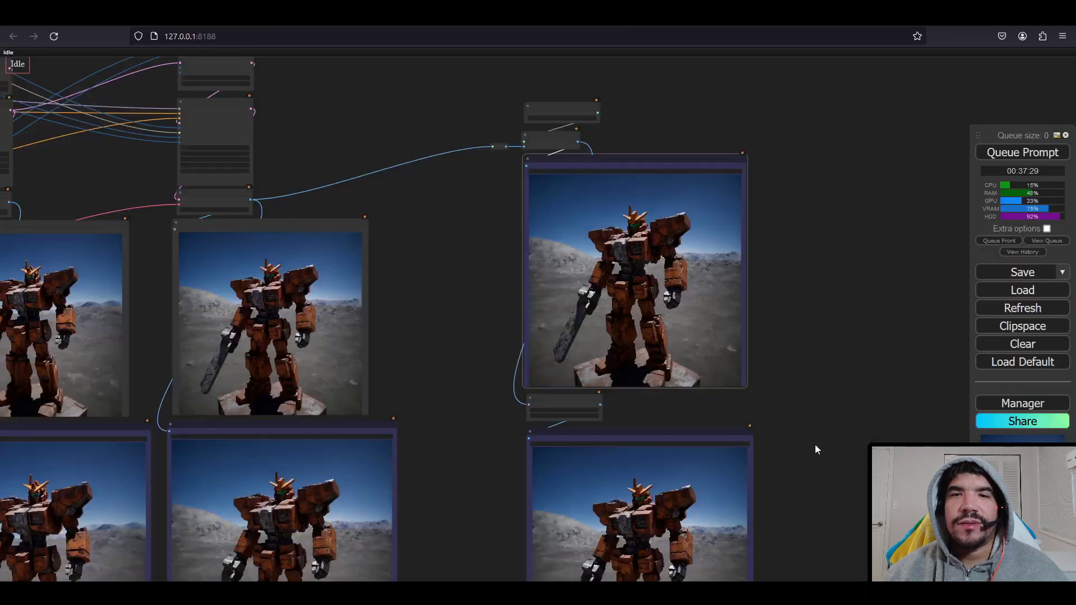
Open the downscaled 4x gundam image at full size and examine it from the helmet and shoulder down to the feet
scroll(815, 447, down, 3)
right_click(716, 366)
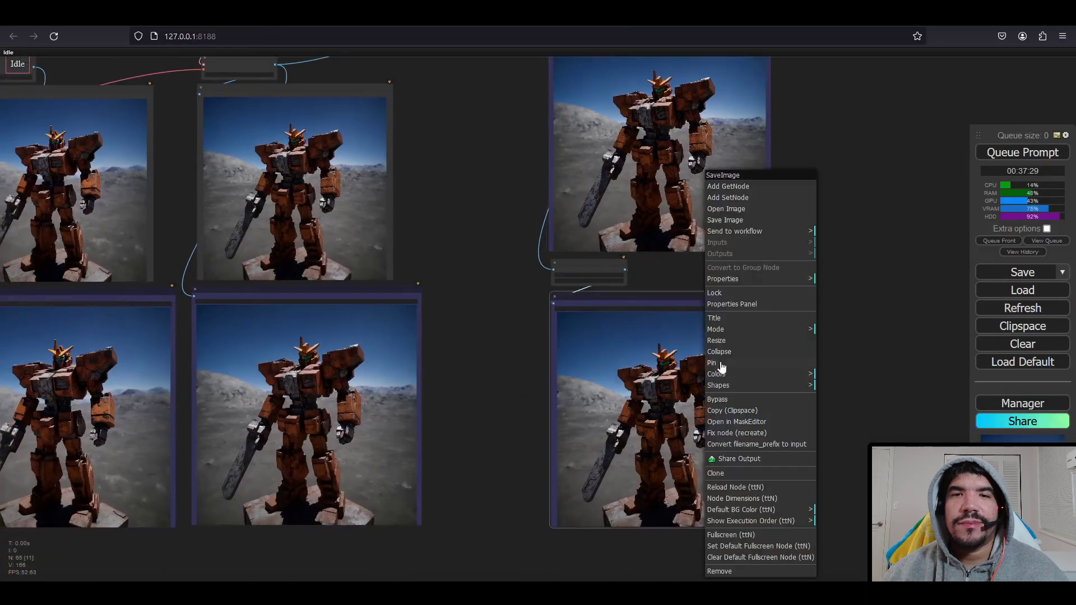
click(719, 211)
click(497, 197)
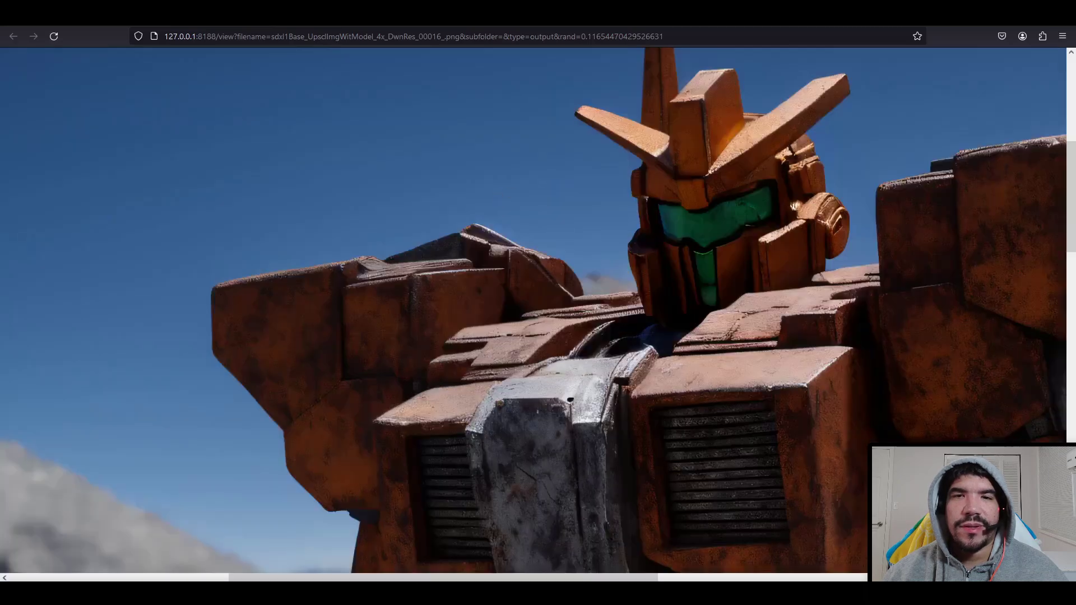
scroll(580, 569, right, 5)
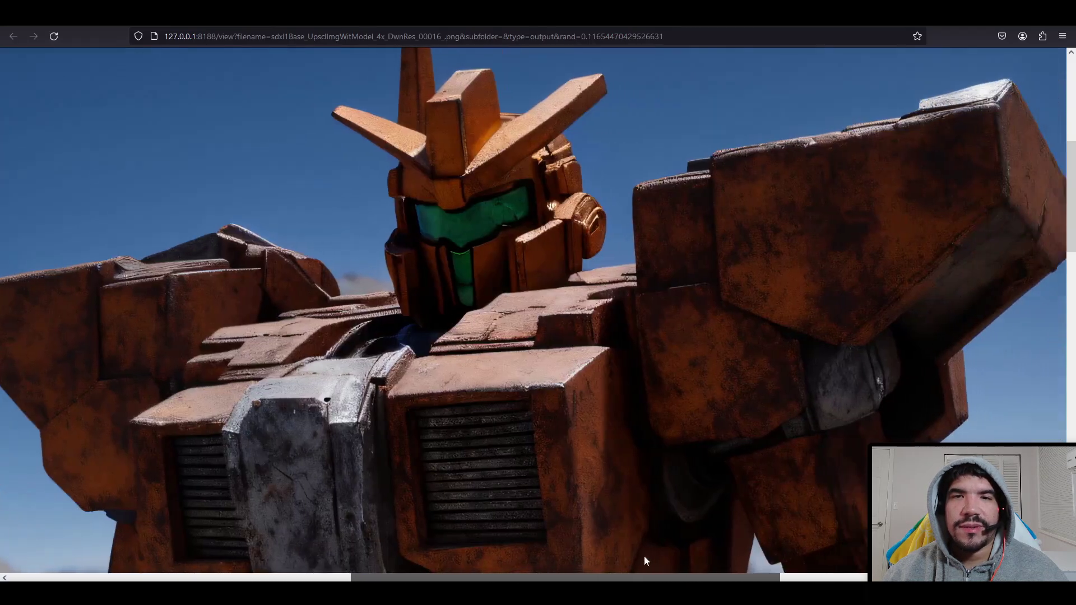
scroll(647, 557, right, 3)
drag(713, 561, 709, 559)
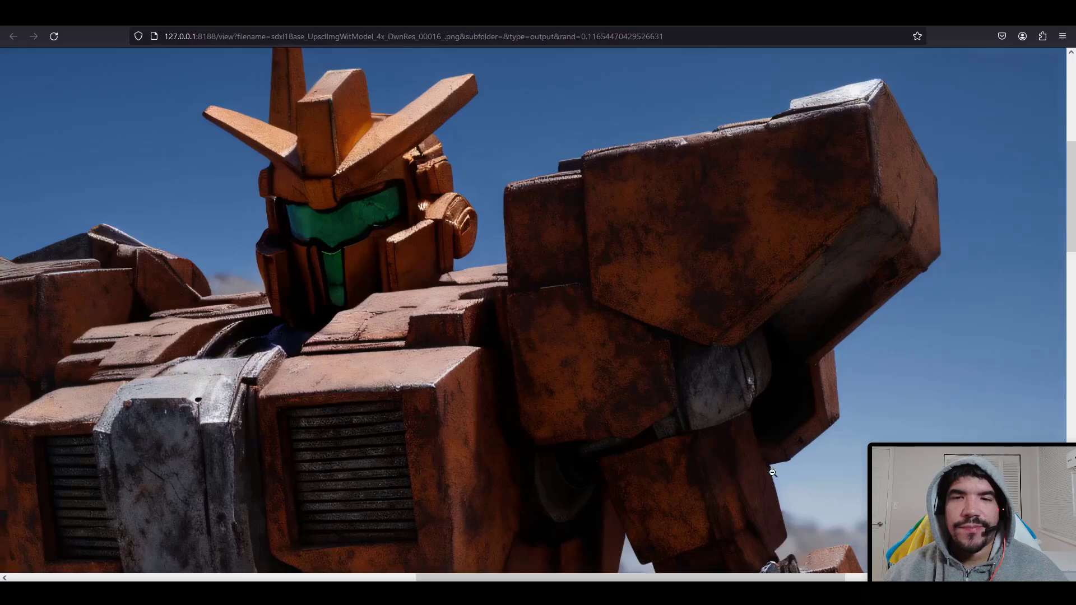
scroll(858, 98, up, 2)
scroll(405, 354, down, 4)
scroll(404, 354, down, 10)
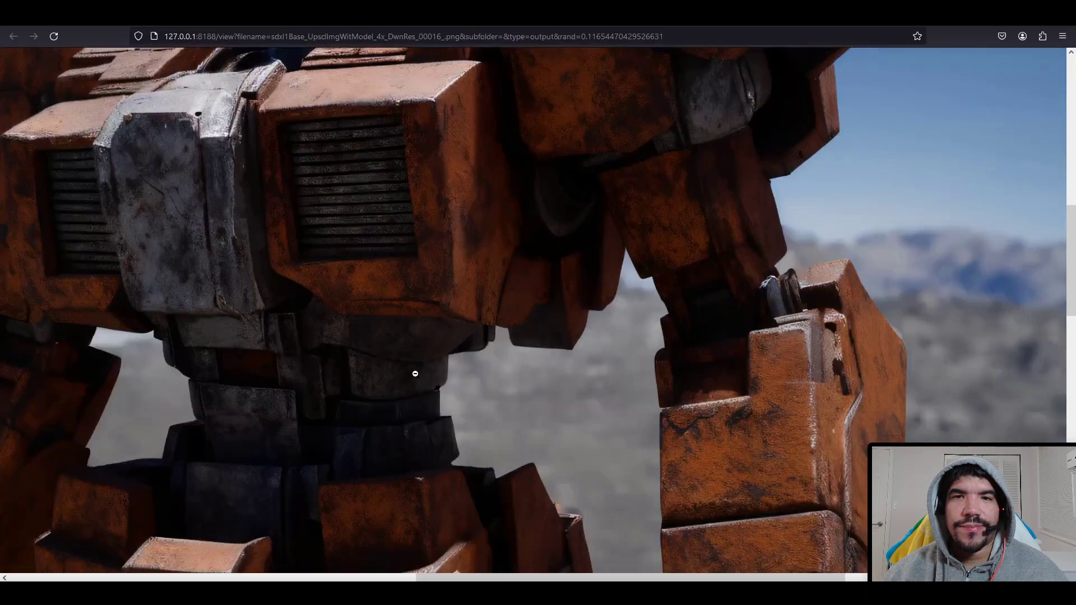
scroll(444, 380, down, 5)
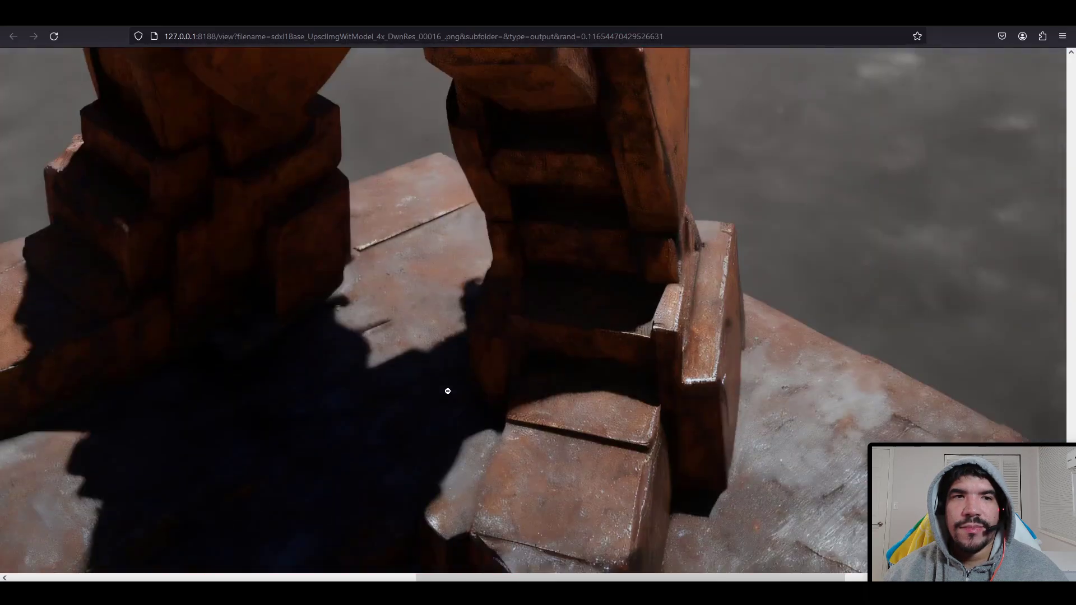
Examine the sword, sword arm and torso of the downscaled 4x gundam image up to the head
scroll(296, 433, left, 5)
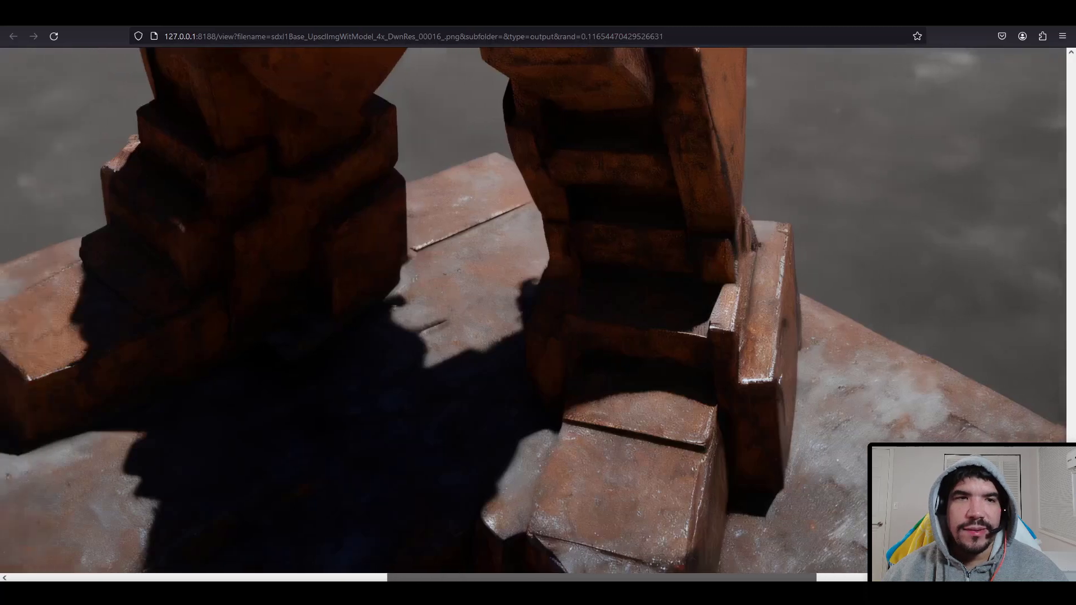
scroll(295, 433, up, 6)
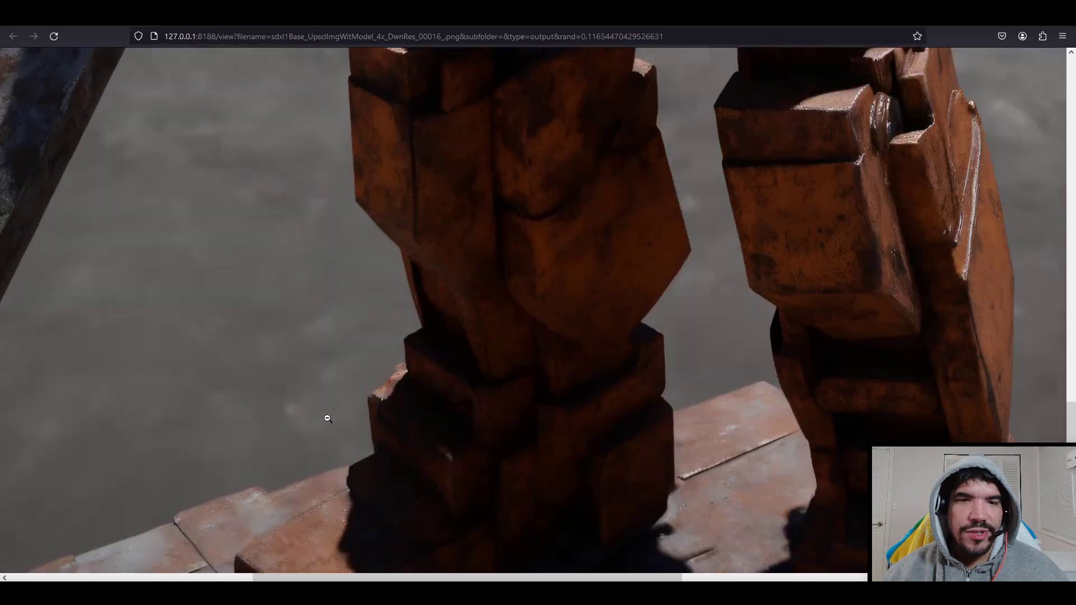
drag(400, 578, 291, 578)
scroll(239, 348, down, 5)
scroll(286, 338, up, 8)
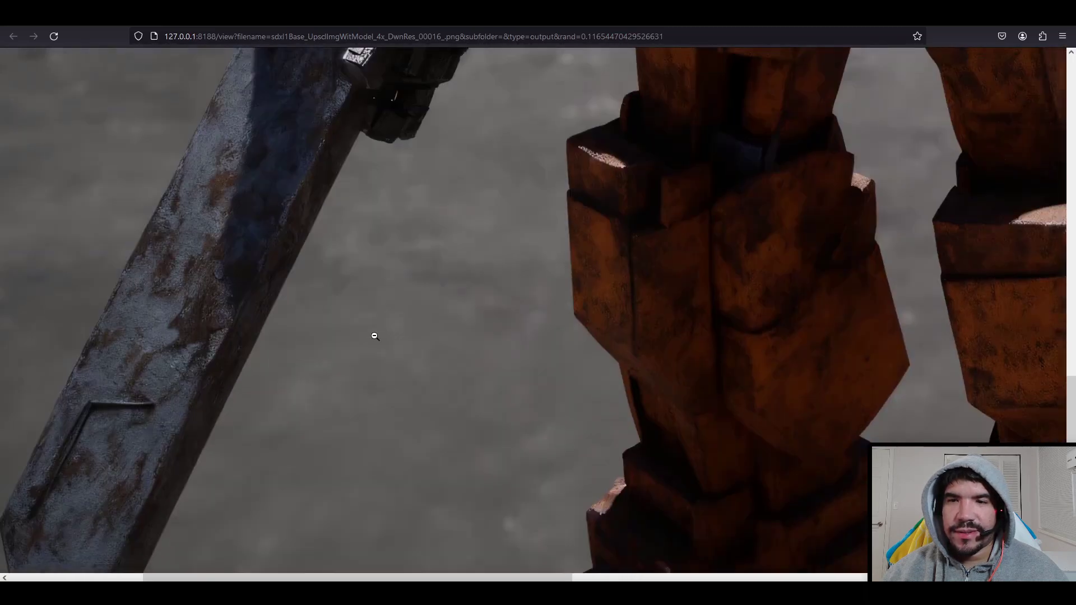
scroll(708, 343, up, 10)
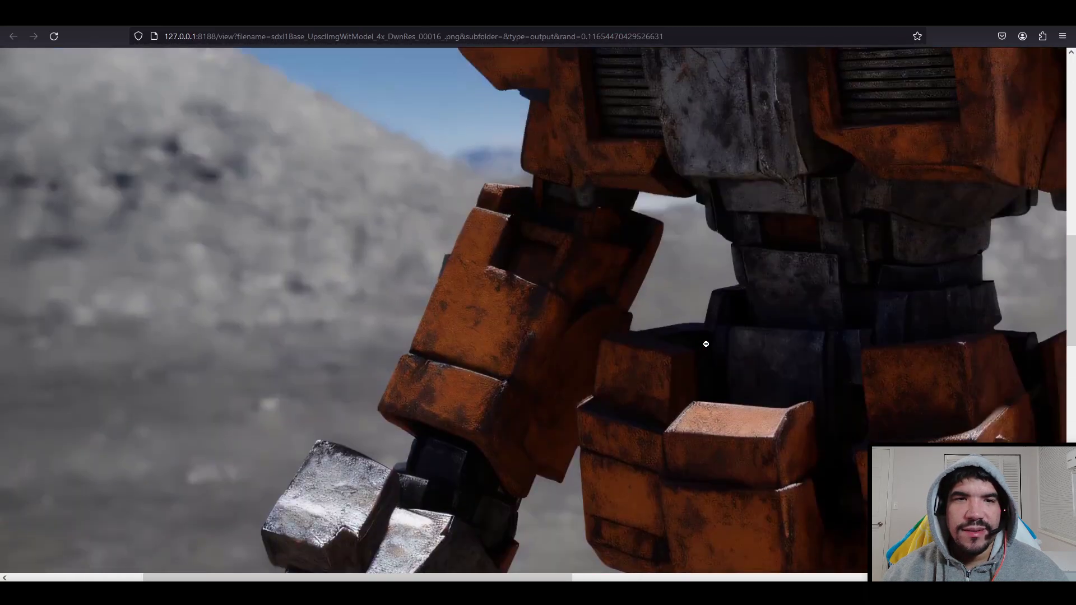
scroll(699, 348, up, 2)
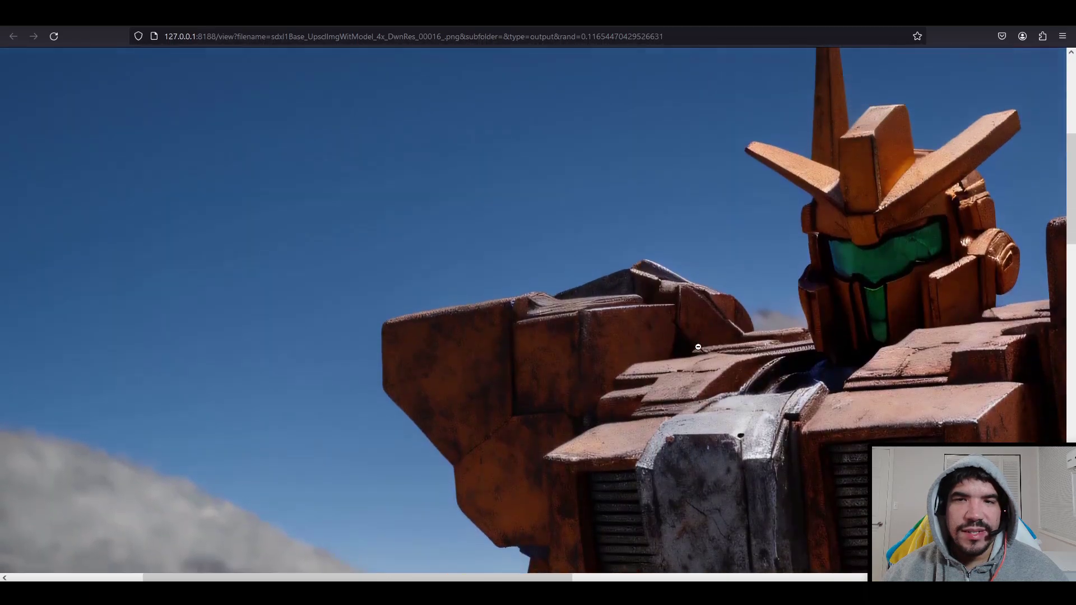
scroll(698, 346, up, 1)
Switch to the outer-space gundam workflow and examine its LoRA block vector, base model loader and SDXL Prompt Styler prompt
click(163, 14)
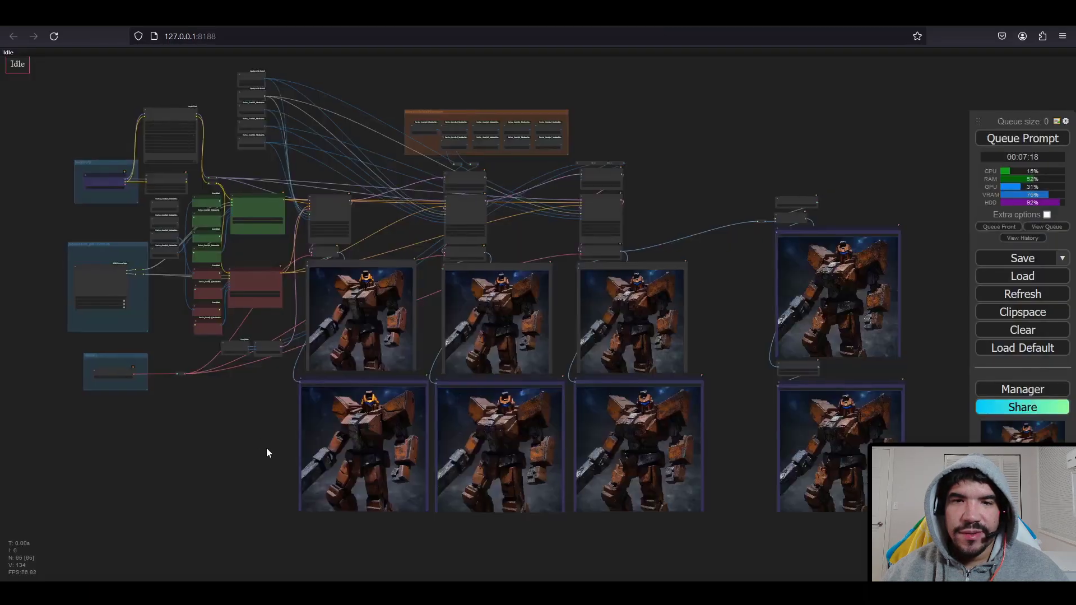
drag(267, 448, 376, 477)
scroll(210, 273, up, 1)
scroll(210, 270, up, 18)
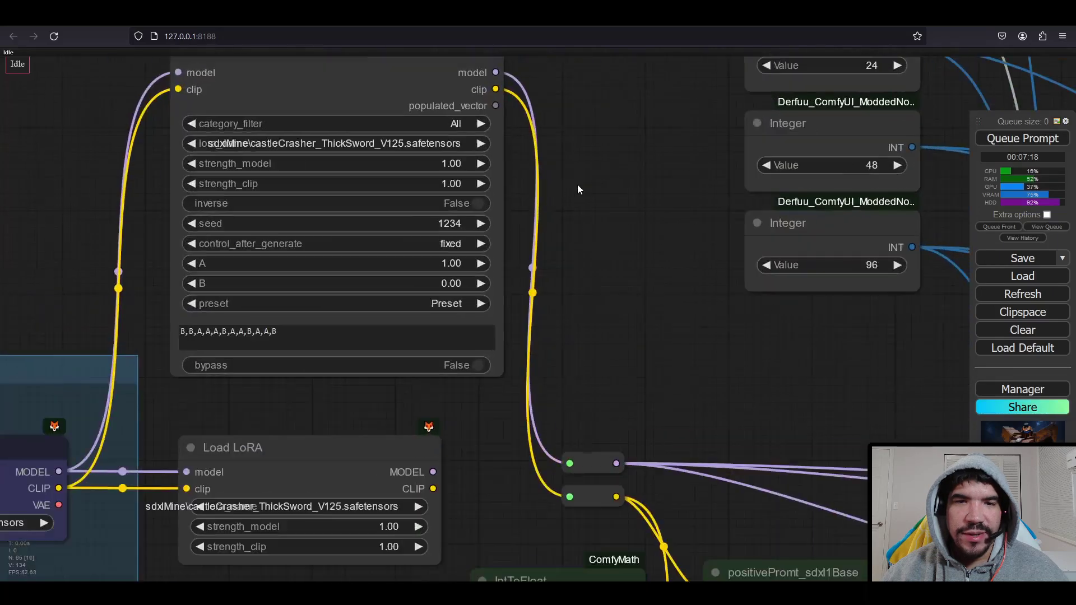
drag(577, 189, 860, 66)
scroll(789, 170, down, 1)
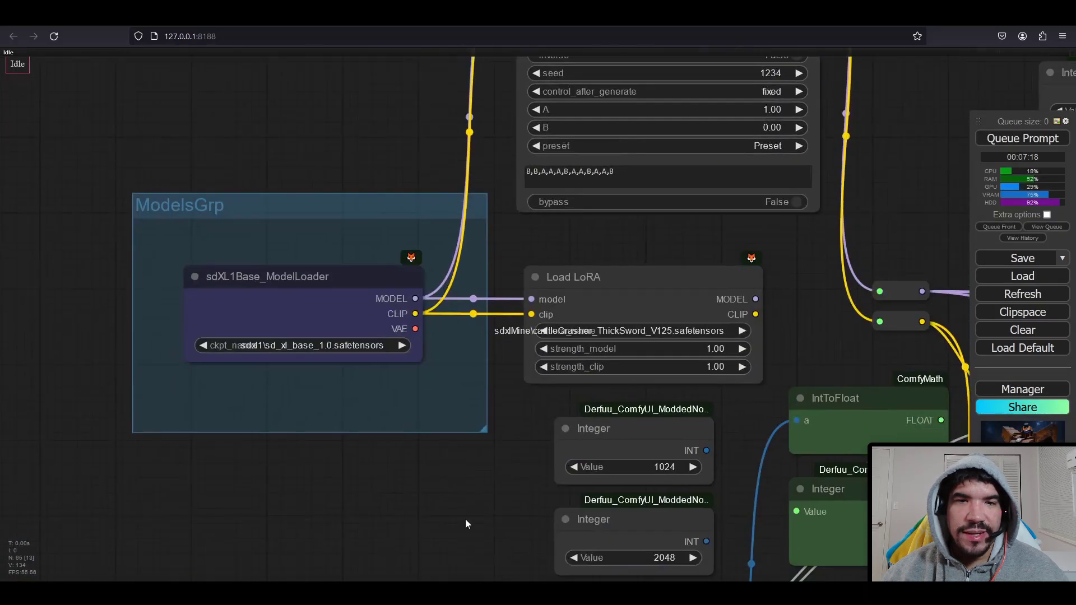
drag(466, 521, 609, 12)
scroll(417, 443, up, 3)
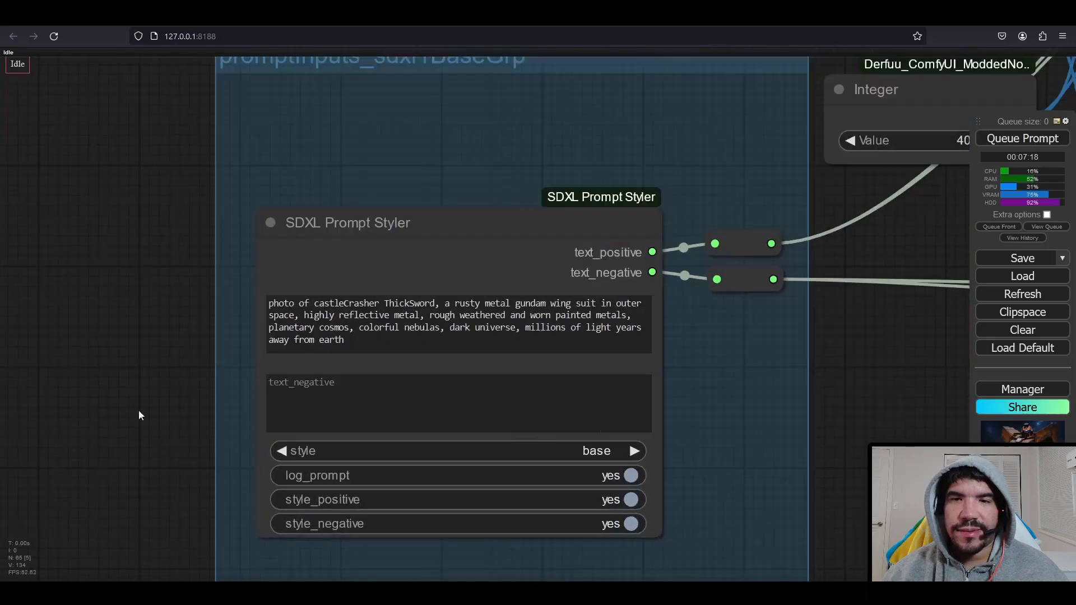
Read the outer-space gundam prompt and the style settings in the SDXL Prompt Styler
scroll(137, 395, up, 1)
drag(158, 369, 130, 343)
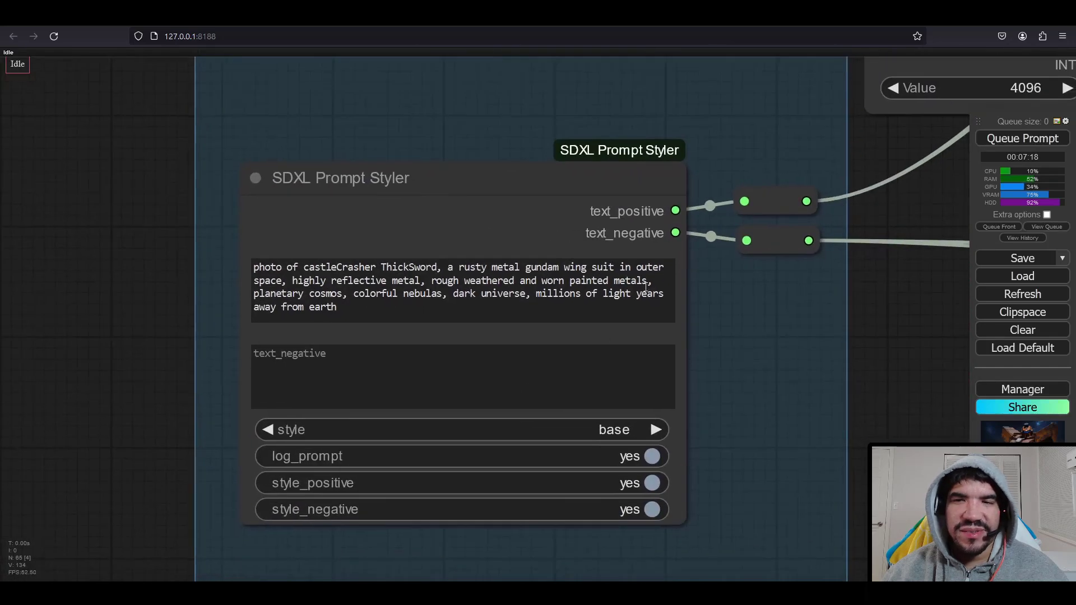
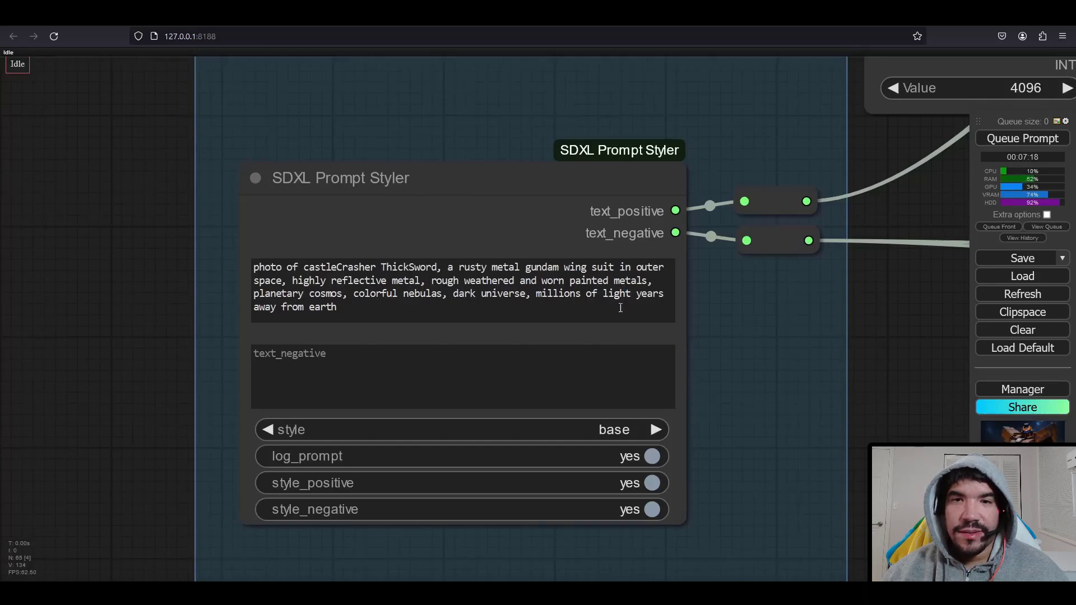
drag(853, 335, 597, 366)
scroll(599, 368, down, 5)
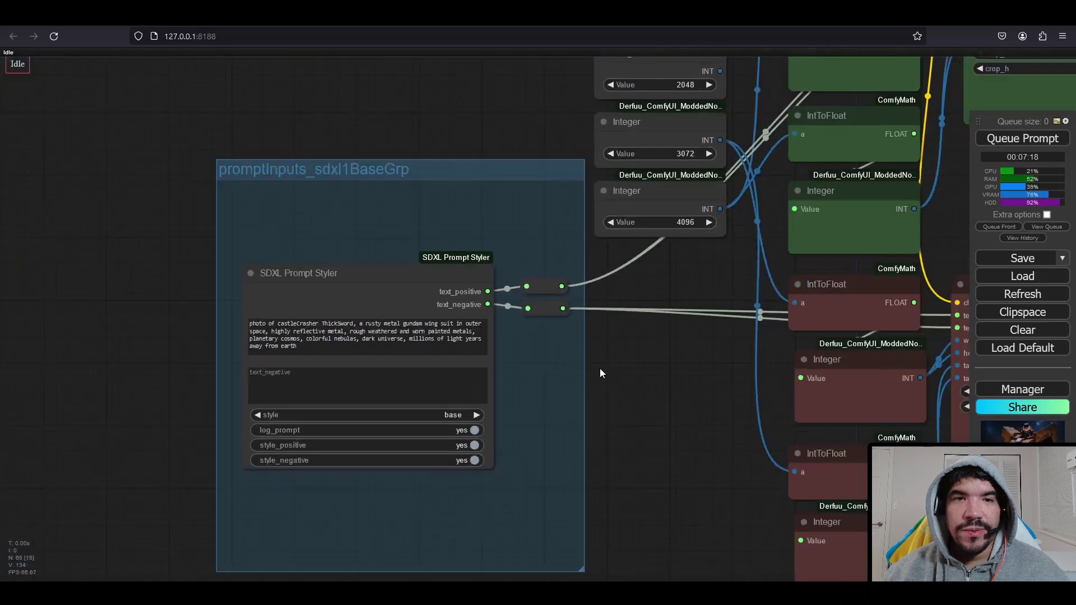
Compare the outer-space gundam's saved base image with the 1.5x upres image and the last sampler's saved image
drag(776, 113, 586, 140)
drag(919, 330, 591, 8)
drag(523, 443, 507, 360)
scroll(521, 352, up, 5)
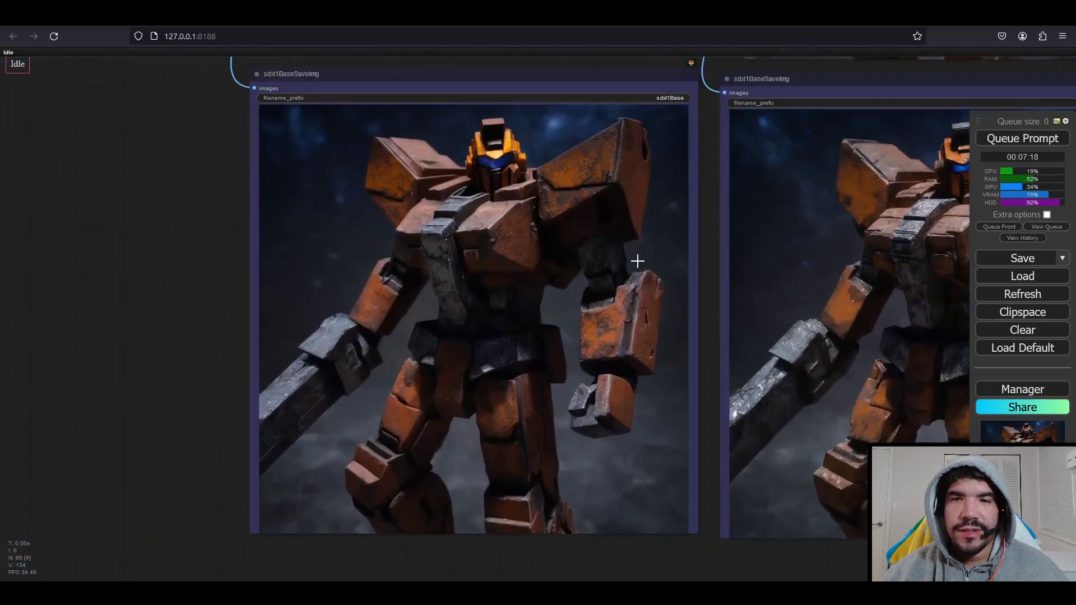
drag(636, 261, 404, 295)
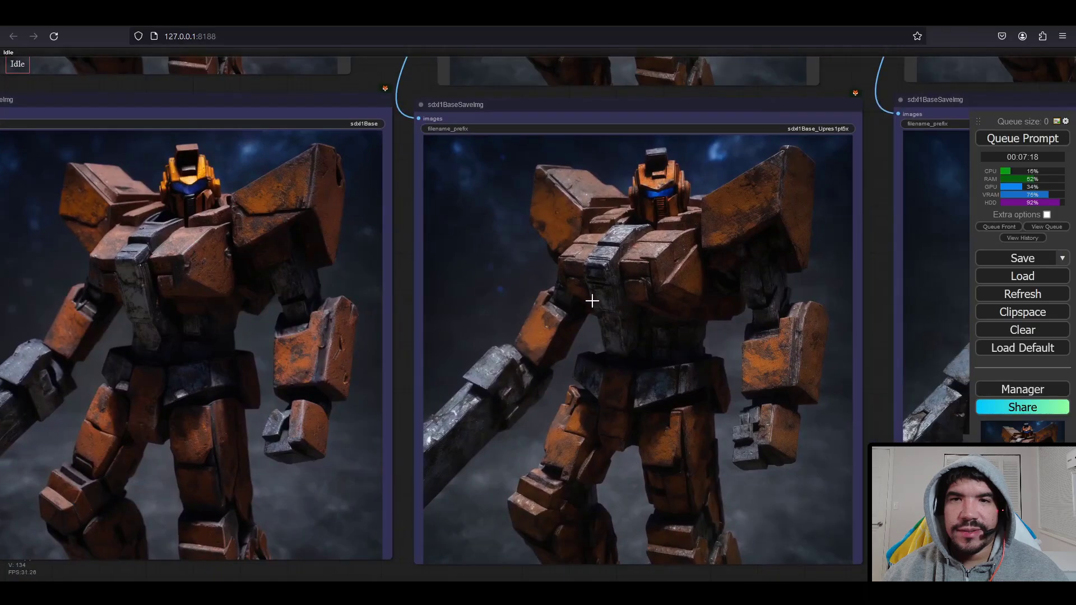
drag(591, 300, 411, 323)
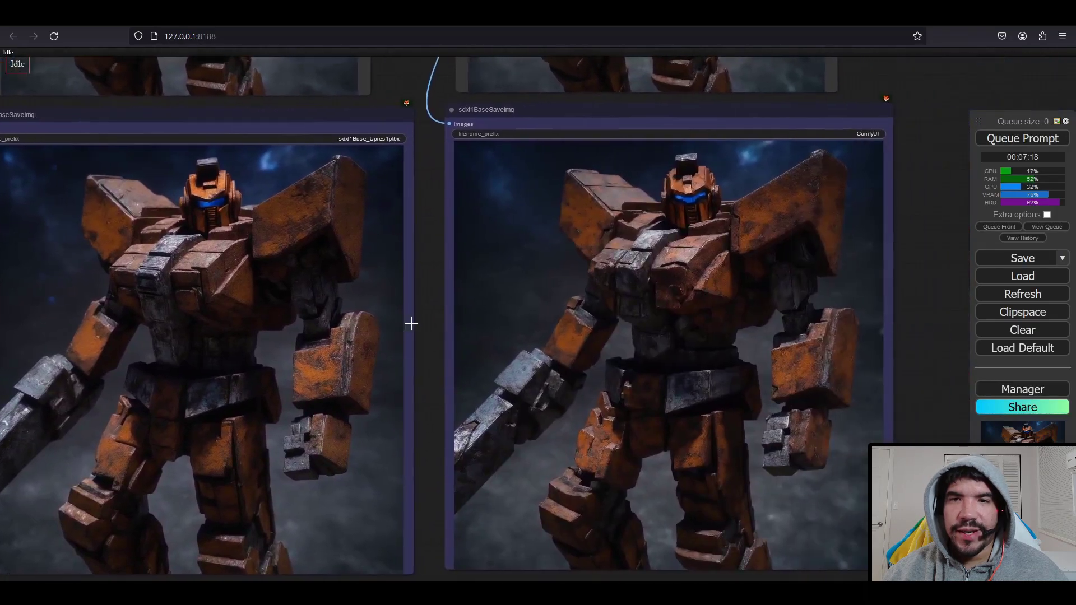
drag(819, 293, 348, 449)
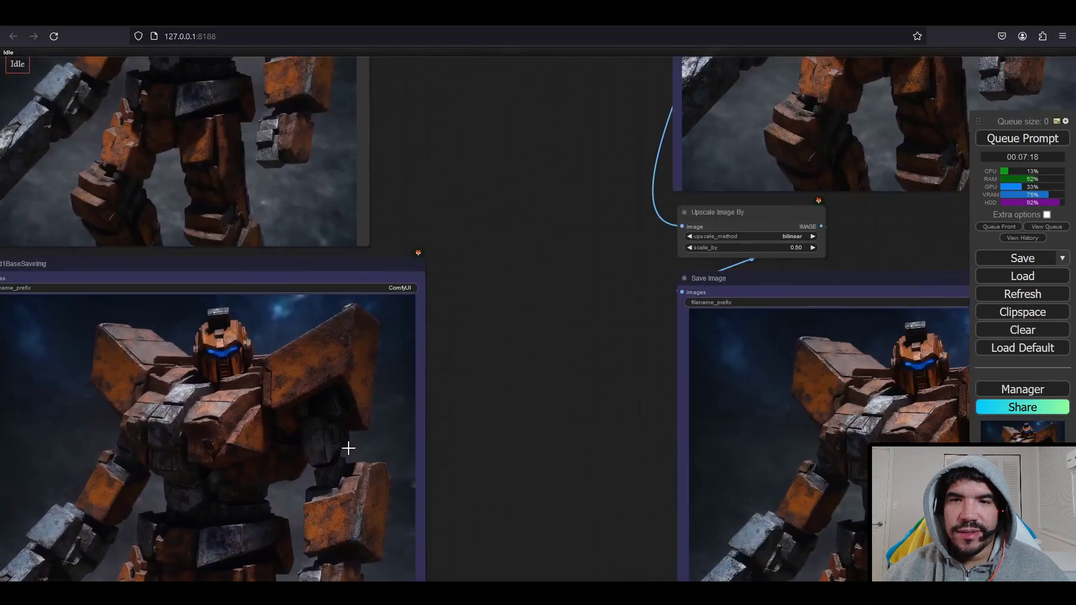
Examine the model-upscaled 4x space gundam image and its downscaled copy beneath the Upscale Image By node
scroll(350, 448, down, 3)
drag(779, 228, 632, 415)
scroll(663, 229, up, 2)
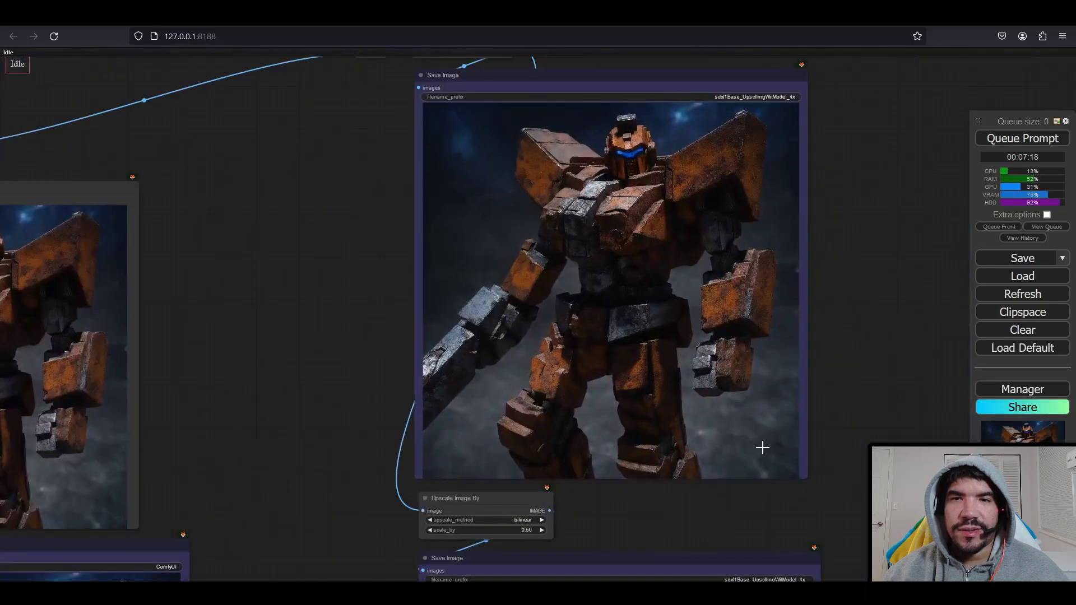
drag(742, 537, 614, 223)
scroll(614, 223, up, 1)
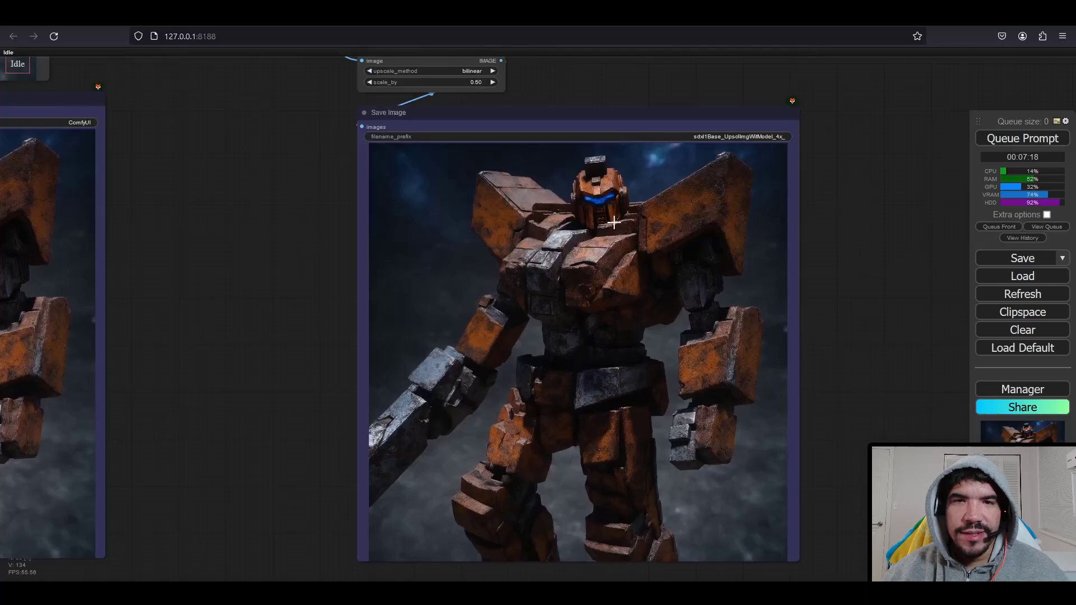
Open the downscaled 4x space gundam image at full size and examine it from the helmet down to the legs
right_click(567, 256)
click(583, 209)
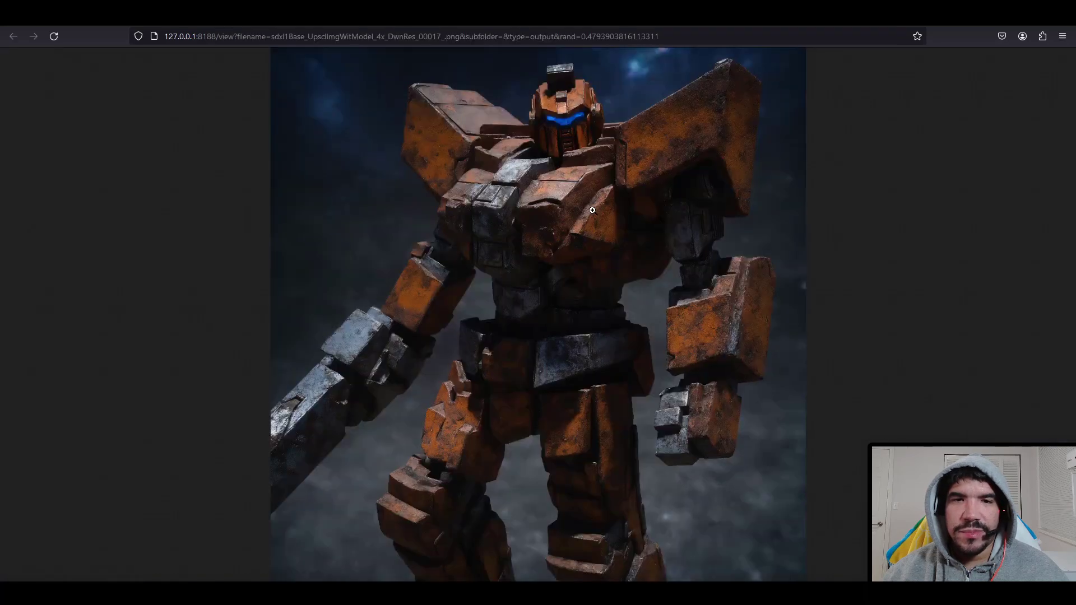
click(588, 116)
scroll(385, 356, down, 5)
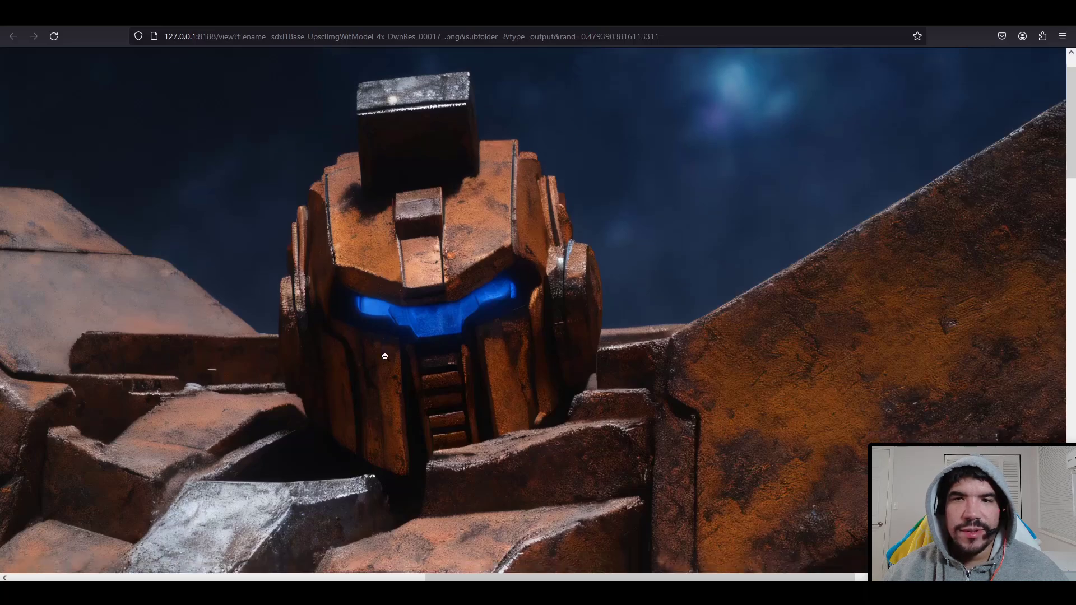
scroll(385, 356, down, 10)
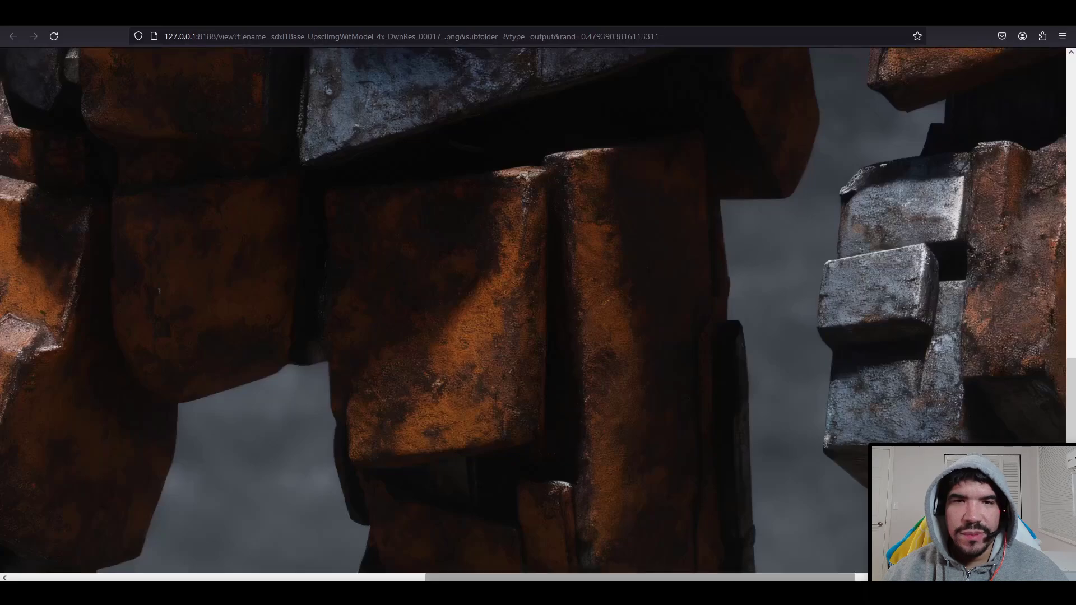
Examine the empty hand side and both shoulder plates beside the helmet in the full-size space gundam image
drag(517, 578, 620, 572)
scroll(806, 354, up, 9)
scroll(807, 354, up, 10)
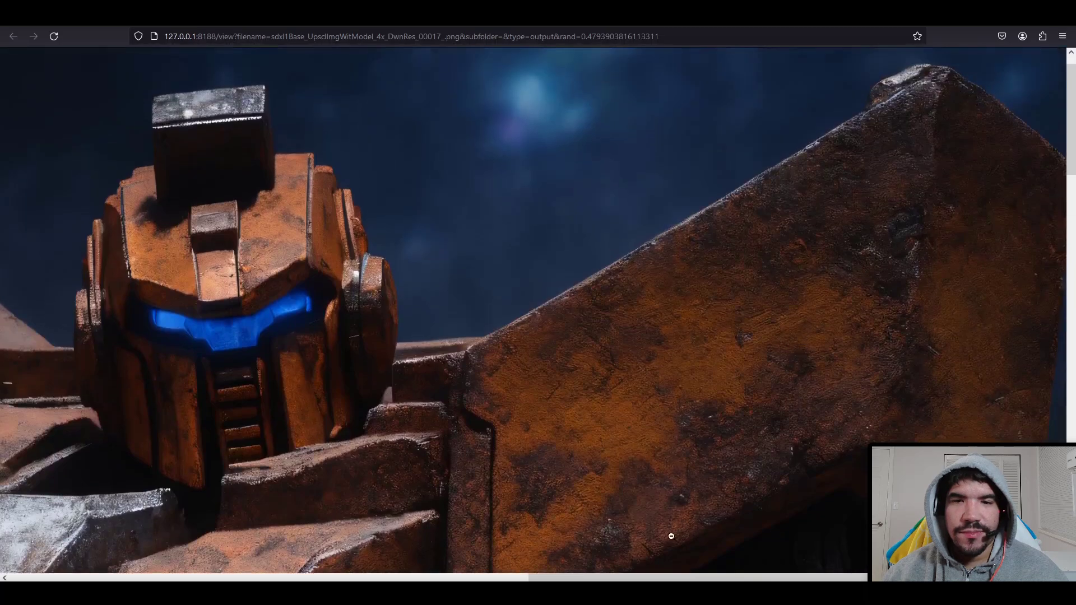
drag(782, 580, 491, 577)
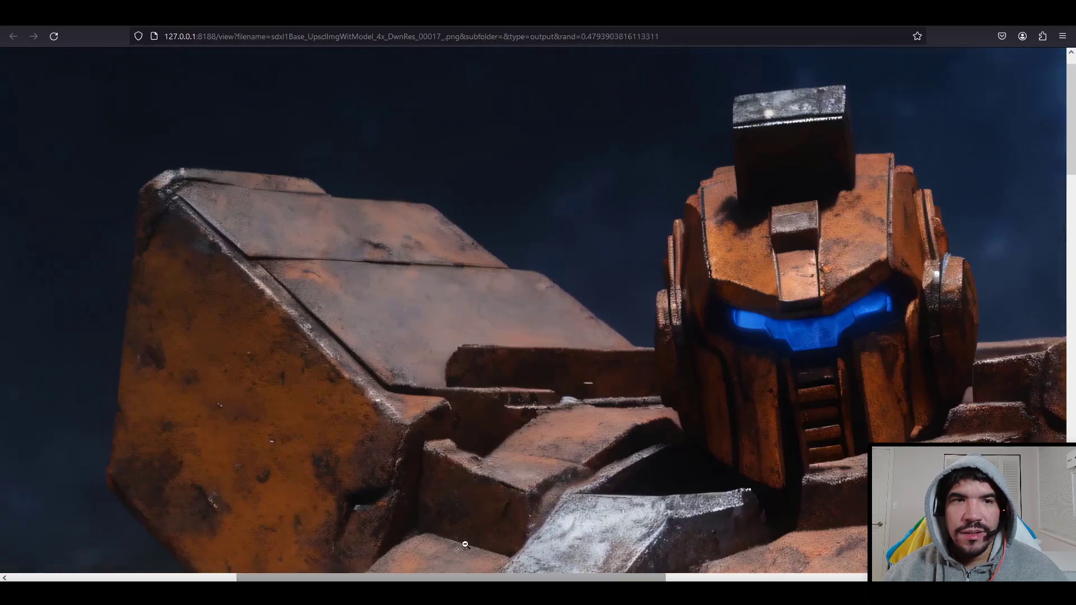
Examine the space gundam's legs, torso and sword arm at full size, and close the image
scroll(377, 418, down, 9)
scroll(383, 420, down, 10)
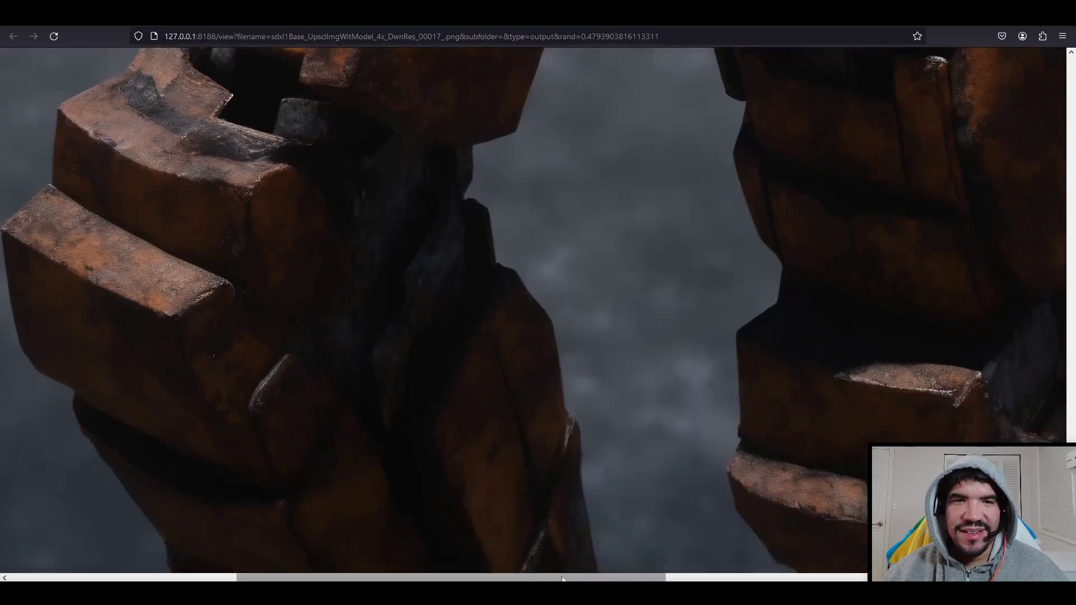
drag(562, 578, 469, 578)
scroll(565, 252, up, 20)
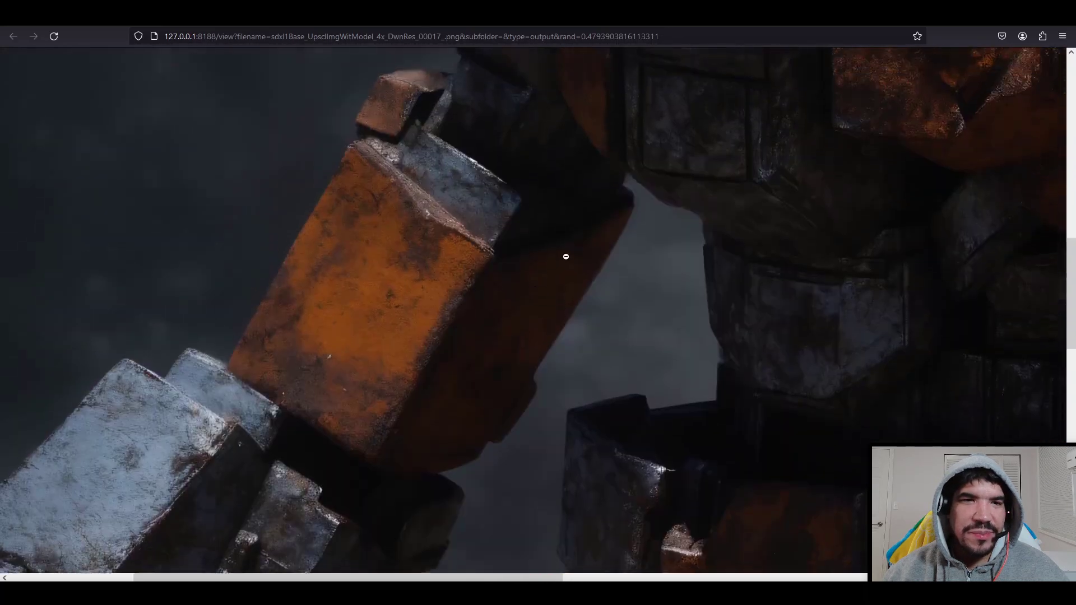
key(ctrl+w)
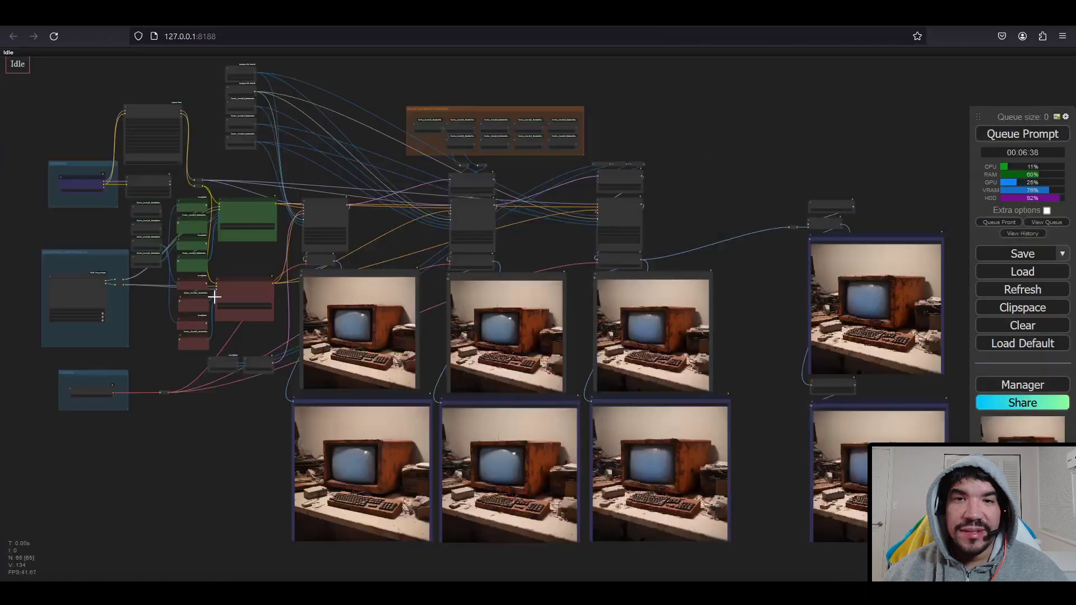
Examine the 1980s personal computer workflow's SDXL Prompt Styler prompt, base model loader and Lora Loader (Block Weight) settings
scroll(25, 350, up, 15)
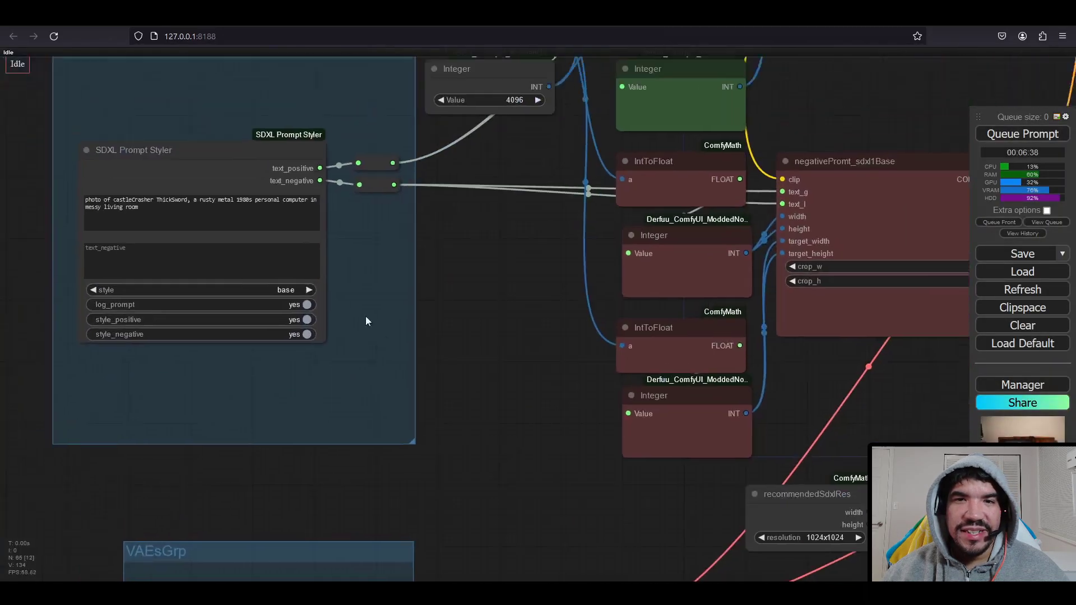
drag(366, 317, 541, 364)
scroll(523, 302, up, 5)
drag(682, 303, 465, 580)
scroll(672, 359, down, 8)
drag(667, 102, 609, 218)
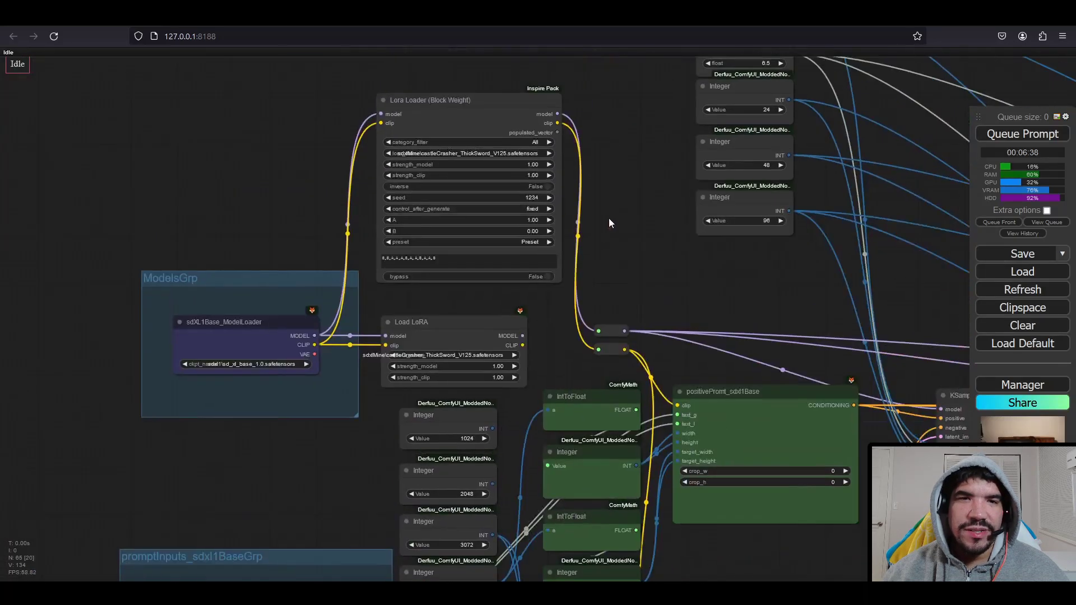
Follow the rusty computer workflow through its samplers and compare the base, upscaled, 4x and downscaled images
scroll(609, 222, up, 2)
drag(777, 305, 594, 368)
drag(846, 440, 470, 274)
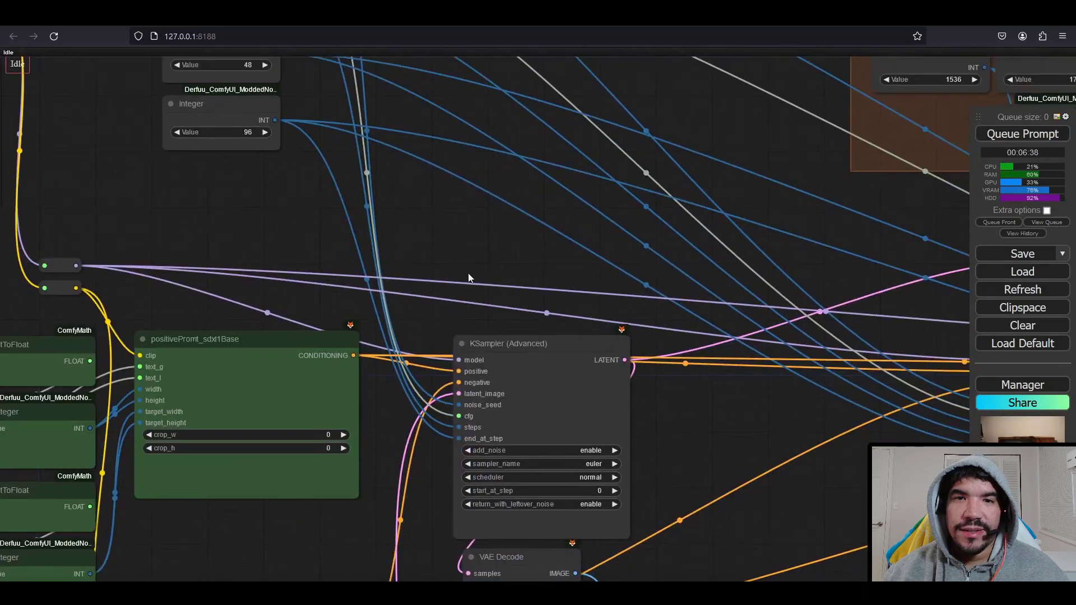
scroll(472, 269, down, 4)
drag(782, 420, 182, 79)
scroll(293, 142, down, 5)
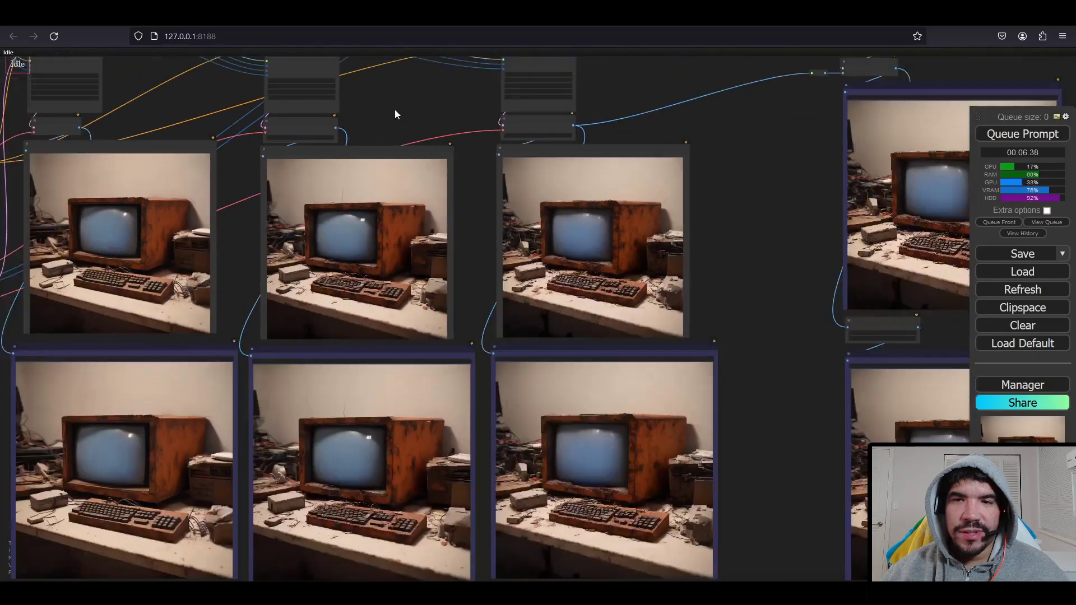
drag(394, 109, 301, 69)
drag(735, 345, 576, 313)
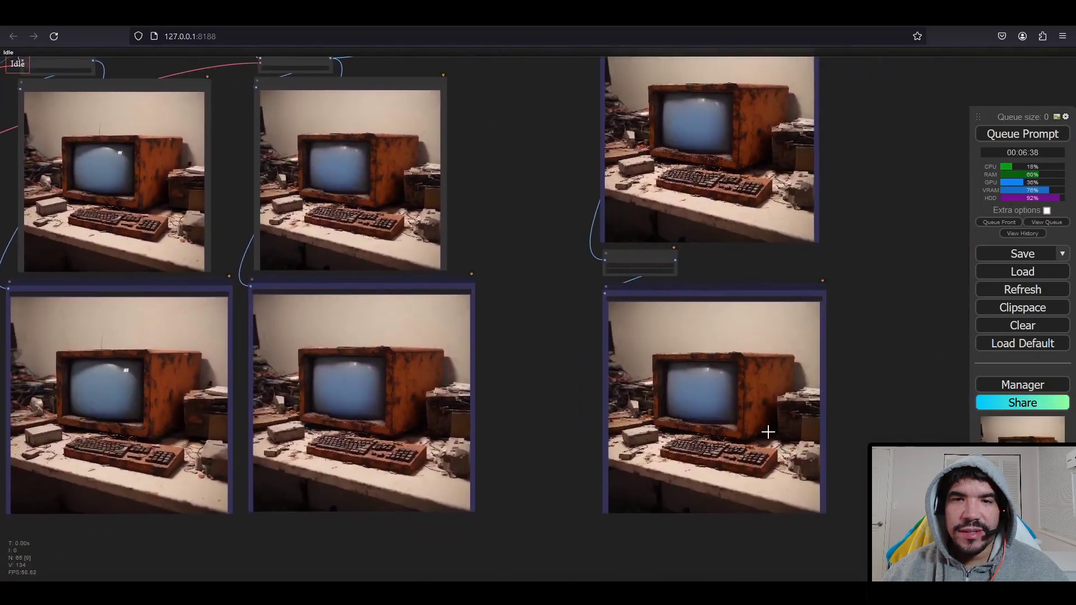
Open the downscaled 4x rusty computer image at full size and examine the monitor's upper edge and the keyboard
click(754, 209)
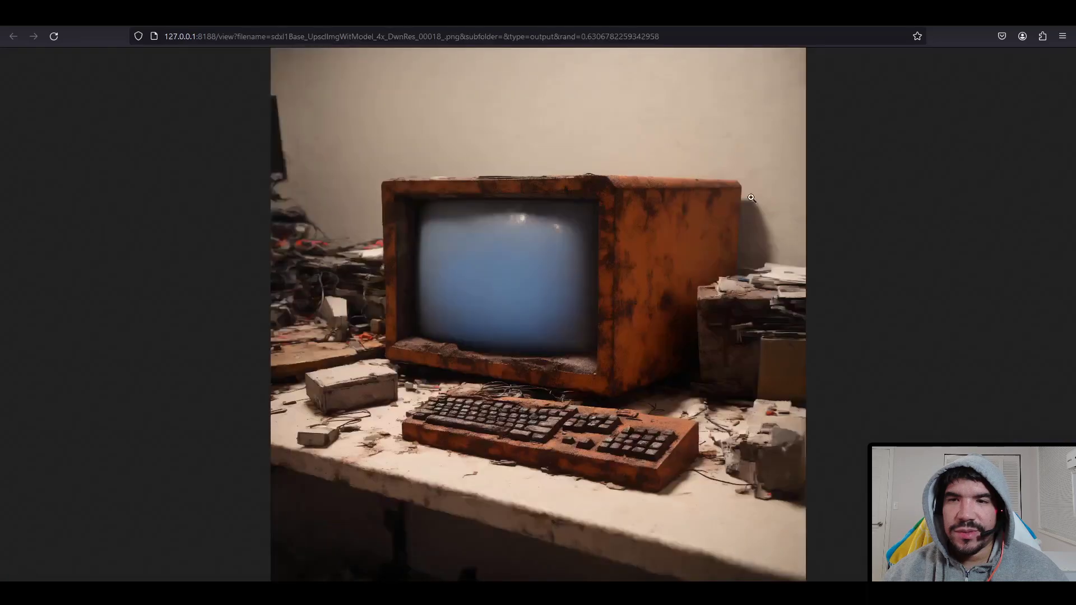
click(472, 190)
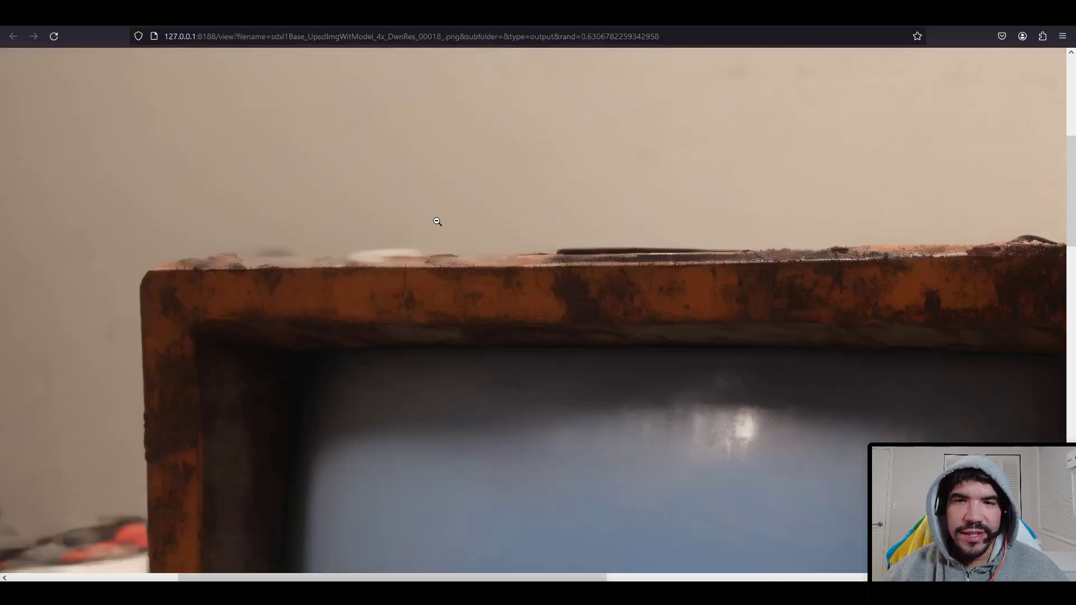
scroll(449, 321, down, 15)
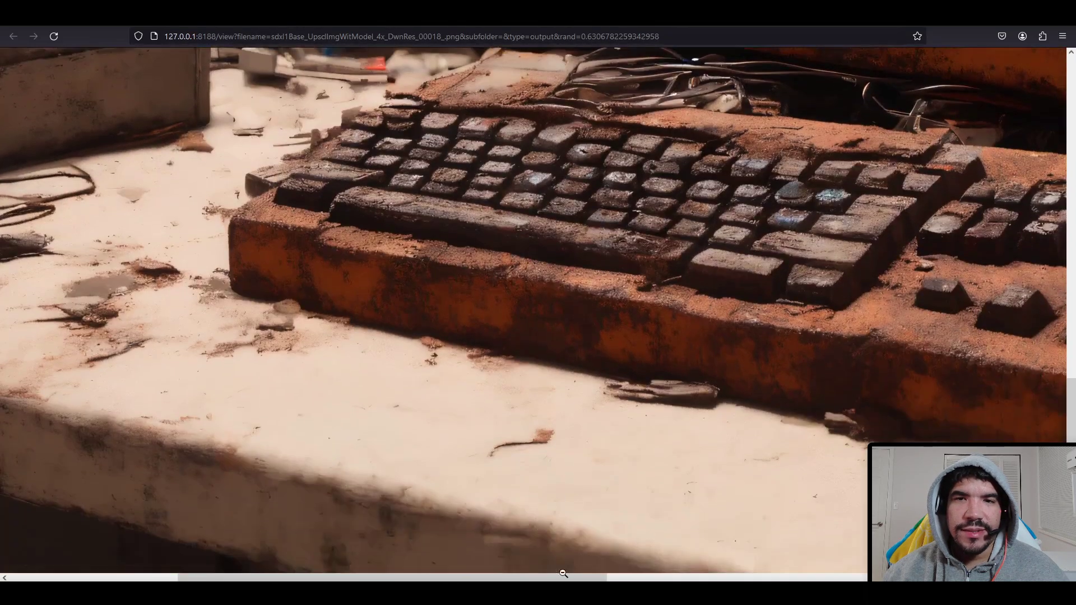
drag(379, 579, 645, 577)
scroll(490, 331, up, 6)
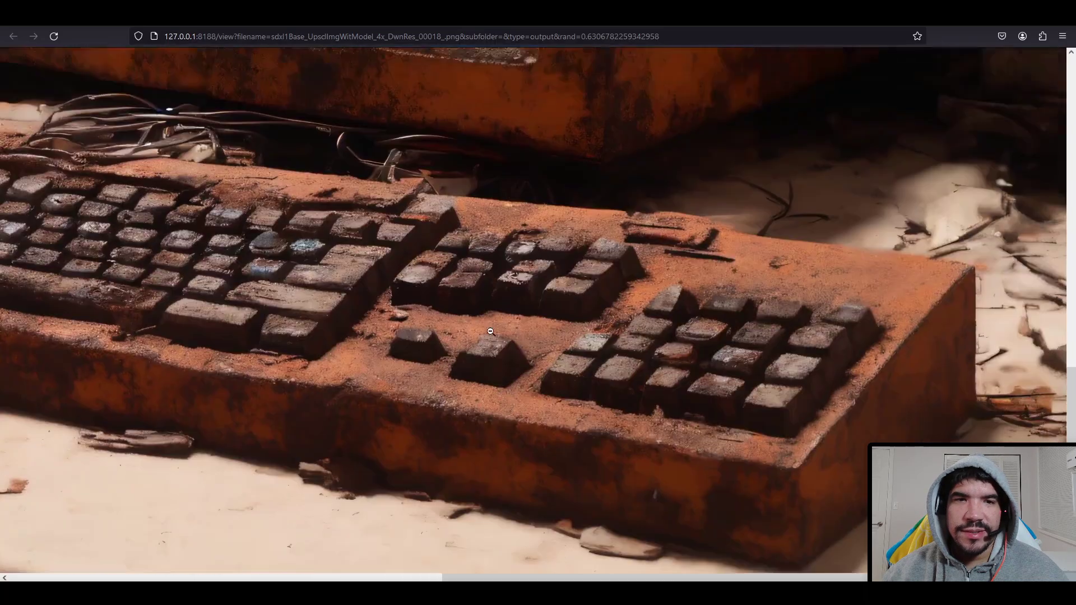
Examine the rusty monitor's screen and casing at full size, fit the image to the window and close it
scroll(490, 332, up, 10)
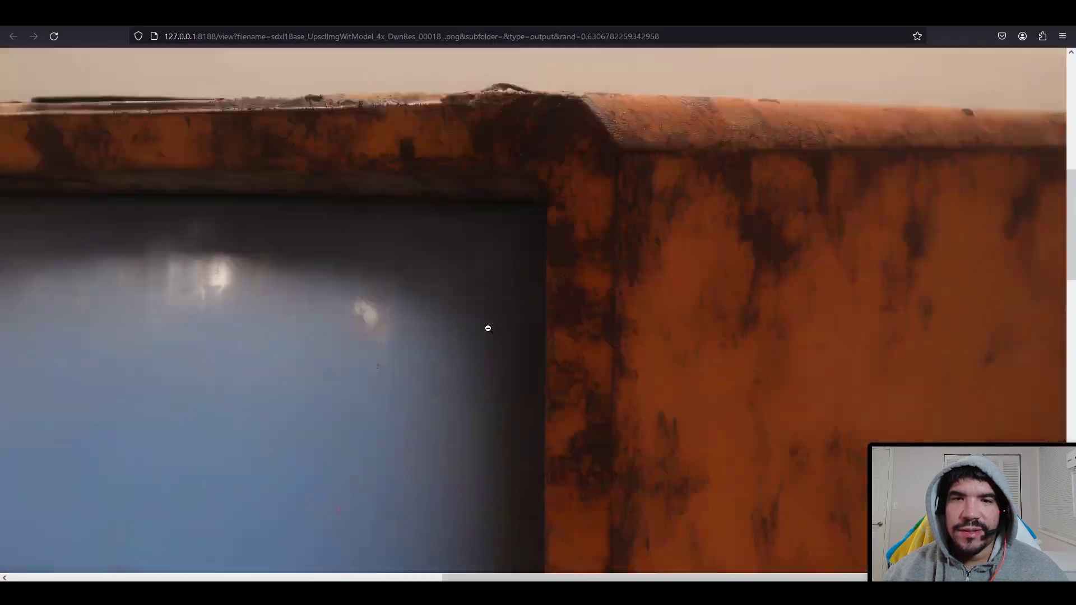
scroll(488, 328, up, 2)
click(687, 106)
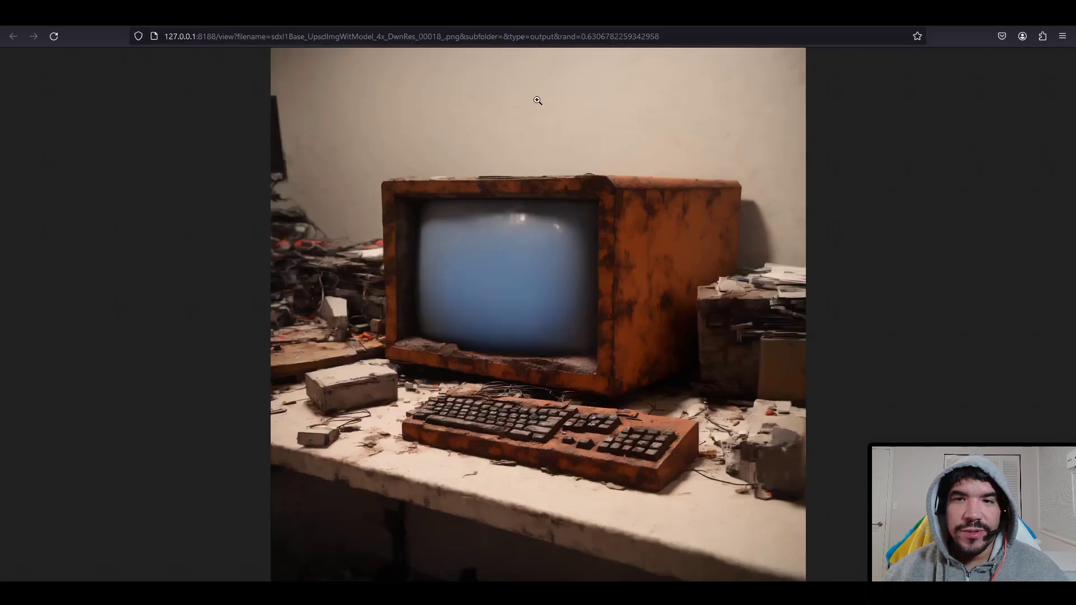
key(ctrl+w)
Examine the prompt, base model and LoRA block weight settings of the widescreen 1980s computer workflow
drag(236, 188, 502, 178)
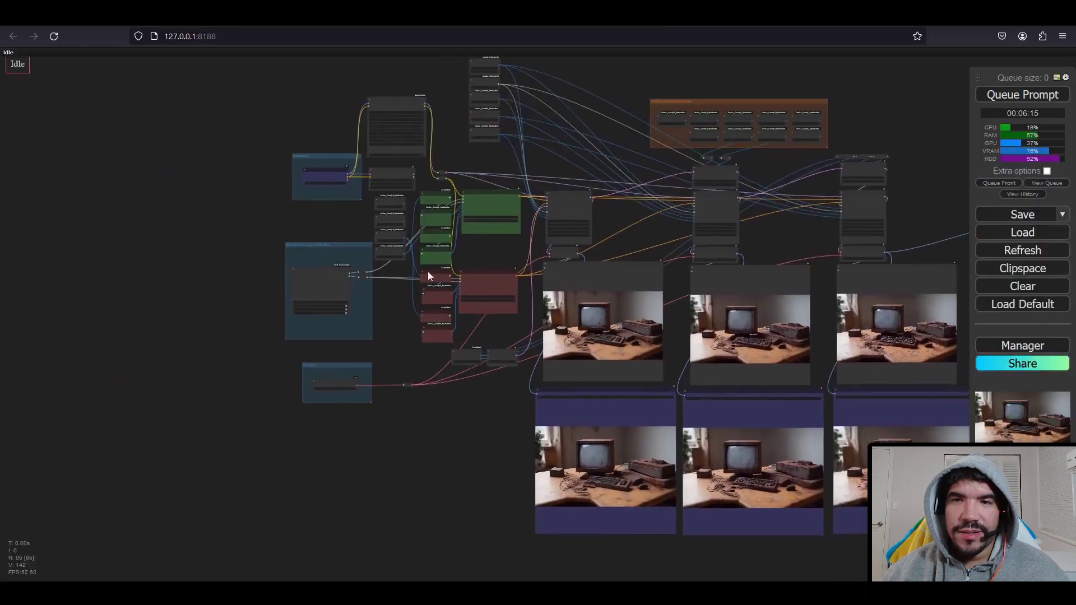
scroll(321, 311, up, 18)
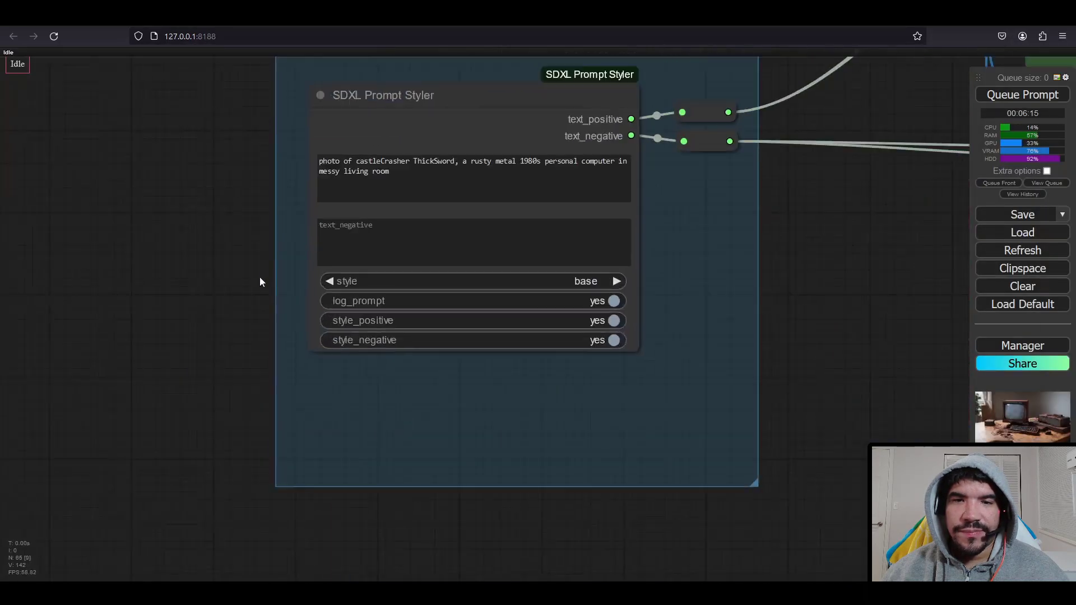
drag(260, 277, 152, 405)
scroll(644, 446, down, 9)
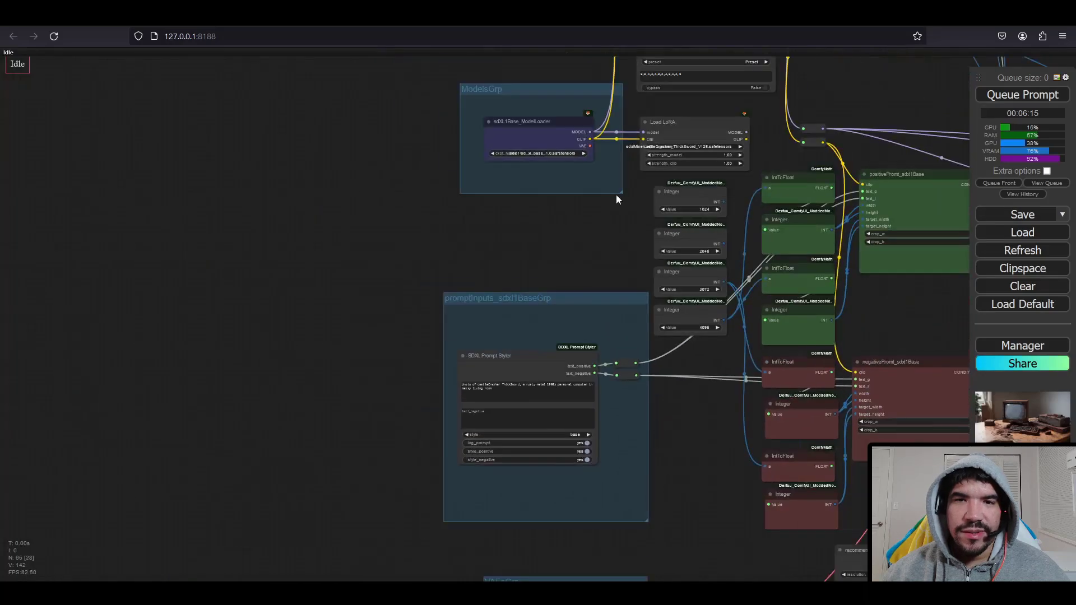
drag(616, 194, 408, 412)
scroll(622, 201, up, 2)
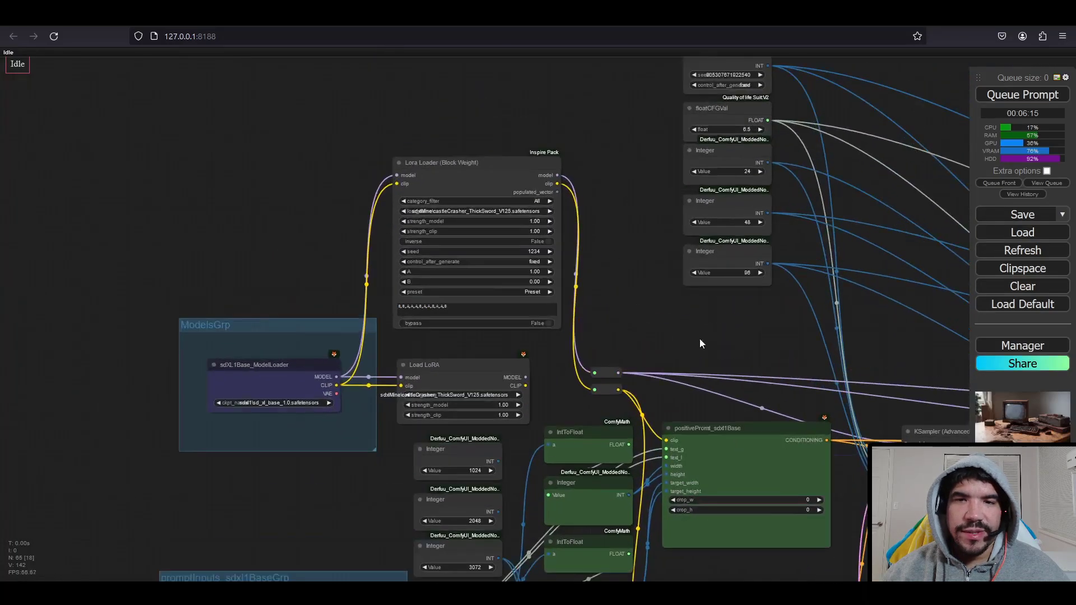
Compare the widescreen computer's saved base image with the 1.5x upres image and the last sampler's saved image
drag(700, 339, 87, 15)
drag(661, 430, 643, 43)
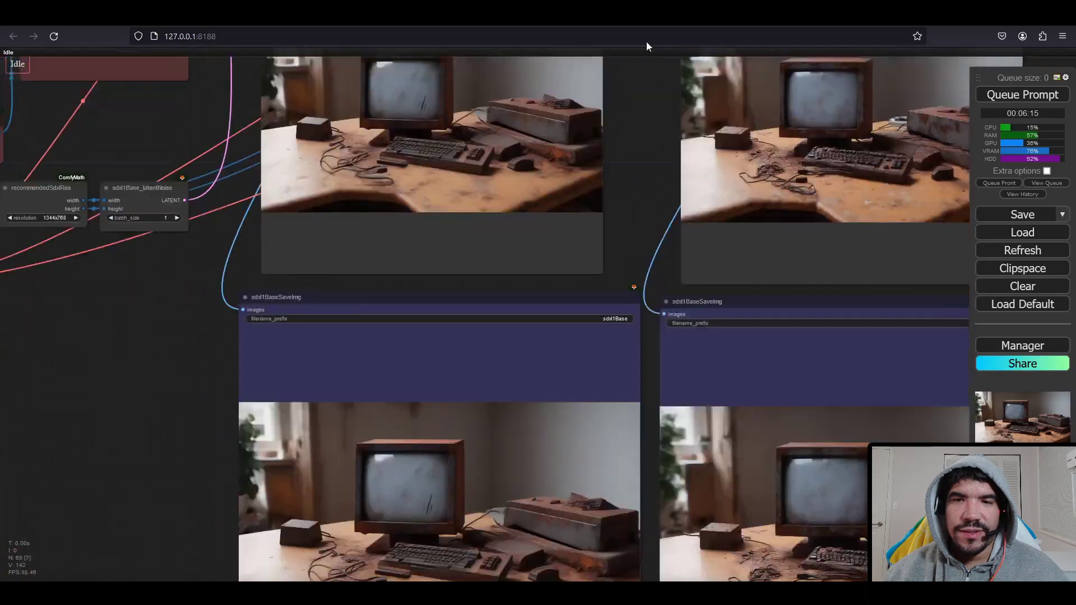
scroll(630, 260, down, 3)
scroll(441, 365, up, 4)
scroll(520, 355, up, 1)
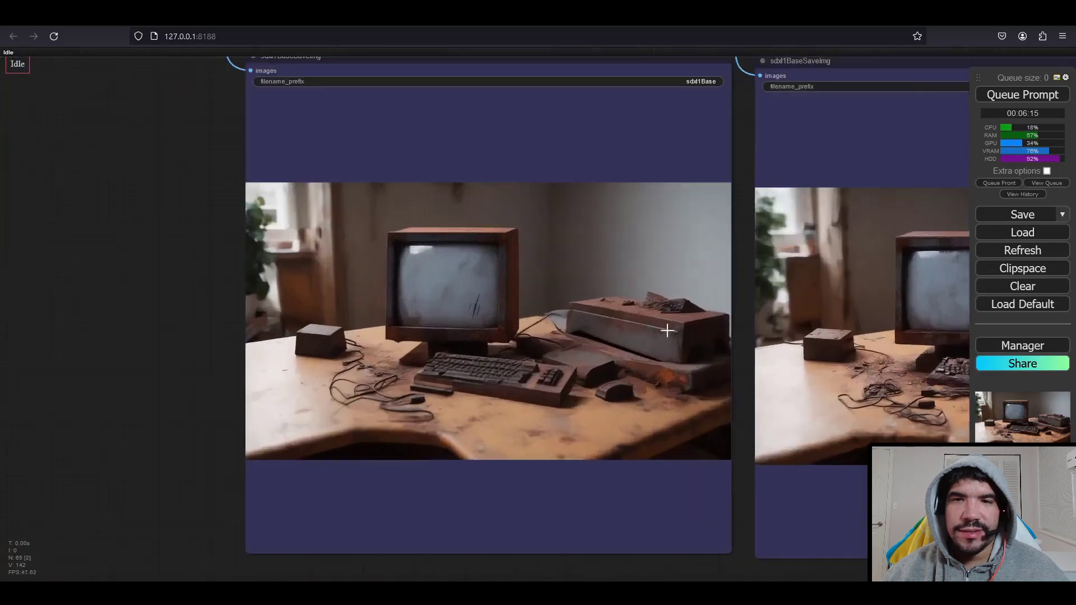
drag(681, 330, 307, 337)
drag(677, 388, 243, 395)
drag(683, 366, 523, 377)
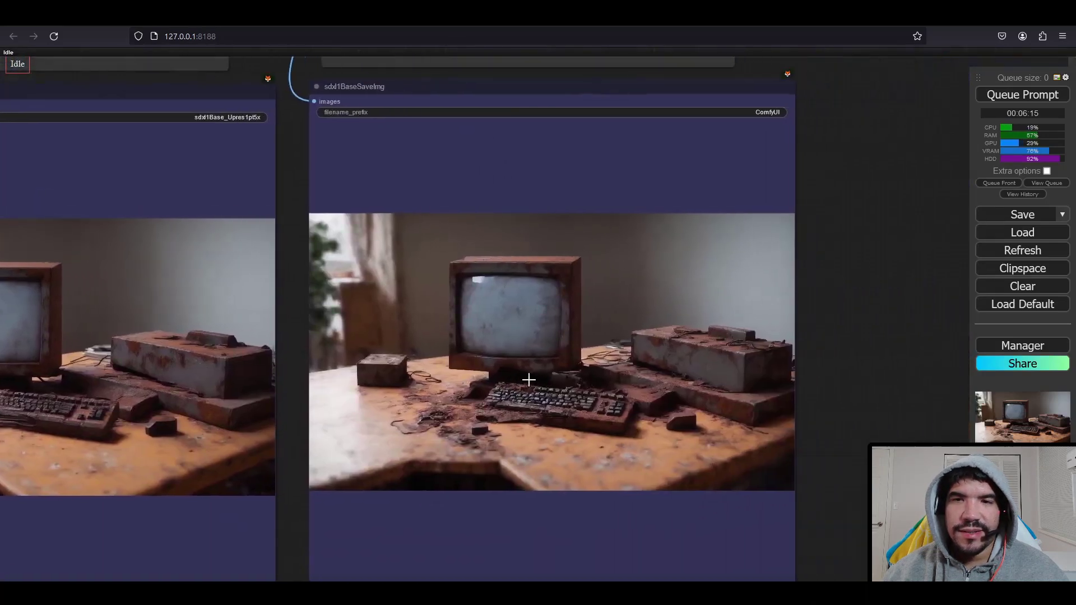
Open the downscaled 4x upscaled widescreen computer image and show it at full size
drag(848, 379, 150, 357)
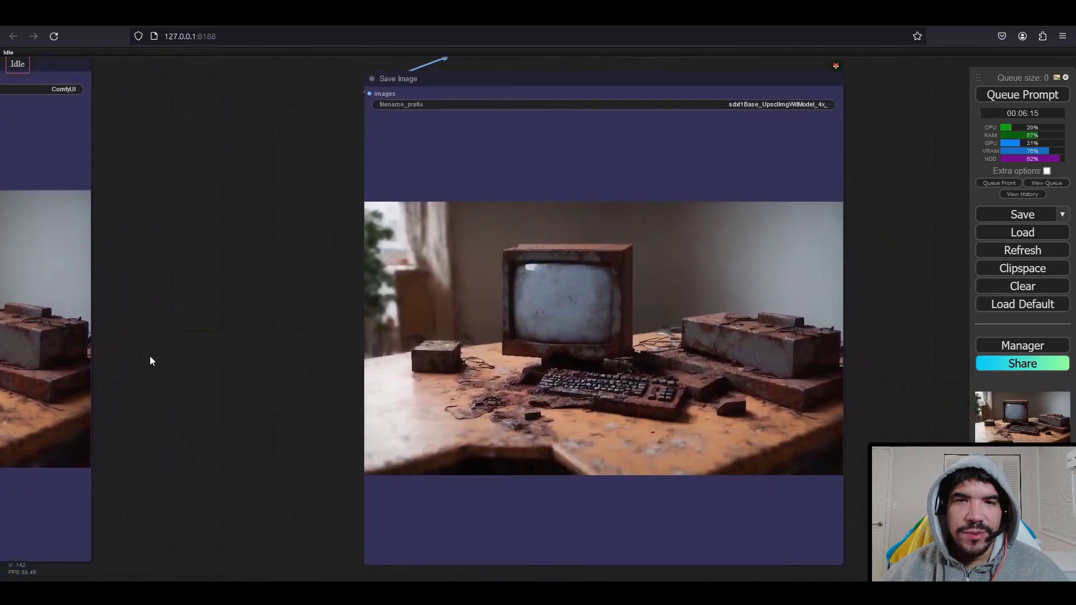
scroll(522, 313, down, 4)
drag(557, 282, 574, 503)
drag(582, 407, 601, 206)
scroll(635, 377, up, 3)
right_click(623, 331)
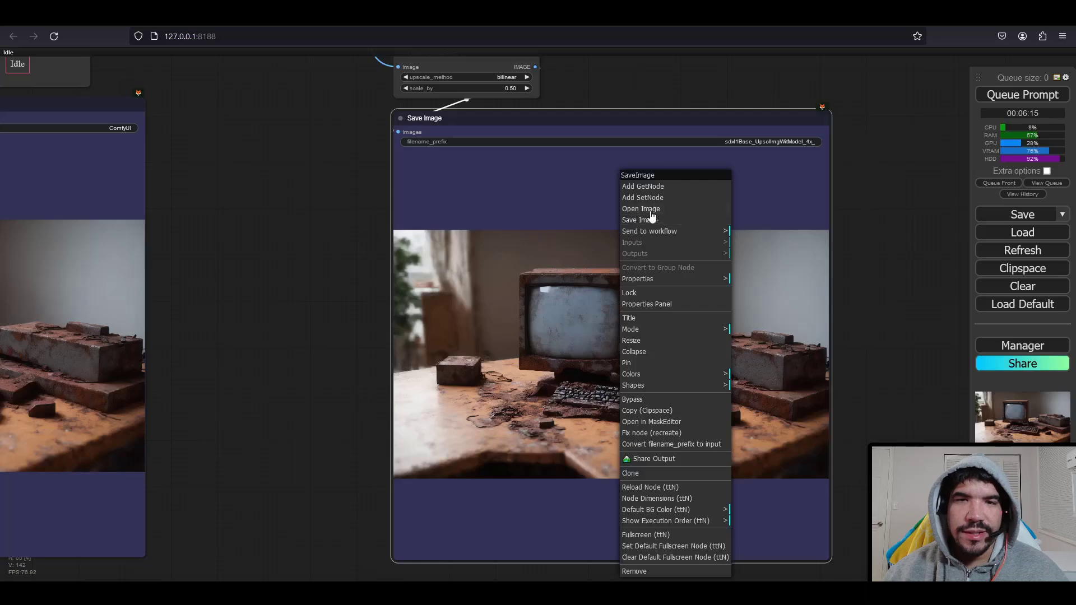
click(650, 210)
click(486, 194)
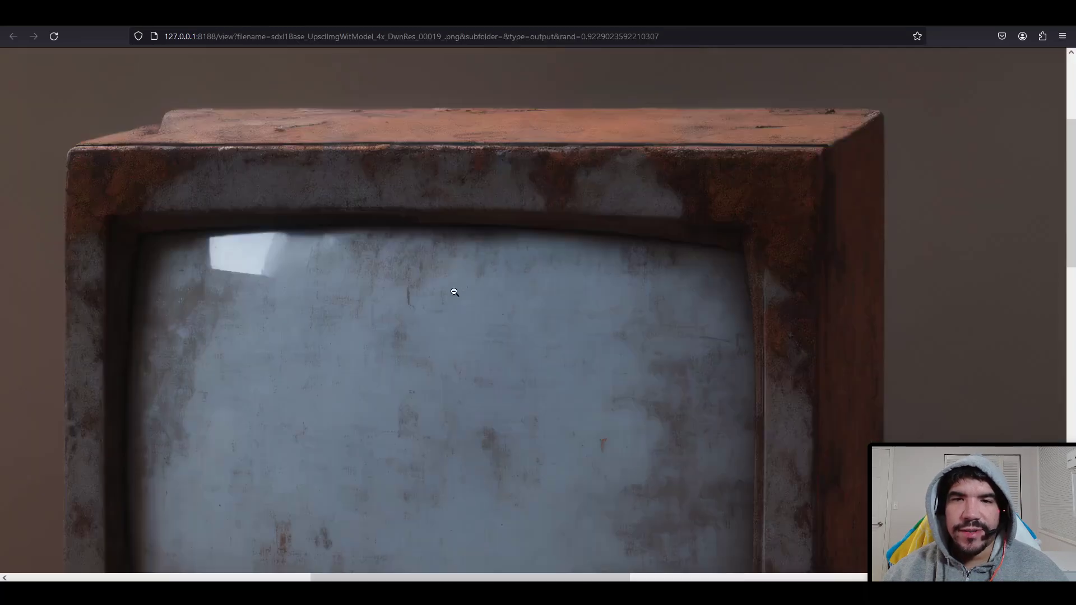
Examine the widescreen computer's rusty screen, casing and keyboard at full size, and fit the image to the window
scroll(987, 212, down, 5)
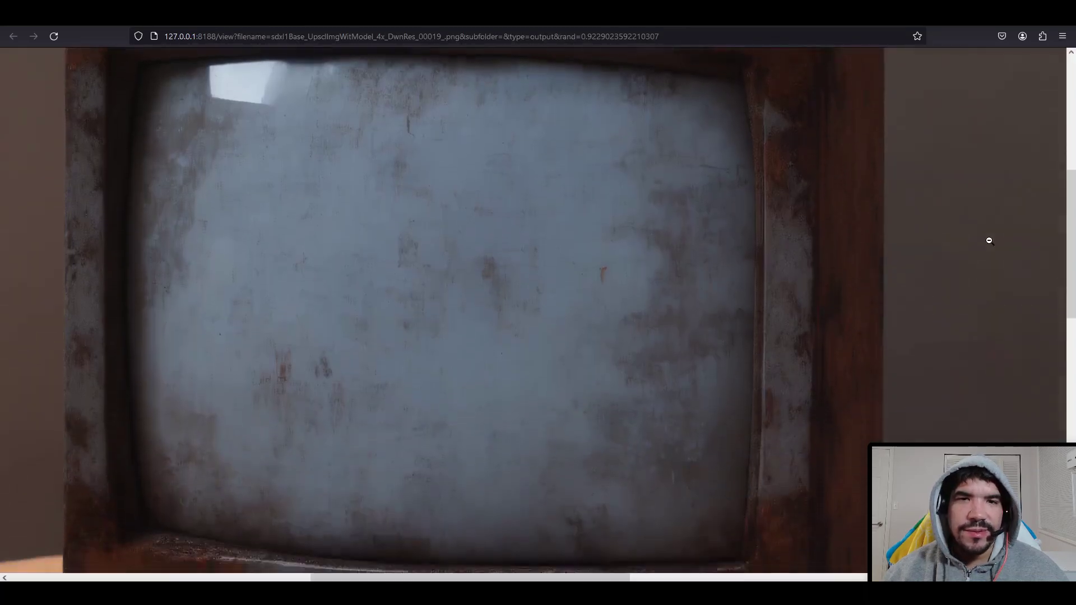
scroll(989, 239, down, 10)
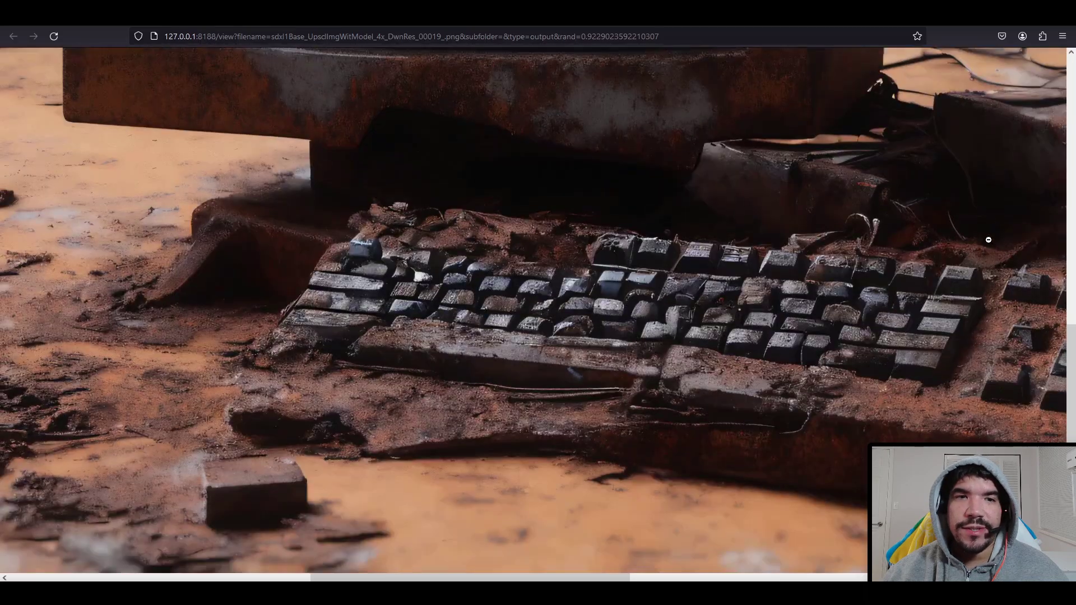
scroll(896, 298, up, 10)
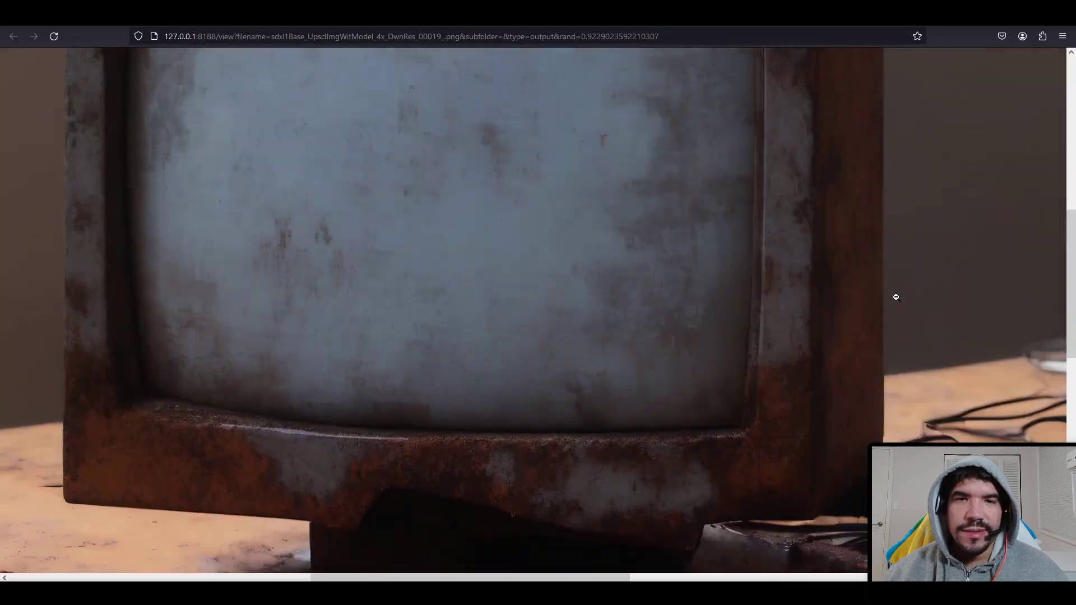
click(896, 297)
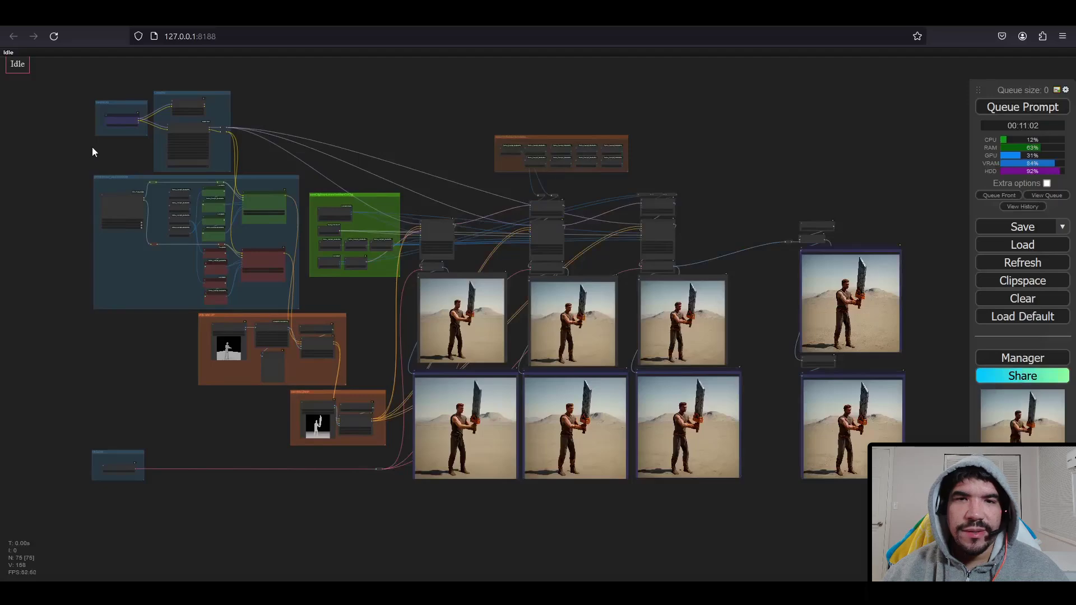
Examine the base model, LoRA block weights and positive prompt of the workflow with the man holding a sword
scroll(103, 143, up, 15)
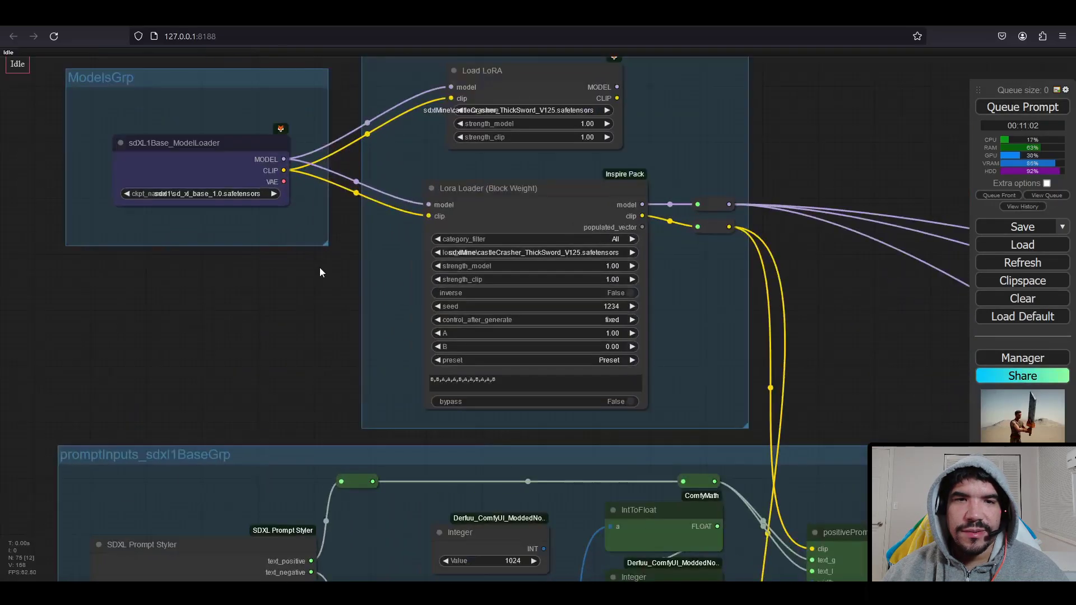
drag(320, 268, 324, 324)
scroll(325, 304, up, 1)
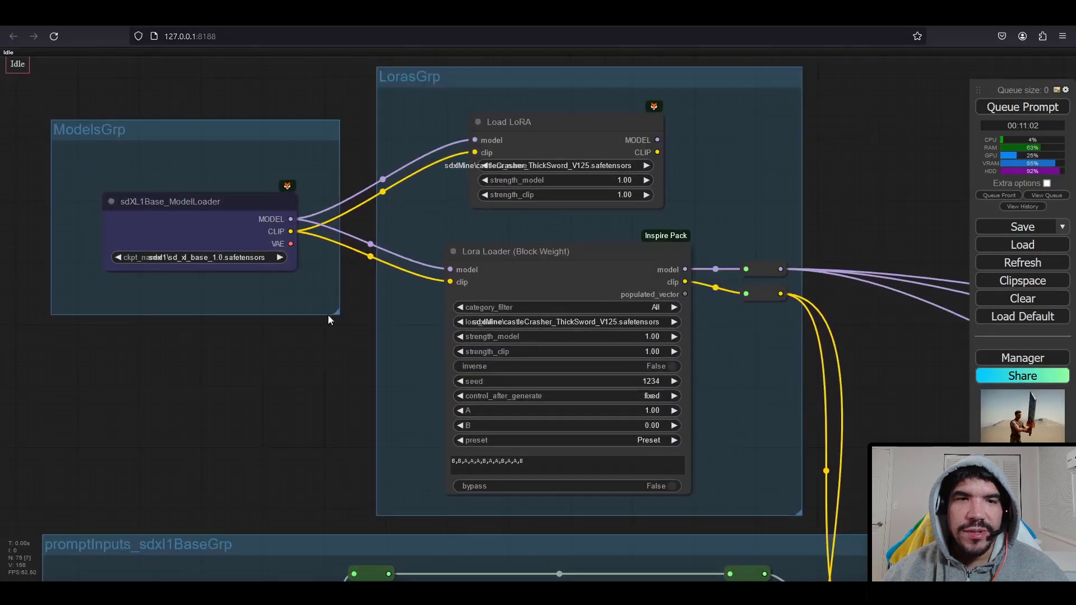
drag(337, 455, 437, 177)
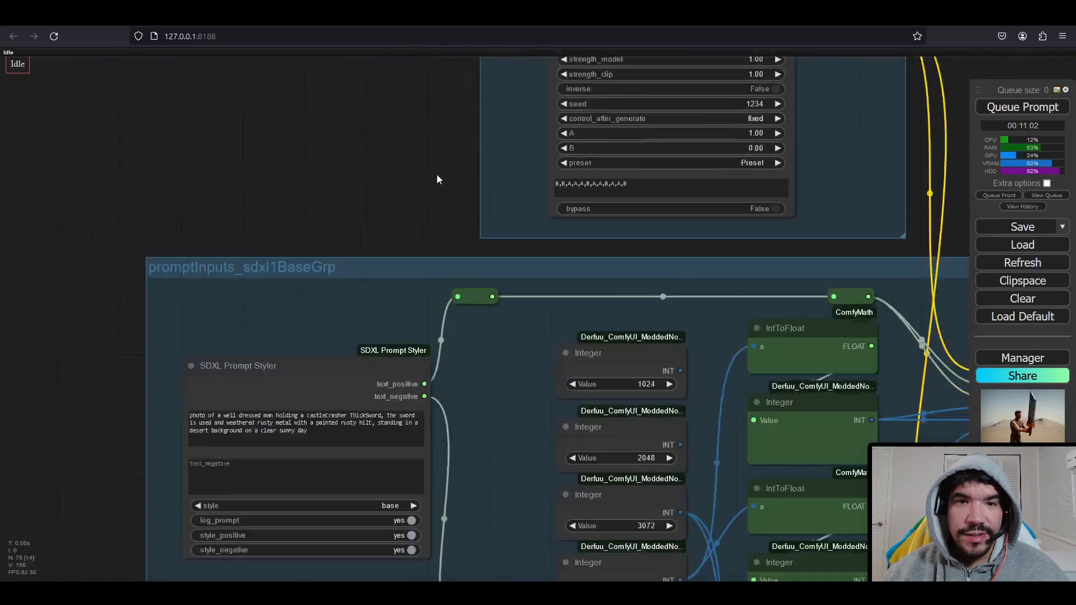
drag(400, 336, 471, 141)
scroll(221, 240, up, 4)
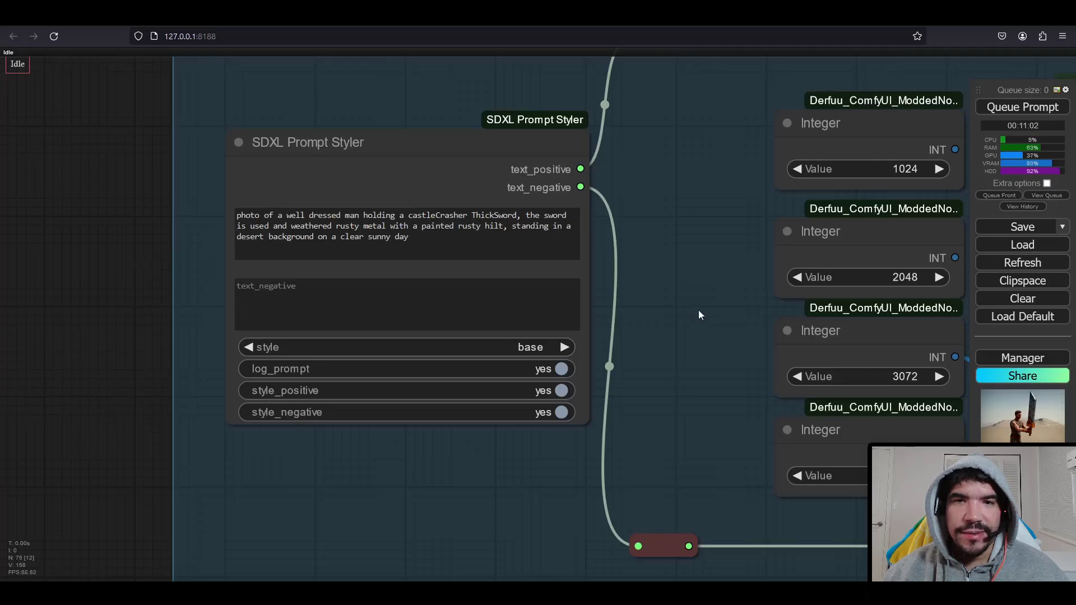
Examine the seed, CFG, sampler step and latent resolution settings in the sword man workflow's main control group
drag(698, 311, 453, 306)
scroll(454, 304, down, 5)
scroll(456, 301, down, 3)
drag(869, 369, 264, 238)
scroll(513, 146, up, 3)
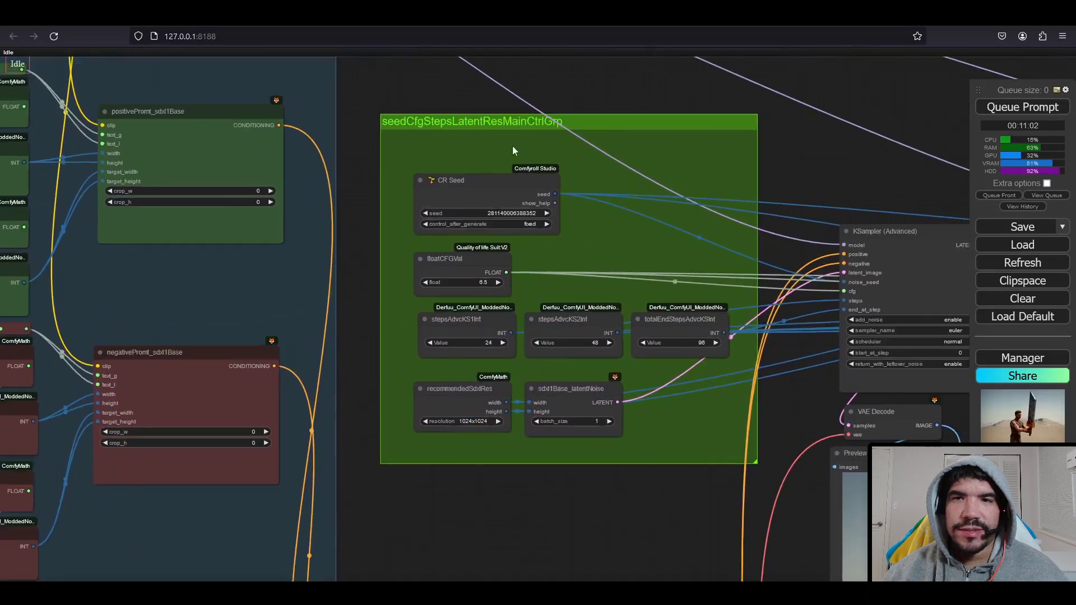
scroll(611, 217, up, 1)
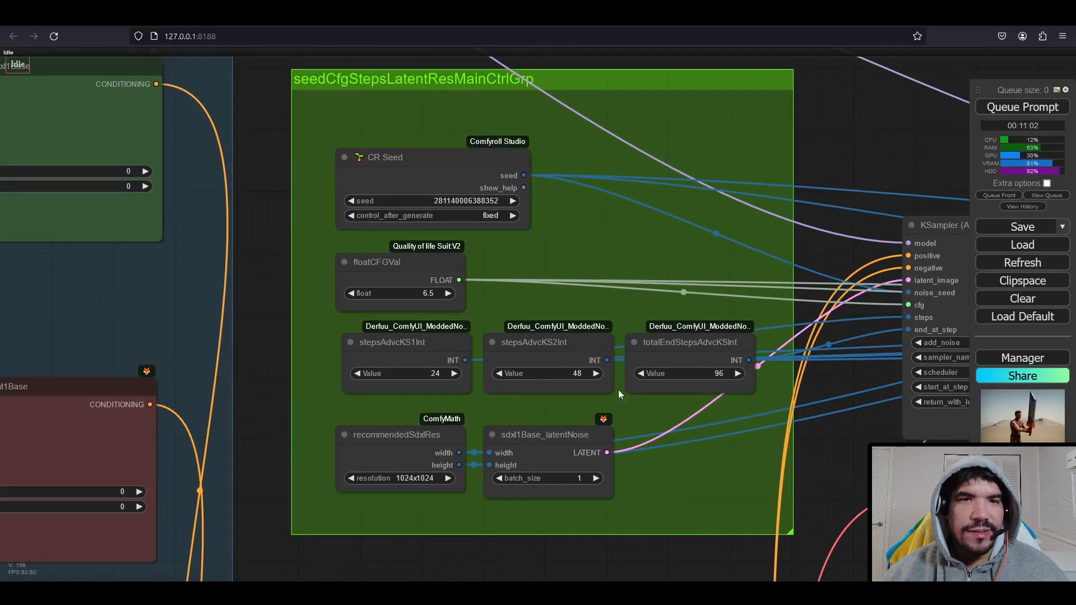
Examine the OpenPose ControlNet group's source image, DWPose Estimator settings and ControlNet strength
drag(626, 510, 763, 152)
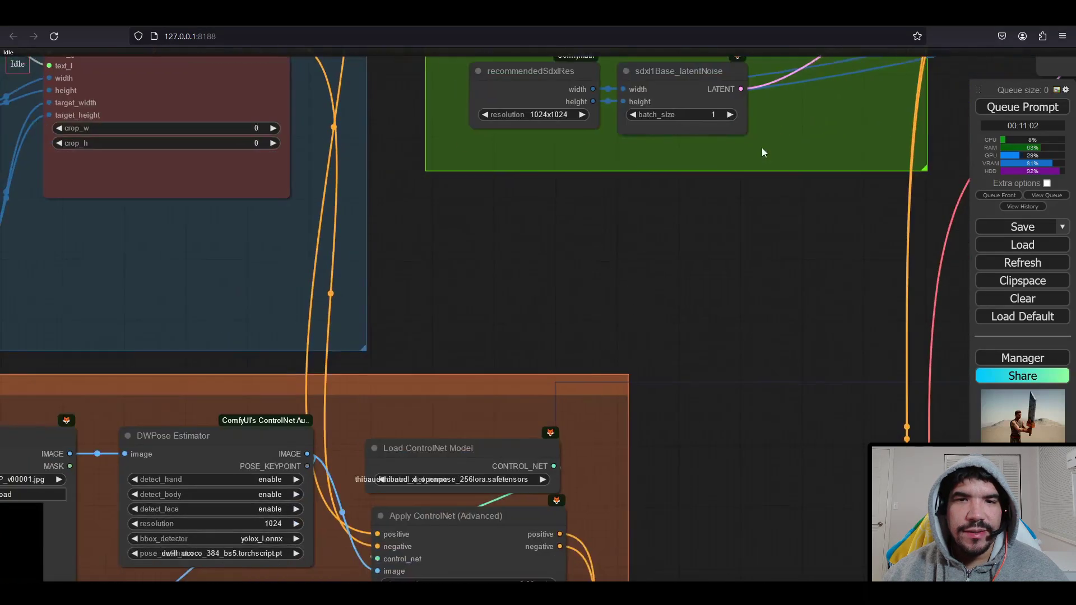
scroll(651, 300, down, 2)
drag(650, 301, 740, 139)
scroll(185, 220, up, 4)
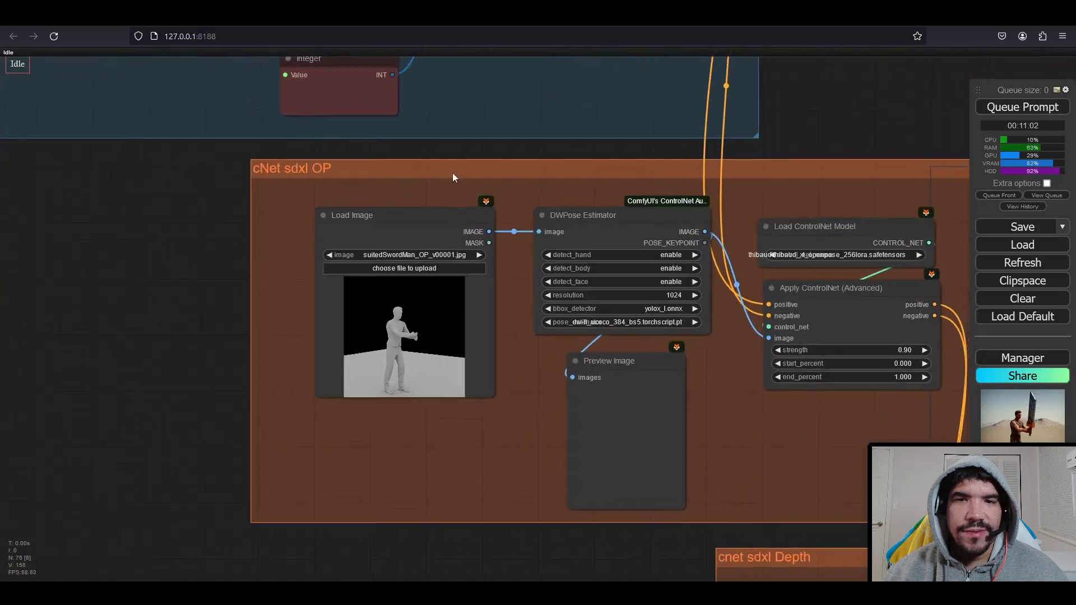
scroll(533, 362, up, 3)
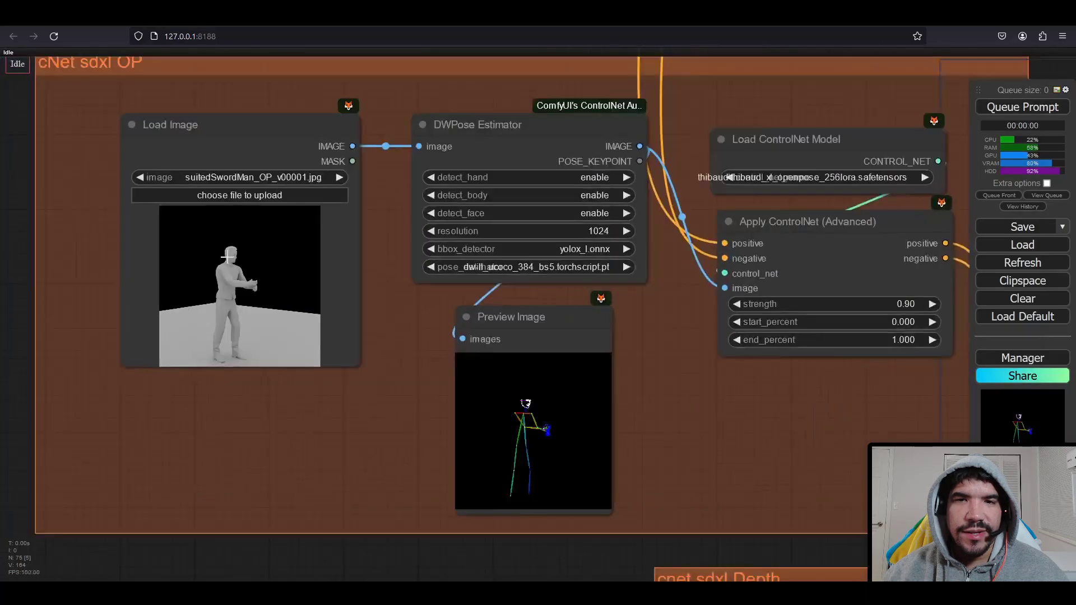
scroll(232, 261, up, 2)
scroll(232, 261, up, 1)
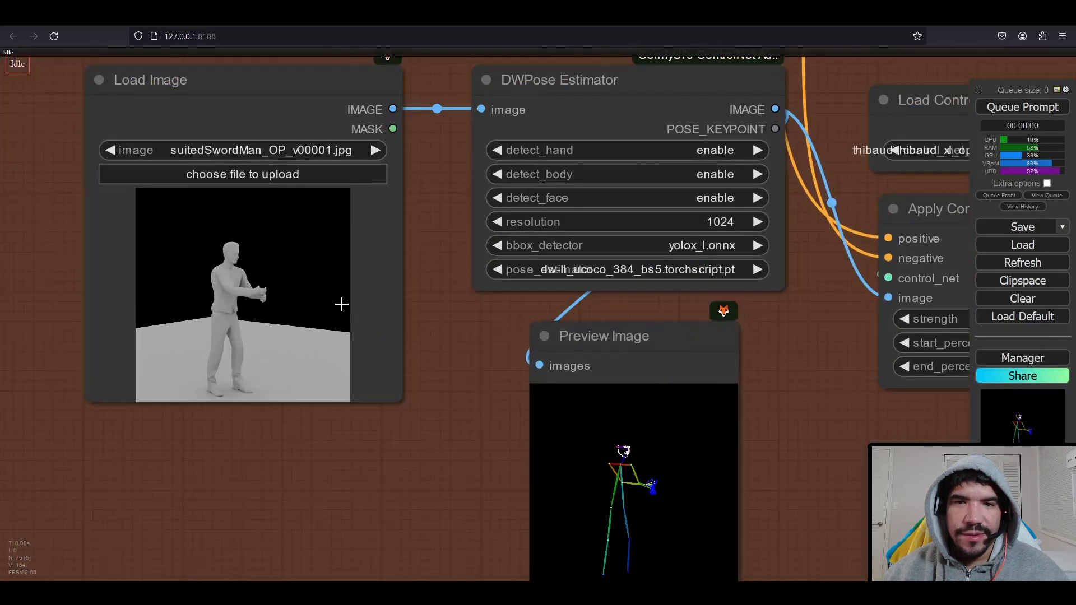
Open the DWPose skeleton preview as a full image, inspect the pose and close it
scroll(442, 387, down, 2)
drag(409, 372, 349, 257)
scroll(589, 421, up, 4)
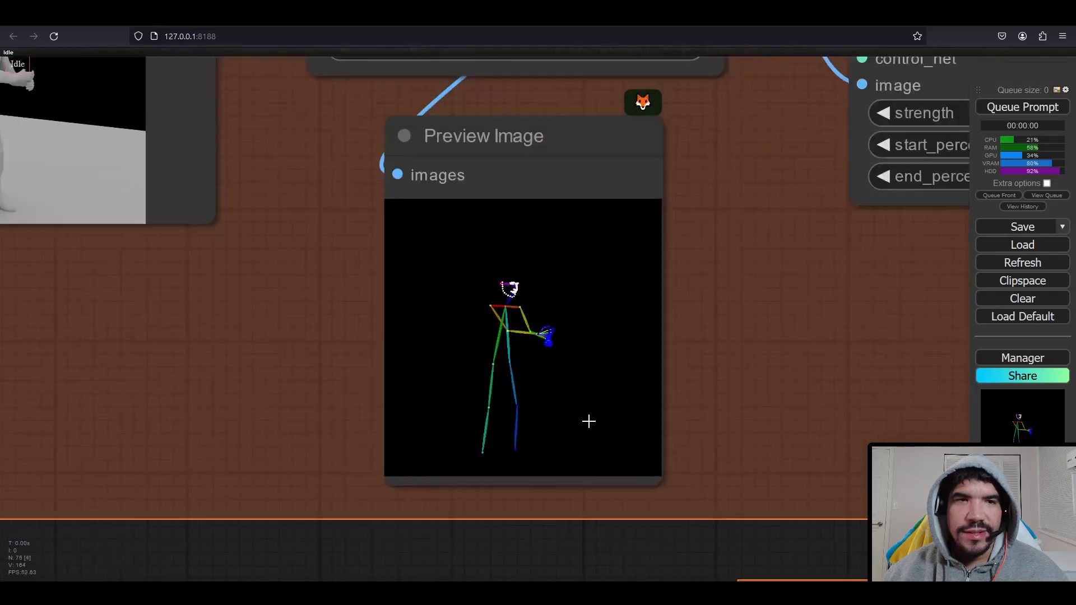
right_click(537, 300)
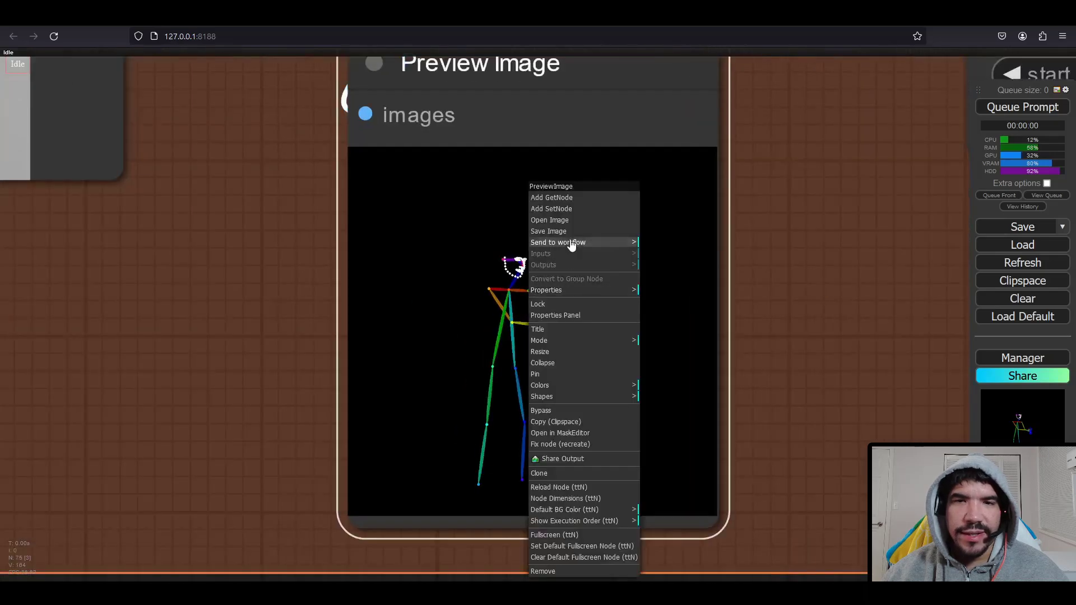
click(565, 220)
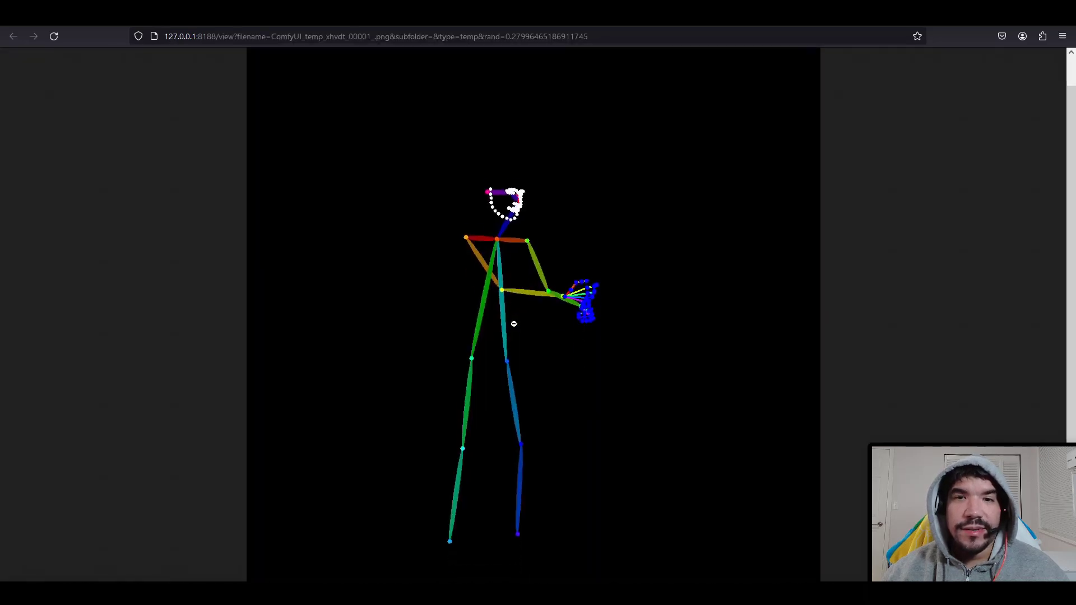
click(510, 301)
key(ctrl+w)
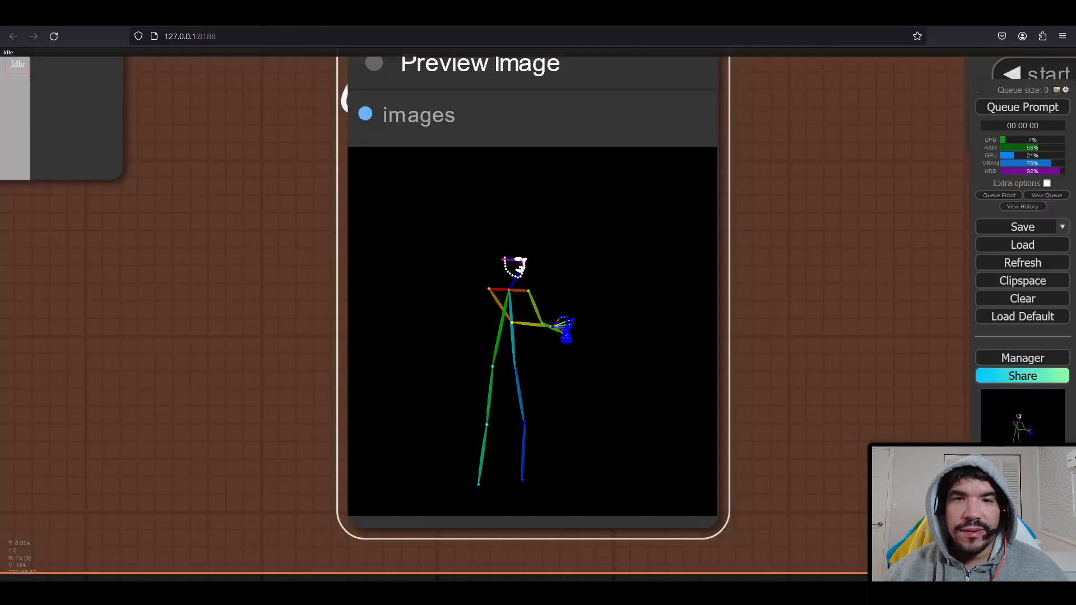
Open the depth ControlNet's input image of the man with the sword, inspect it and close it
scroll(604, 332, down, 8)
drag(824, 566, 385, 336)
drag(413, 397, 416, 296)
scroll(433, 386, up, 4)
right_click(419, 400)
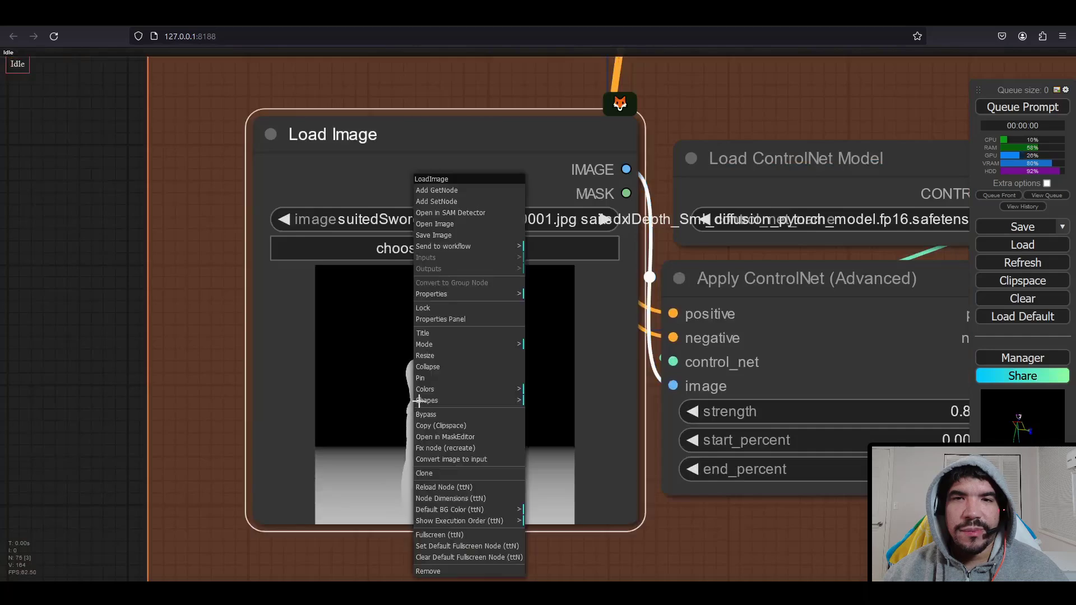
click(453, 226)
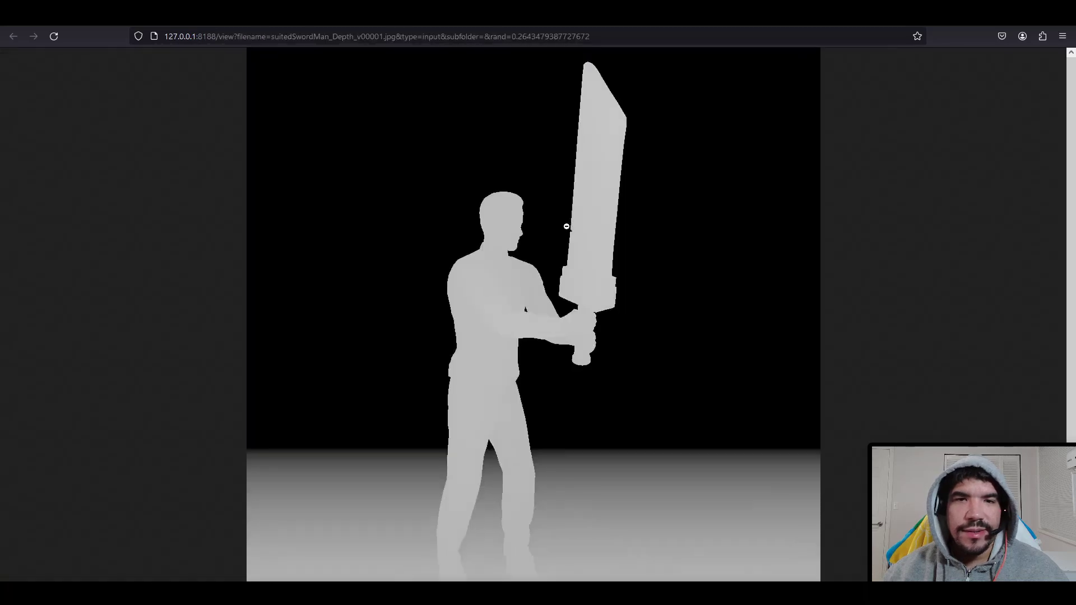
click(545, 234)
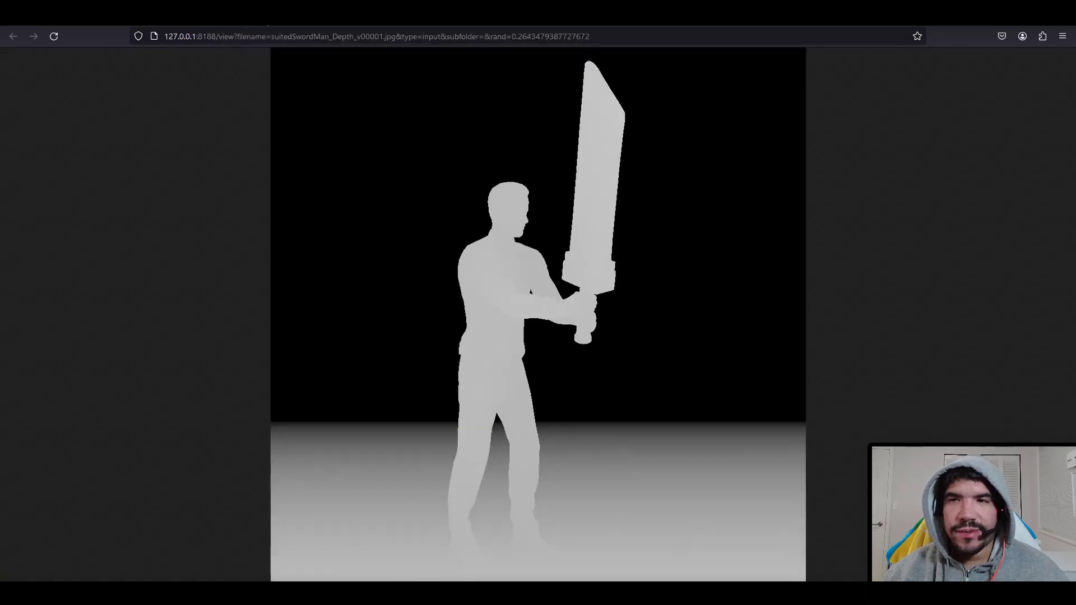
key(ctrl+w)
Examine the first advanced KSampler's settings and the saved base image of the man with the sword
scroll(621, 206, down, 8)
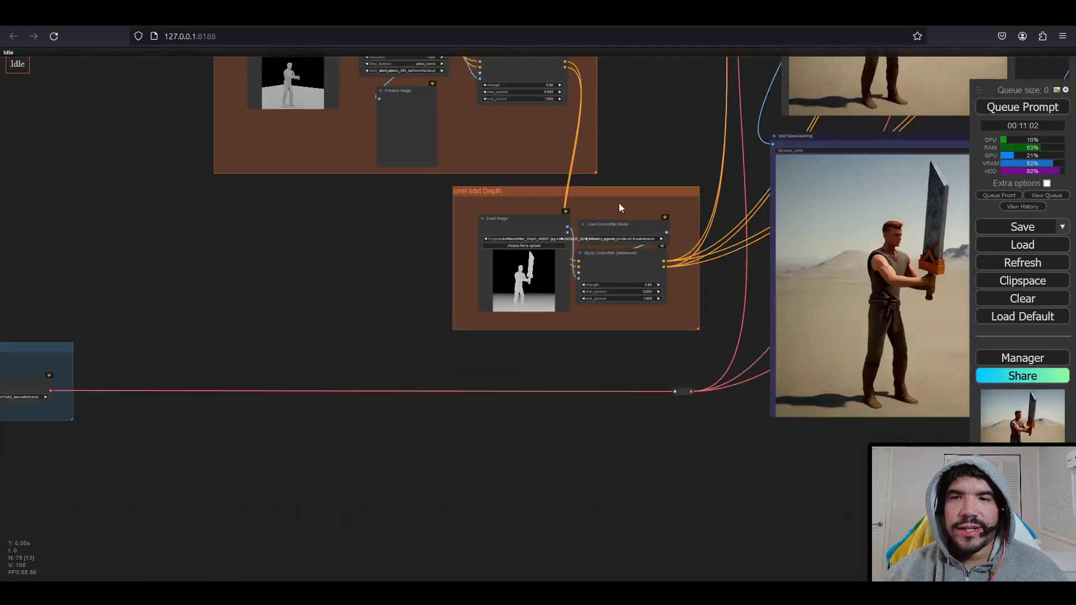
scroll(618, 207, down, 3)
drag(672, 136, 276, 521)
scroll(460, 291, up, 2)
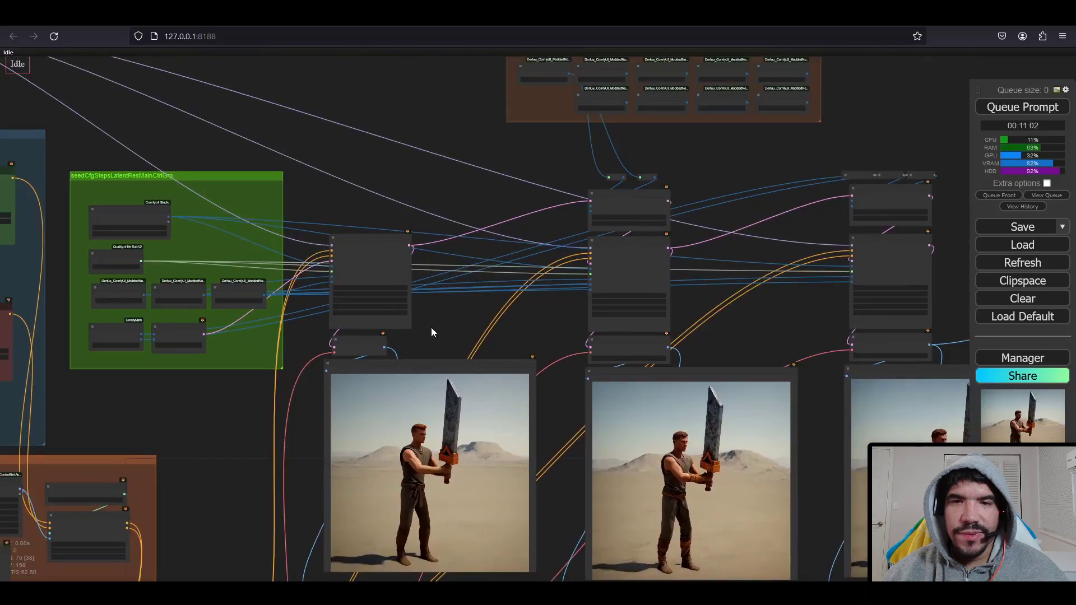
scroll(413, 332, up, 3)
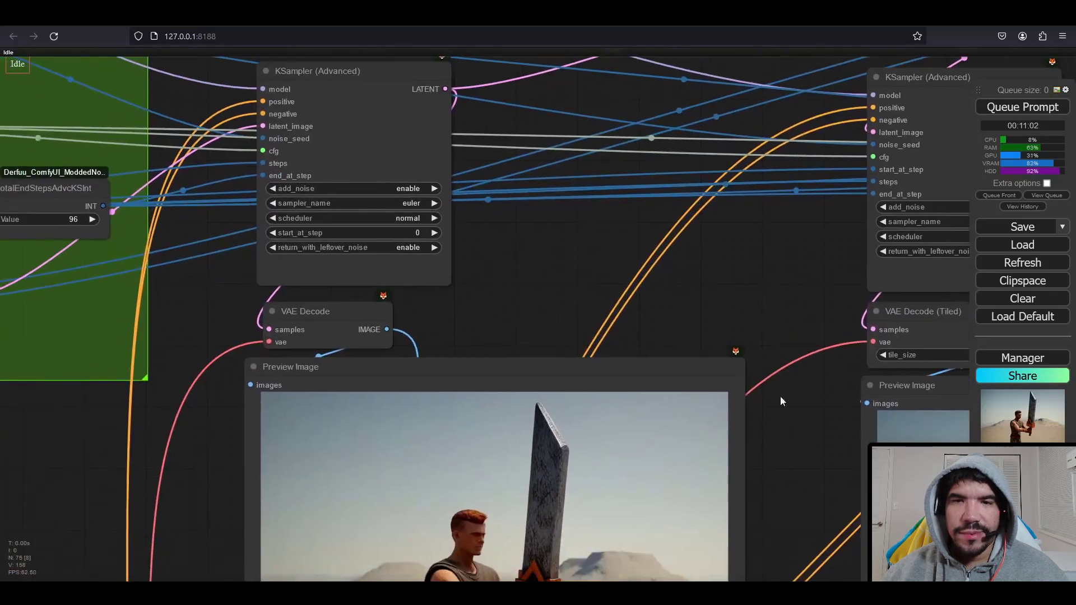
drag(816, 468, 791, 184)
scroll(791, 276, down, 4)
drag(779, 449, 713, 45)
scroll(528, 247, up, 1)
scroll(516, 354, up, 1)
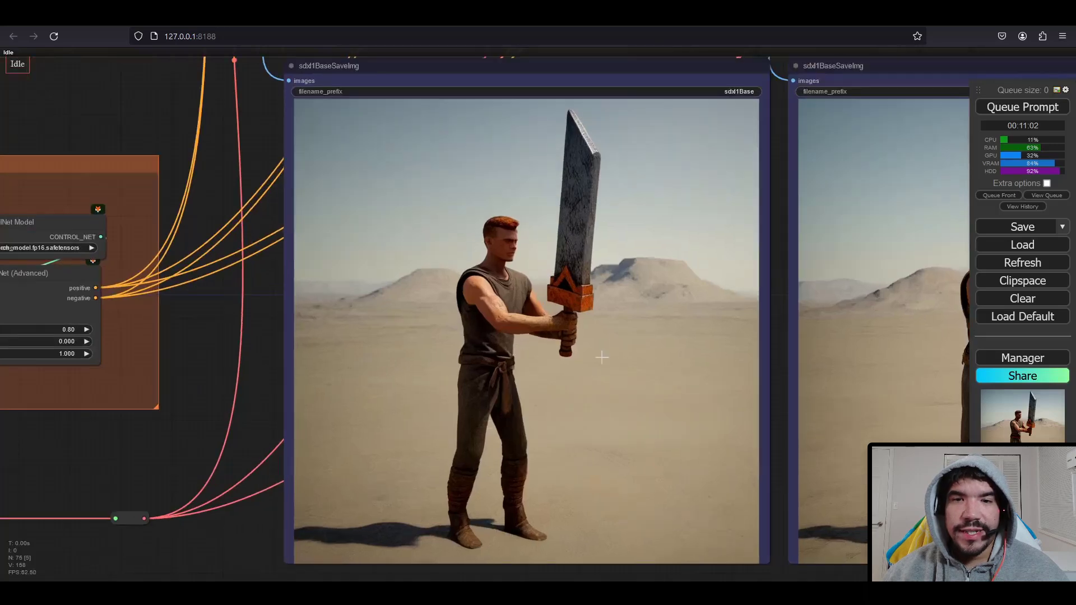
Compare the sword man's base image with the 1.5x upres image, and examine the 1.5x latent upscale and second sampler
drag(782, 255, 305, 253)
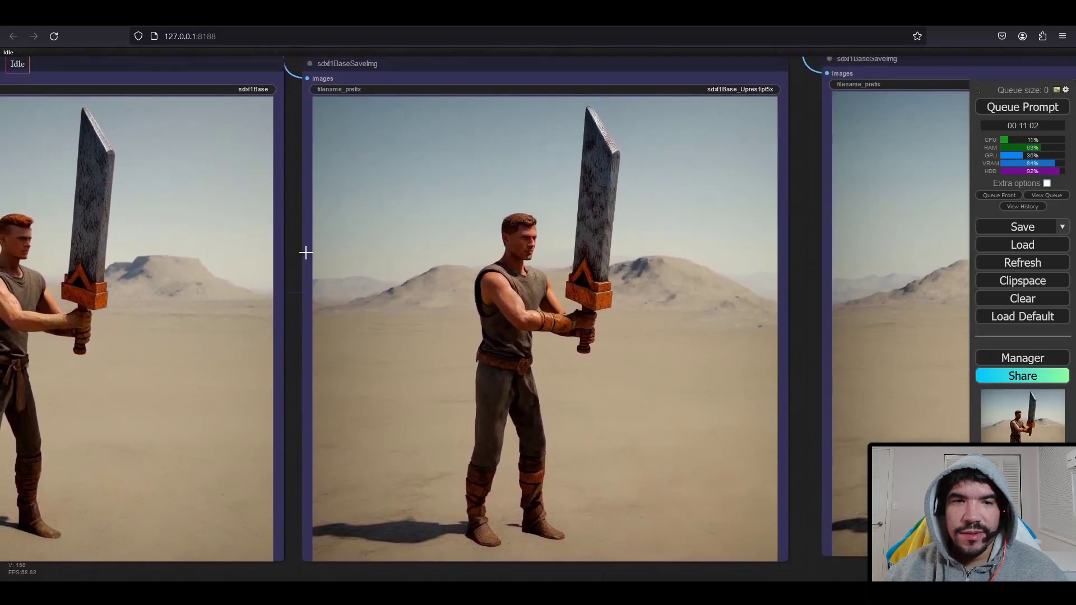
scroll(568, 339, down, 1)
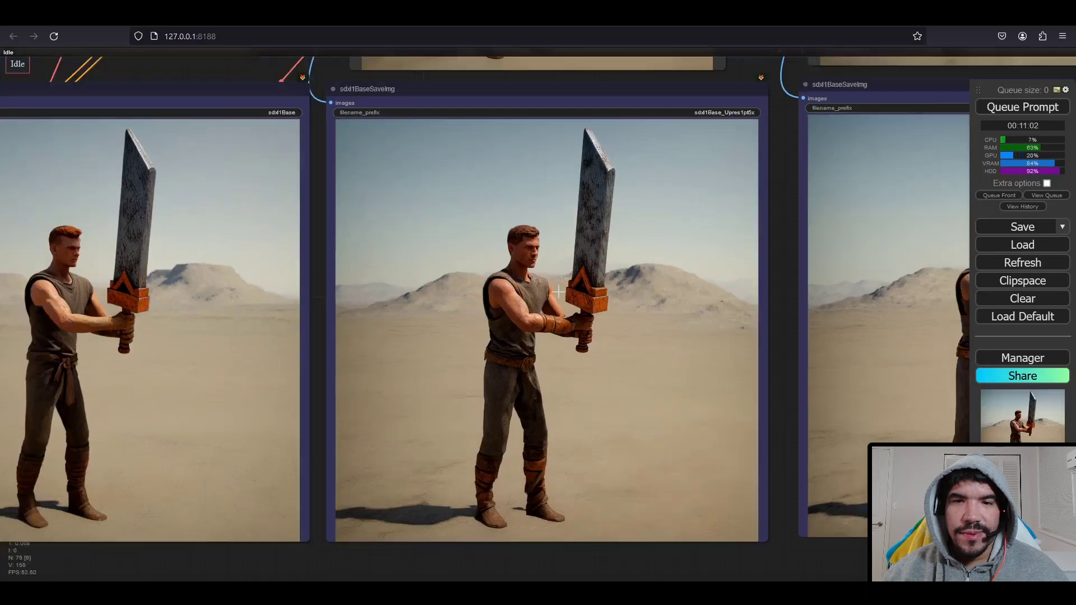
drag(560, 143, 580, 529)
scroll(639, 222, down, 1)
drag(665, 102, 650, 452)
scroll(464, 193, up, 2)
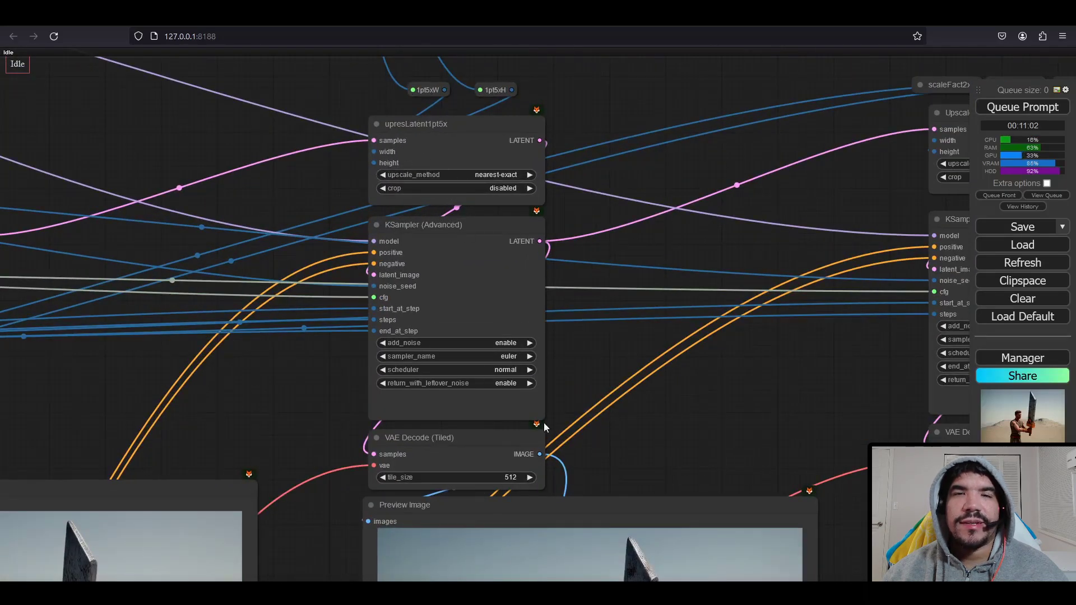
Examine the 2x latent upscale nodes and the last advanced KSampler's settings
drag(720, 494, 303, 94)
drag(468, 155, 308, 436)
drag(583, 176, 581, 320)
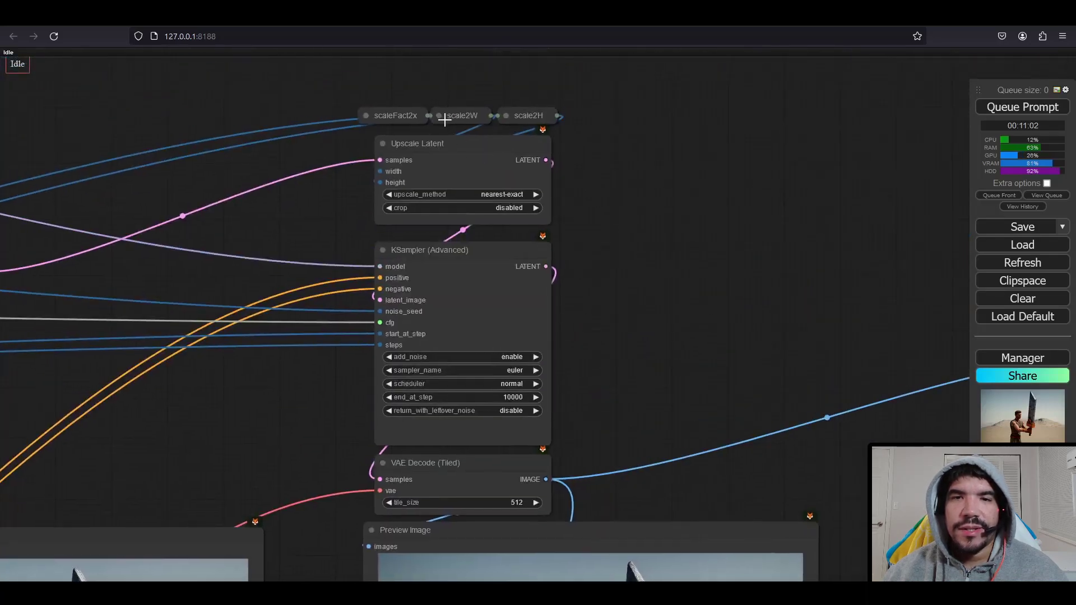
Open the last sampler's saved image of the sword man and show it at full size
drag(663, 462, 629, 130)
drag(663, 386, 635, 109)
drag(605, 441, 600, 153)
right_click(595, 163)
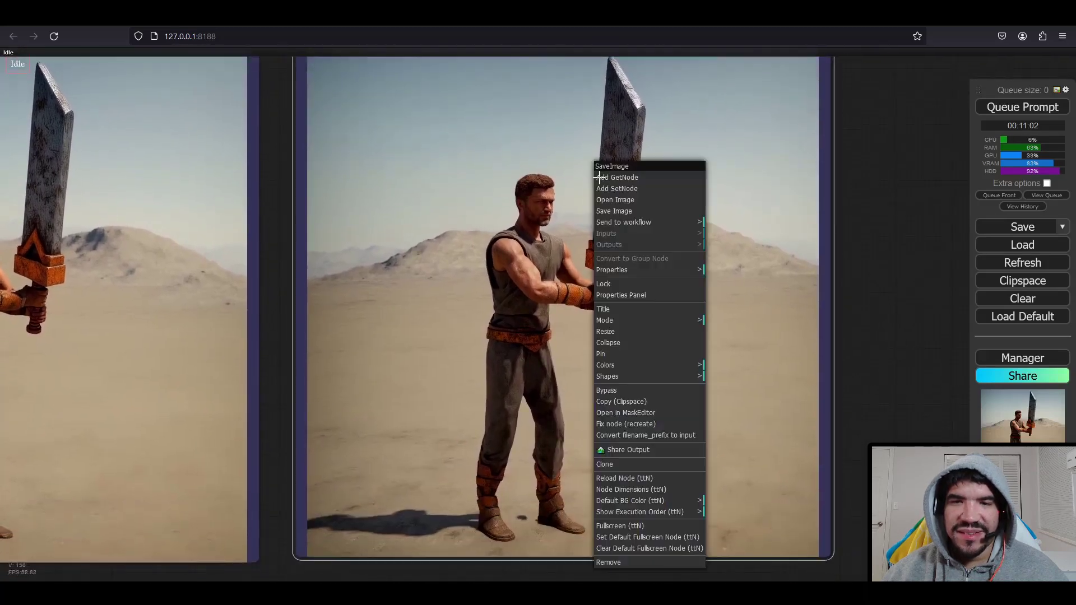
click(611, 201)
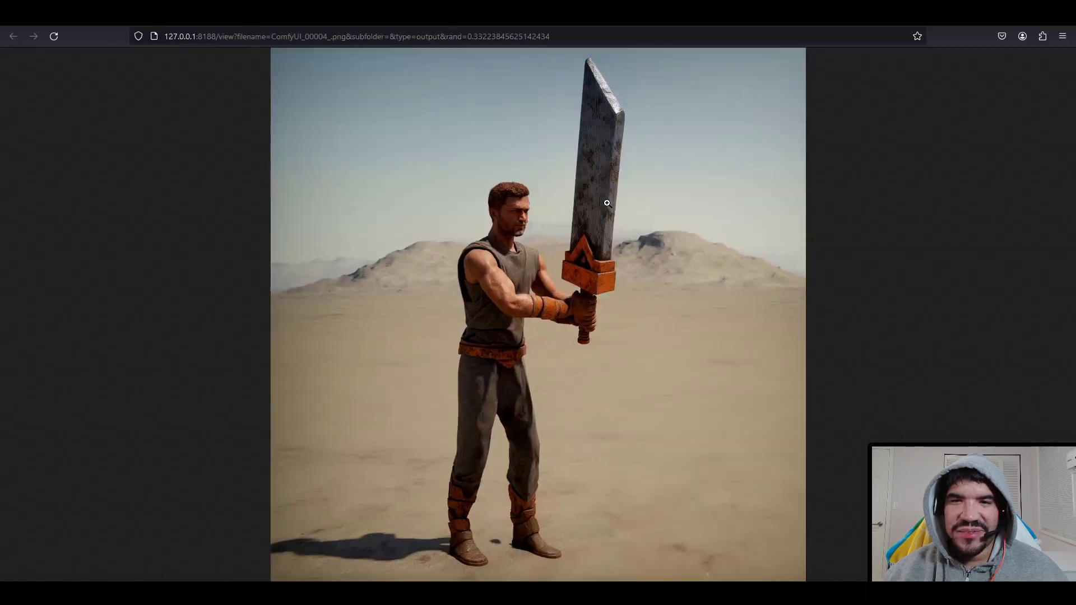
click(540, 215)
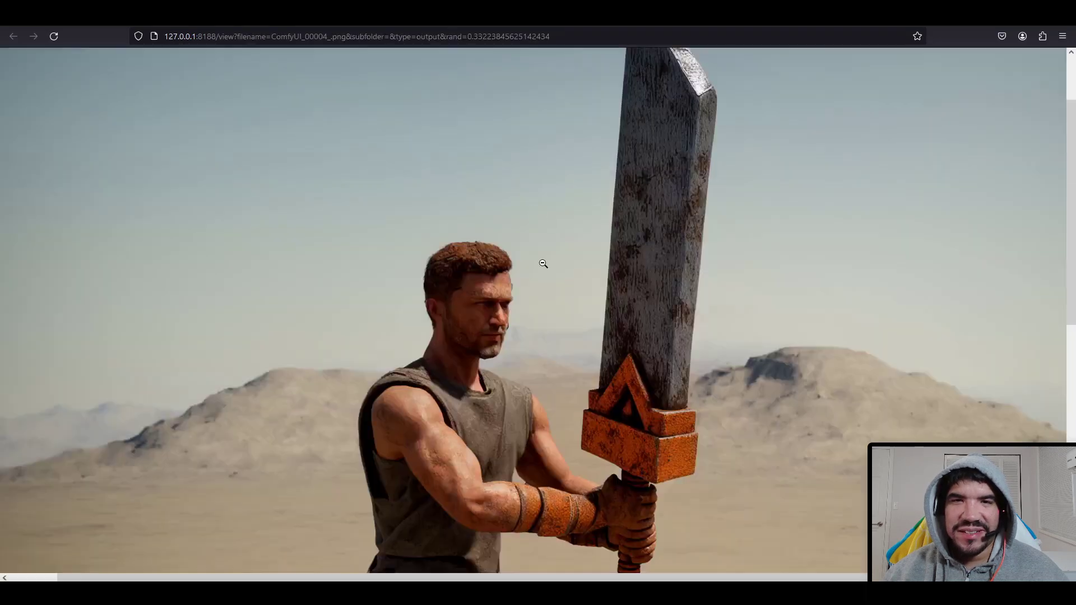
Examine the last sampler's full-size sword man image from the blade down to the legs, fit it to the window, and close it
click(543, 263)
click(533, 342)
click(532, 342)
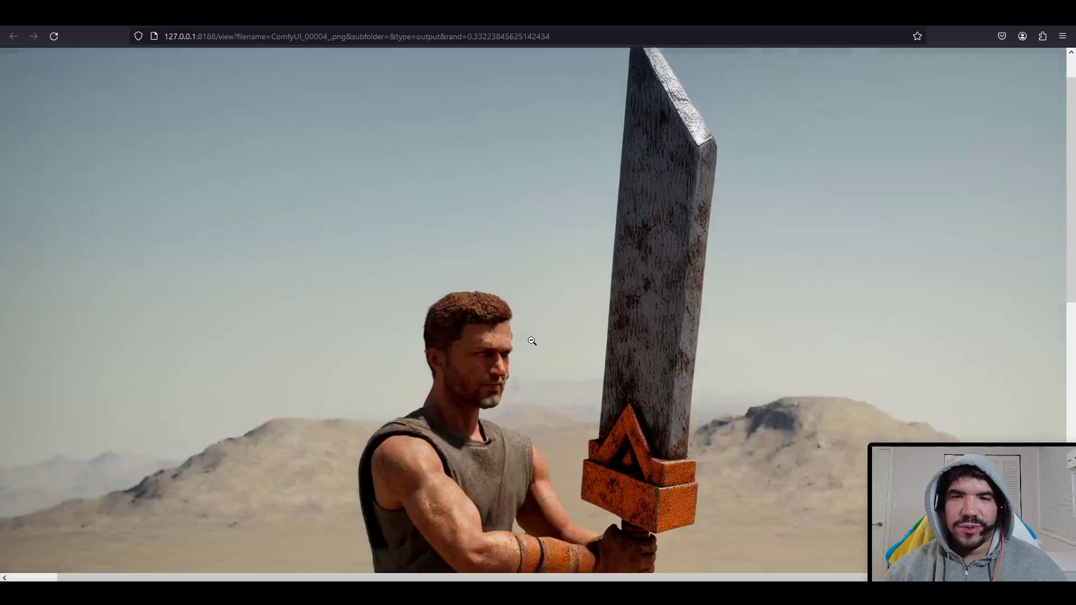
click(529, 338)
scroll(530, 339, down, 2)
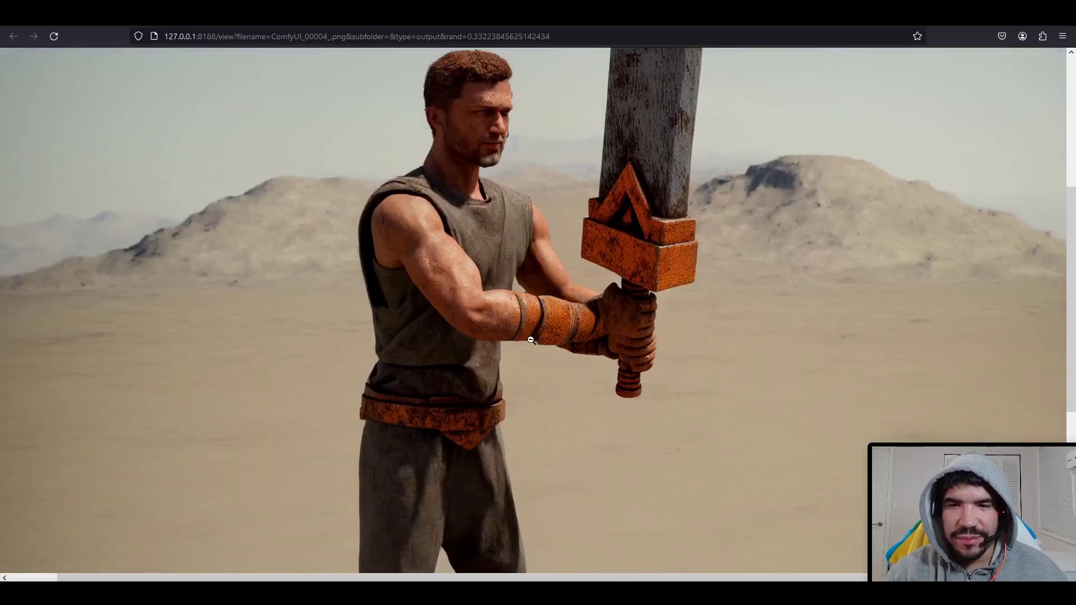
click(530, 339)
click(530, 340)
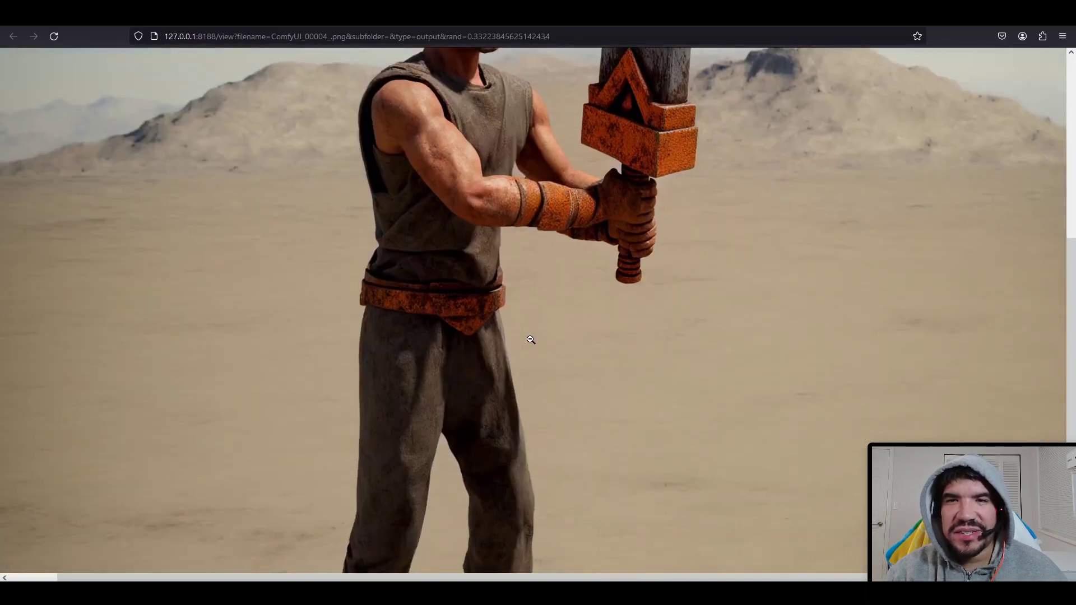
scroll(531, 340, down, 7)
click(531, 317)
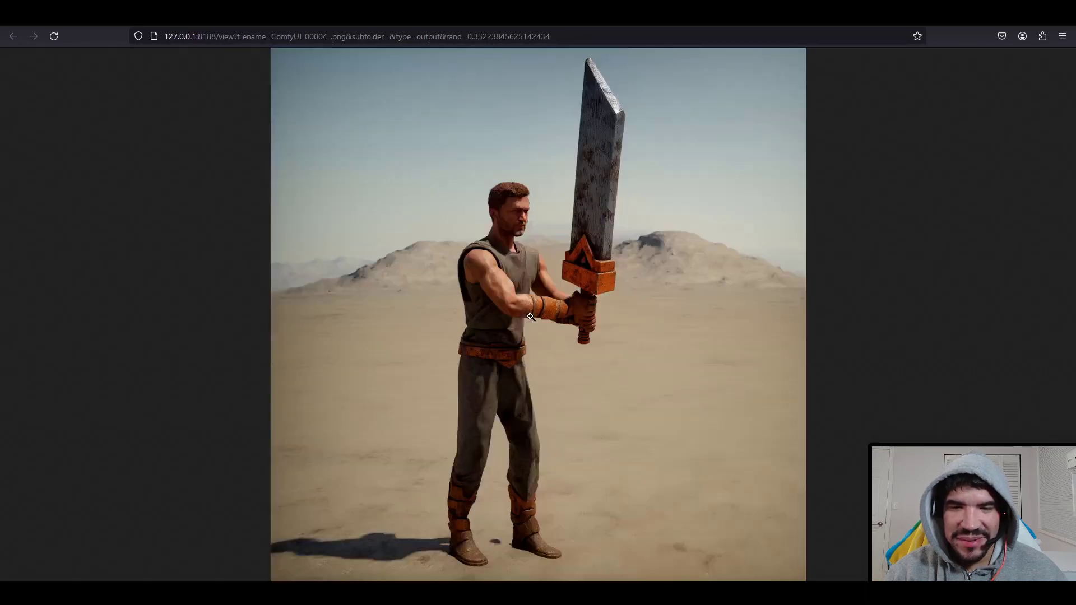
key(ctrl+w)
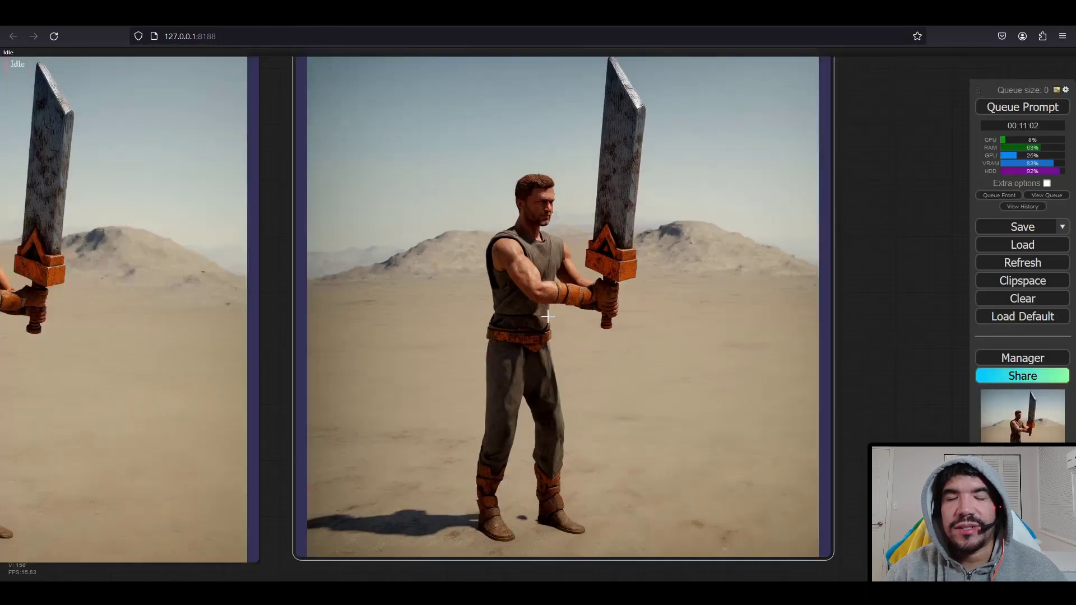
Open the saved image of the 4x upscale-with-model branch and show it at full size
scroll(540, 365, down, 4)
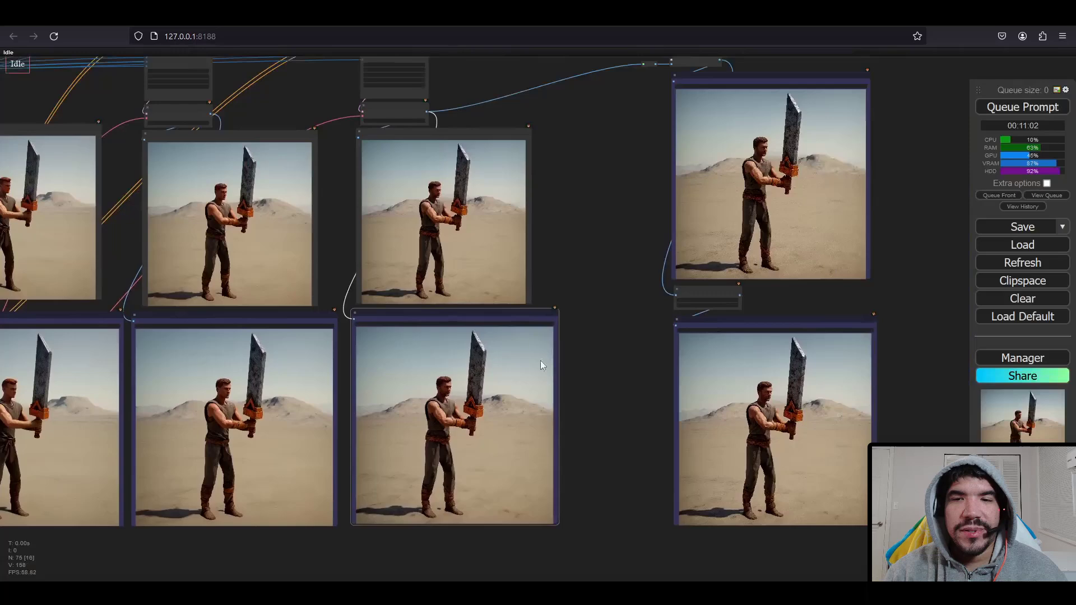
drag(540, 366, 431, 502)
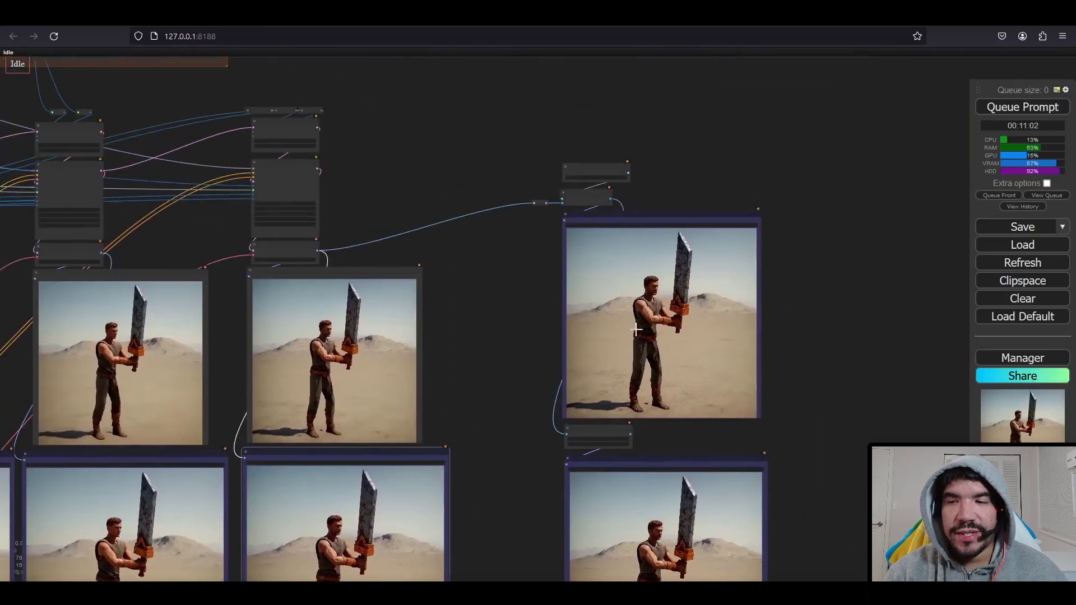
drag(683, 375, 659, 225)
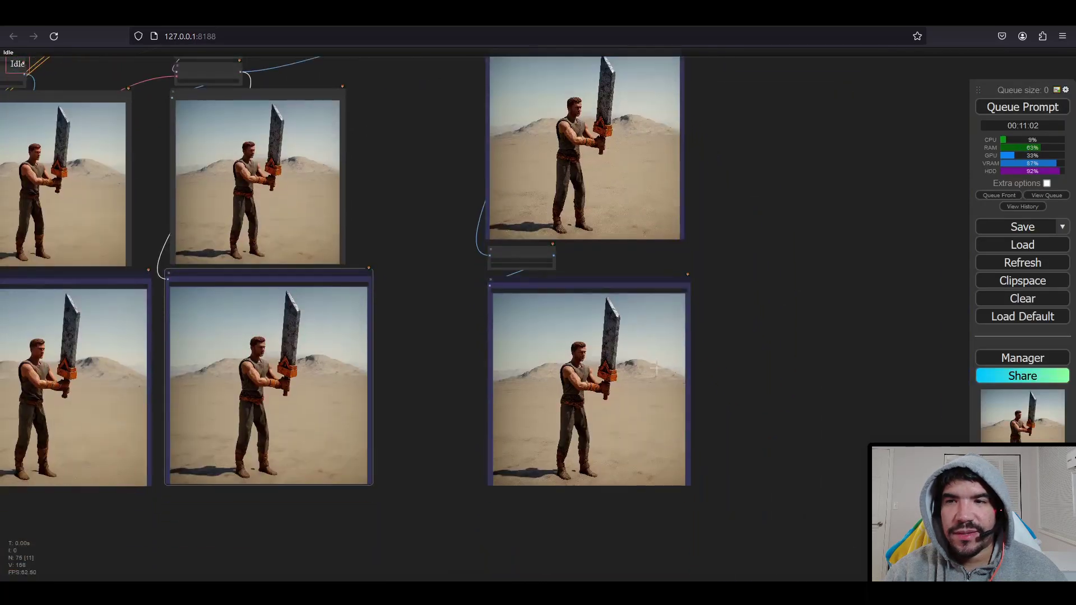
scroll(610, 450, up, 7)
right_click(519, 297)
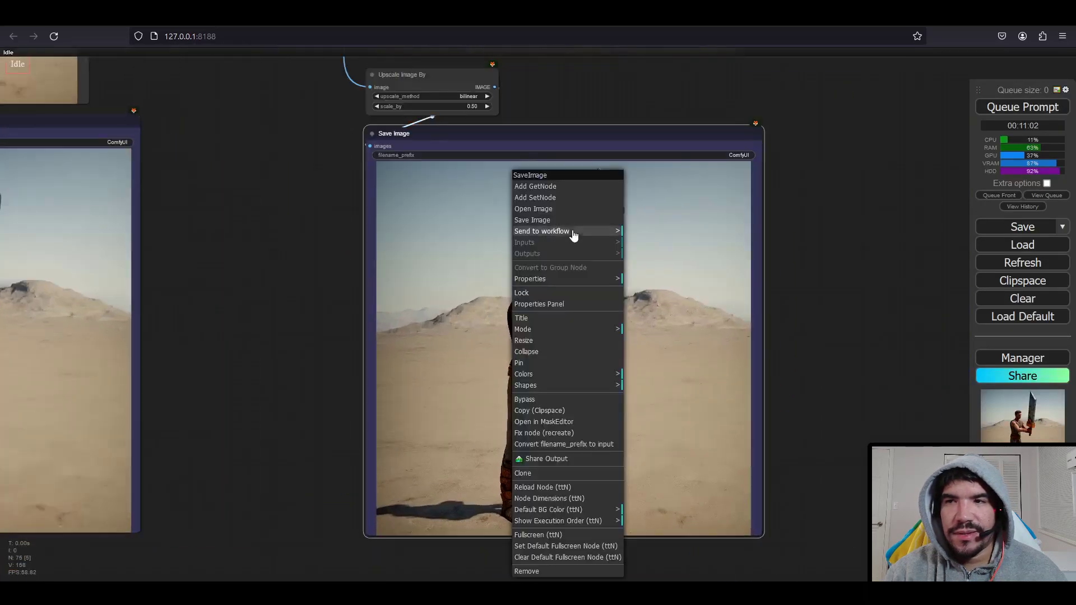
drag(814, 153, 718, 580)
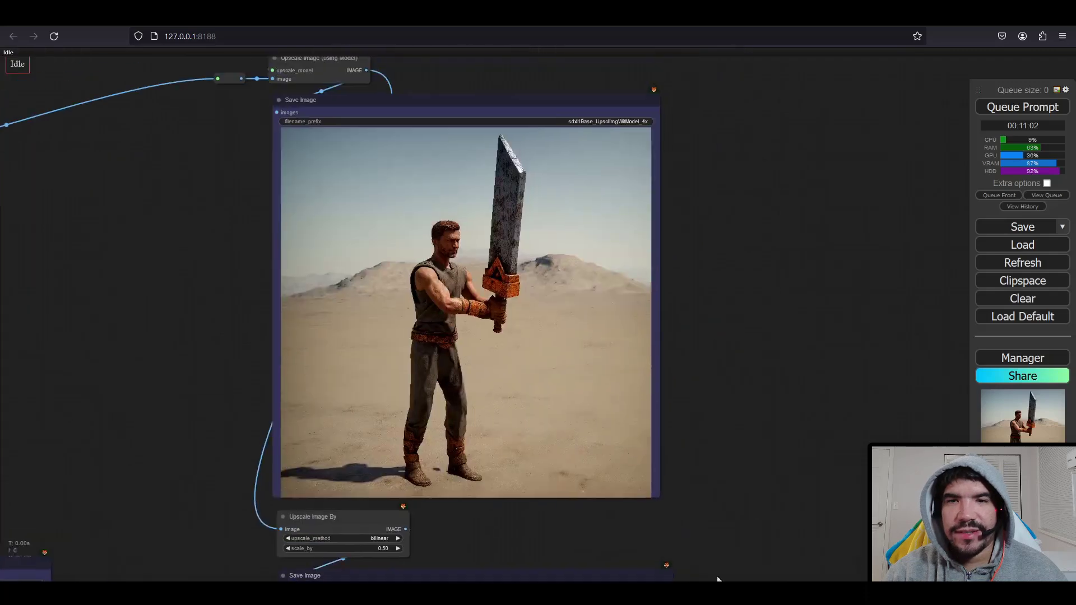
right_click(483, 292)
click(512, 212)
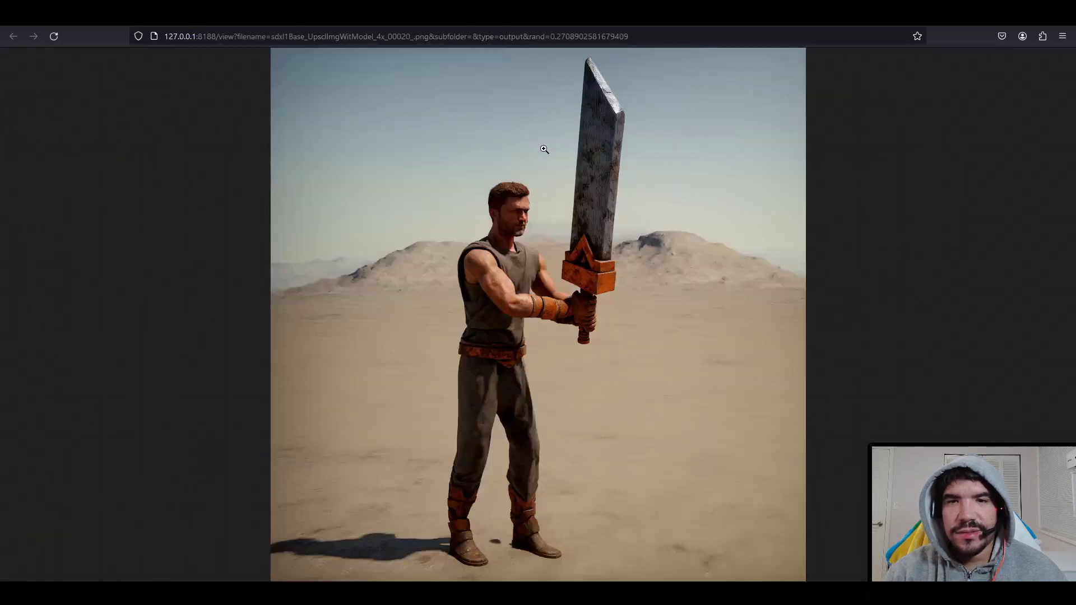
click(544, 150)
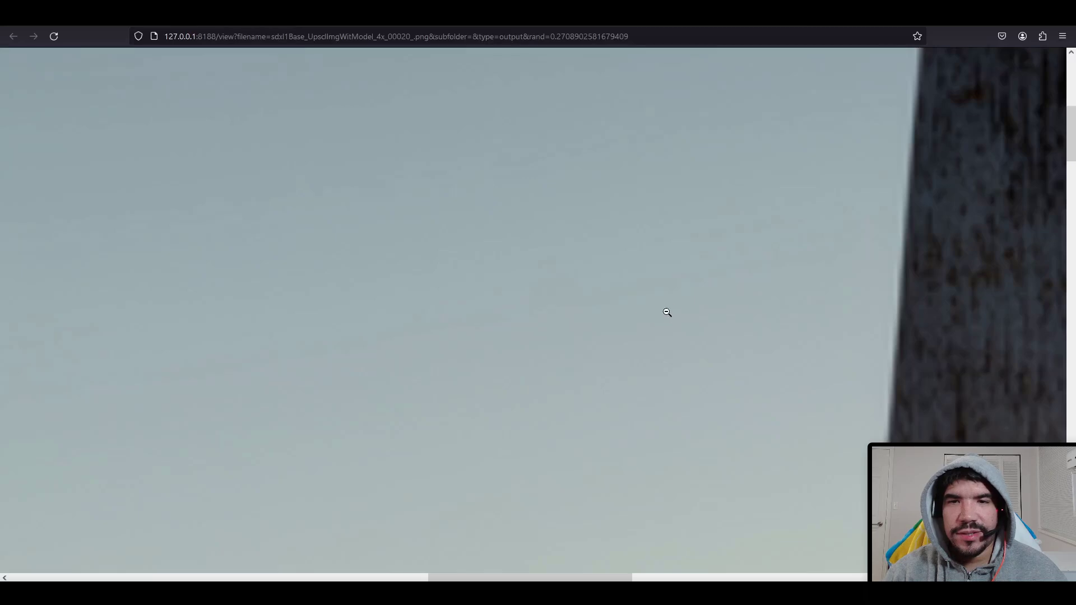
Examine the sword's blade, tip and orange guard in the full-size 4x model-upscaled image
scroll(608, 363, down, 4)
scroll(618, 371, up, 4)
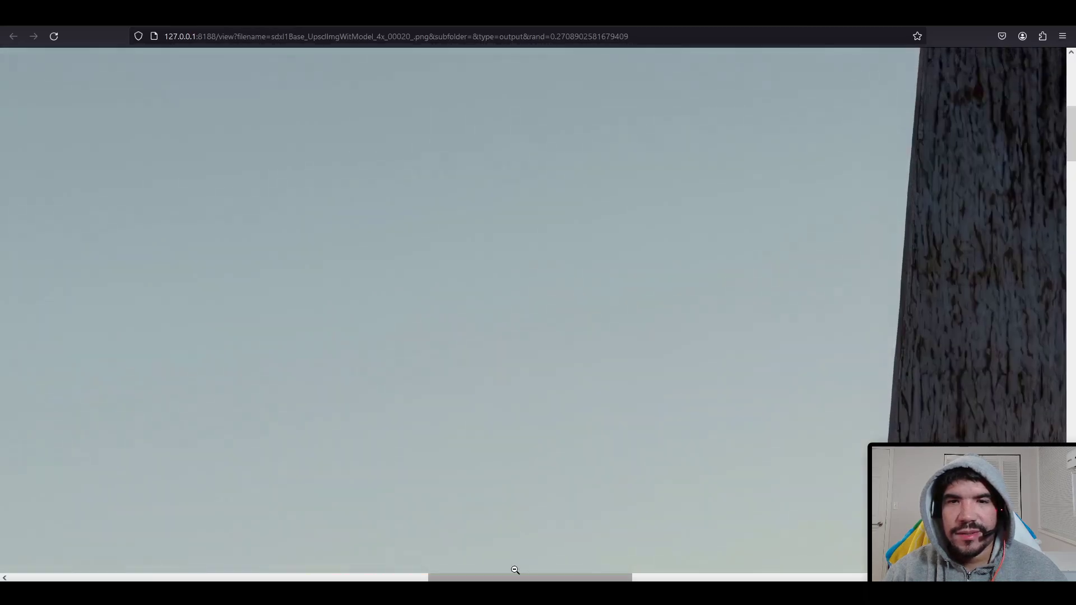
drag(515, 570, 637, 578)
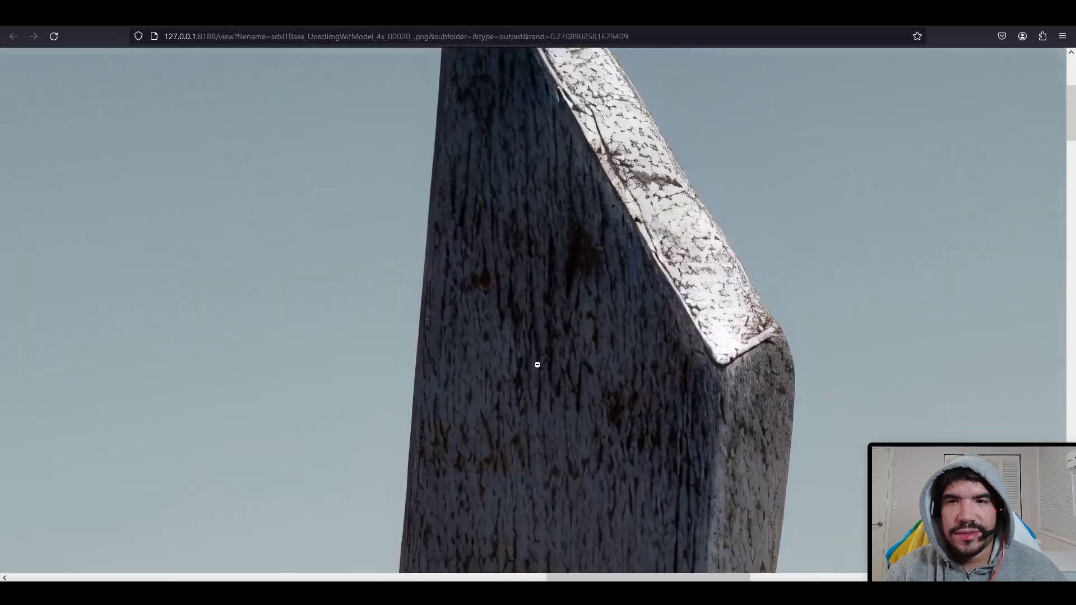
scroll(537, 365, up, 5)
scroll(523, 359, down, 10)
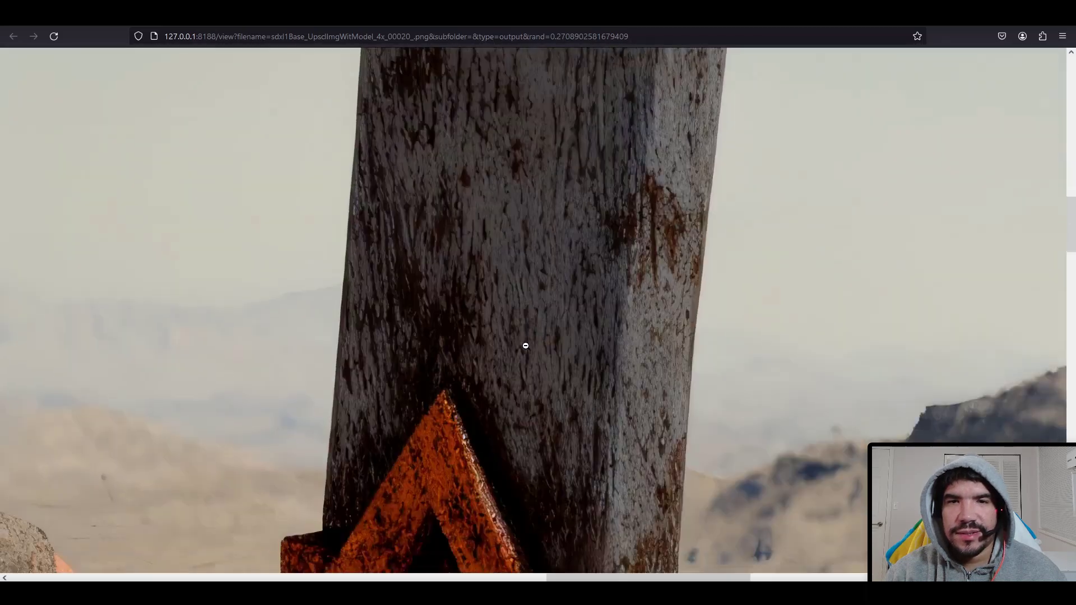
scroll(526, 345, down, 6)
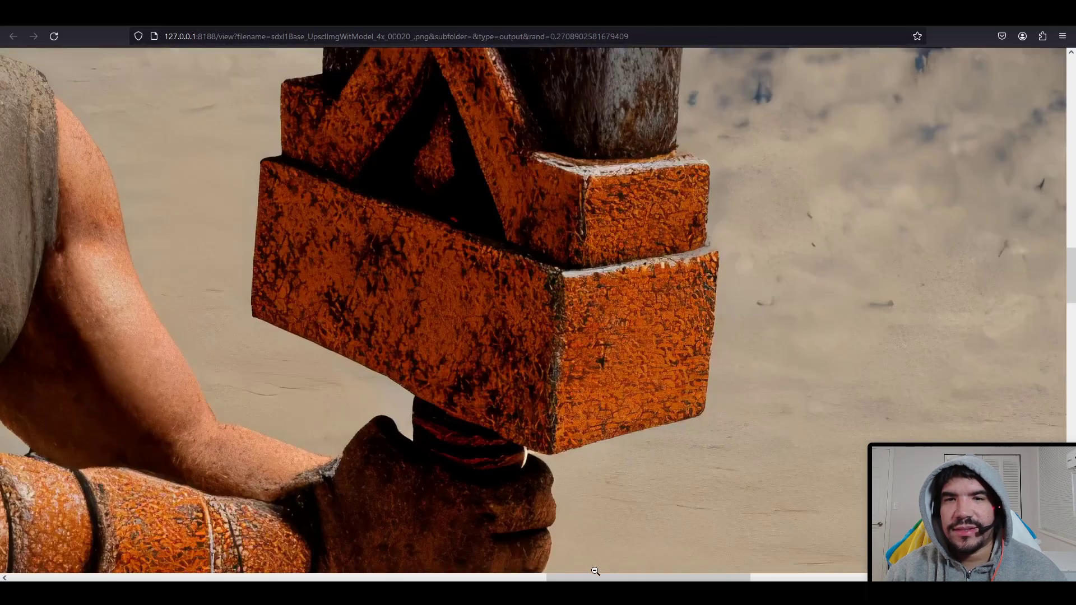
Inspect the man's arms, shirt, face and boots in the 4x model-upscaled image, and close it
drag(595, 576, 409, 577)
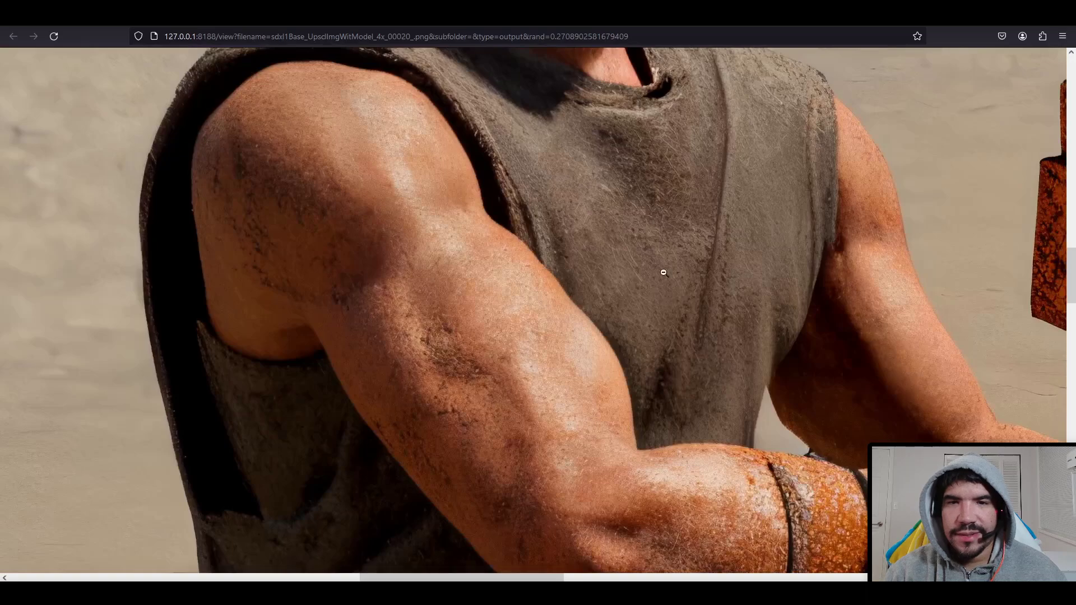
scroll(664, 273, up, 7)
scroll(823, 323, down, 15)
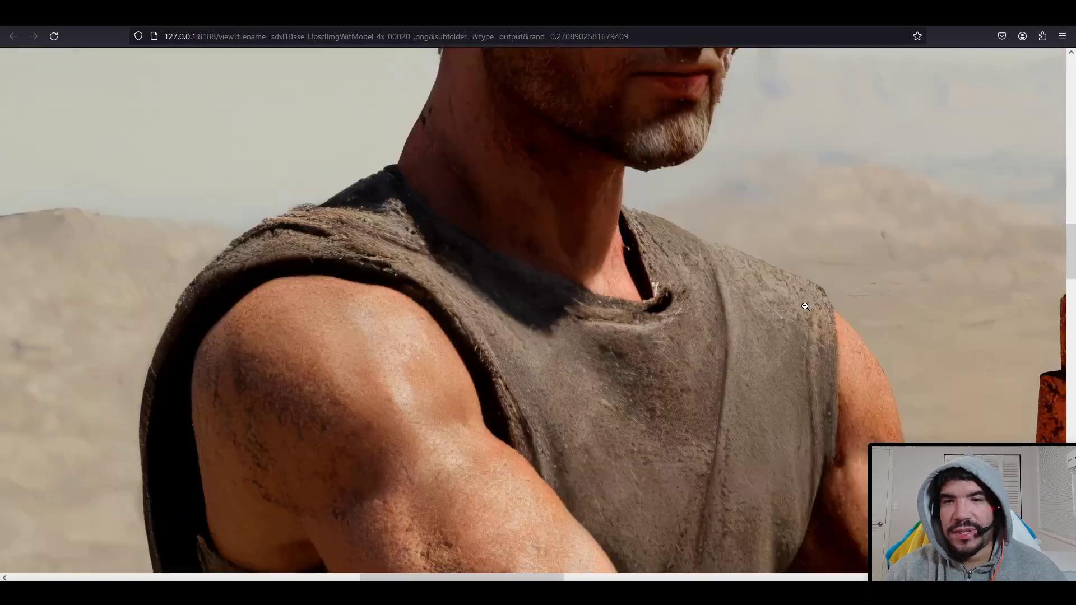
scroll(795, 296, down, 8)
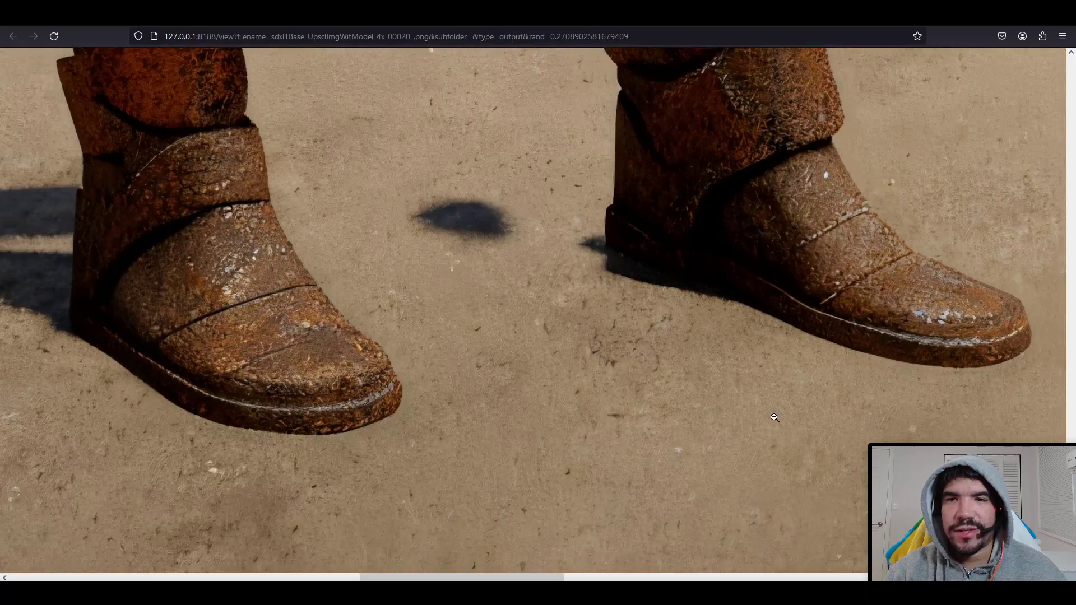
click(775, 417)
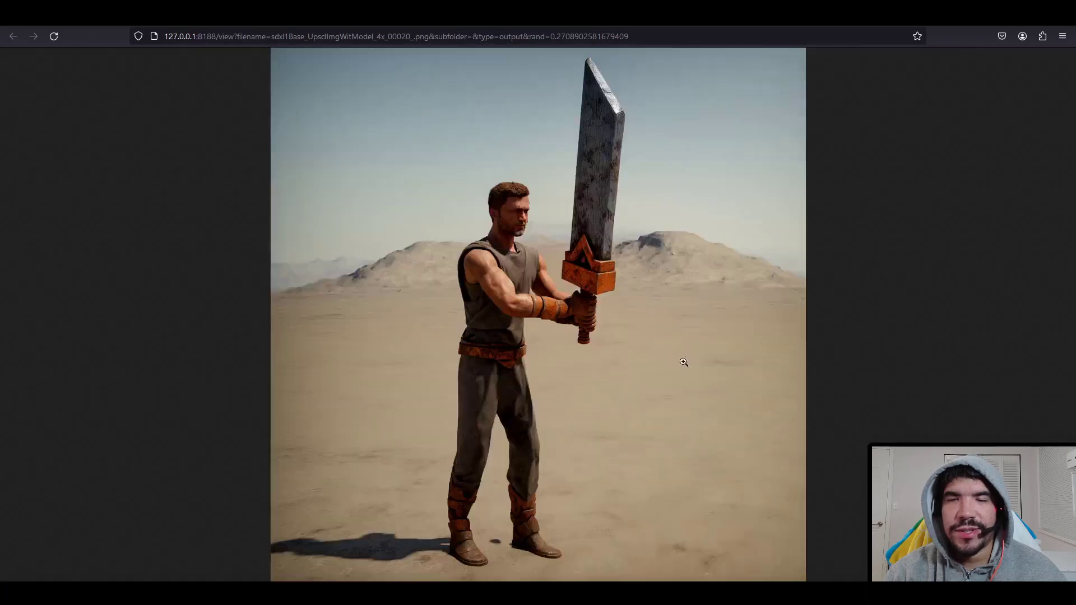
key(ctrl+w)
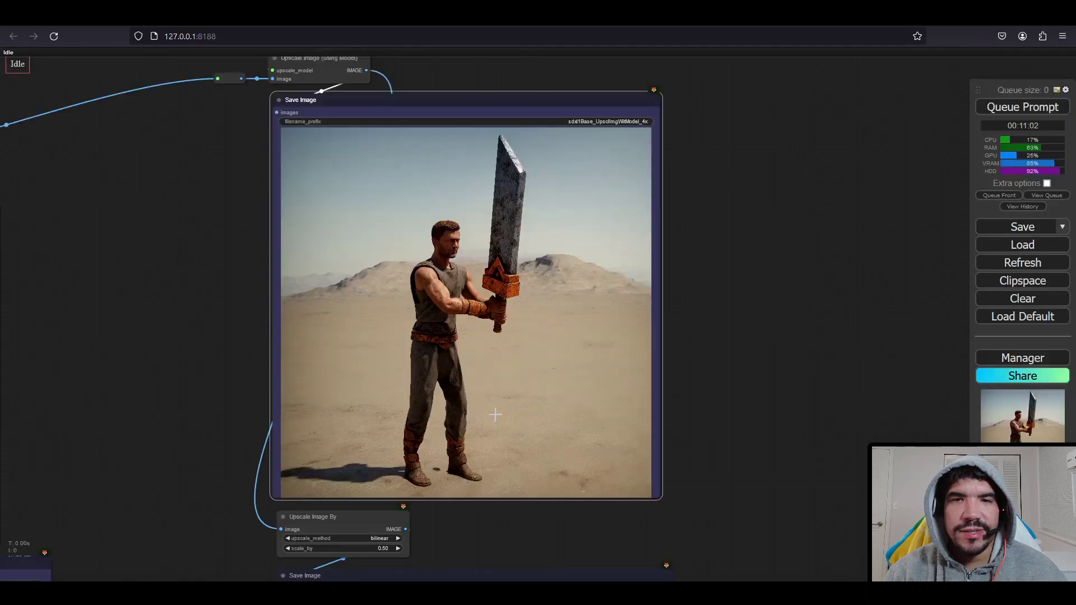
Open the saved image below the 0.50 Upscale Image By node and show it at full size
scroll(561, 326, down, 4)
drag(562, 326, 645, 2)
right_click(634, 263)
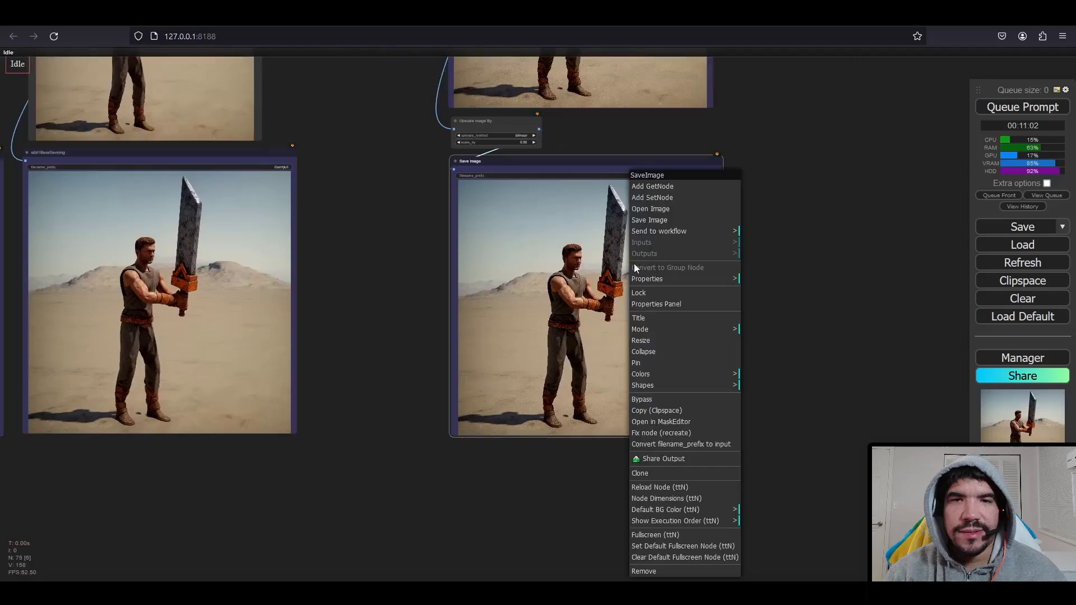
click(656, 215)
click(581, 173)
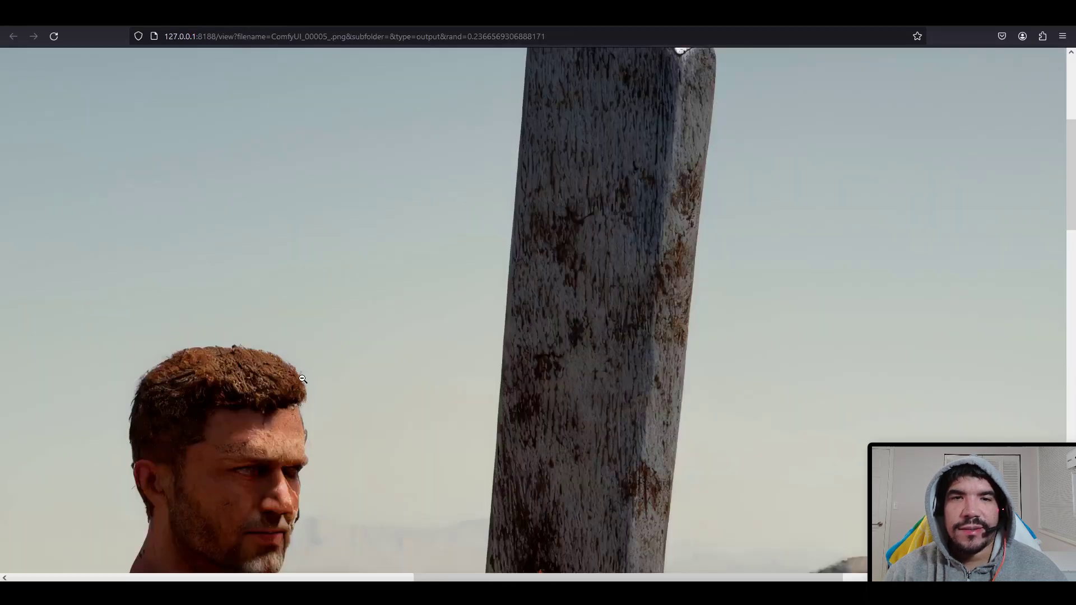
Examine the sword, face and boots in the 0.50-scaled image, and fit the whole image to the window
scroll(303, 378, up, 5)
scroll(303, 377, down, 4)
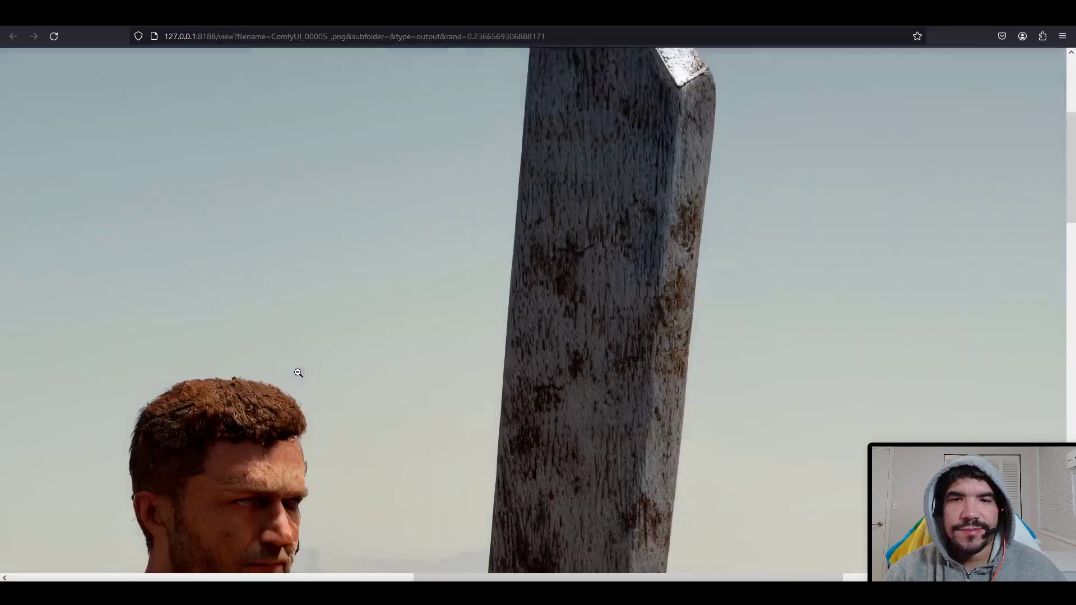
scroll(298, 373, down, 6)
scroll(299, 373, up, 1)
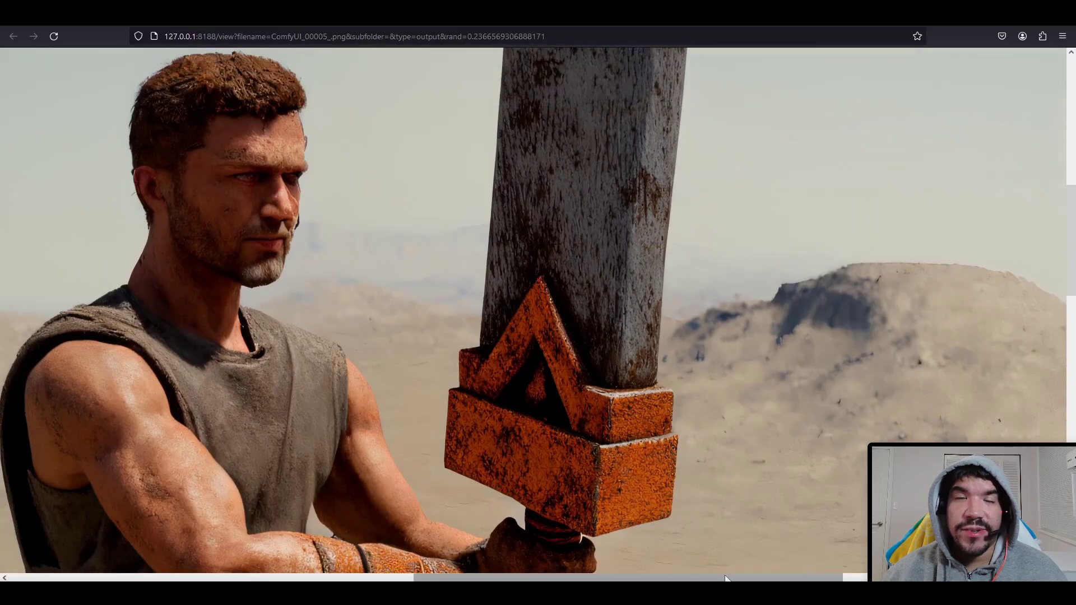
drag(726, 579, 621, 579)
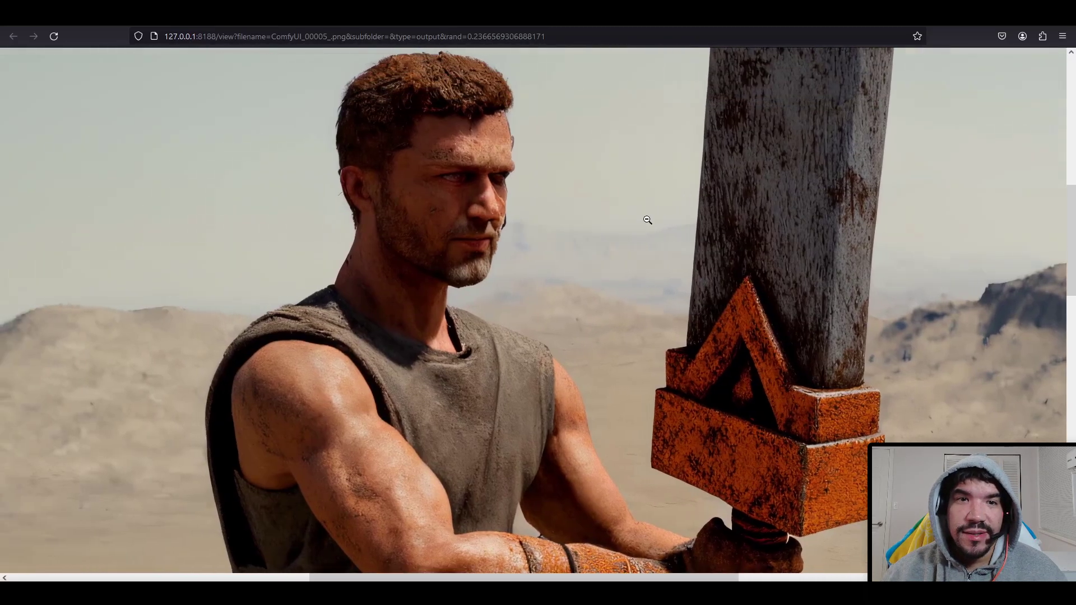
scroll(649, 221, down, 12)
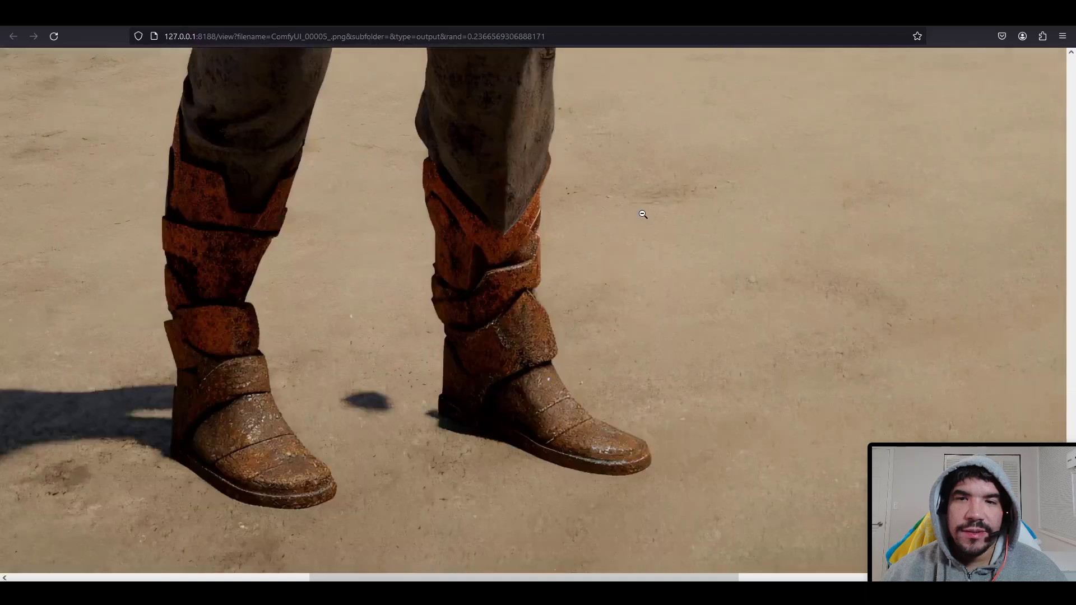
click(401, 222)
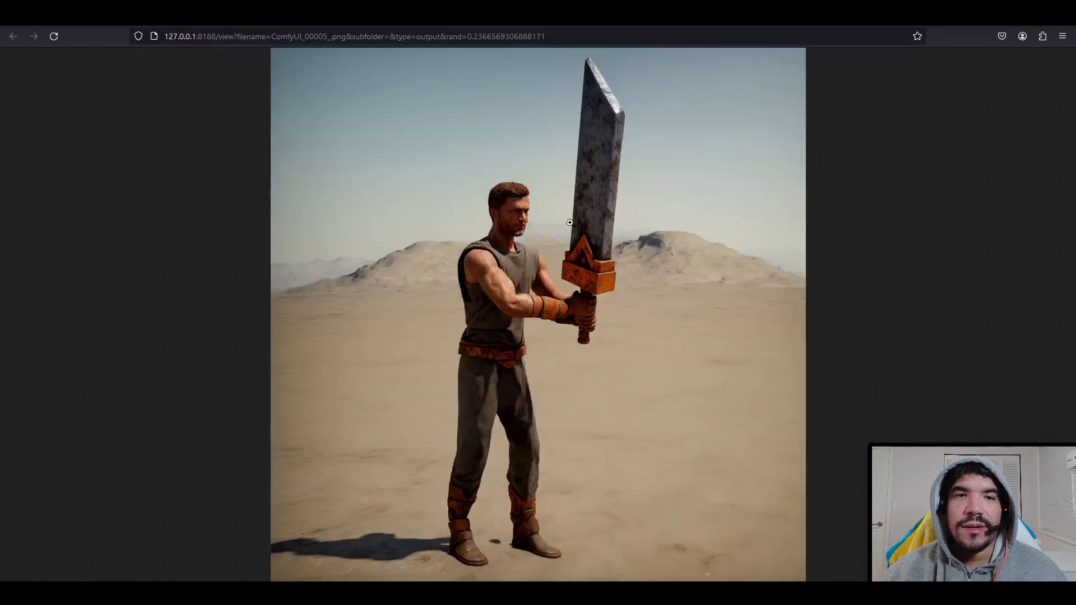